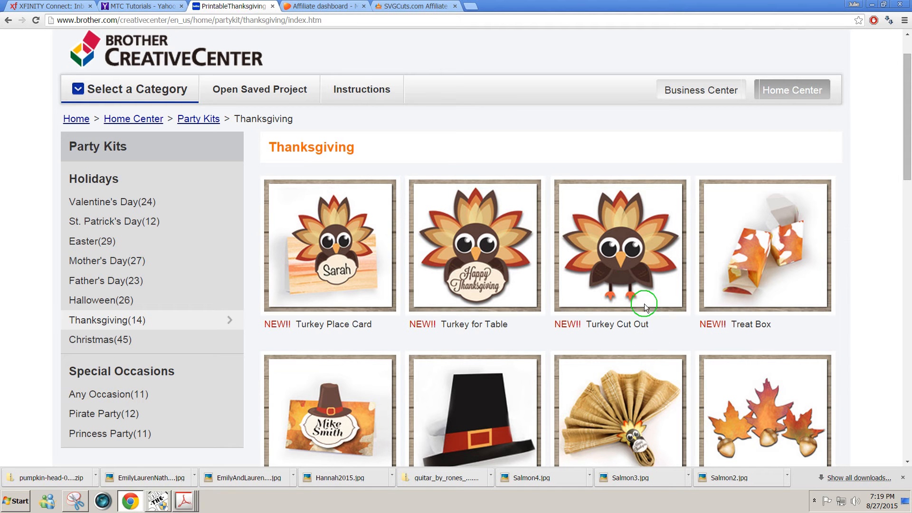
- Save the Turkey Cut Out PDF from its download page to the Desktop as enus_turkeycutout-pk_4.pdf, replacing the existing copy
{"action": "left_click", "coordinate": [615, 255]}
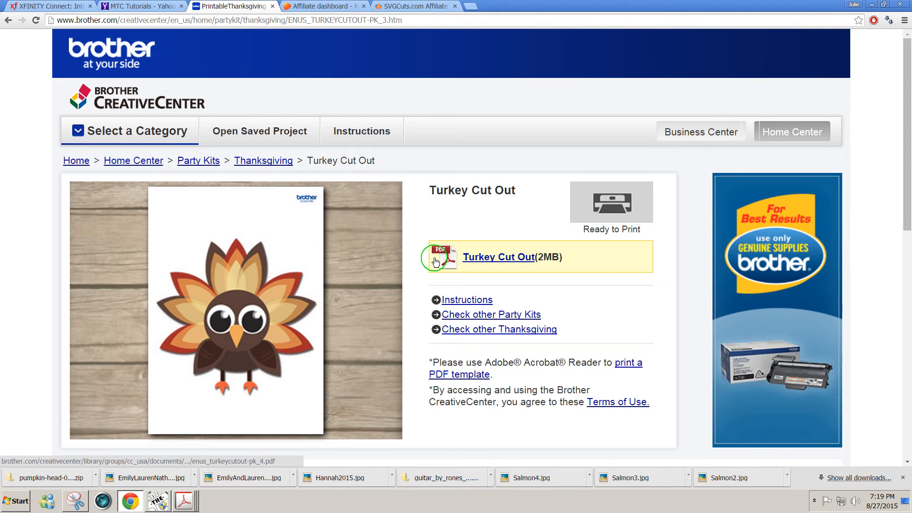
{"action": "right_click", "coordinate": [480, 259]}
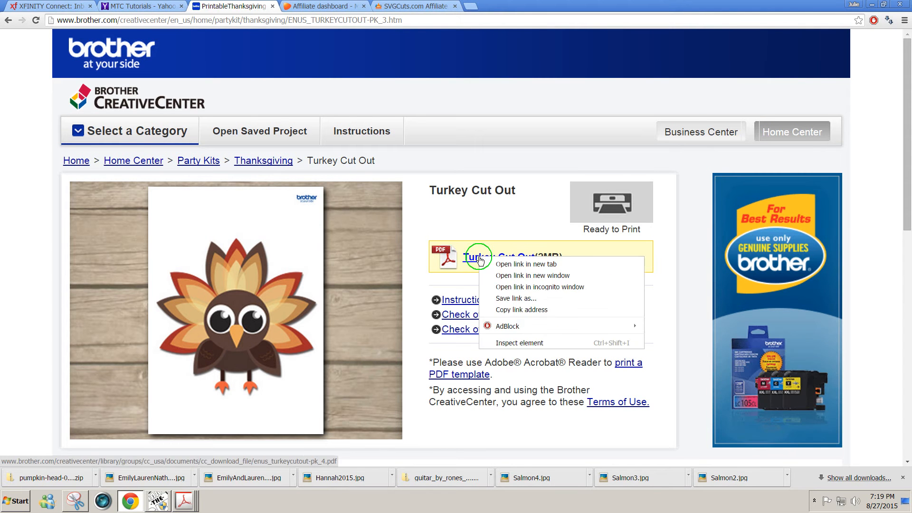
{"action": "left_click", "coordinate": [517, 298]}
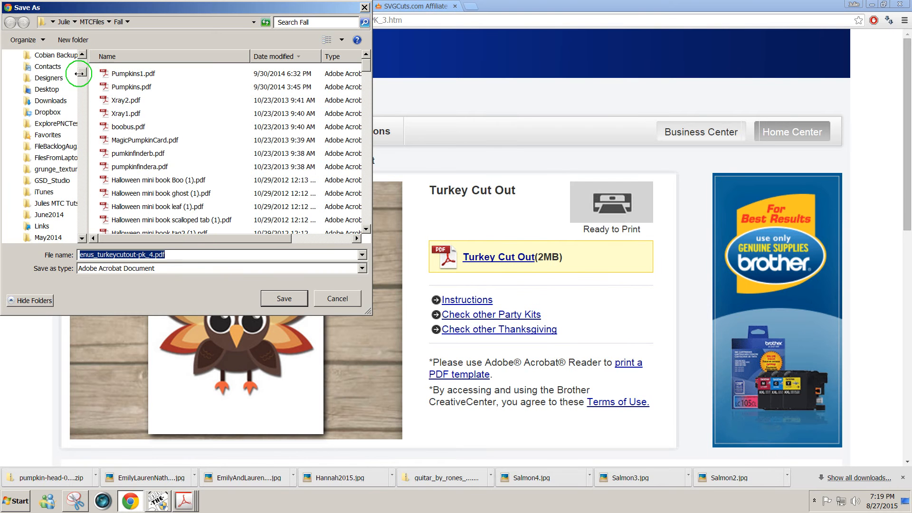
{"action": "scroll", "coordinate": [77, 55], "scroll_direction": "up", "scroll_amount": 5}
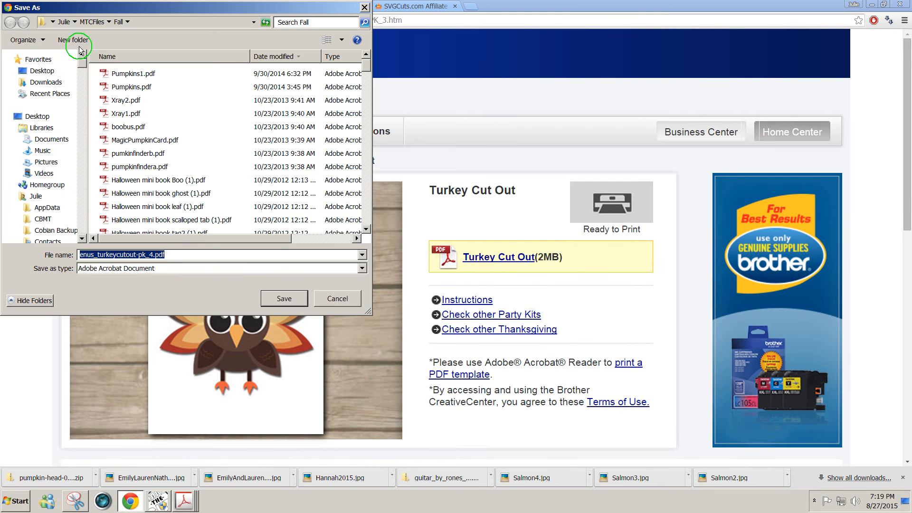
{"action": "left_click", "coordinate": [39, 117]}
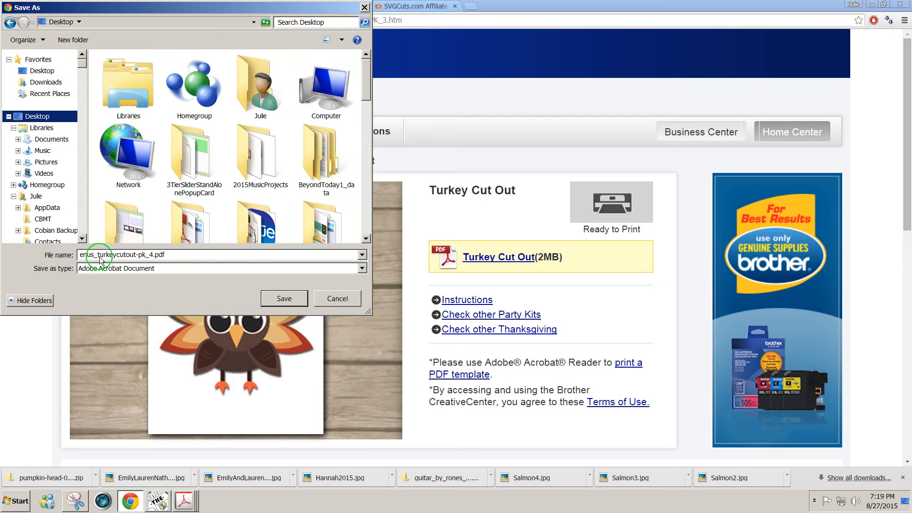
{"action": "left_click", "coordinate": [295, 299]}
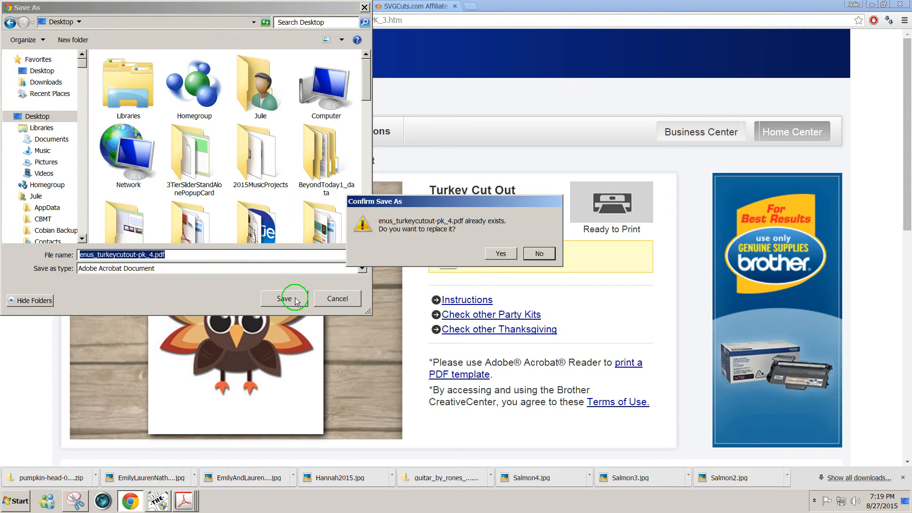
{"action": "left_click", "coordinate": [499, 252]}
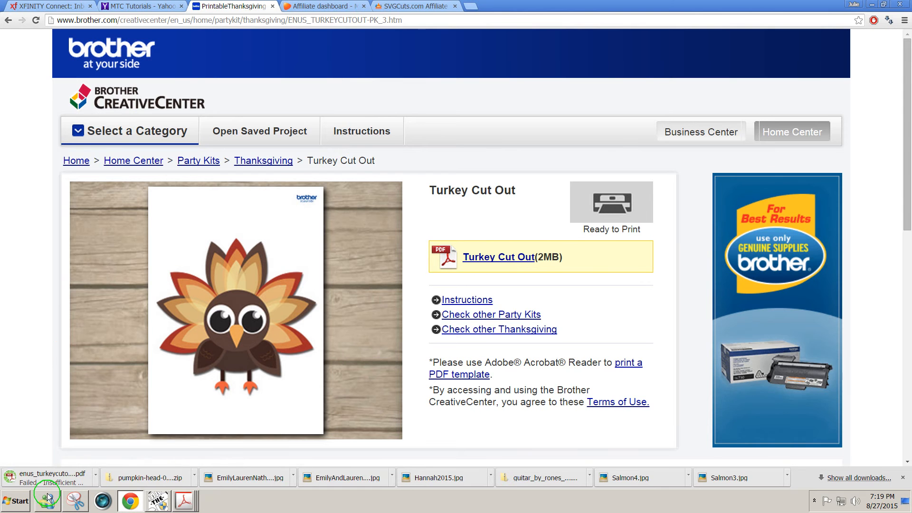
- Switch to Make The Cut! and import page 1 of enus_turkeycutout-pk_4.pdf into a new project with strokes and fills
{"action": "left_click", "coordinate": [158, 500]}
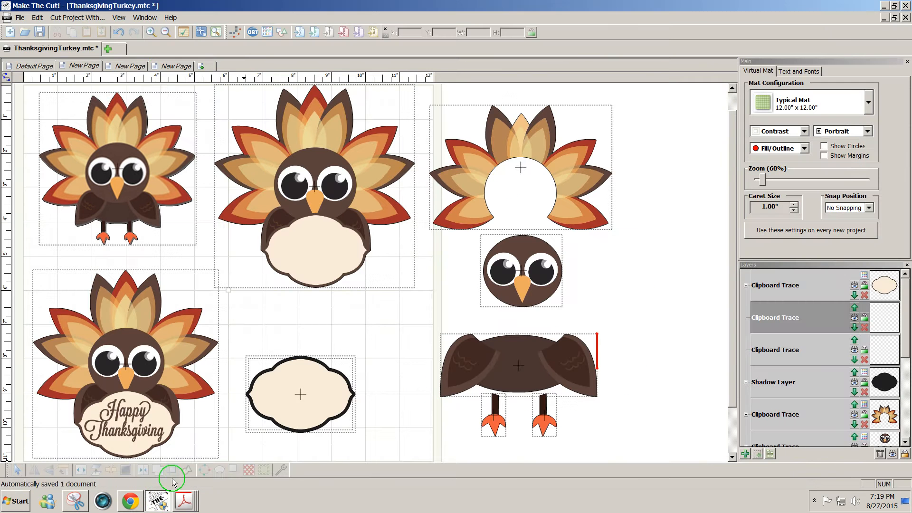
{"action": "left_click", "coordinate": [108, 49]}
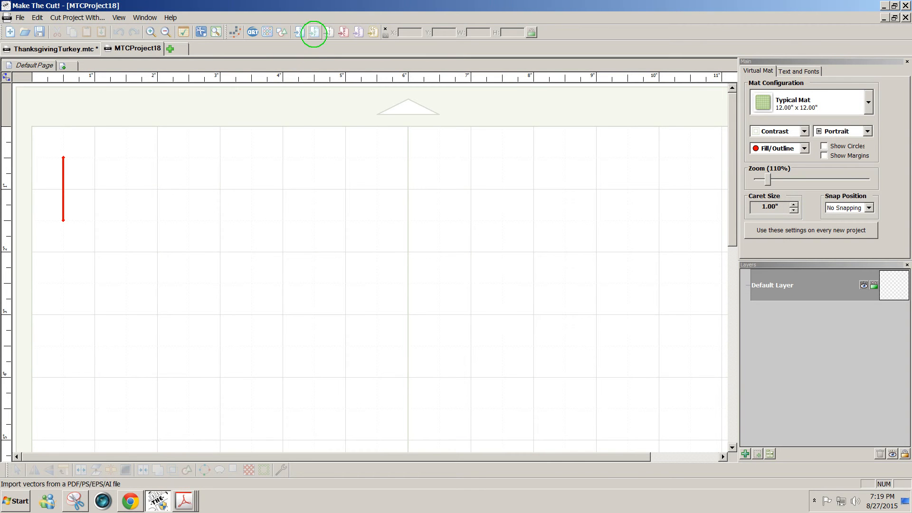
{"action": "left_click", "coordinate": [314, 33]}
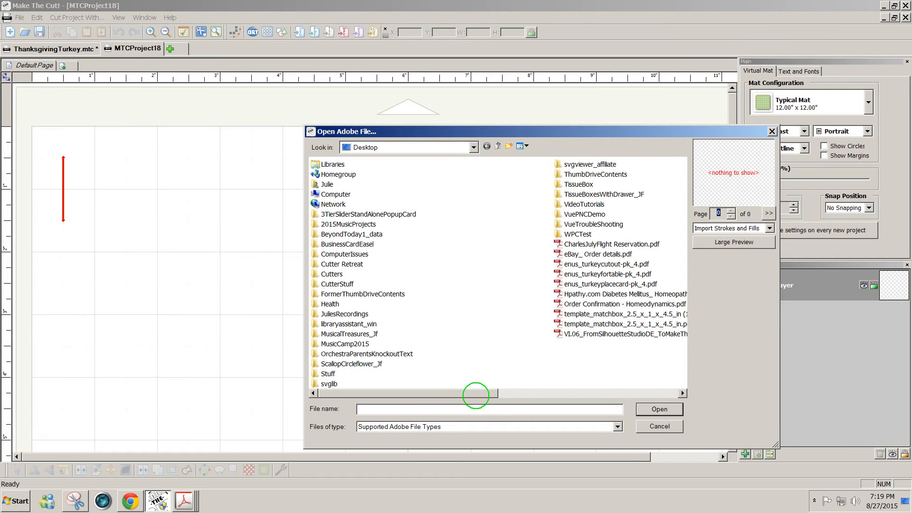
{"action": "left_click", "coordinate": [611, 264]}
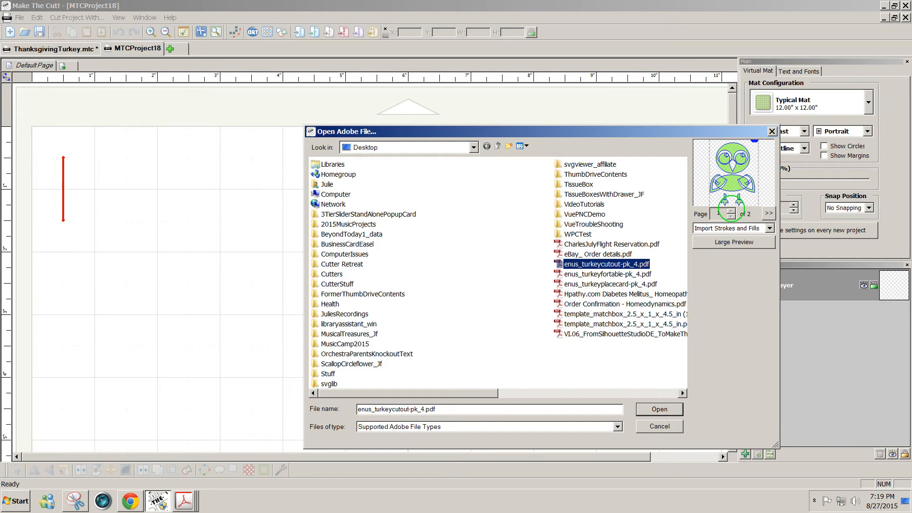
{"action": "left_click", "coordinate": [730, 211]}
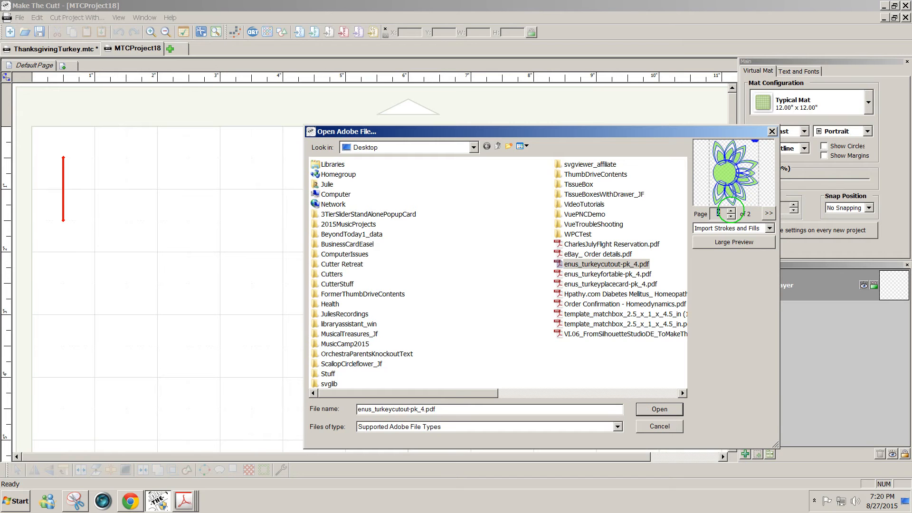
{"action": "left_click", "coordinate": [731, 217]}
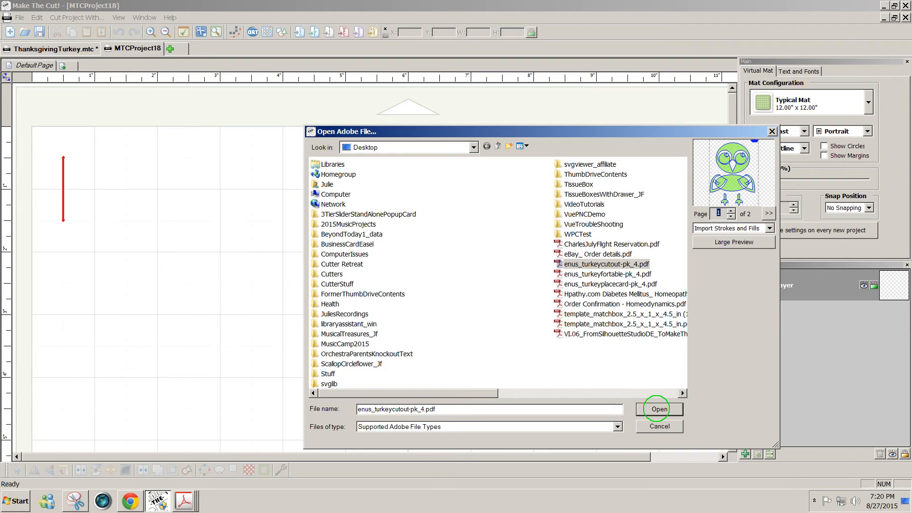
{"action": "left_click", "coordinate": [659, 409]}
- Import page 2 of enus_turkeycutout-pk_4.pdf with strokes and fills, placed just to the right of the first page's artwork
{"action": "left_click", "coordinate": [547, 179]}
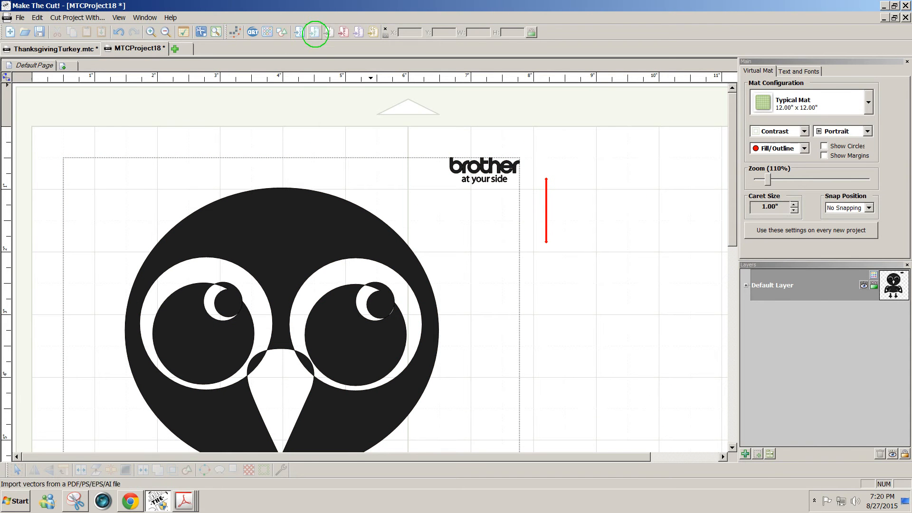
{"action": "left_click", "coordinate": [315, 32]}
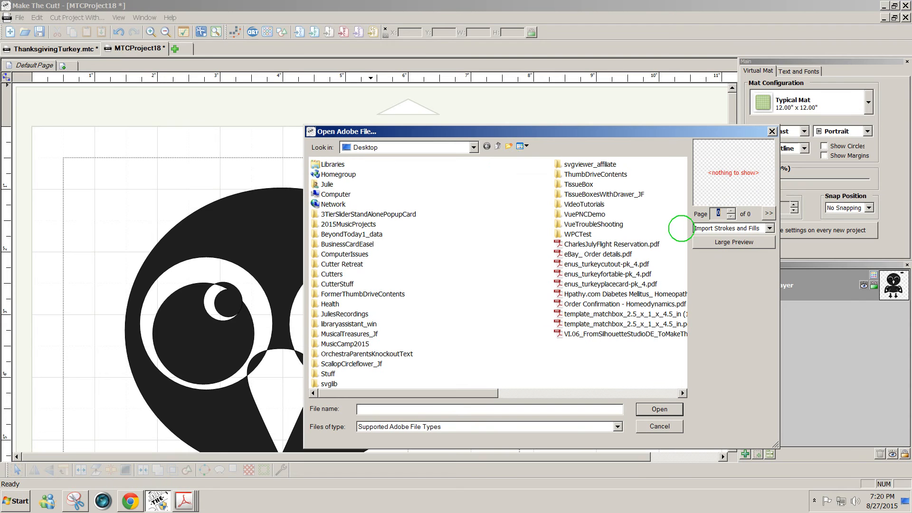
{"action": "left_click", "coordinate": [598, 264]}
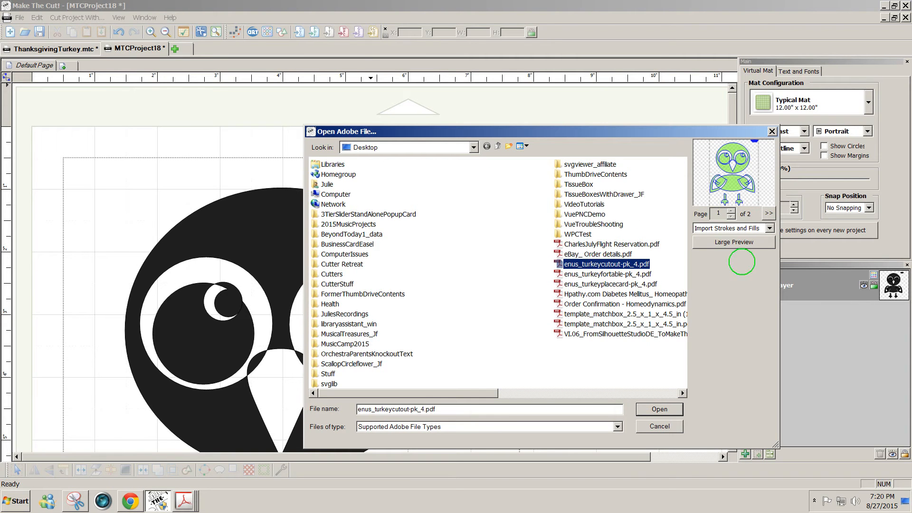
{"action": "left_click", "coordinate": [731, 211]}
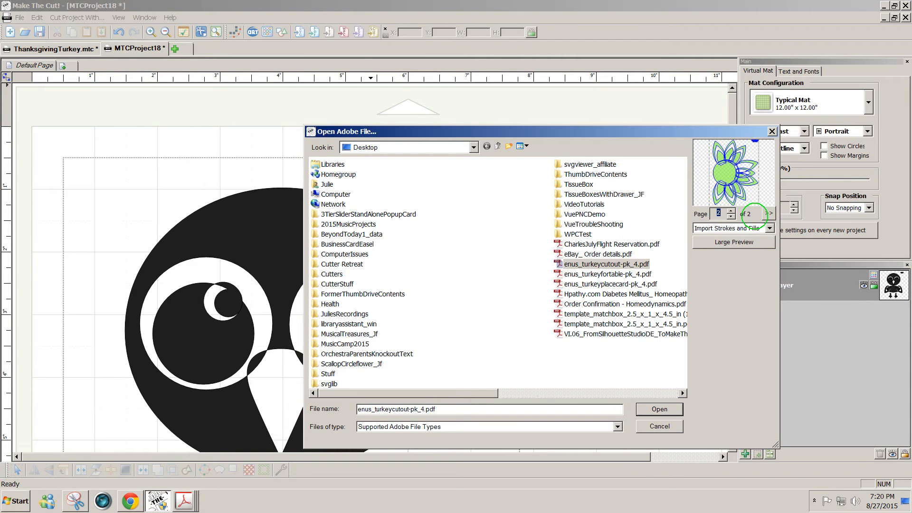
{"action": "left_click", "coordinate": [659, 409]}
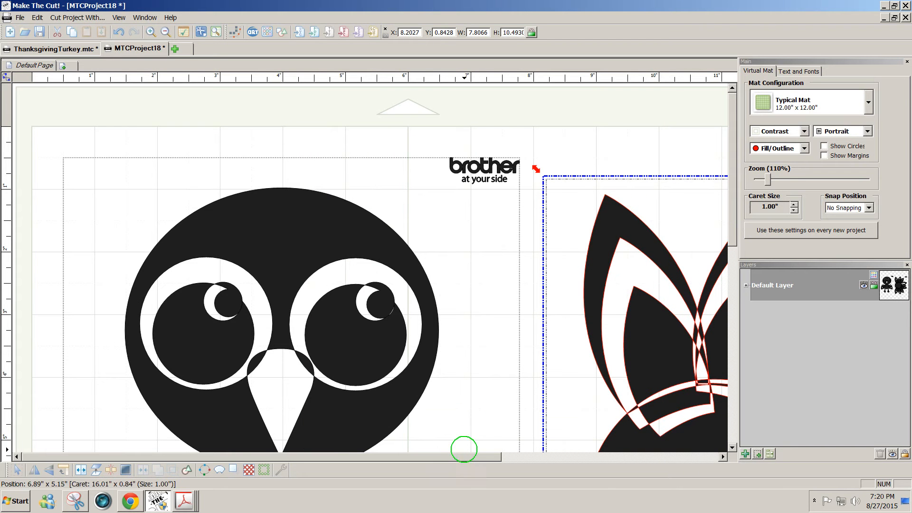
- Break apart both imported pages, the turkey body and the tail feathers, into separate shapes
{"action": "left_click_drag", "start_coordinate": [463, 455], "coordinate": [507, 455]}
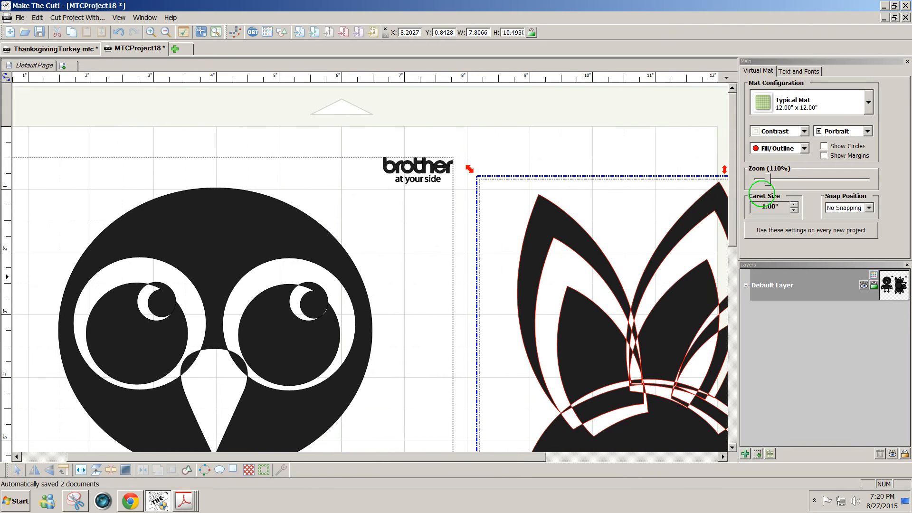
{"action": "left_click_drag", "start_coordinate": [768, 179], "coordinate": [759, 180]}
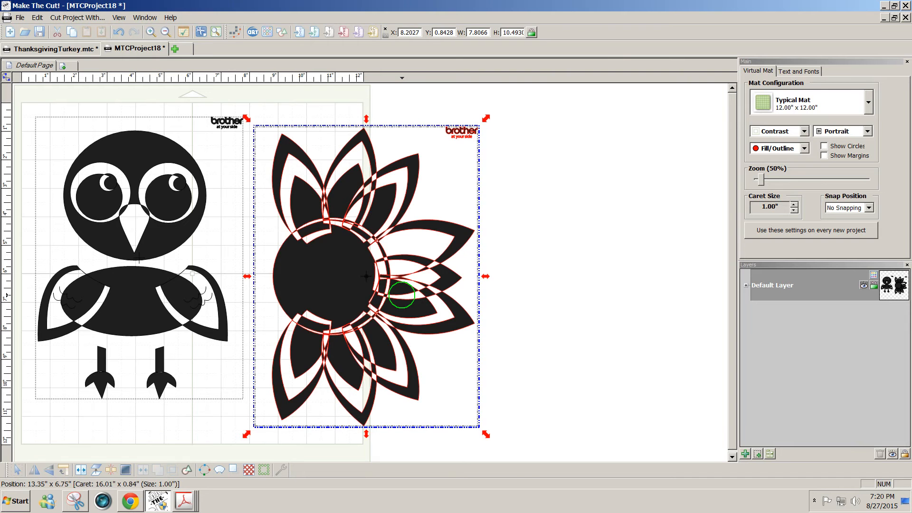
{"action": "left_click", "coordinate": [157, 303]}
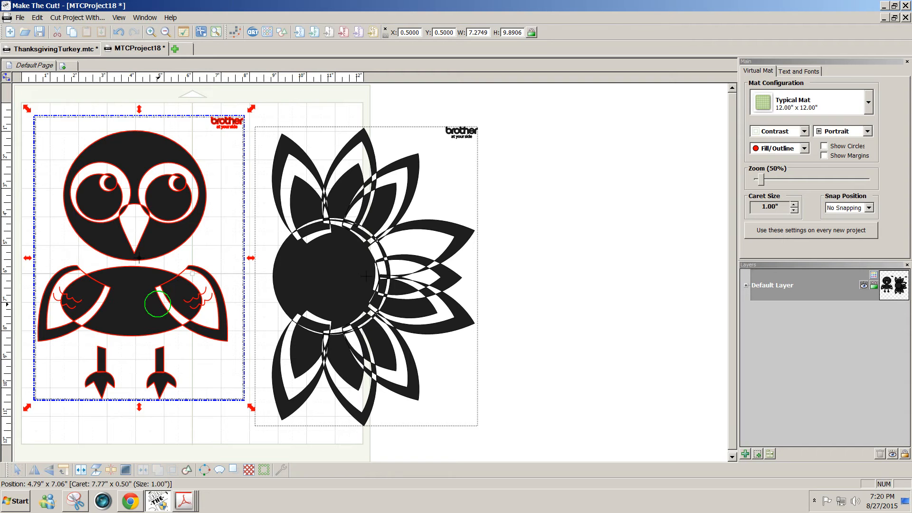
{"action": "left_click", "coordinate": [111, 470]}
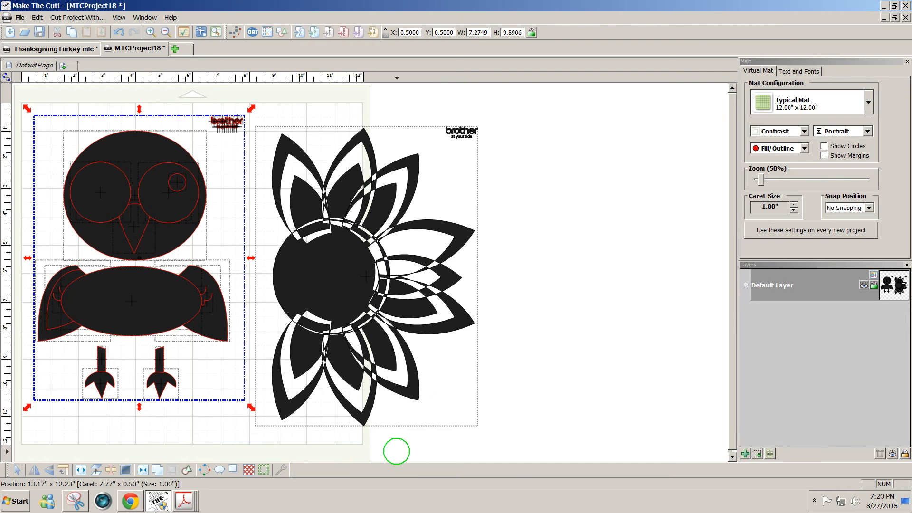
{"action": "left_click", "coordinate": [414, 385]}
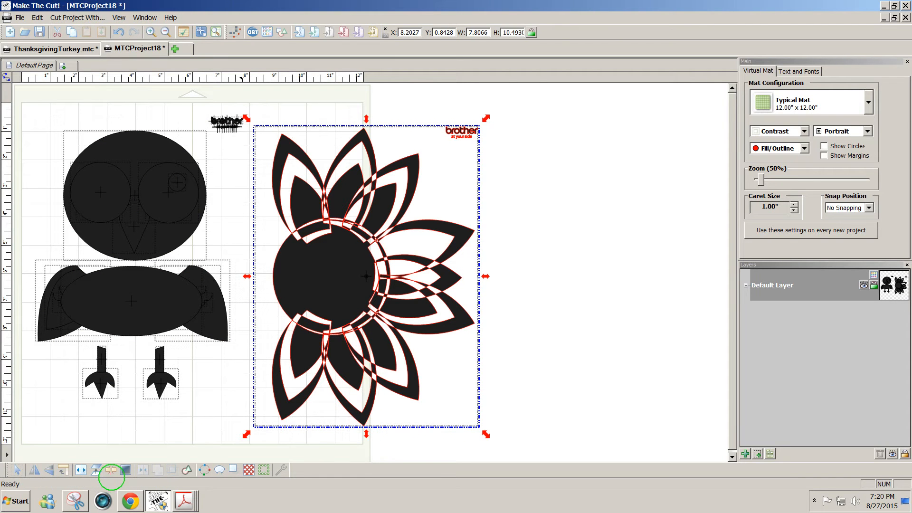
{"action": "left_click", "coordinate": [109, 470]}
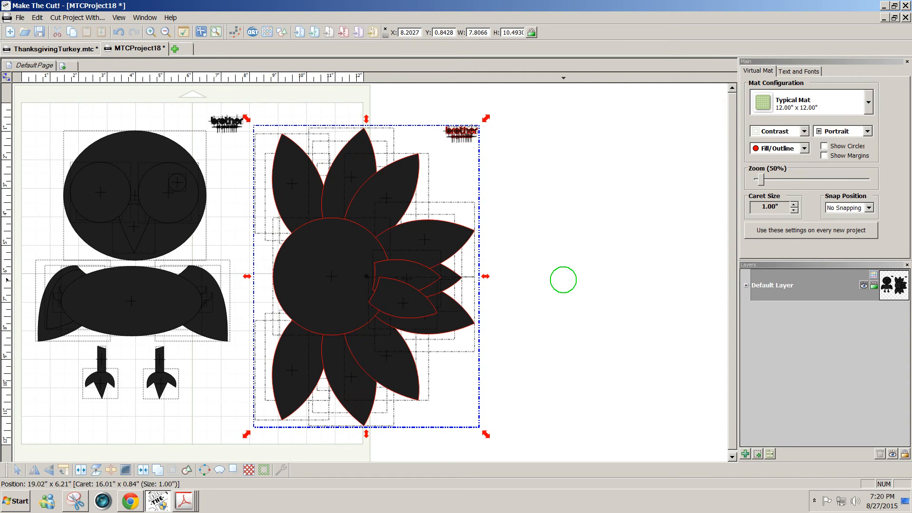
- Delete the broken-up Brother logos above the body and feather artwork
{"action": "left_click", "coordinate": [550, 277]}
{"action": "left_click_drag", "start_coordinate": [183, 97], "coordinate": [651, 184]}
{"action": "key", "text": "Delete"}
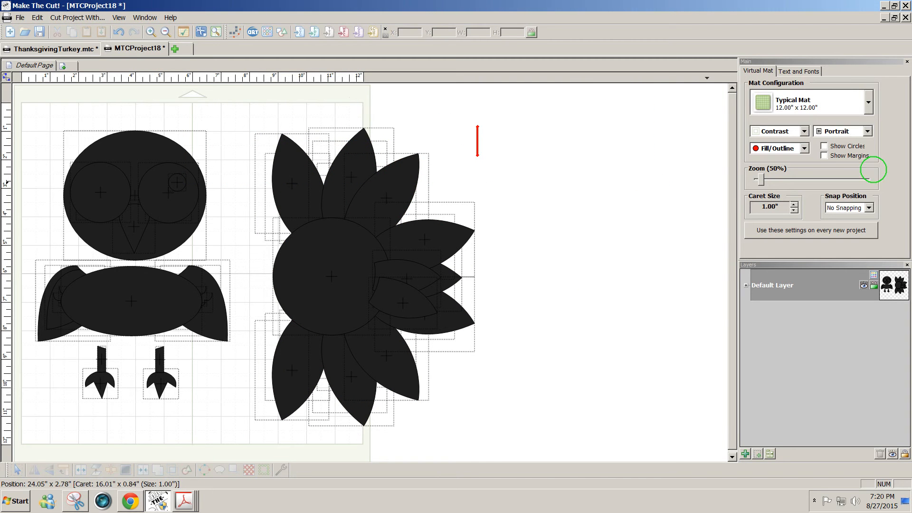
- Set the virtual mat's color scheme to Green
{"action": "left_click", "coordinate": [795, 132]}
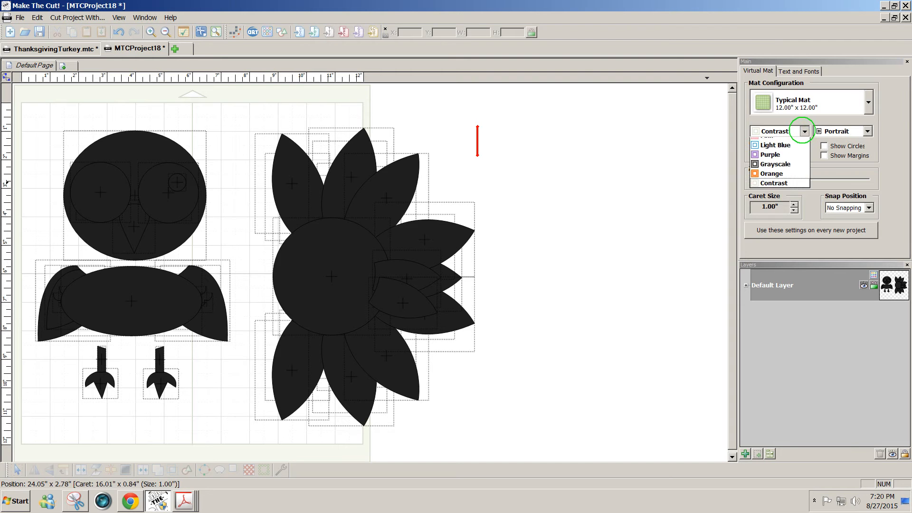
{"action": "left_click", "coordinate": [777, 141]}
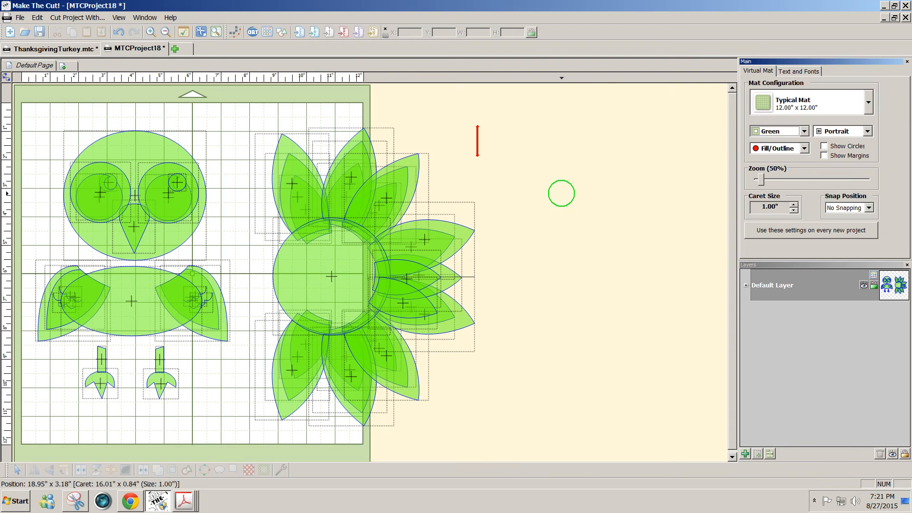
{"action": "left_click_drag", "start_coordinate": [732, 230], "coordinate": [732, 240]}
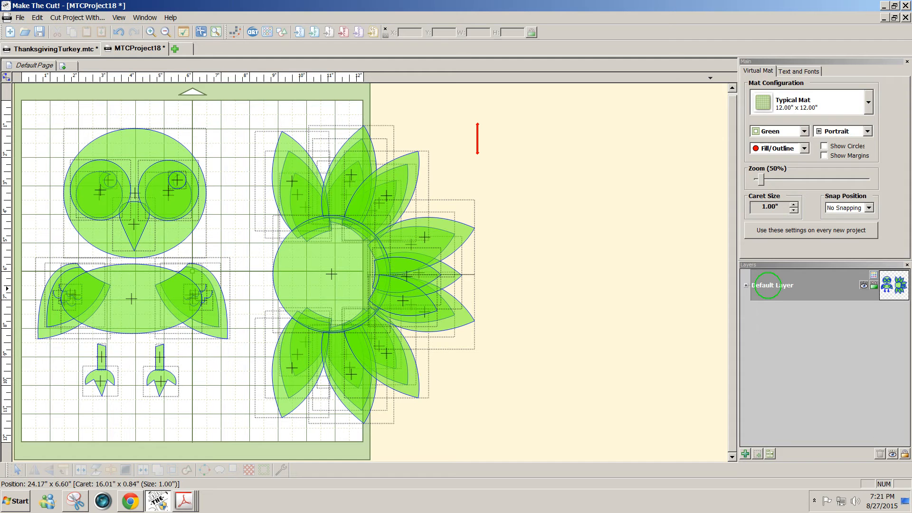
- Send every shape in the Default Layer to its own layer and look through the resulting layer list
{"action": "right_click", "coordinate": [767, 285]}
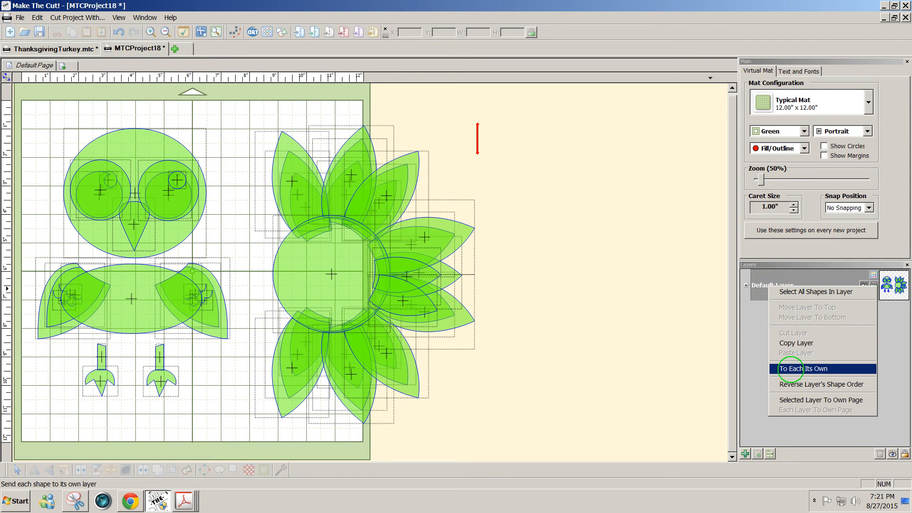
{"action": "left_click", "coordinate": [791, 368]}
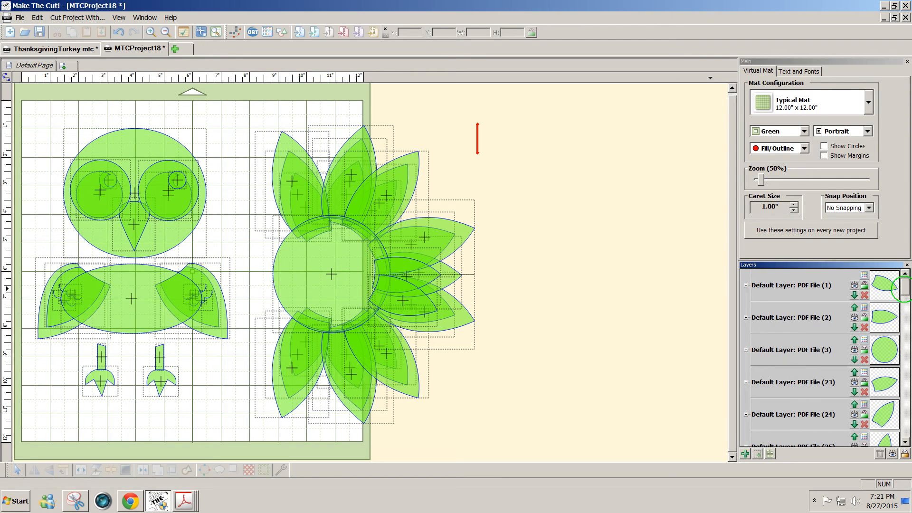
{"action": "scroll", "coordinate": [888, 342], "scroll_direction": "down", "scroll_amount": 3}
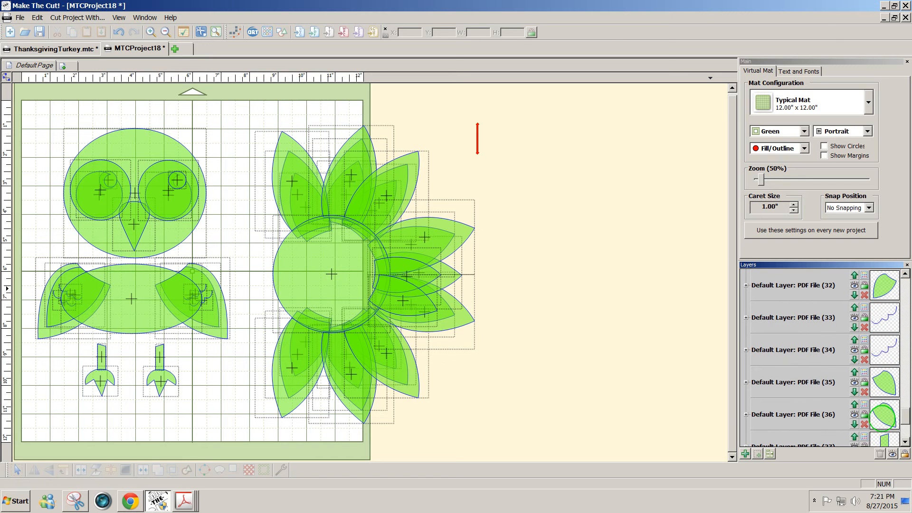
{"action": "left_click", "coordinate": [882, 427]}
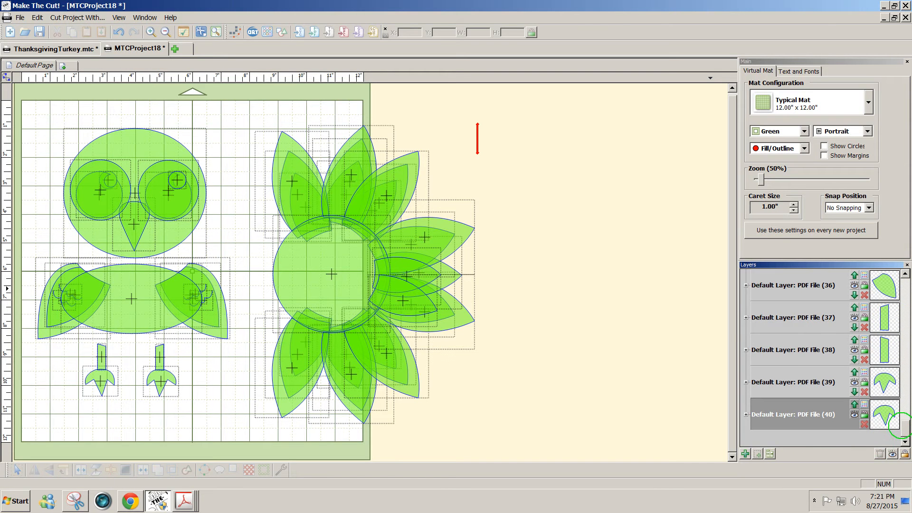
{"action": "left_click_drag", "start_coordinate": [906, 425], "coordinate": [906, 285]}
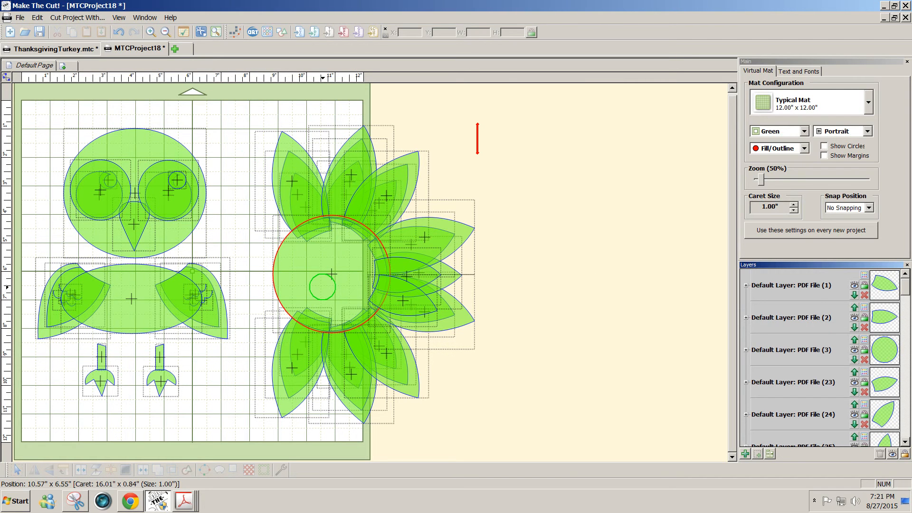
- Enlarge the whole tail-feather group to about 9.07 by 12.31 inches and move it onto the blank area beside the mat
{"action": "left_click", "coordinate": [331, 274]}
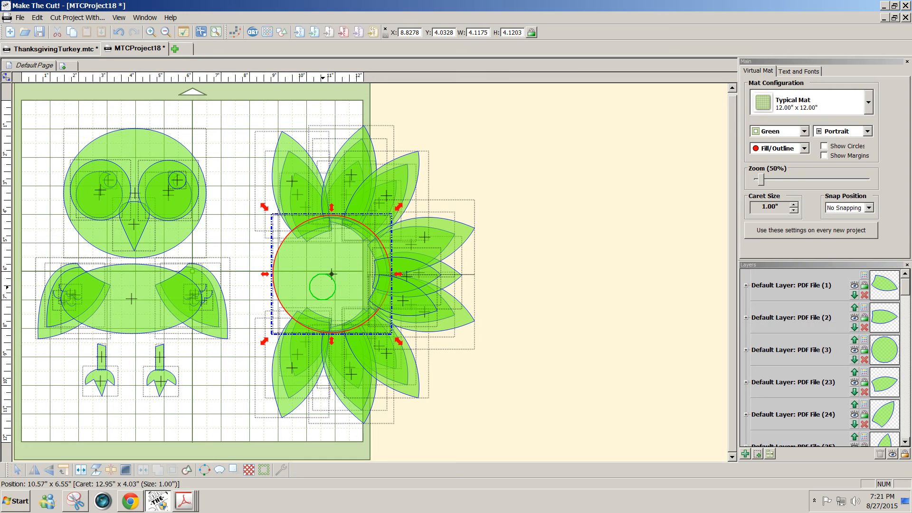
{"action": "mouse_move", "coordinate": [331, 274]}
{"action": "left_mouse_down"}
{"action": "mouse_move", "coordinate": [327, 283]}
{"action": "mouse_move", "coordinate": [213, 180]}
{"action": "mouse_move", "coordinate": [133, 192]}
{"action": "mouse_move", "coordinate": [304, 297]}
{"action": "mouse_move", "coordinate": [331, 274]}
{"action": "left_mouse_up"}
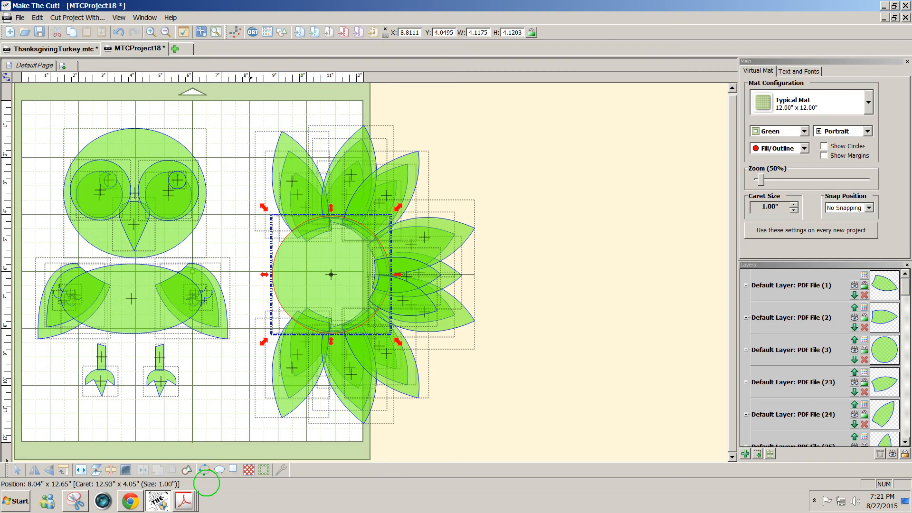
{"action": "left_click_drag", "start_coordinate": [225, 111], "coordinate": [544, 454]}
{"action": "left_click_drag", "start_coordinate": [482, 431], "coordinate": [573, 504]}
{"action": "left_click_drag", "start_coordinate": [428, 441], "coordinate": [428, 442]}
{"action": "left_click_drag", "start_coordinate": [208, 315], "coordinate": [435, 316]}
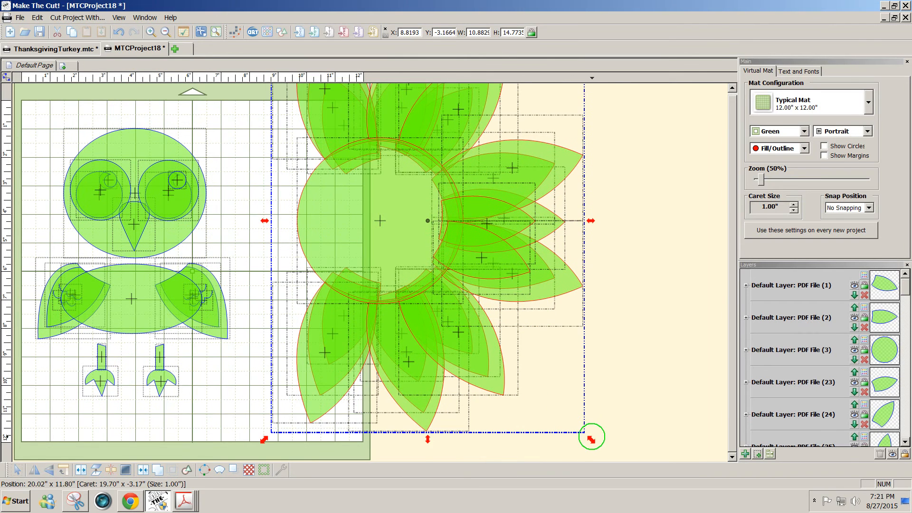
{"action": "left_click_drag", "start_coordinate": [589, 437], "coordinate": [571, 408]}
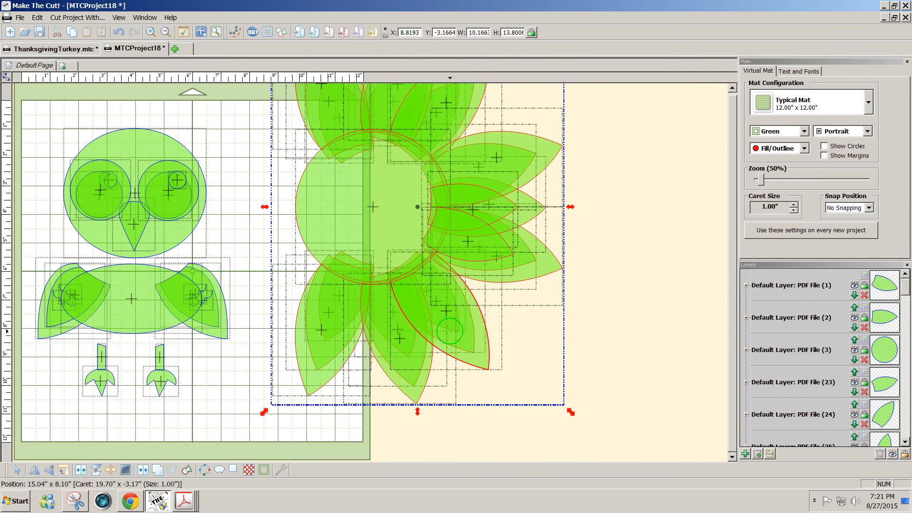
{"action": "left_click_drag", "start_coordinate": [450, 333], "coordinate": [463, 355]}
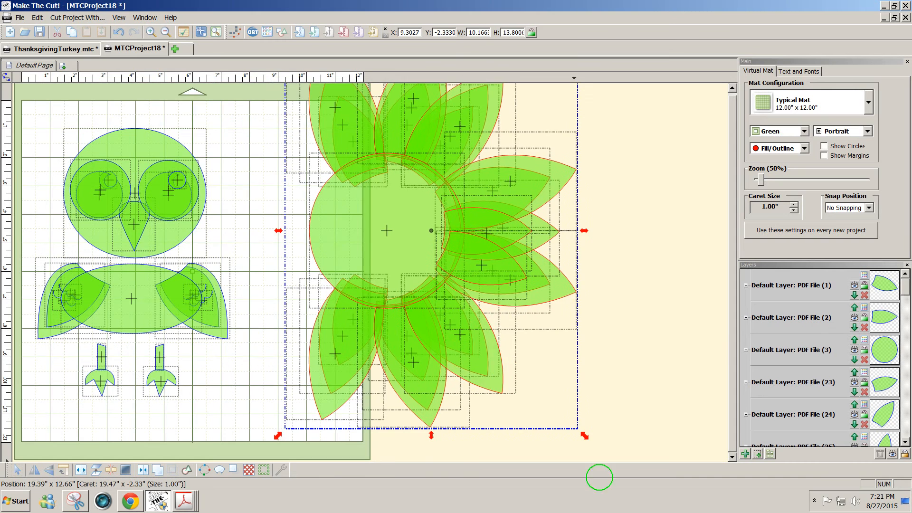
{"action": "left_click_drag", "start_coordinate": [586, 431], "coordinate": [554, 409]}
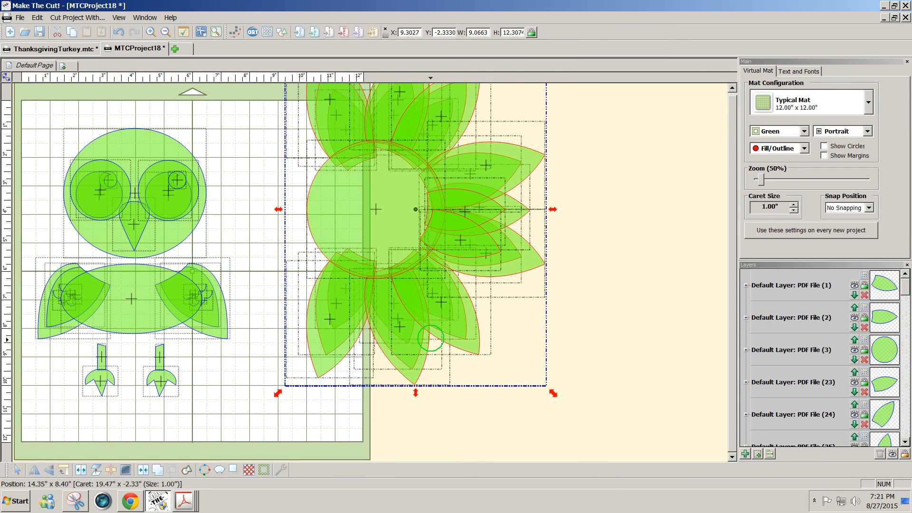
{"action": "left_click_drag", "start_coordinate": [430, 318], "coordinate": [501, 371]}
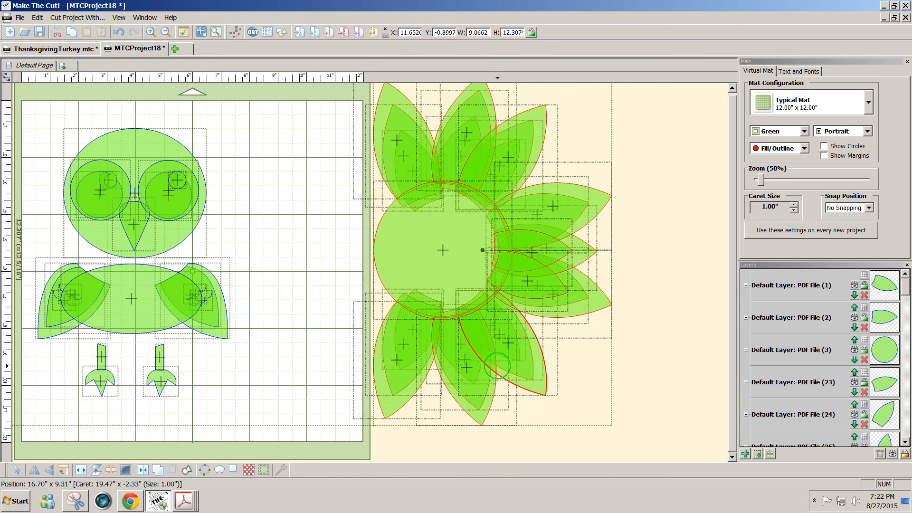
{"action": "left_click", "coordinate": [659, 373]}
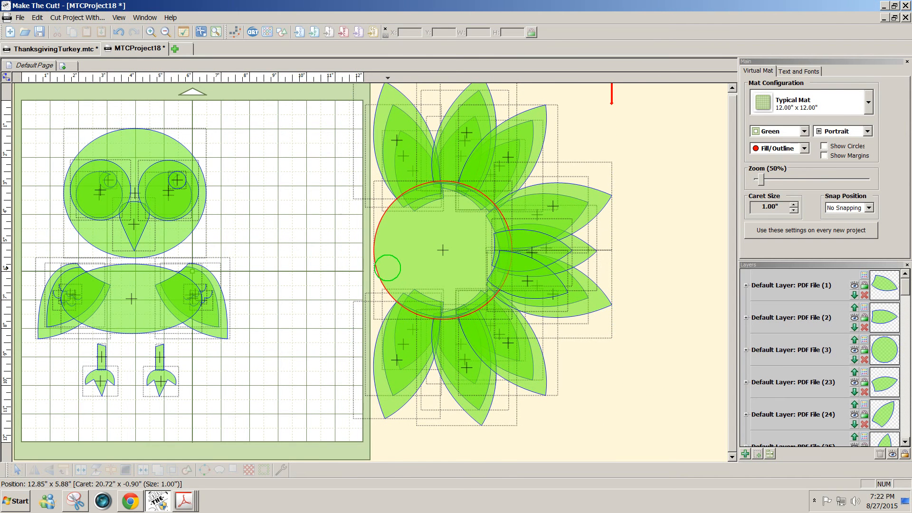
- Move the large circle inside the tail feathers to a new layer and hide that layer
{"action": "left_click", "coordinate": [389, 269]}
{"action": "left_click", "coordinate": [758, 454]}
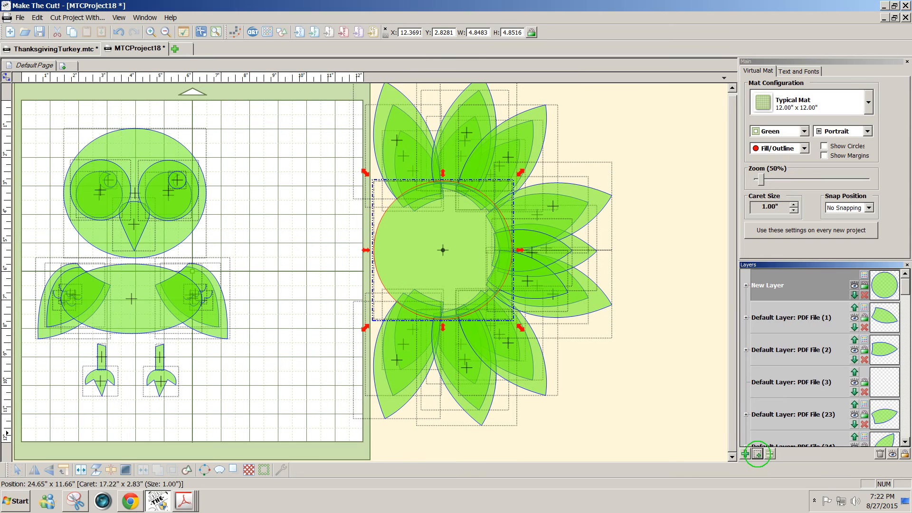
{"action": "left_click", "coordinate": [854, 285]}
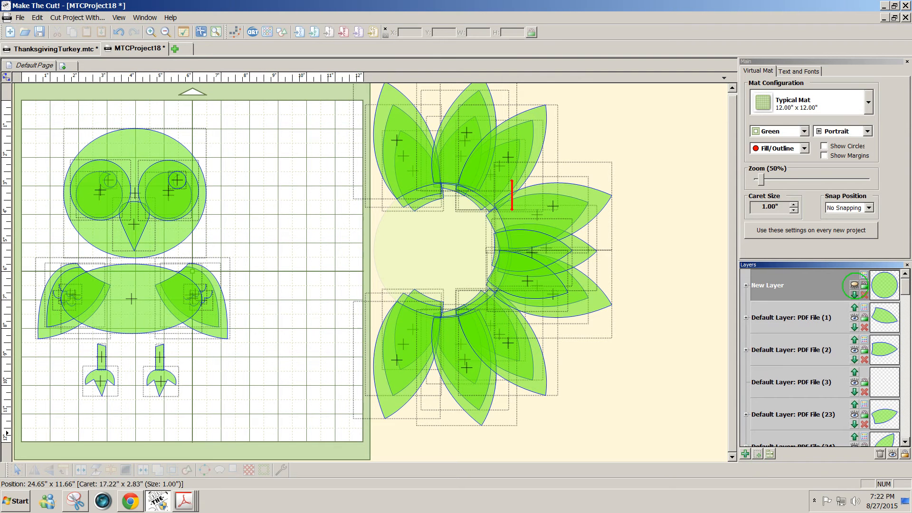
- Rotate all the tail feathers 270 degrees clockwise so they fan upward, and shift them closer to the turkey body
{"action": "left_click_drag", "start_coordinate": [293, 426], "coordinate": [675, 30]}
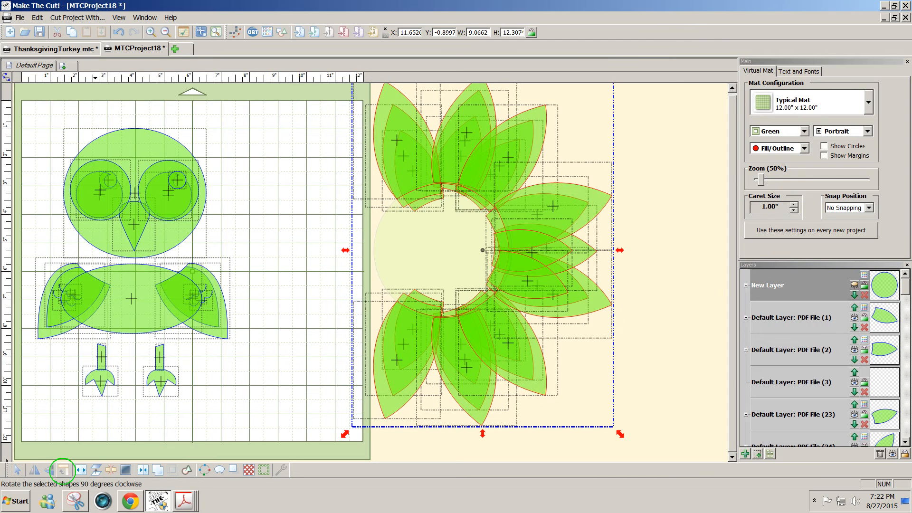
{"action": "left_click", "coordinate": [63, 470]}
{"action": "left_click", "coordinate": [63, 470]}
{"action": "left_click", "coordinate": [63, 470]}
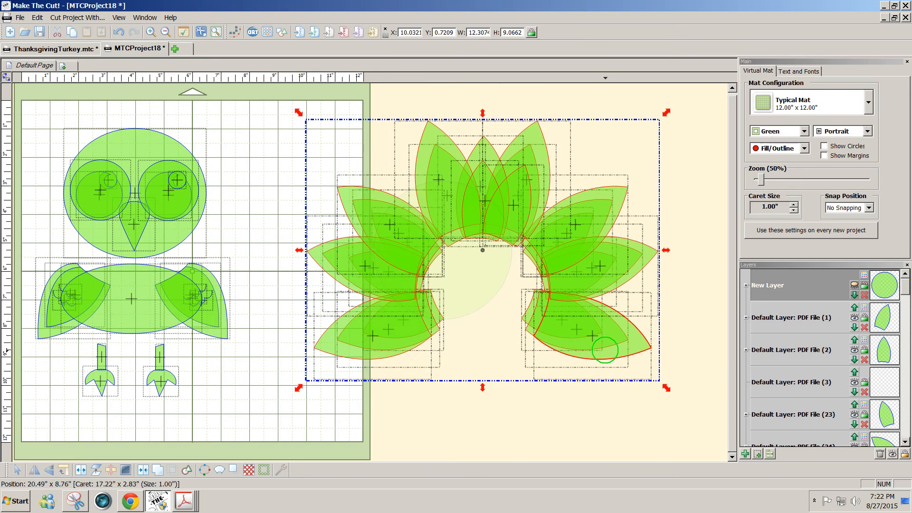
{"action": "left_click_drag", "start_coordinate": [604, 349], "coordinate": [542, 340]}
{"action": "left_click", "coordinate": [594, 421]}
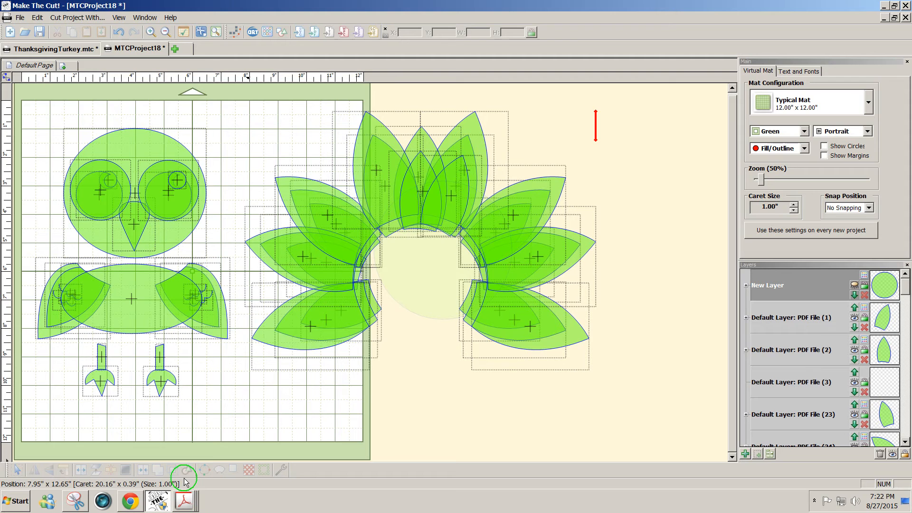
- Switch to Adobe Acrobat and copy a snapshot of the whole turkey body on page 1 to the clipboard
{"action": "left_click", "coordinate": [184, 500]}
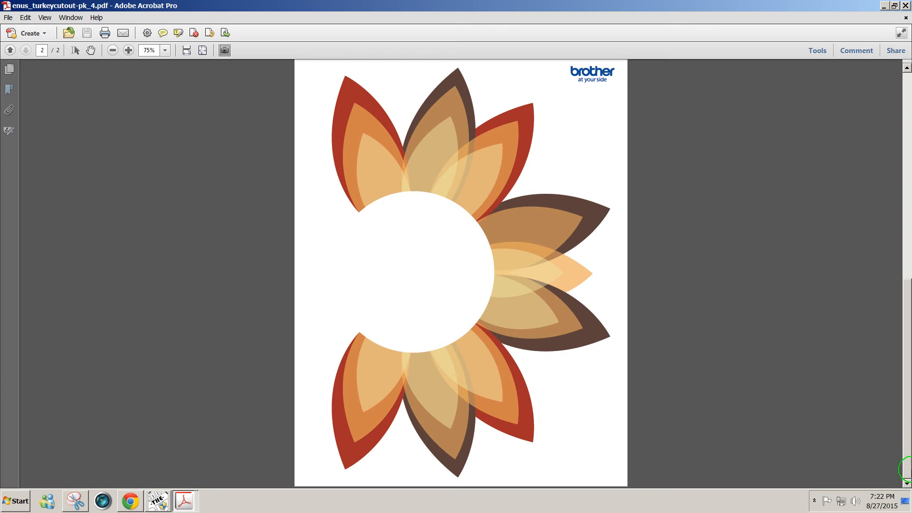
{"action": "left_click_drag", "start_coordinate": [907, 469], "coordinate": [908, 233]}
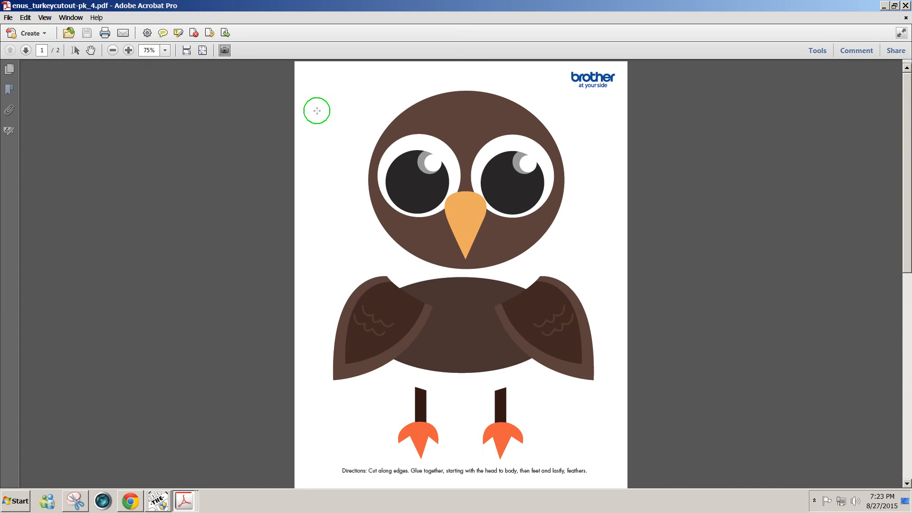
{"action": "left_click", "coordinate": [25, 18]}
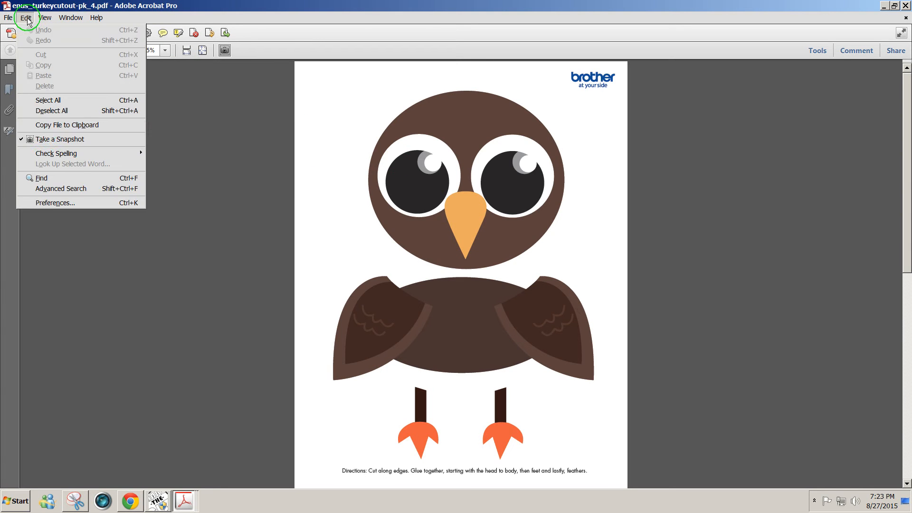
{"action": "left_click", "coordinate": [49, 140]}
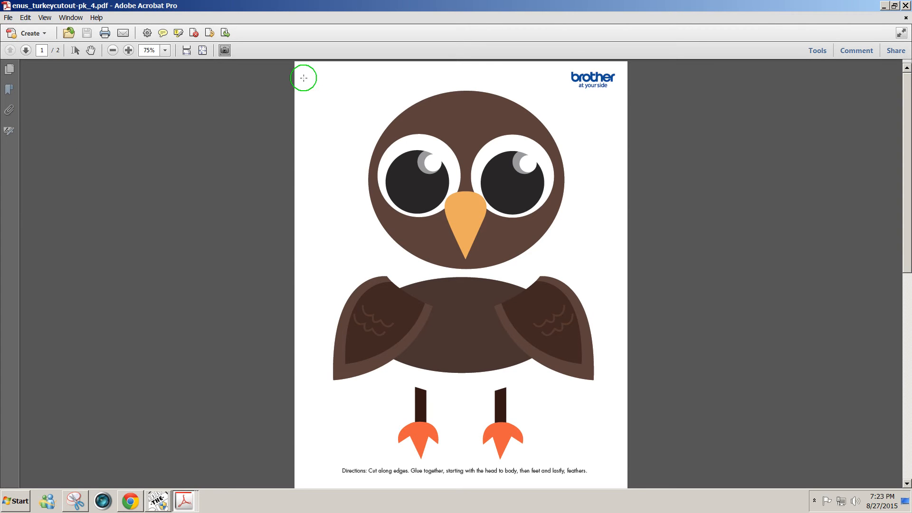
{"action": "left_click_drag", "start_coordinate": [304, 78], "coordinate": [611, 465]}
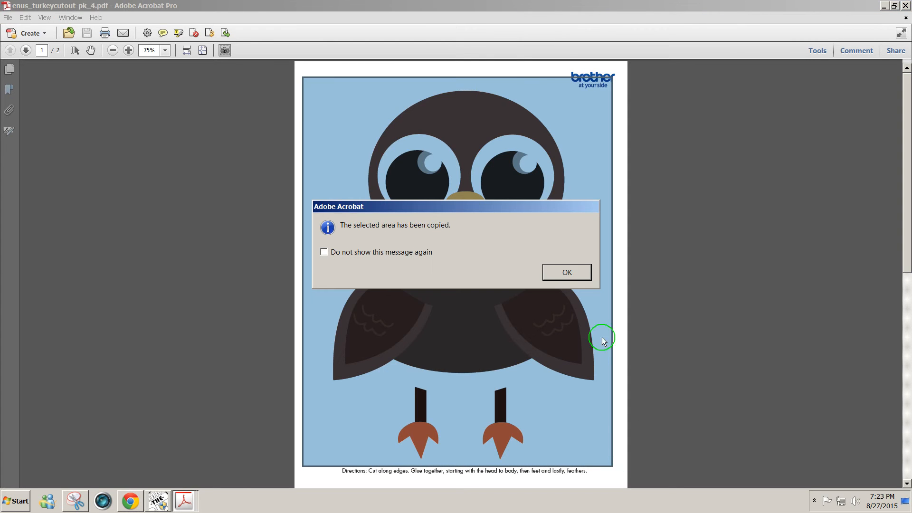
{"action": "left_click", "coordinate": [566, 272]}
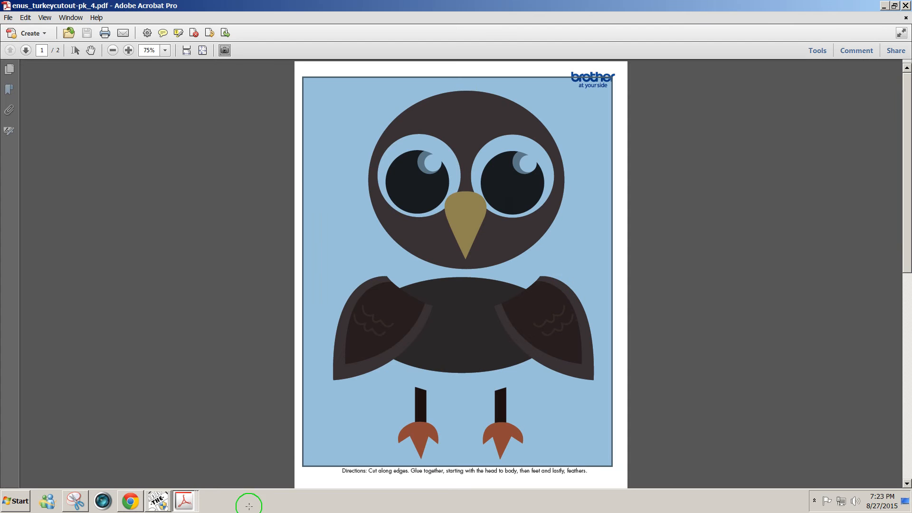
- Switch back to Make The Cut!, add a page named New Page, and place the caret near its upper-left corner
{"action": "left_click", "coordinate": [157, 502]}
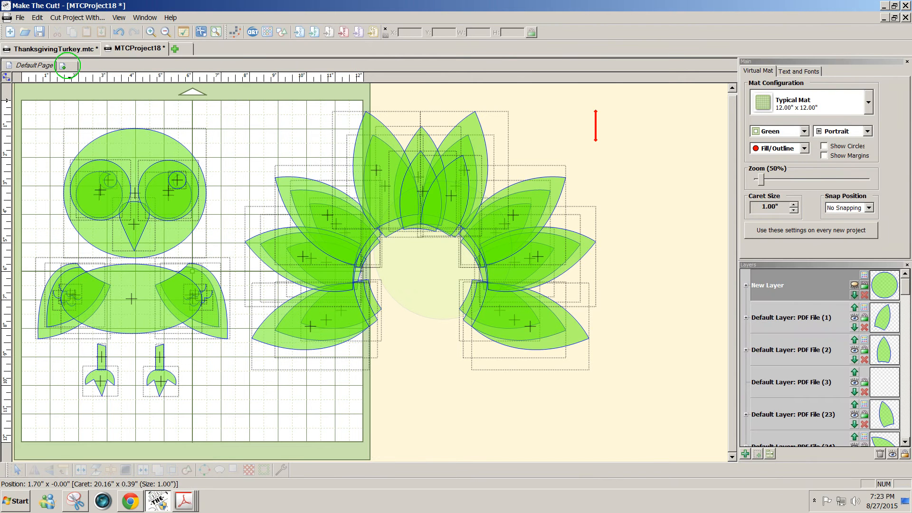
{"action": "left_click", "coordinate": [65, 66]}
{"action": "left_click", "coordinate": [507, 237]}
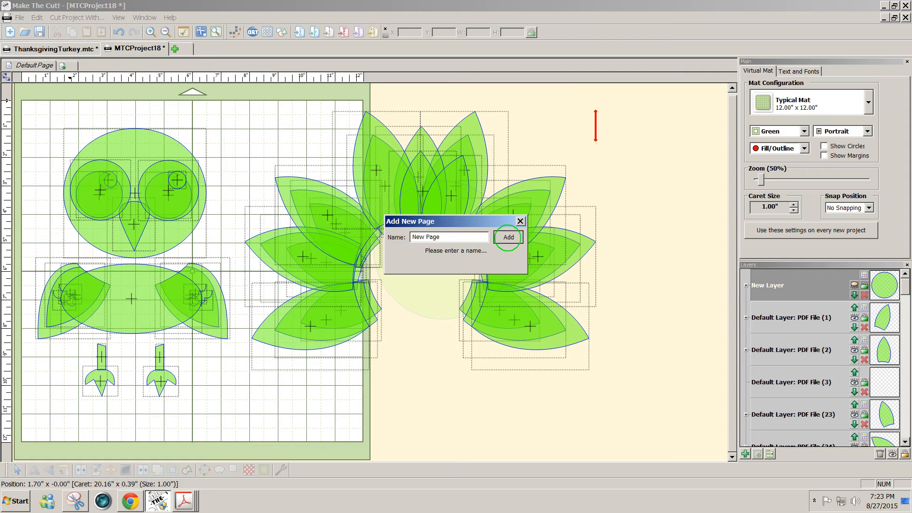
{"action": "left_click", "coordinate": [39, 130]}
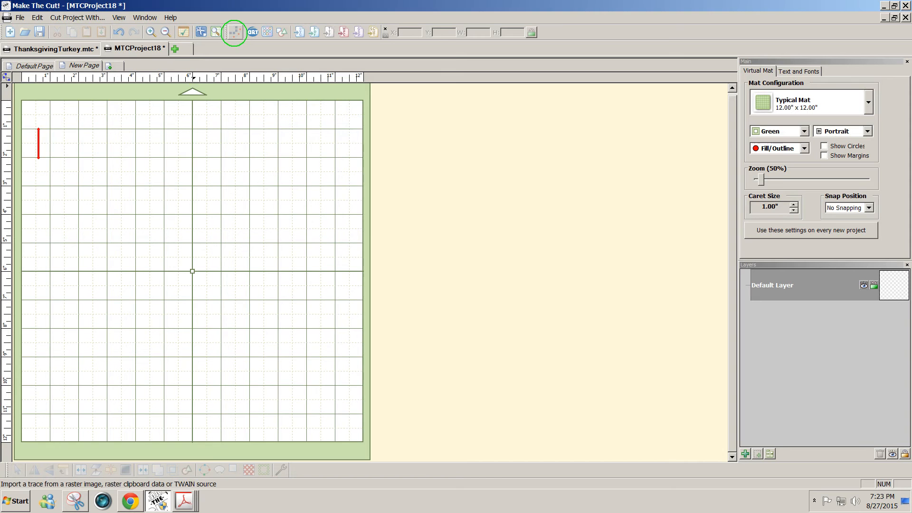
- Pixel-trace the clipboard snapshot with Texturize Path, Blackout Path and a threshold of 150, then import it and finish tracing
{"action": "left_click", "coordinate": [234, 32]}
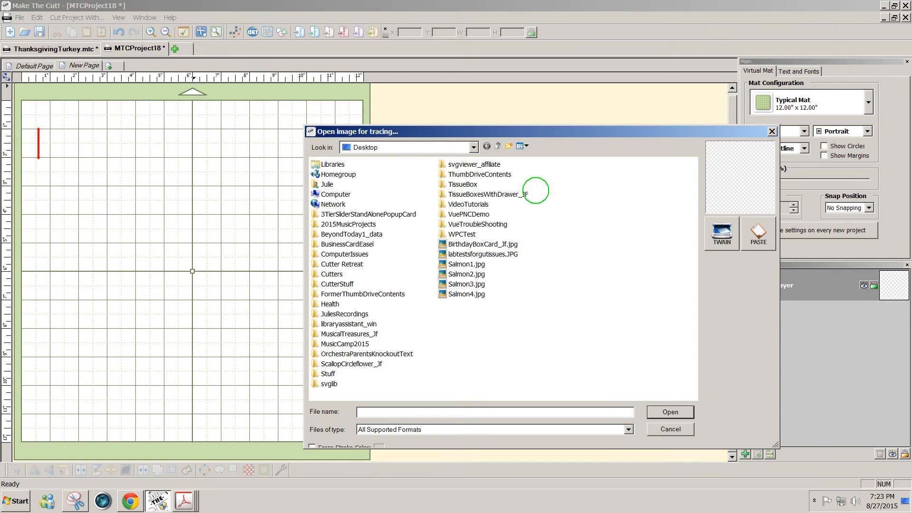
{"action": "left_click", "coordinate": [760, 235]}
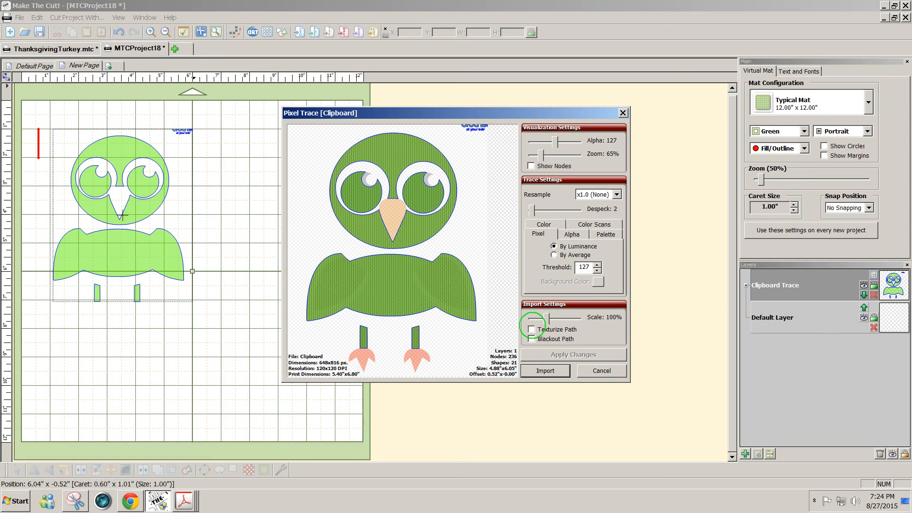
{"action": "left_click", "coordinate": [532, 329]}
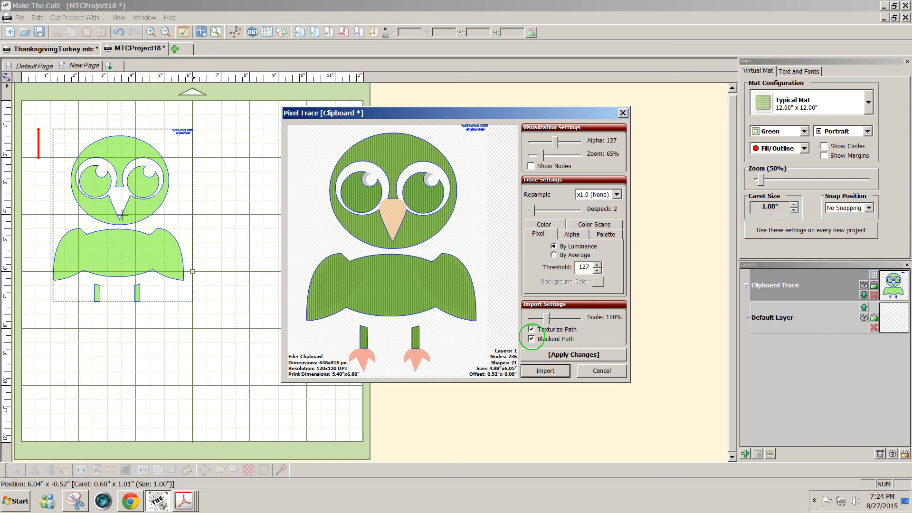
{"action": "double_click", "coordinate": [586, 266]}
{"action": "left_click_drag", "start_coordinate": [576, 263], "coordinate": [627, 265]}
{"action": "type", "text": "150"}
{"action": "left_click", "coordinate": [573, 355]}
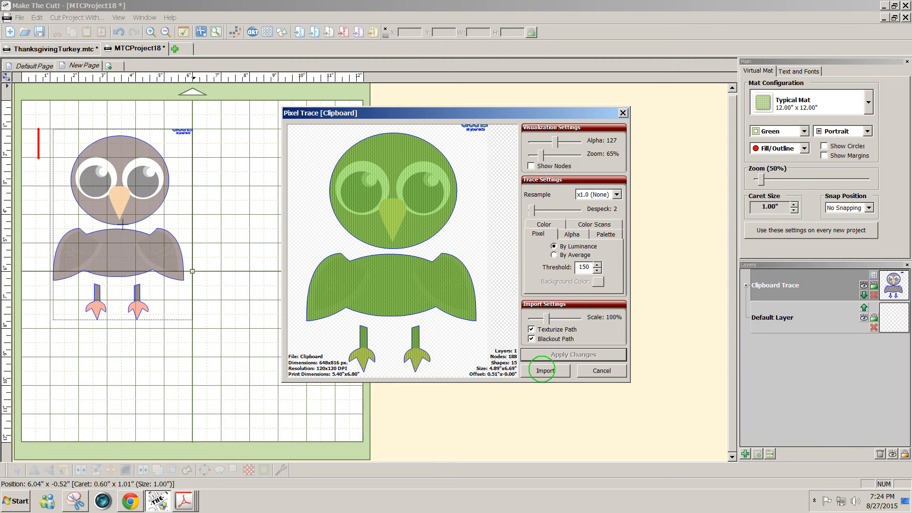
{"action": "left_click", "coordinate": [545, 371]}
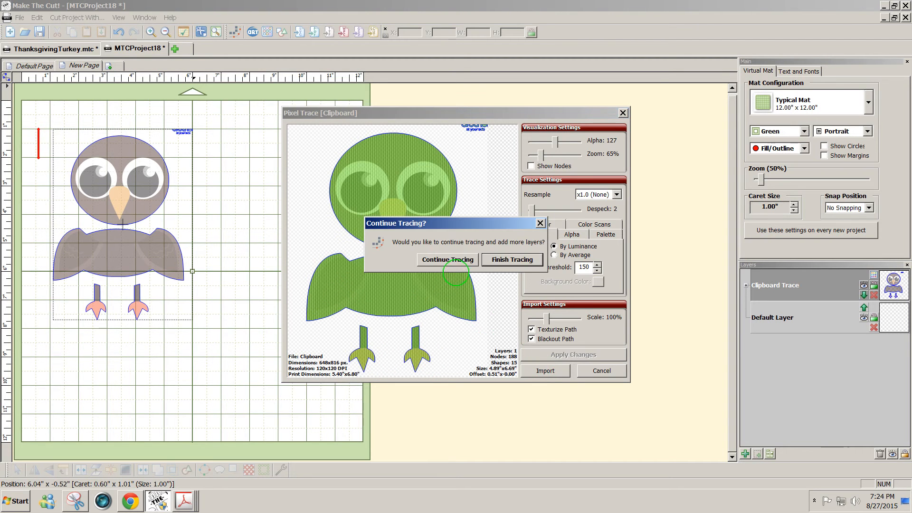
{"action": "left_click", "coordinate": [511, 260]}
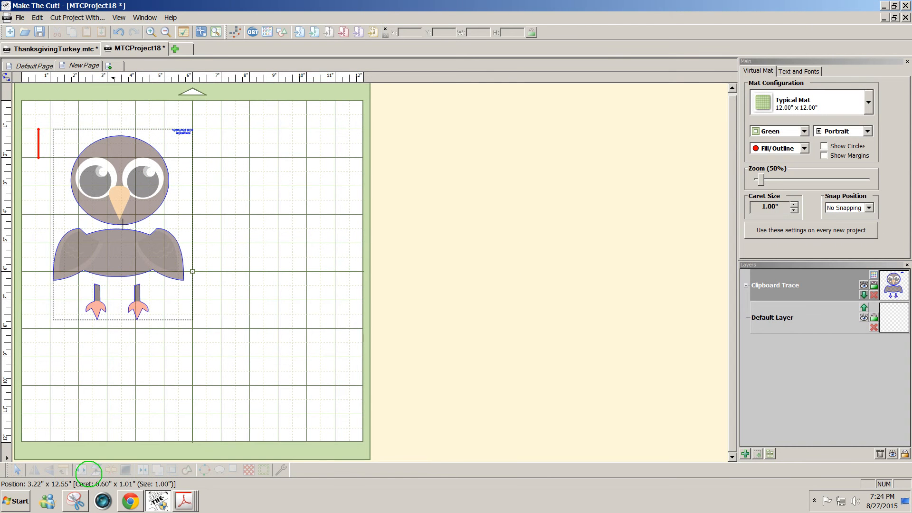
- Split the traced turkey into separate shapes and delete the Brother logo fragments beside the head
{"action": "left_click", "coordinate": [127, 252]}
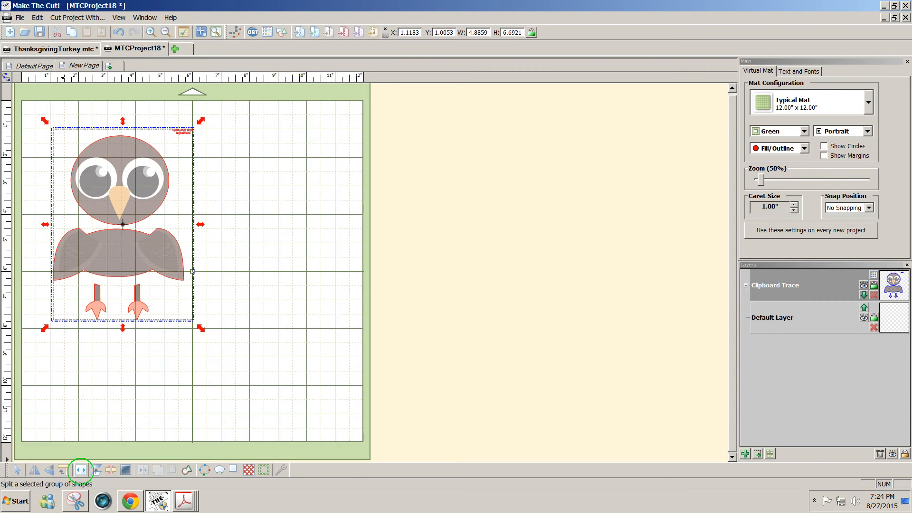
{"action": "left_click", "coordinate": [81, 470]}
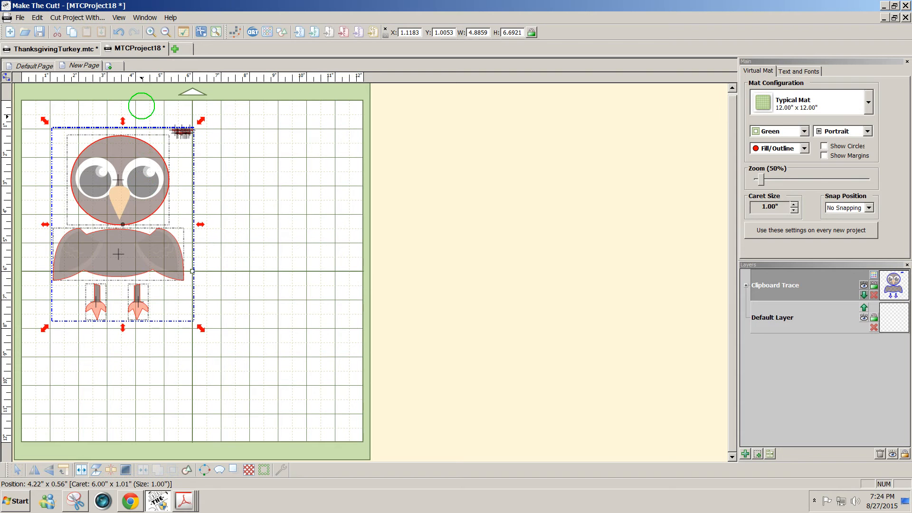
{"action": "left_click_drag", "start_coordinate": [140, 104], "coordinate": [231, 149]}
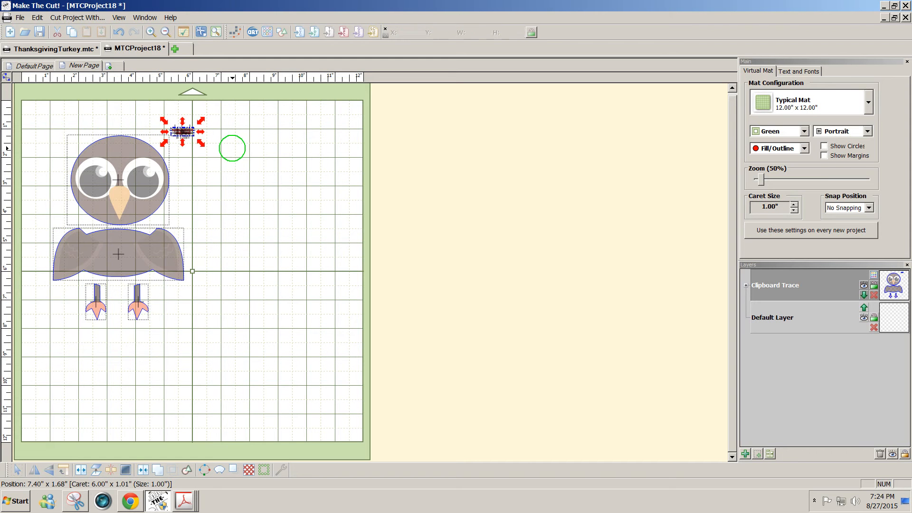
{"action": "key", "text": "Delete"}
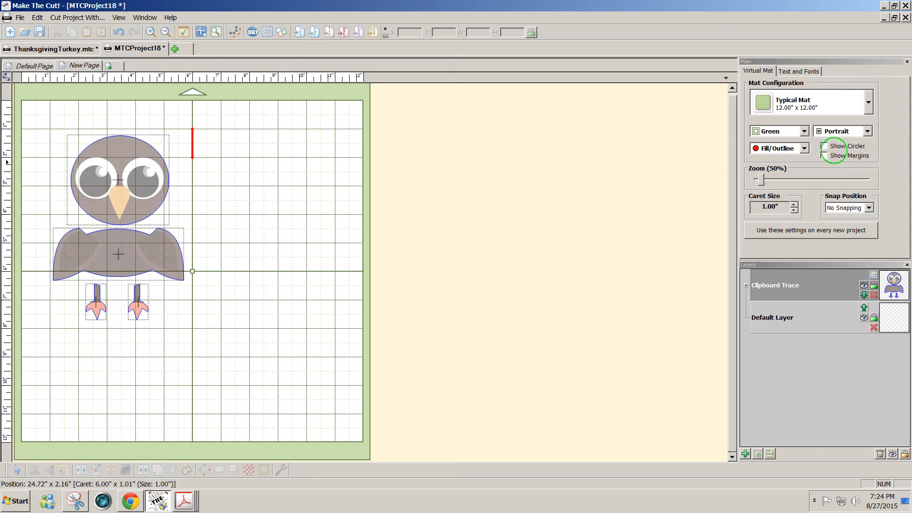
- Set the mat color to Contrast and preview the turkey's cut lines in Outline display before returning to Fill/Outline
{"action": "left_click", "coordinate": [804, 131]}
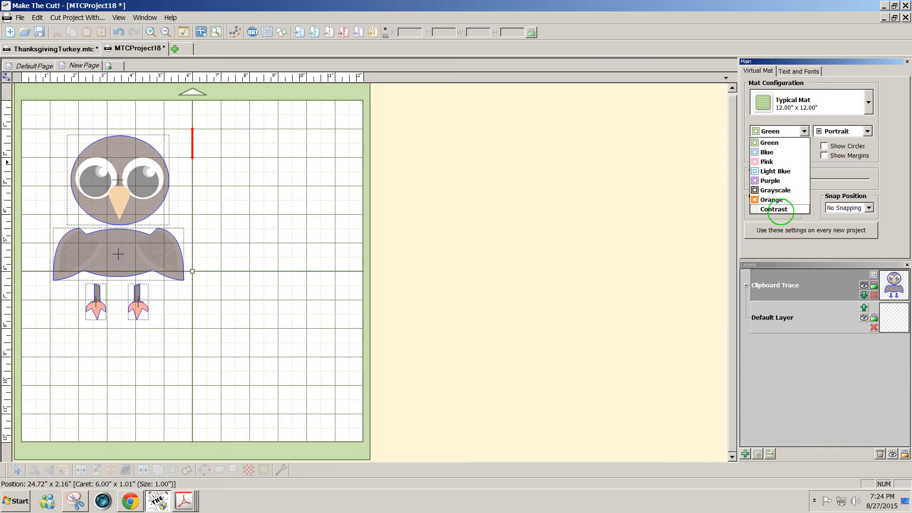
{"action": "left_click", "coordinate": [774, 209]}
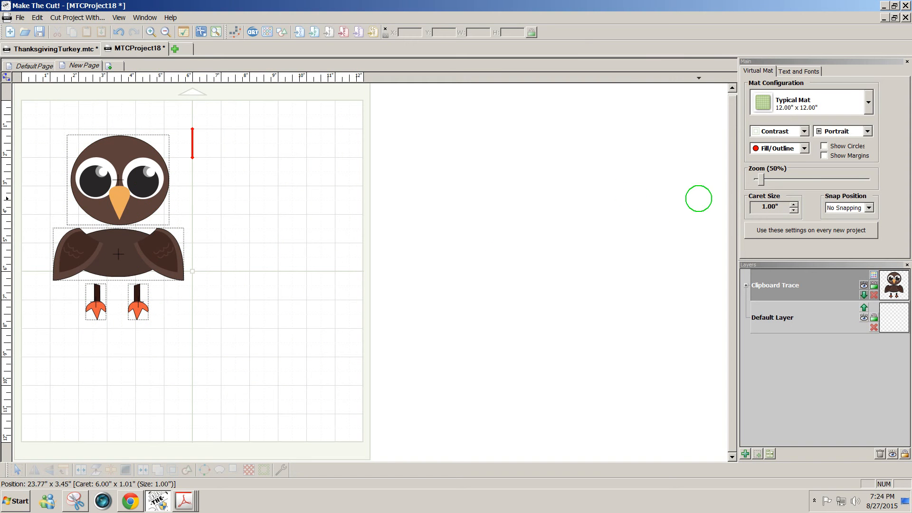
{"action": "left_click", "coordinate": [800, 147]}
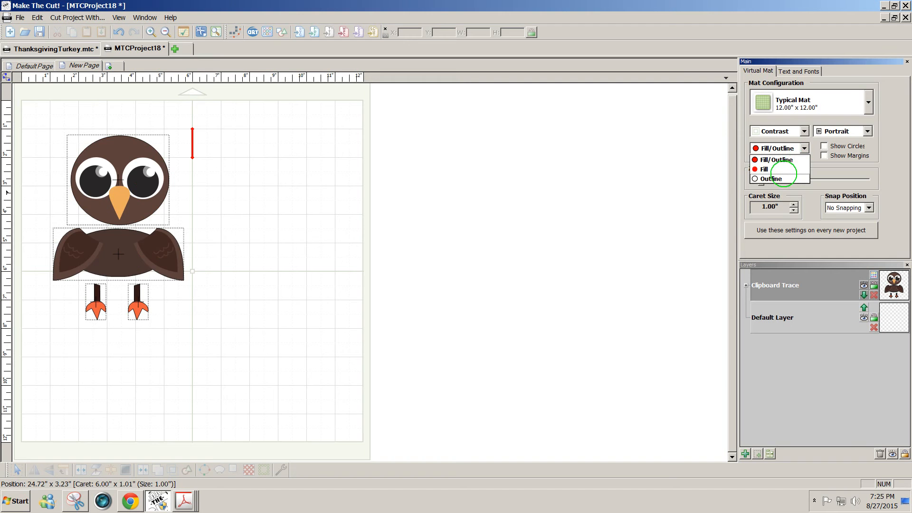
{"action": "left_click", "coordinate": [776, 178]}
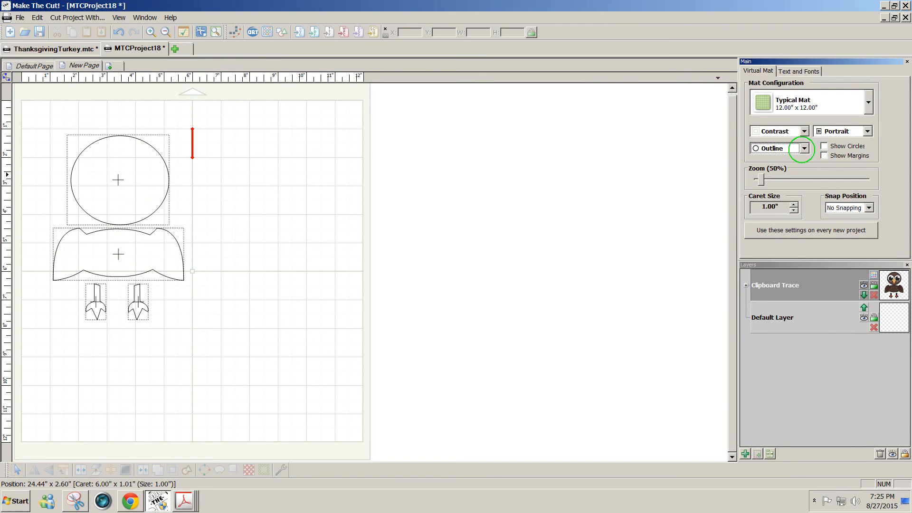
{"action": "left_click", "coordinate": [804, 148]}
{"action": "left_click", "coordinate": [787, 158]}
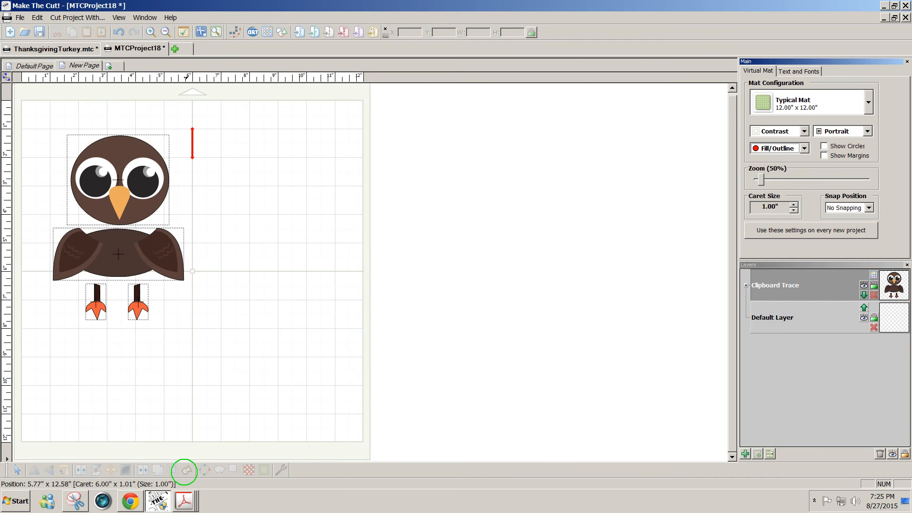
- Switch to Adobe Acrobat and copy a snapshot of the whole feather fan on page 2 to the clipboard
{"action": "left_click", "coordinate": [182, 500]}
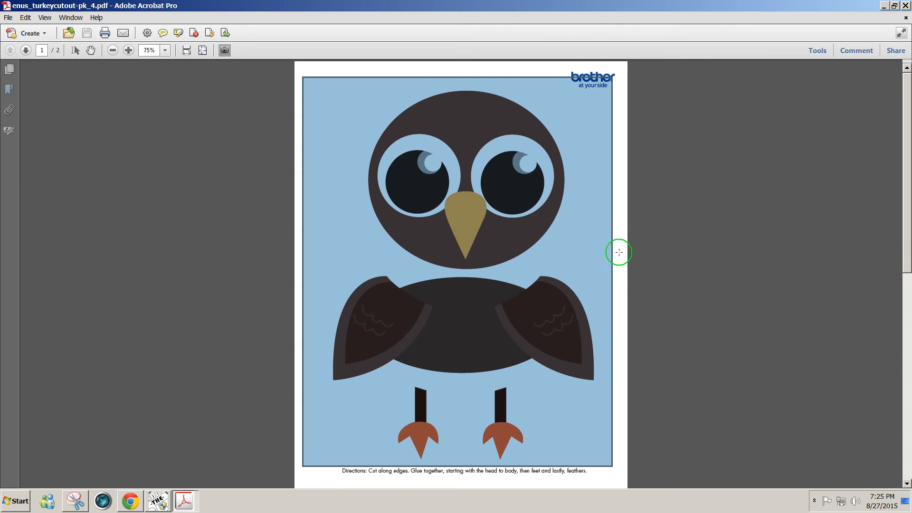
{"action": "left_click", "coordinate": [610, 254]}
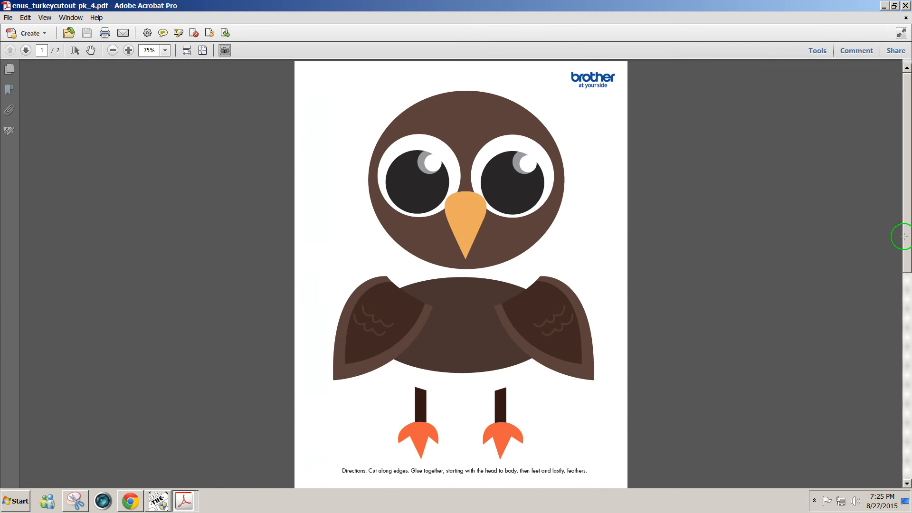
{"action": "left_click_drag", "start_coordinate": [908, 248], "coordinate": [877, 455]}
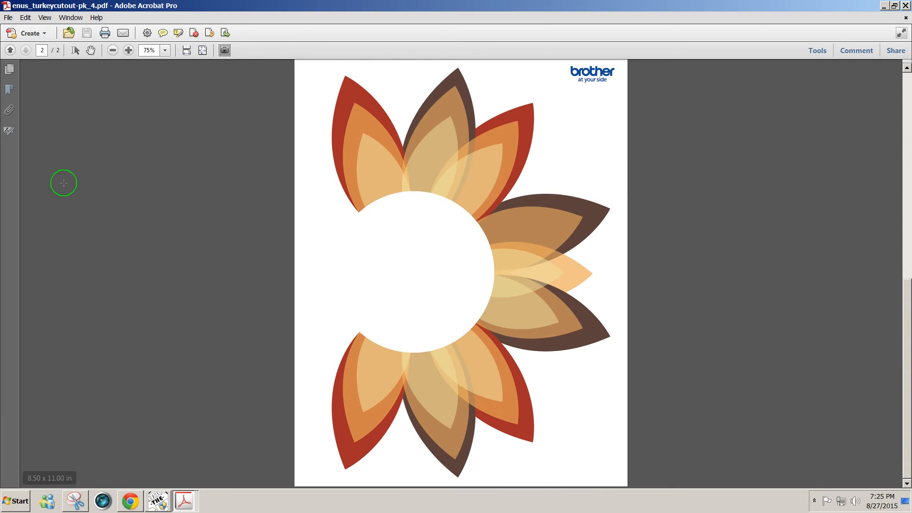
{"action": "left_click", "coordinate": [25, 17]}
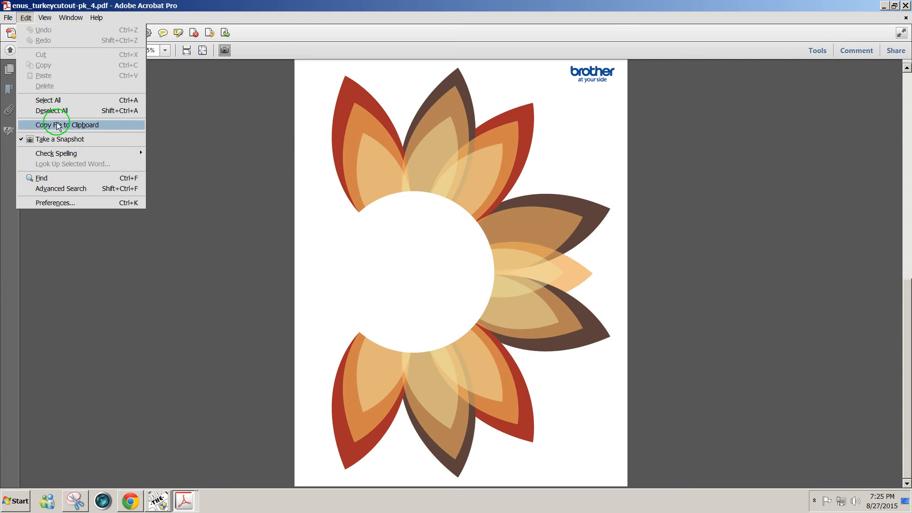
{"action": "left_click", "coordinate": [92, 139]}
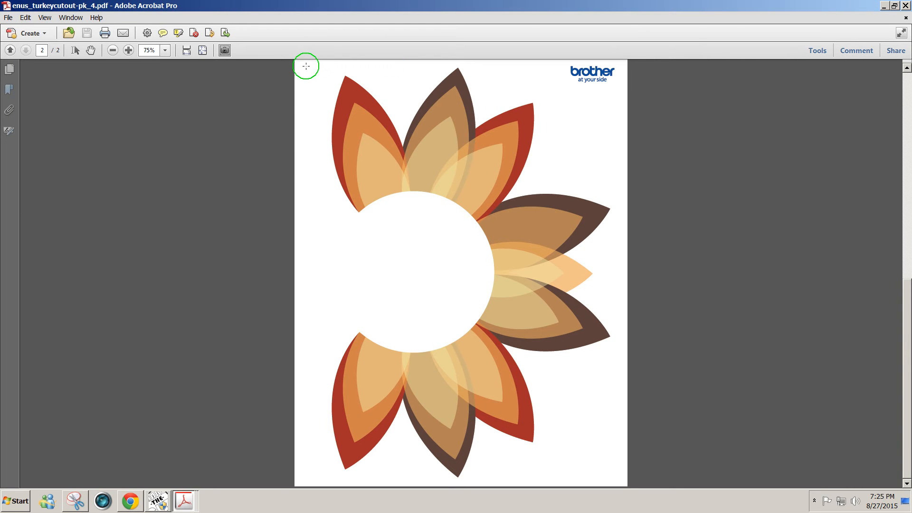
{"action": "mouse_move", "coordinate": [306, 65]}
{"action": "left_mouse_down"}
{"action": "mouse_move", "coordinate": [480, 230]}
{"action": "mouse_move", "coordinate": [610, 419]}
{"action": "mouse_move", "coordinate": [613, 479]}
{"action": "left_mouse_up"}
{"action": "left_click", "coordinate": [567, 272]}
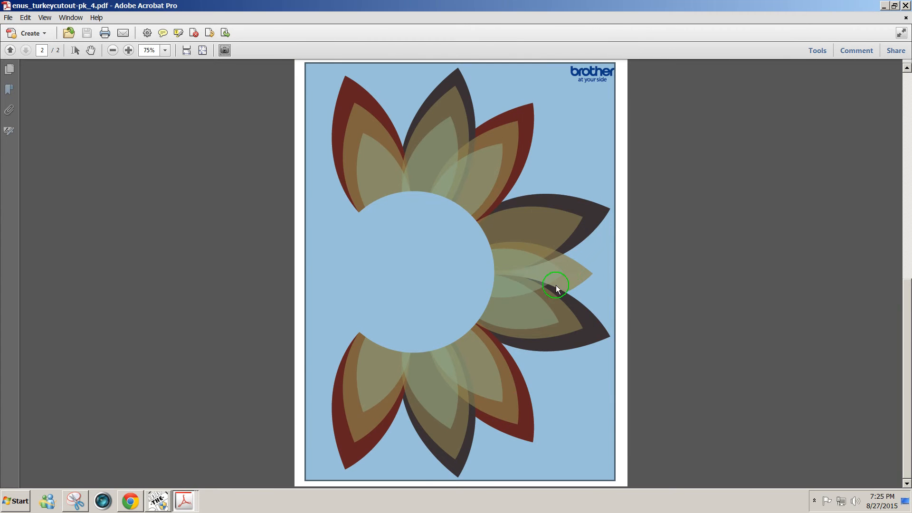
- Switch back to Make The Cut! and start a pixel trace of the clipboard snapshot with Texturize Path and Blackout Path applied
{"action": "left_click", "coordinate": [160, 504]}
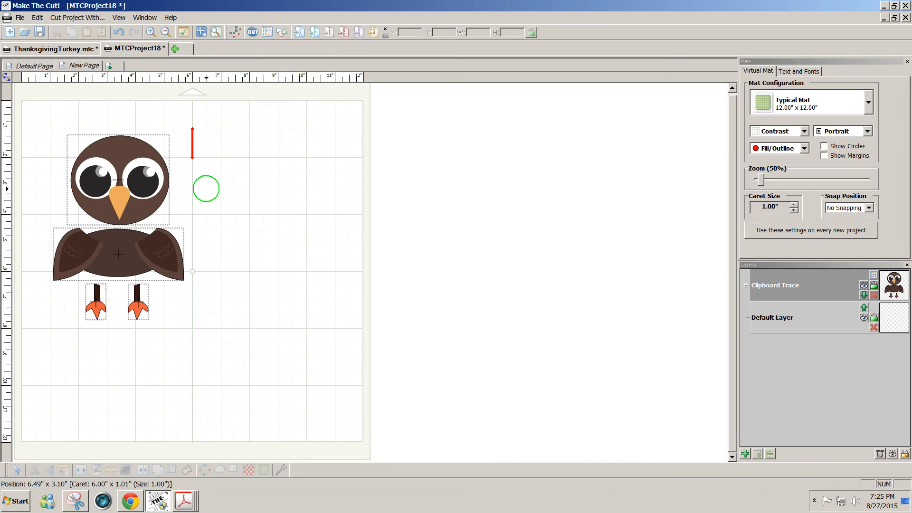
{"action": "left_click", "coordinate": [235, 32]}
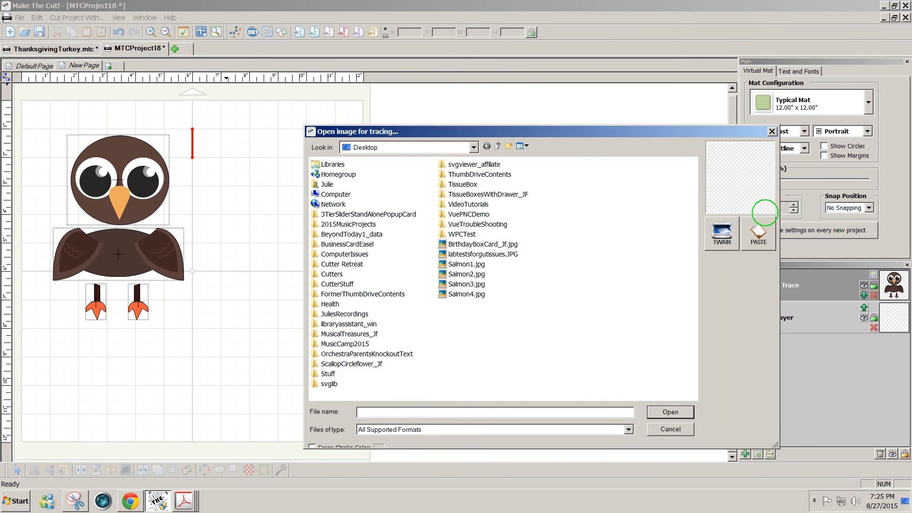
{"action": "left_click", "coordinate": [757, 237]}
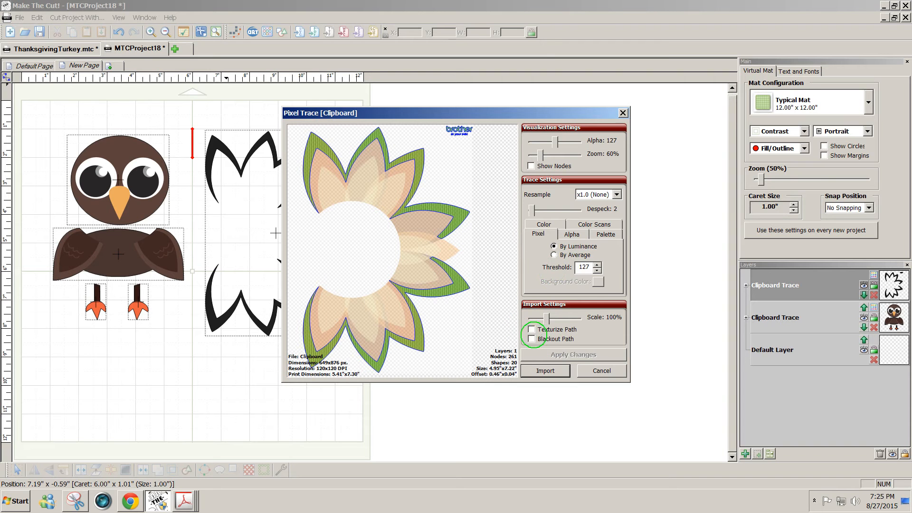
{"action": "left_click", "coordinate": [531, 329]}
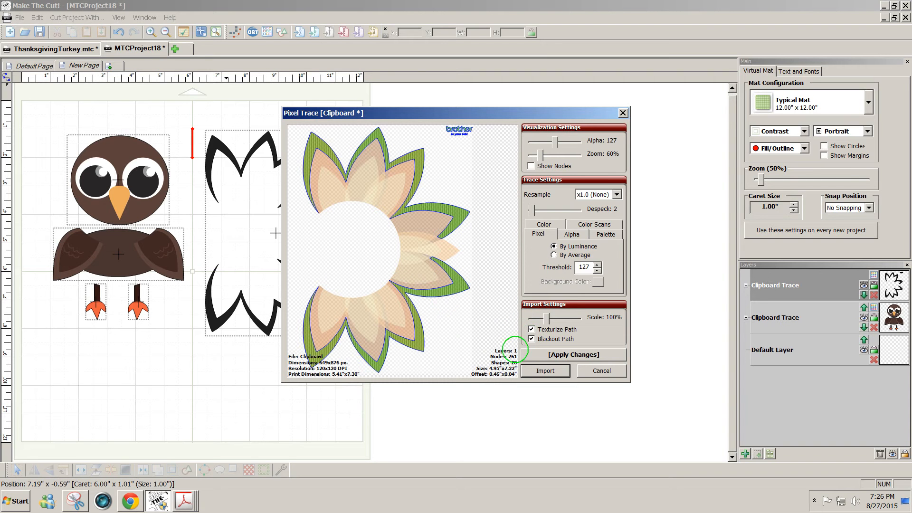
{"action": "left_click", "coordinate": [537, 353]}
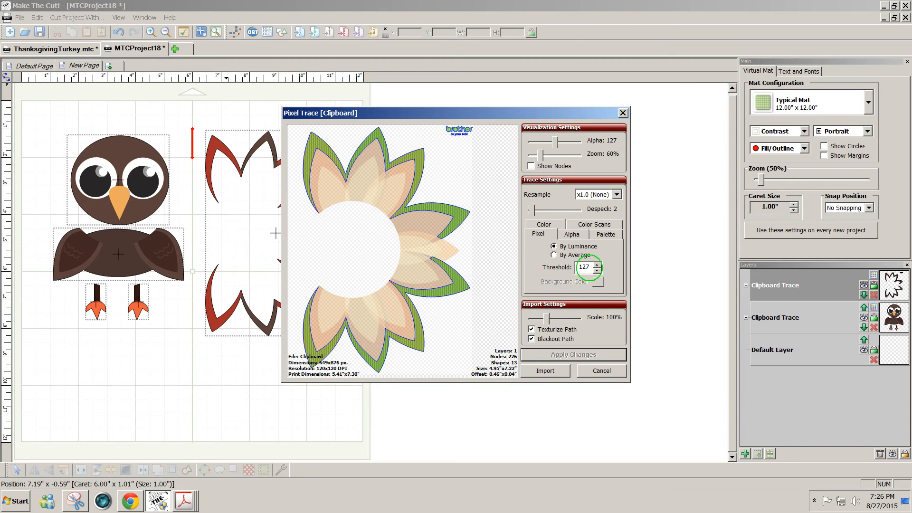
- Try a threshold of 150 on the feather trace and uncover the preview on the mat
{"action": "left_click_drag", "start_coordinate": [589, 268], "coordinate": [557, 266]}
{"action": "type", "text": "150"}
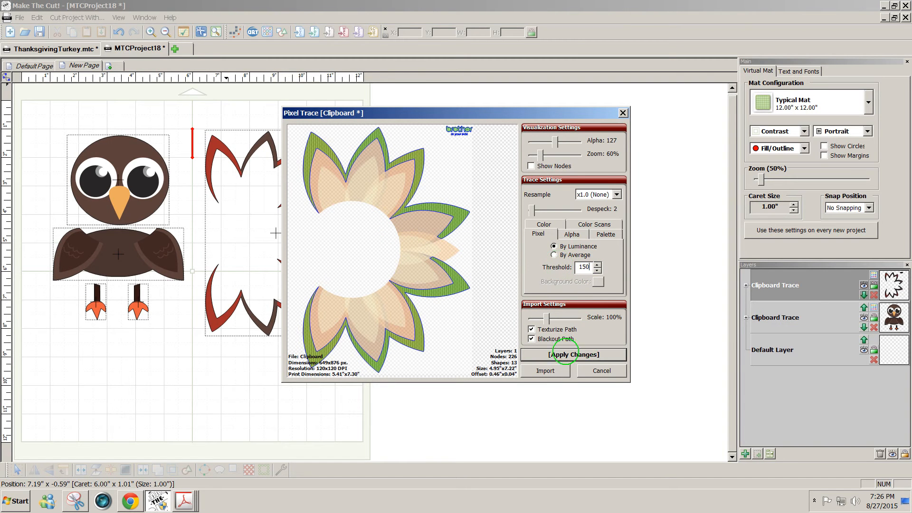
{"action": "left_click", "coordinate": [564, 353]}
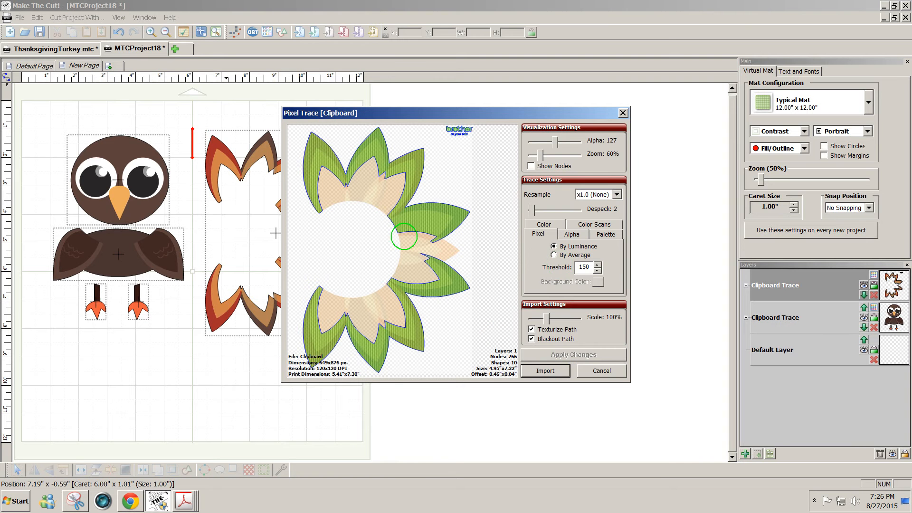
{"action": "left_click_drag", "start_coordinate": [424, 112], "coordinate": [495, 113]}
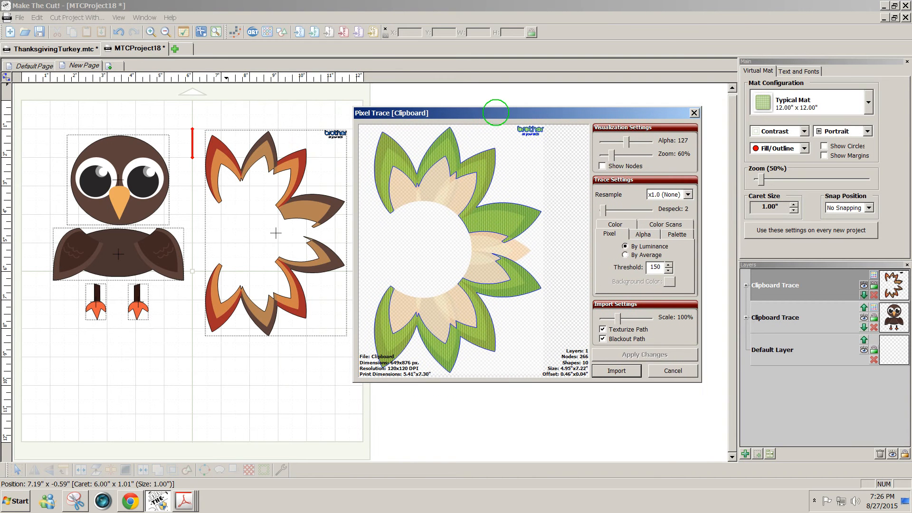
- Set the feather trace's threshold to 215, then import it and finish tracing
{"action": "left_click_drag", "start_coordinate": [659, 267], "coordinate": [639, 267]}
{"action": "type", "text": "21"}
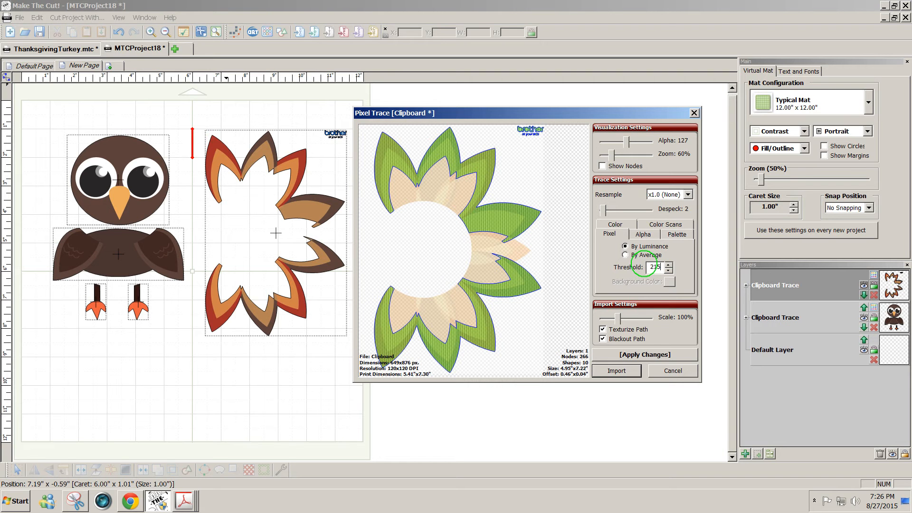
{"action": "left_click", "coordinate": [645, 354]}
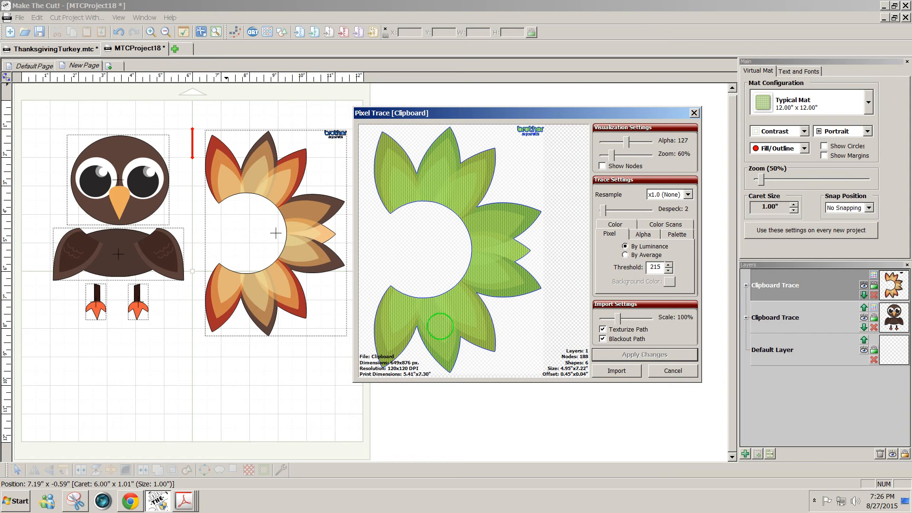
{"action": "left_click", "coordinate": [629, 371]}
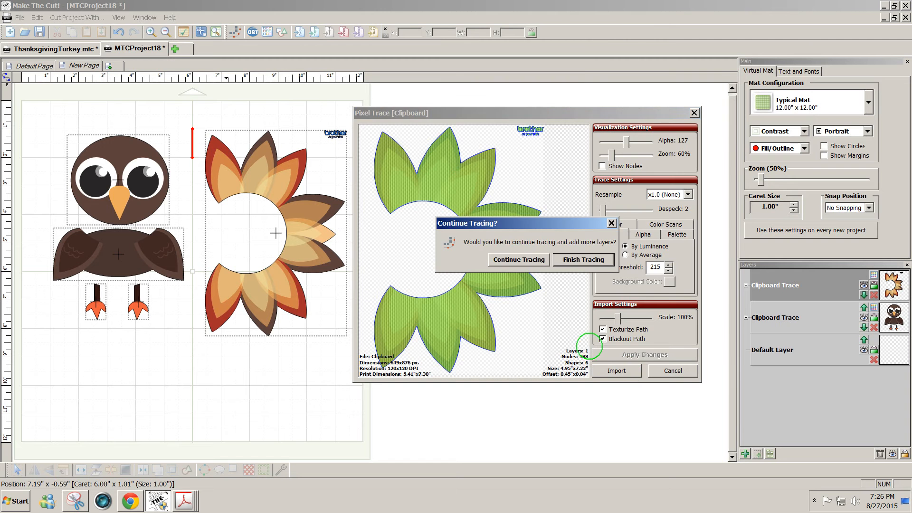
{"action": "left_click", "coordinate": [587, 259]}
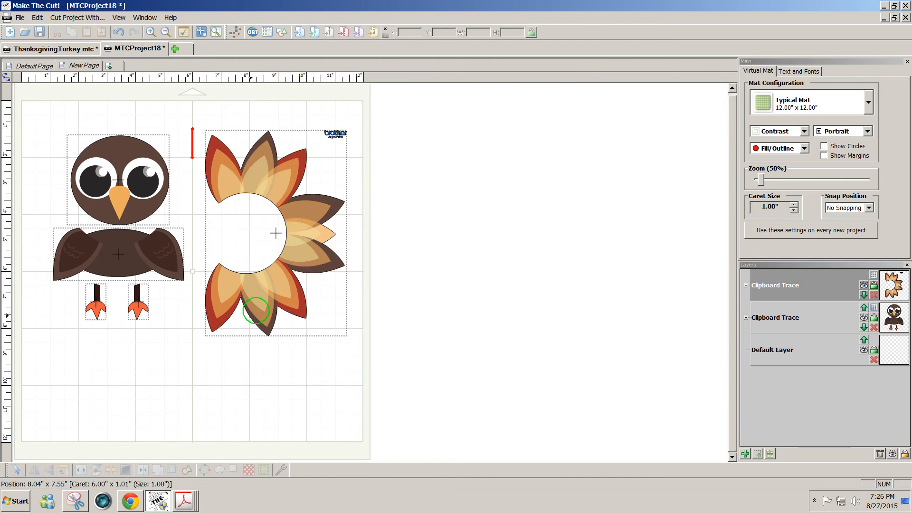
- Rotate the feather fan so its feathers point upward and enlarge it beside the turkey to about 8.32 × 5.71 inches
{"action": "left_click", "coordinate": [252, 311]}
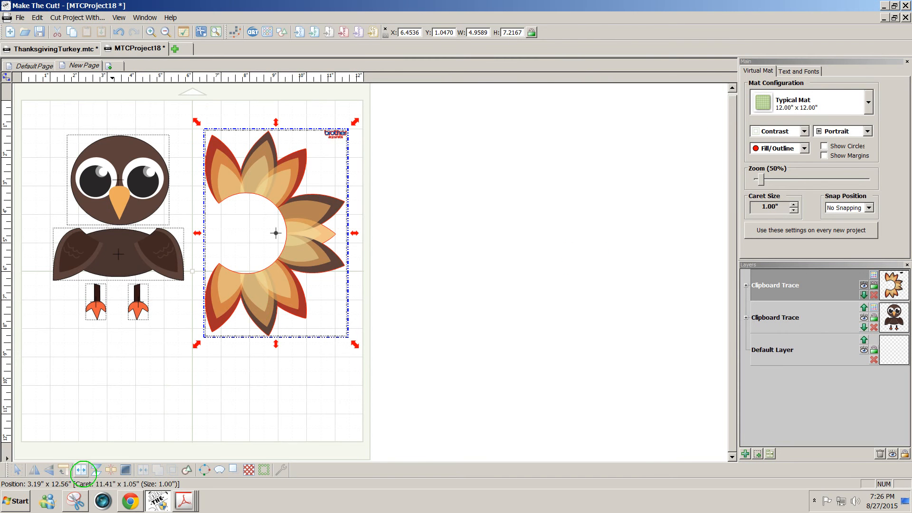
{"action": "left_click", "coordinate": [64, 470]}
{"action": "left_click", "coordinate": [64, 469]}
{"action": "left_click", "coordinate": [65, 472]}
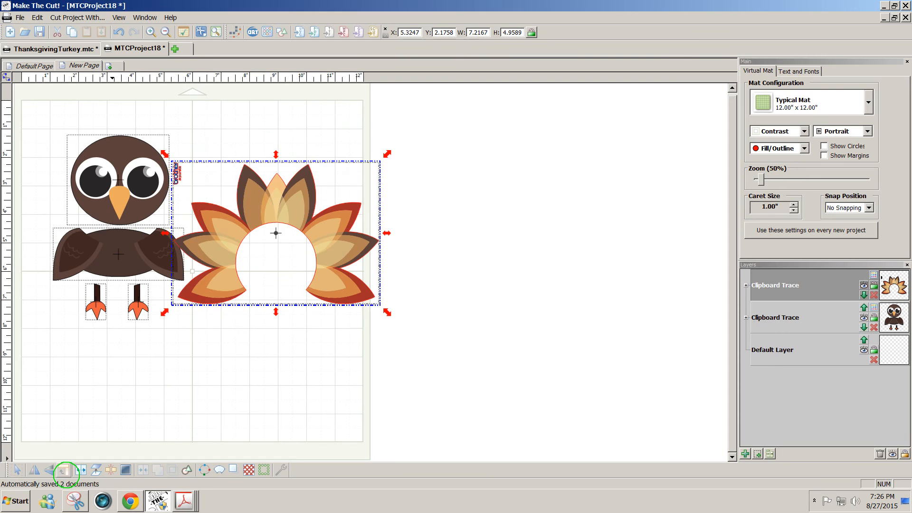
{"action": "left_click_drag", "start_coordinate": [354, 246], "coordinate": [367, 189]}
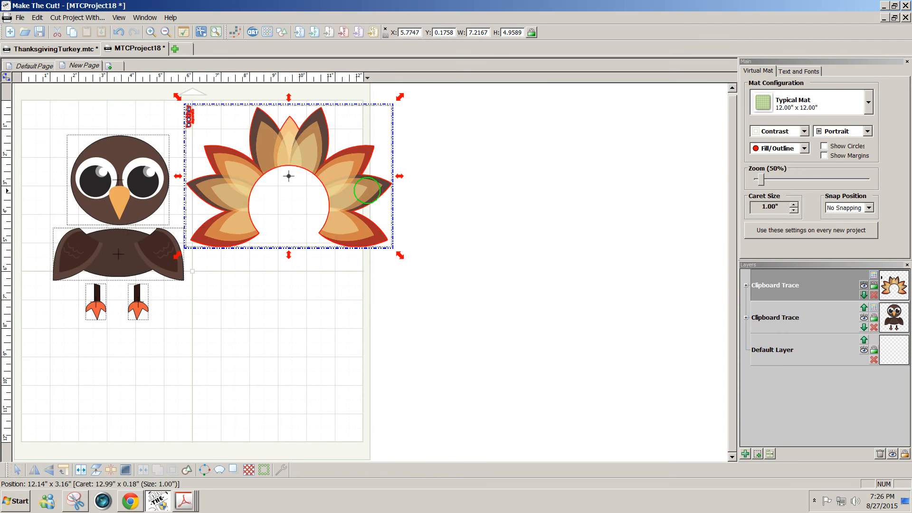
{"action": "left_click_drag", "start_coordinate": [399, 255], "coordinate": [437, 330]}
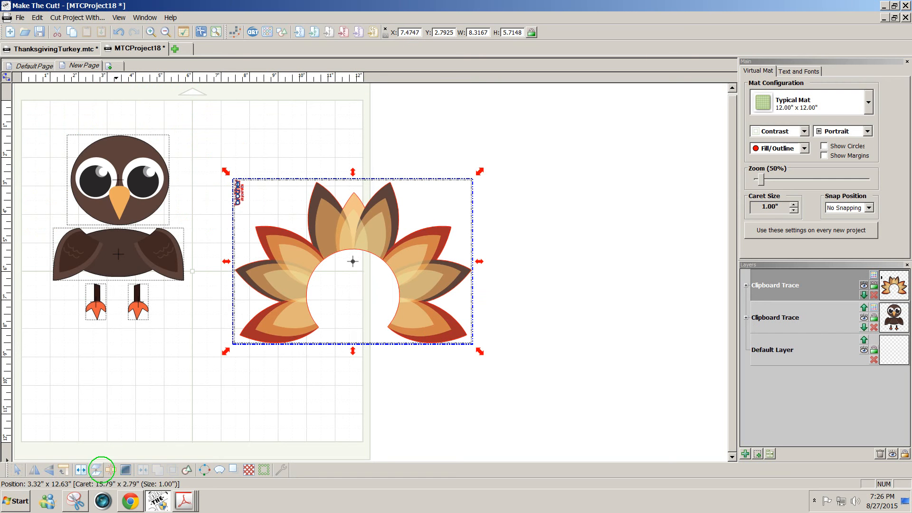
- Split the traced feather fan into separate shapes and delete the Brother logo fragments at its upper-left corner
{"action": "left_click", "coordinate": [75, 470]}
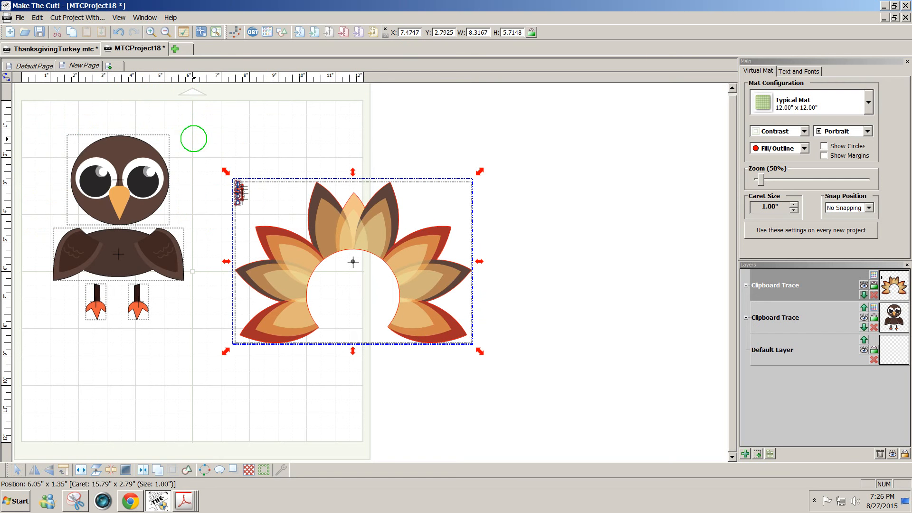
{"action": "left_click_drag", "start_coordinate": [193, 139], "coordinate": [288, 254]}
{"action": "key", "text": "Delete"}
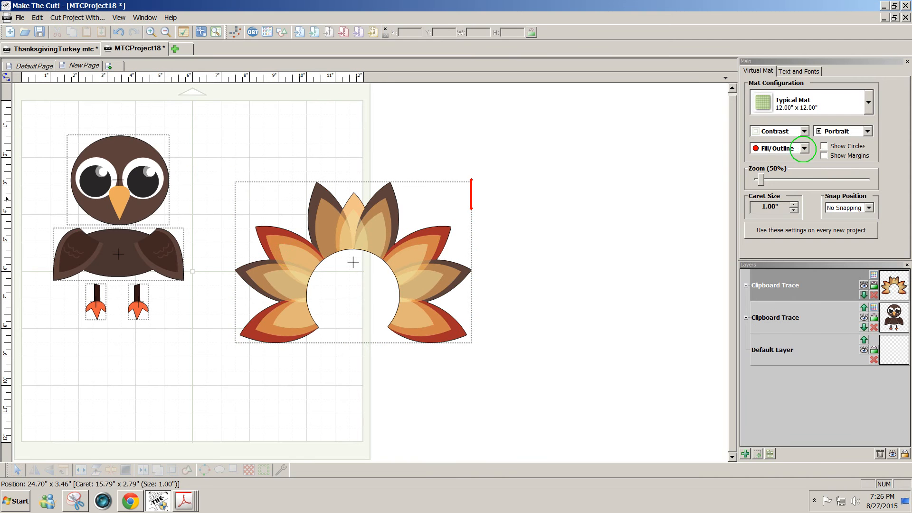
- Check the feather fan's cut lines in Outline display and return to Fill/Outline
{"action": "left_click", "coordinate": [803, 149]}
{"action": "left_click", "coordinate": [771, 178]}
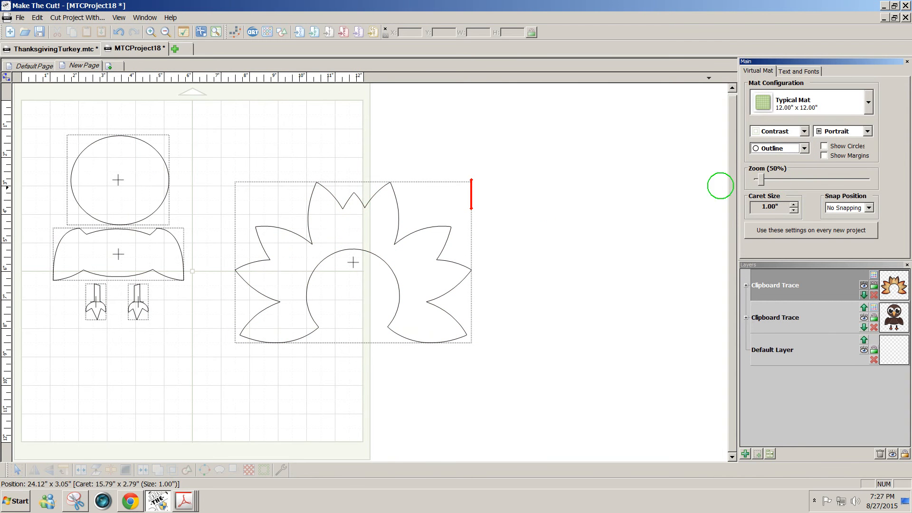
{"action": "left_click", "coordinate": [804, 148]}
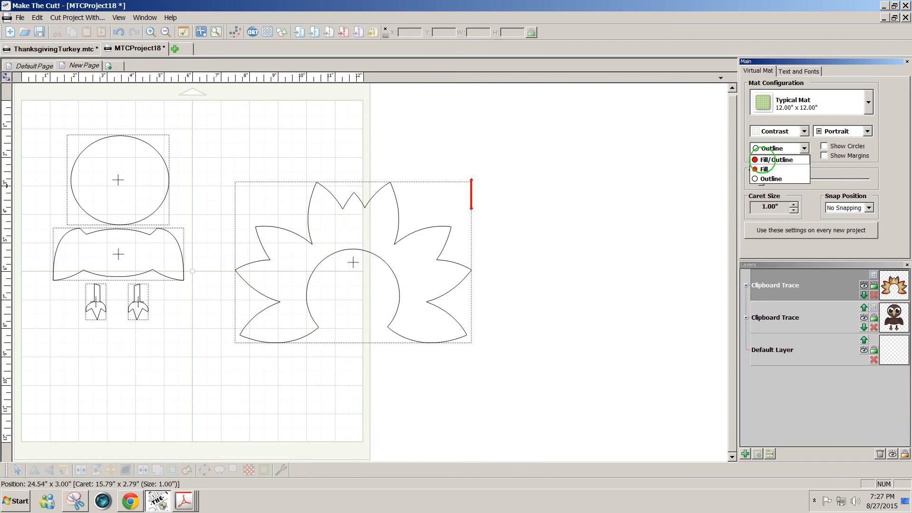
{"action": "left_click", "coordinate": [770, 159]}
- Place the feather fan around the turkey's head, shrink it to about 7.89 × 5.38 inches, and raise the body beneath the head
{"action": "left_click_drag", "start_coordinate": [421, 335], "coordinate": [190, 222]}
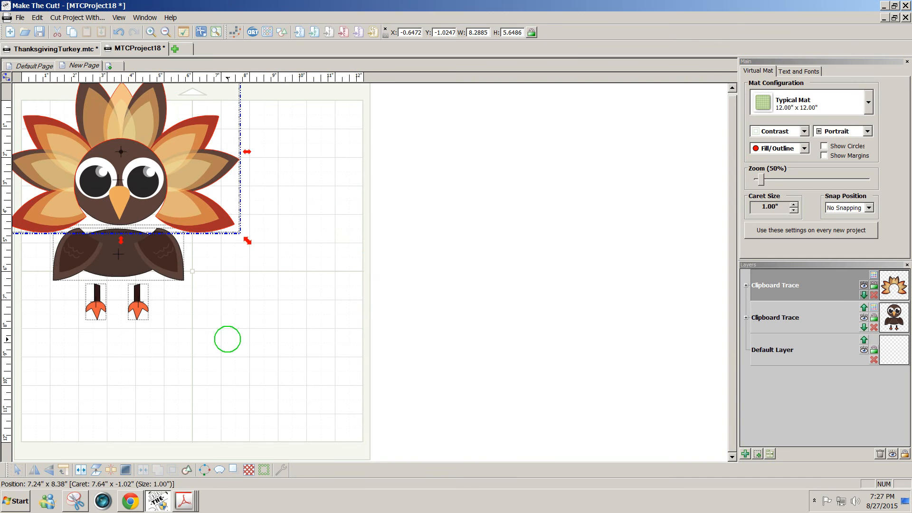
{"action": "mouse_move", "coordinate": [126, 261]}
{"action": "left_mouse_down"}
{"action": "mouse_move", "coordinate": [126, 241]}
{"action": "mouse_move", "coordinate": [126, 252]}
{"action": "left_mouse_up"}
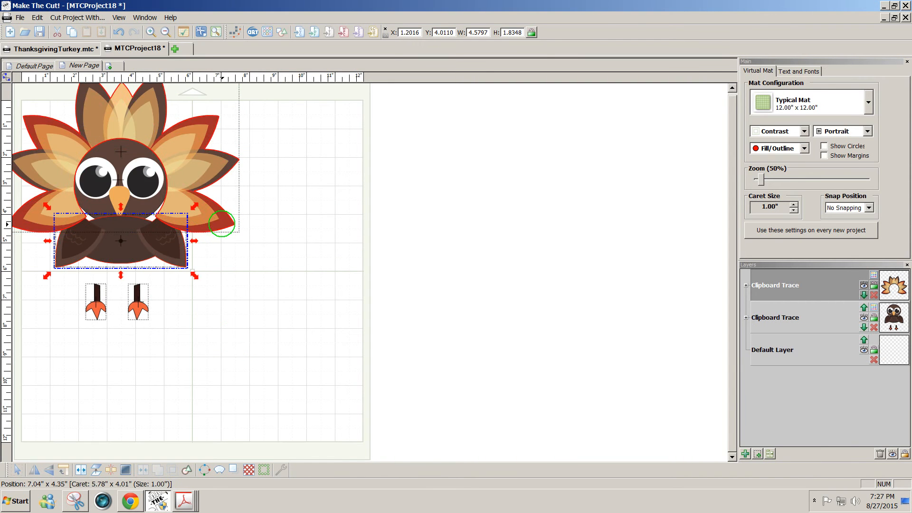
{"action": "left_click_drag", "start_coordinate": [221, 222], "coordinate": [235, 234]}
{"action": "left_click_drag", "start_coordinate": [194, 207], "coordinate": [197, 211]}
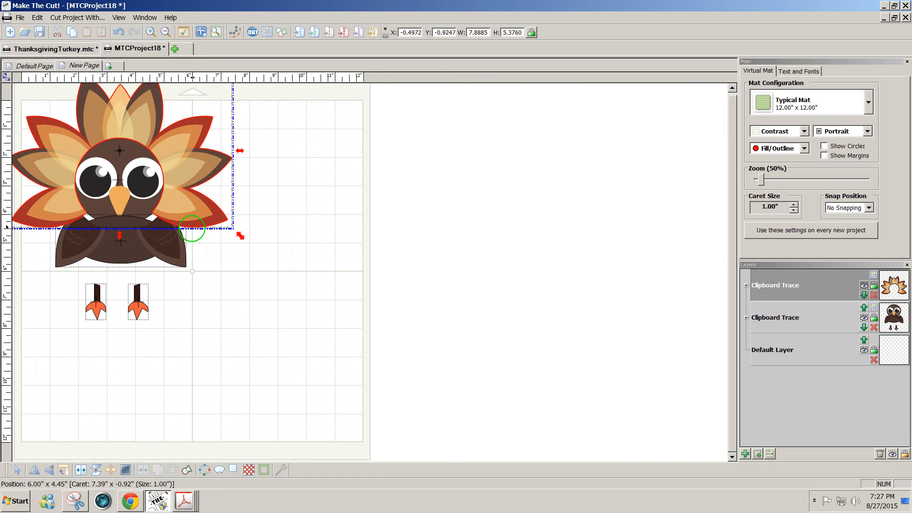
{"action": "left_click_drag", "start_coordinate": [123, 256], "coordinate": [123, 255]}
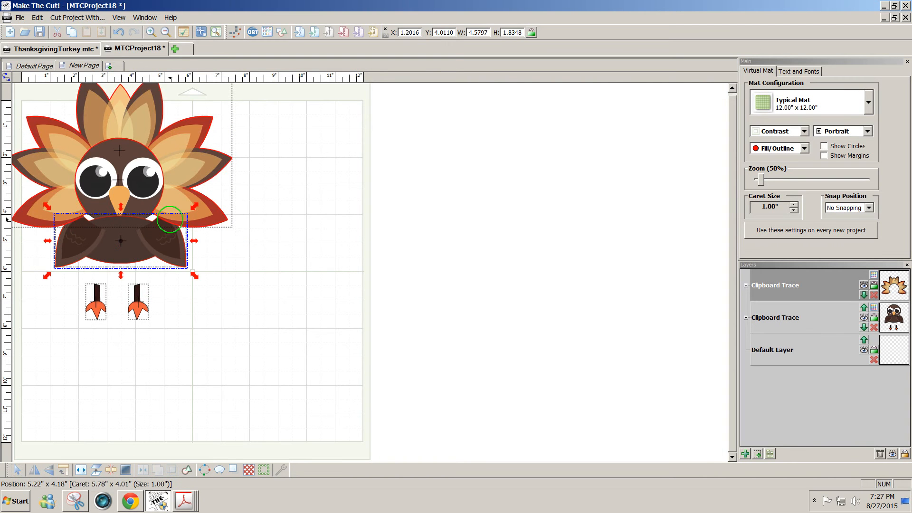
- Move both feet up together so their legs meet the underside of the turkey's body
{"action": "left_click_drag", "start_coordinate": [201, 359], "coordinate": [38, 265]}
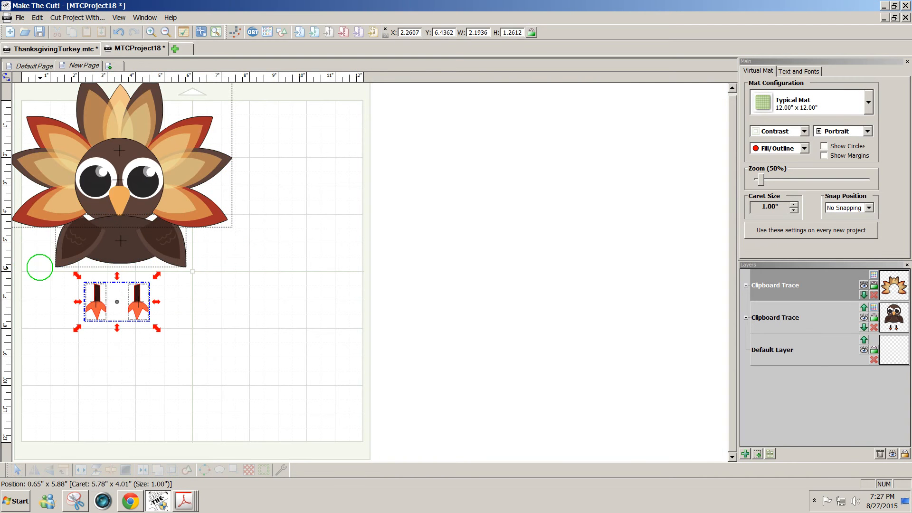
{"action": "left_click_drag", "start_coordinate": [95, 316], "coordinate": [95, 285]}
{"action": "left_click_drag", "start_coordinate": [112, 232], "coordinate": [112, 226]}
{"action": "left_click_drag", "start_coordinate": [211, 323], "coordinate": [41, 230]}
{"action": "left_click_drag", "start_coordinate": [81, 279], "coordinate": [96, 273]}
- Move the whole assembled turkey fully onto the mat and shift its body slightly to center it under the head
{"action": "left_click_drag", "start_coordinate": [310, 322], "coordinate": [3, 75]}
{"action": "left_click_drag", "start_coordinate": [119, 181], "coordinate": [153, 228]}
{"action": "left_click", "coordinate": [317, 347]}
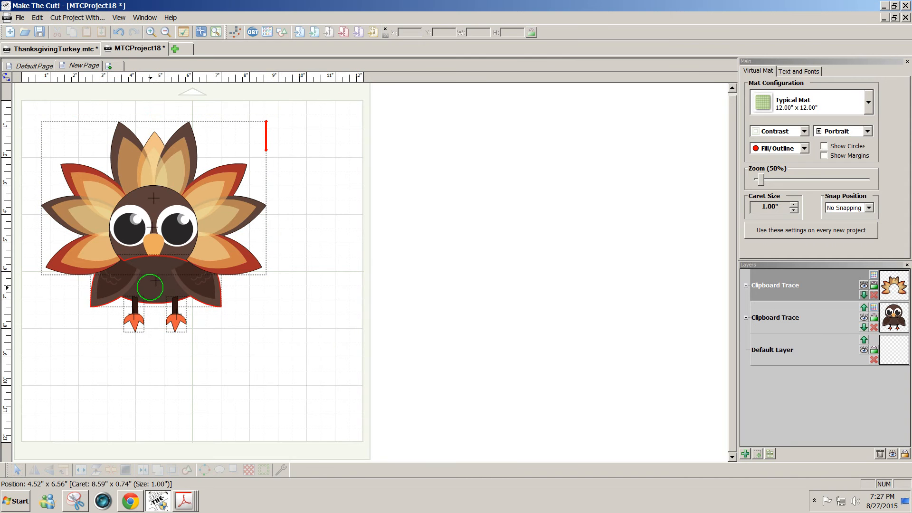
{"action": "left_click_drag", "start_coordinate": [150, 287], "coordinate": [152, 284]}
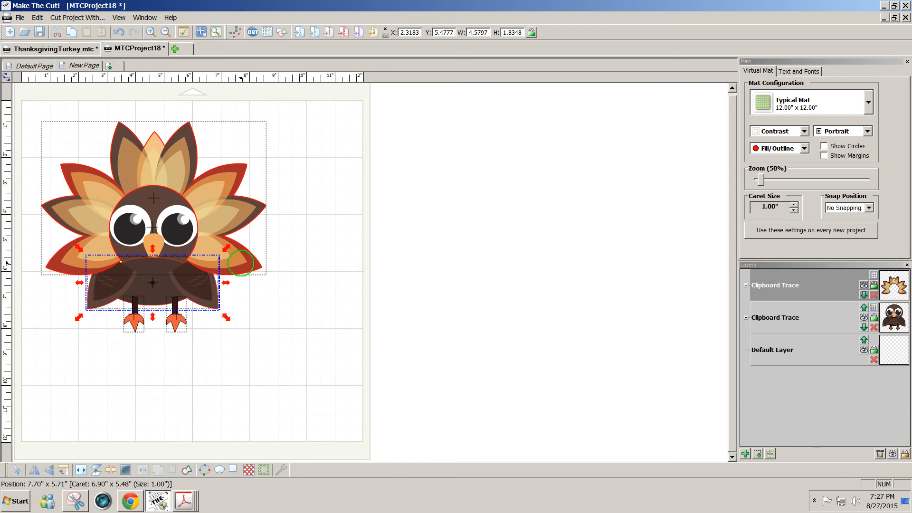
- Move the feather fan onto its own new layer and remove the empty layers
{"action": "left_click", "coordinate": [237, 264]}
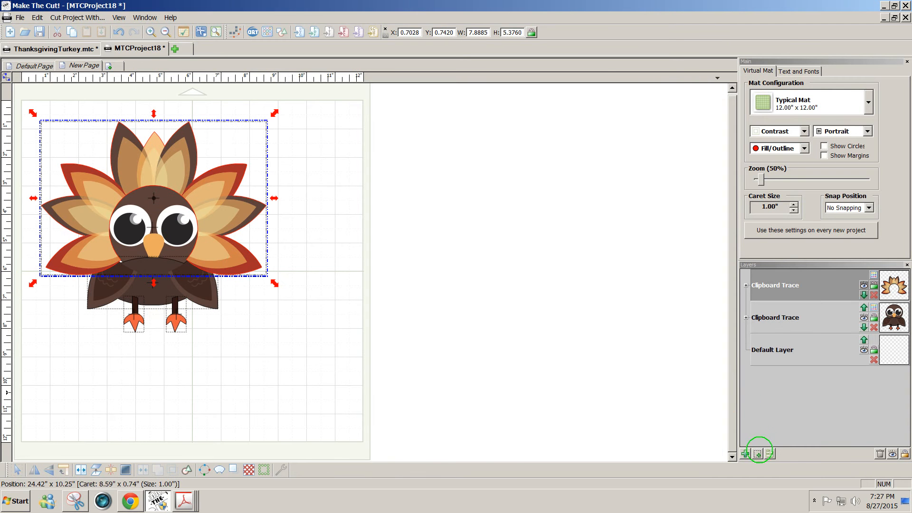
{"action": "left_click", "coordinate": [758, 454]}
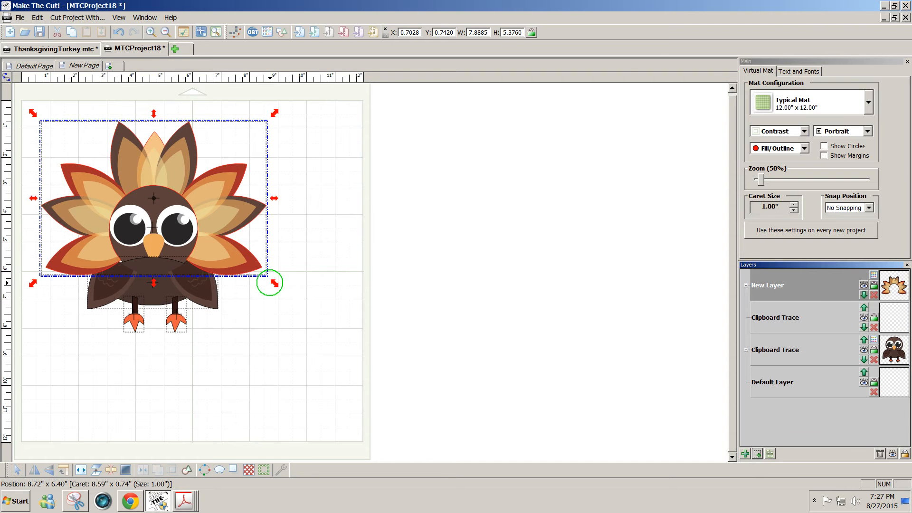
{"action": "left_click", "coordinate": [159, 286]}
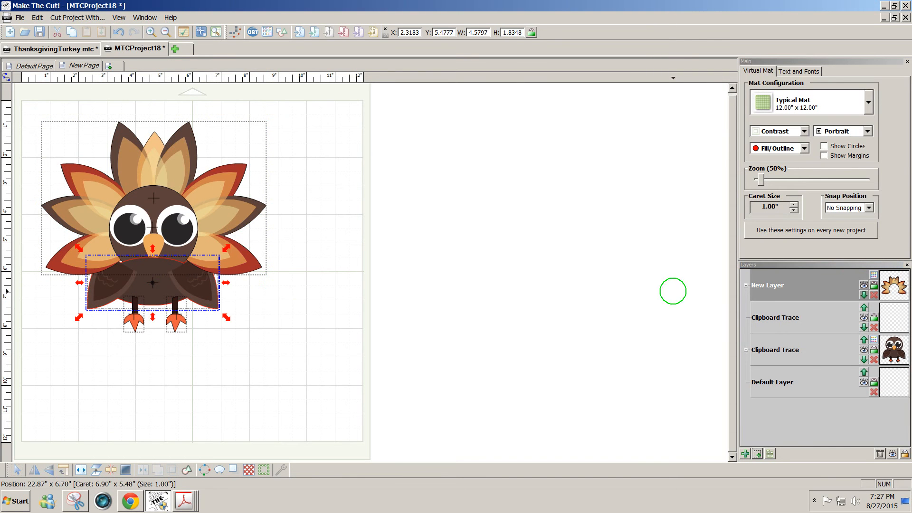
{"action": "left_click", "coordinate": [879, 454]}
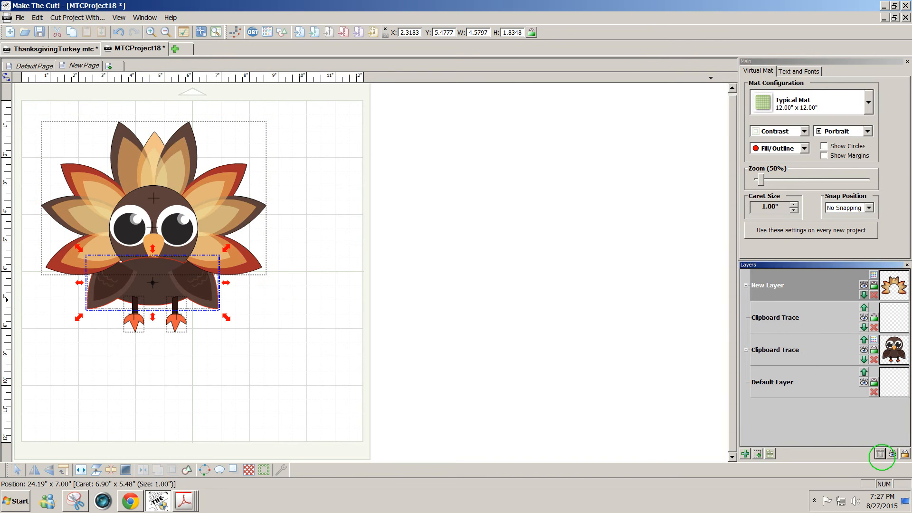
- Put both feet on a new layer below the body's layer and raise them so the legs tuck behind the body
{"action": "left_click_drag", "start_coordinate": [239, 353], "coordinate": [114, 280]}
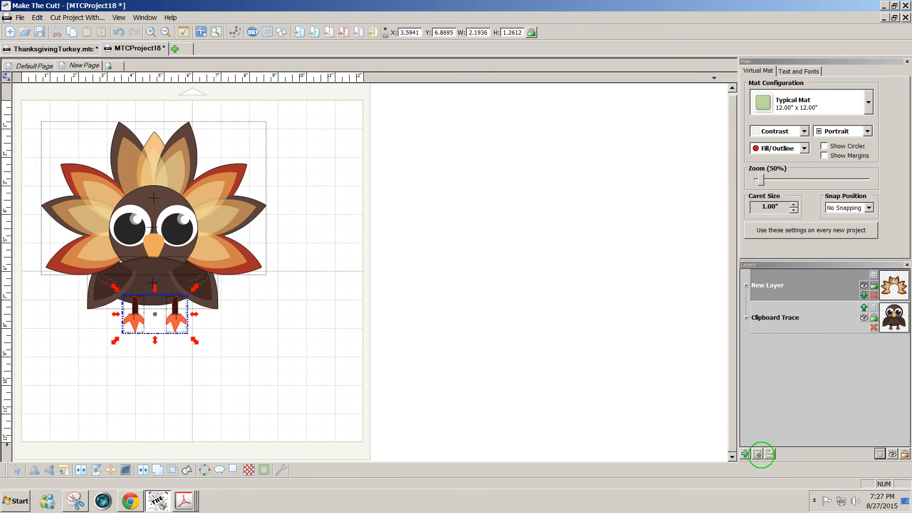
{"action": "left_click", "coordinate": [757, 454]}
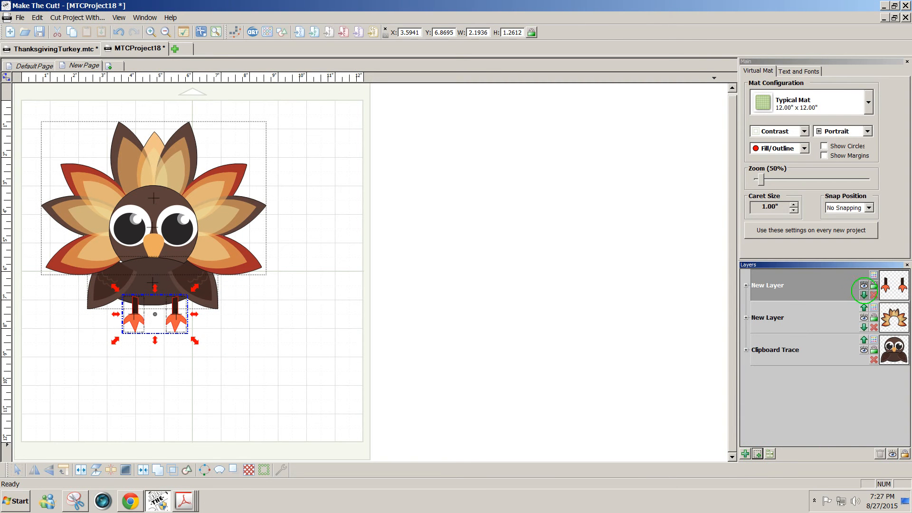
{"action": "left_click", "coordinate": [863, 295]}
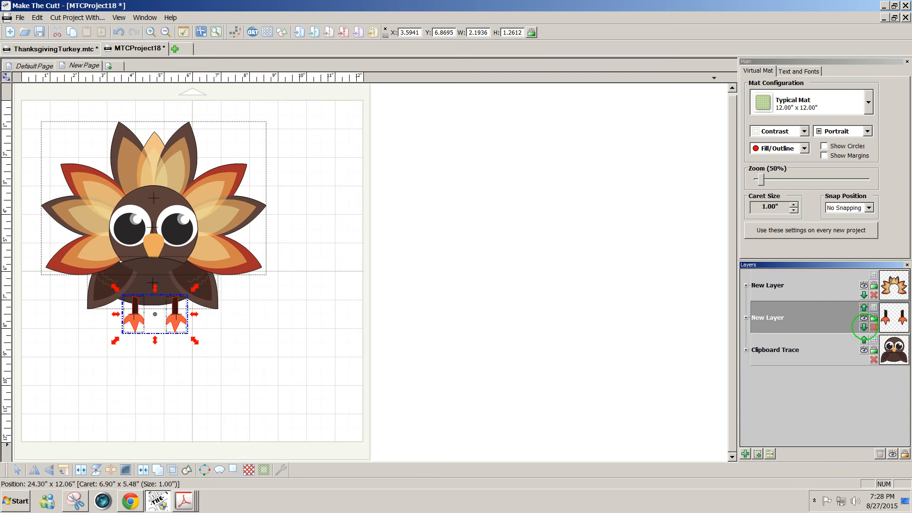
{"action": "left_click", "coordinate": [864, 327]}
{"action": "left_click", "coordinate": [310, 324]}
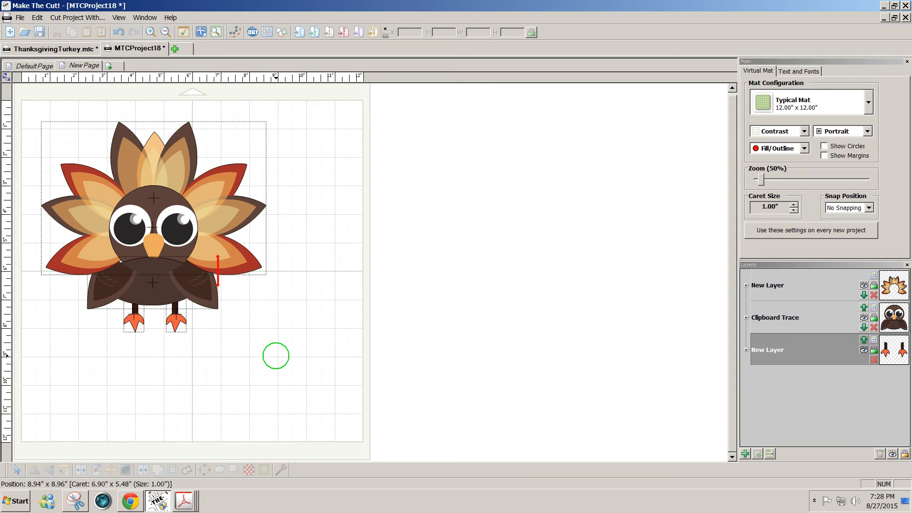
{"action": "left_click_drag", "start_coordinate": [278, 364], "coordinate": [134, 315]}
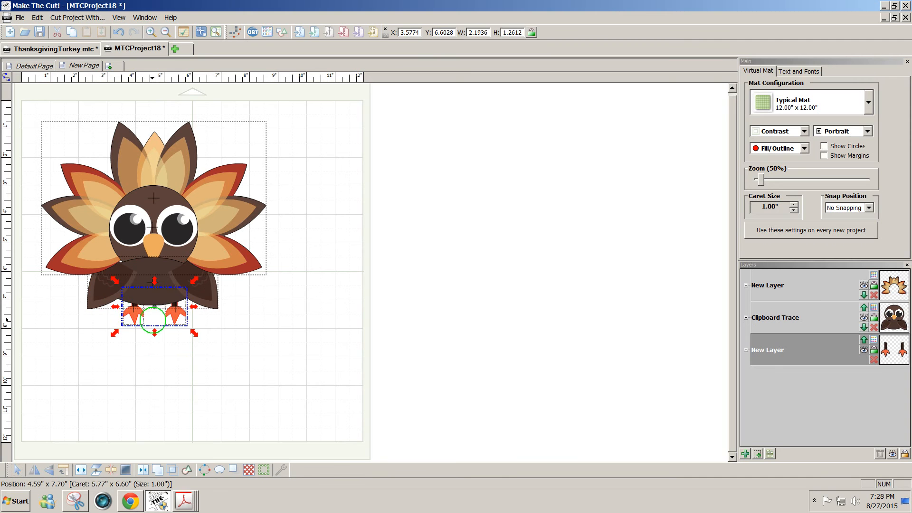
{"action": "left_click", "coordinate": [332, 330]}
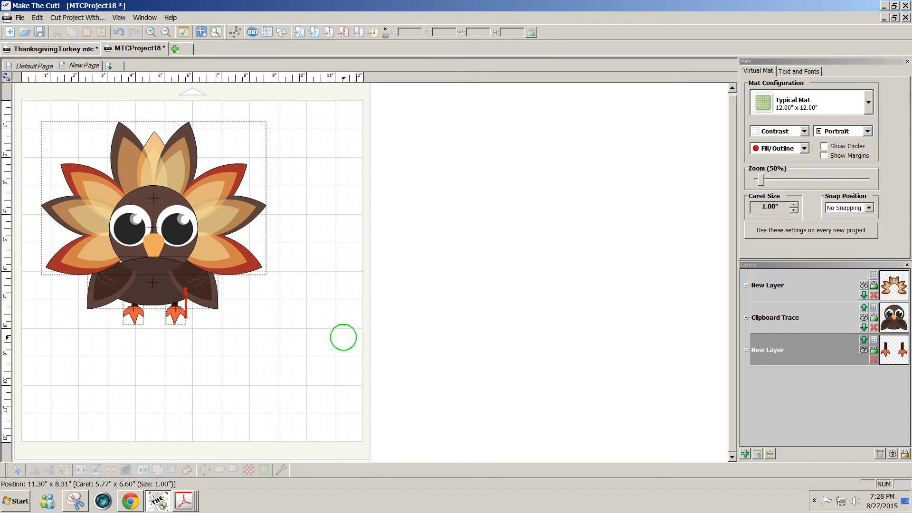
- Duplicate the complete turkey beside the original and convert the copy into a single textured path
{"action": "left_click_drag", "start_coordinate": [315, 339], "coordinate": [9, 66]}
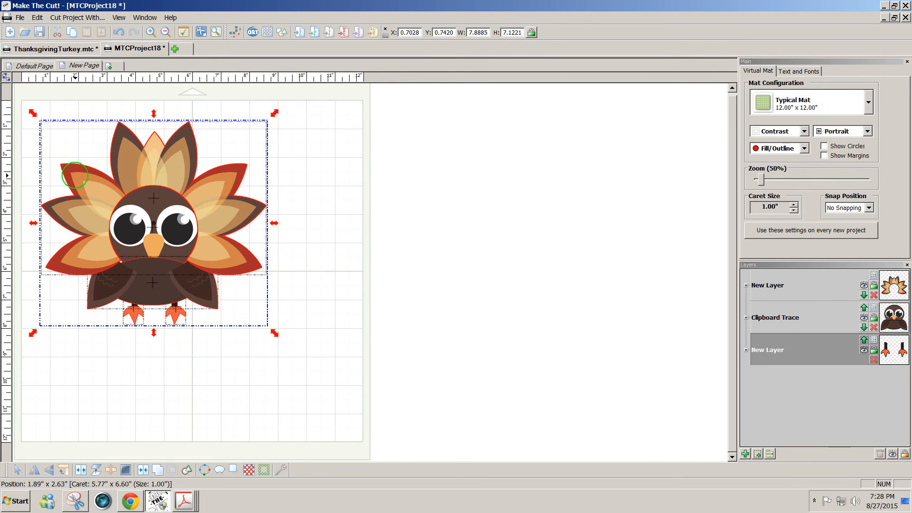
{"action": "left_click_drag", "start_coordinate": [106, 198], "coordinate": [345, 199]}
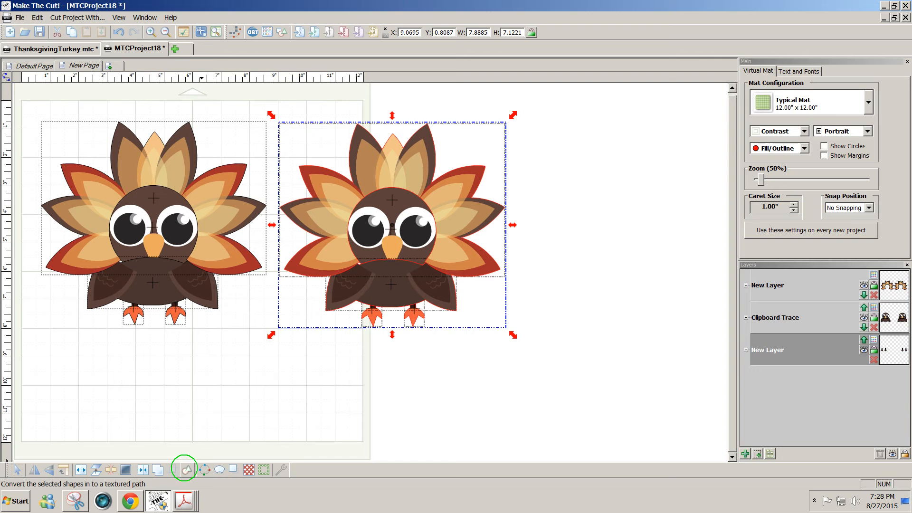
{"action": "left_click", "coordinate": [186, 469]}
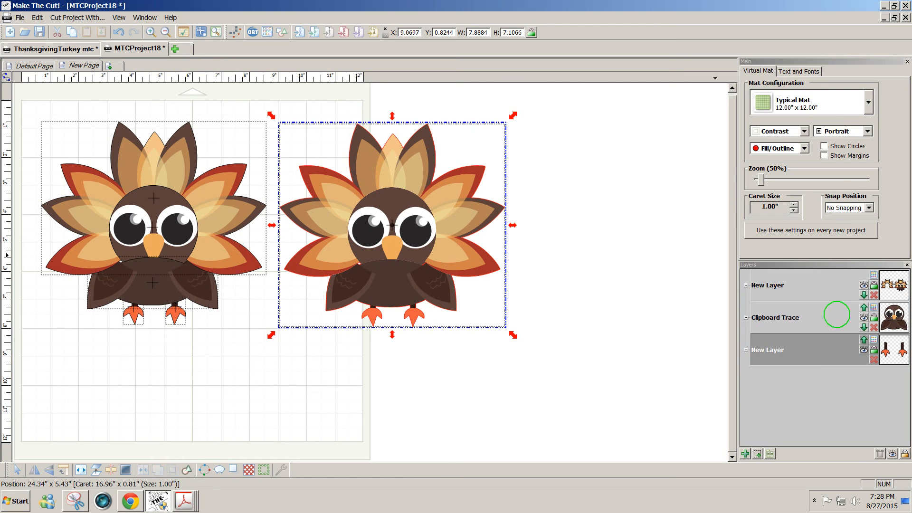
- Check the textured turkey's cut lines in Outline display and return to Fill/Outline
{"action": "left_click", "coordinate": [804, 148]}
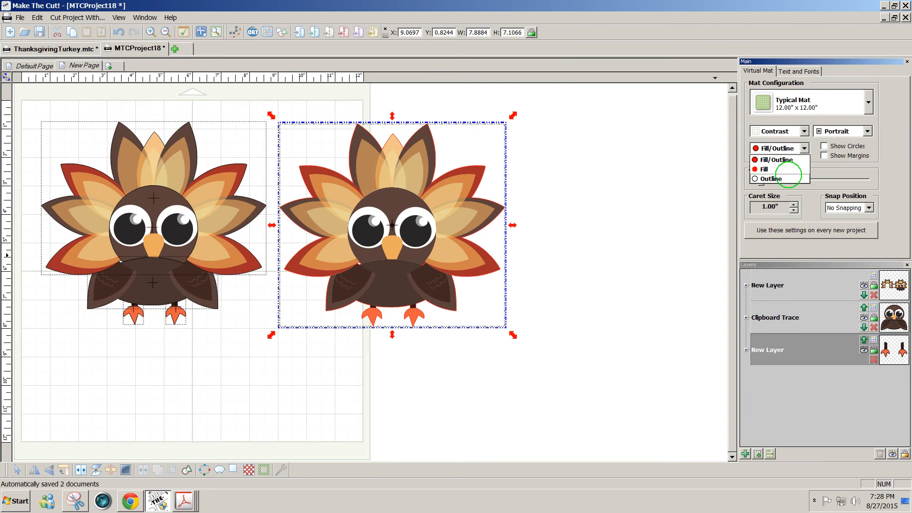
{"action": "left_click", "coordinate": [788, 176]}
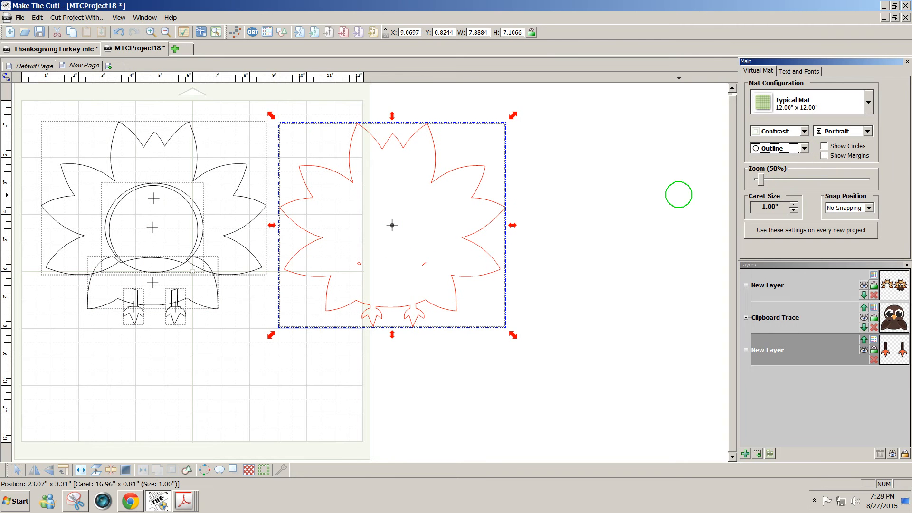
{"action": "left_click", "coordinate": [804, 147]}
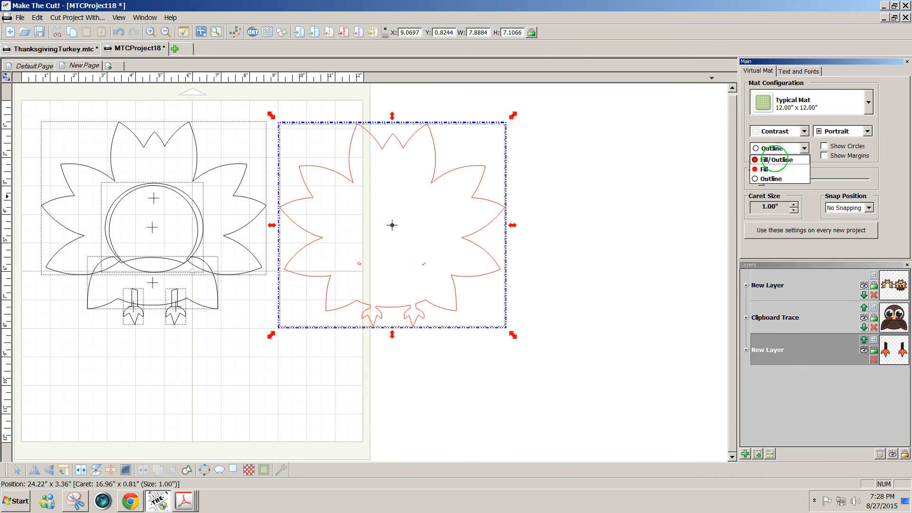
{"action": "left_click", "coordinate": [775, 159]}
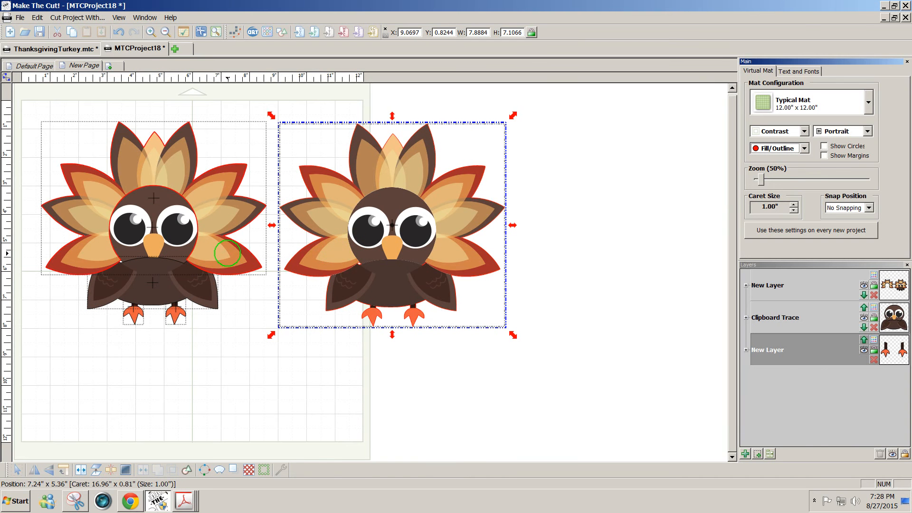
- Move the original turkey's separate feather fan, body and feet over onto the textured copy
{"action": "left_click_drag", "start_coordinate": [226, 253], "coordinate": [465, 255]}
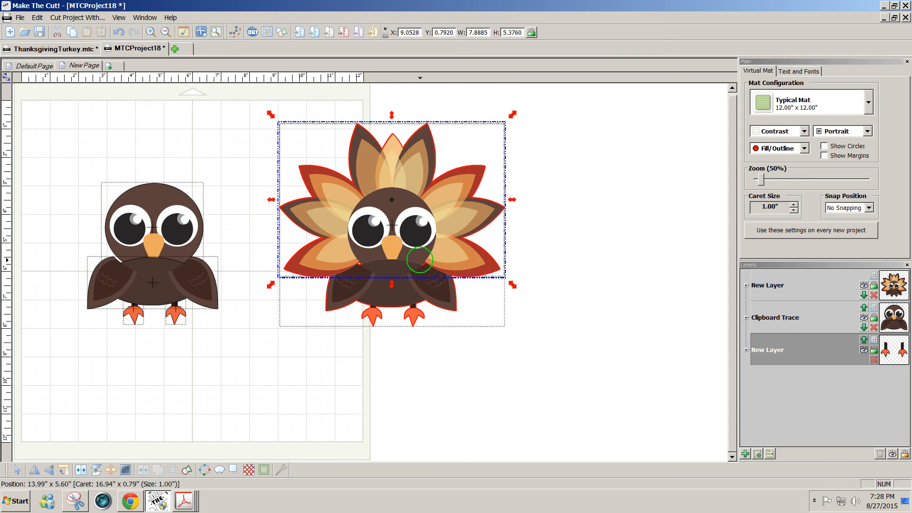
{"action": "left_click_drag", "start_coordinate": [148, 275], "coordinate": [408, 279]}
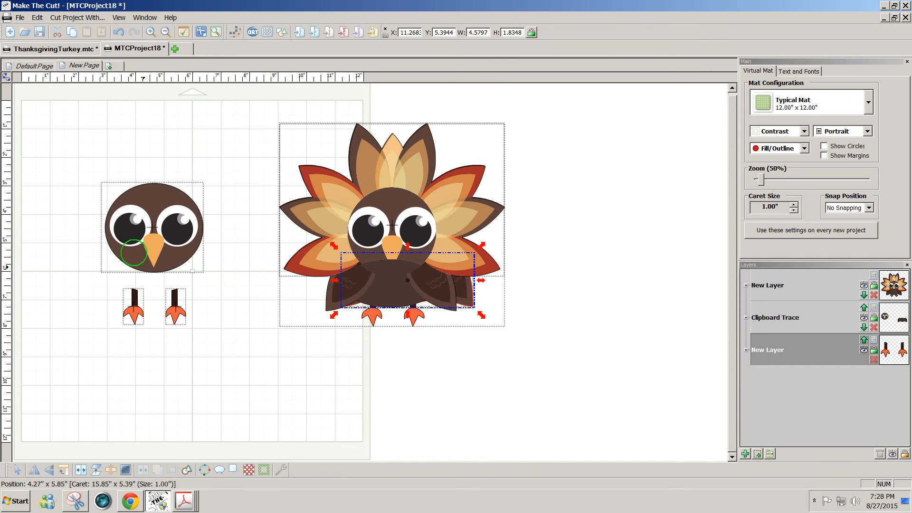
{"action": "left_click_drag", "start_coordinate": [103, 278], "coordinate": [224, 352]}
{"action": "left_click_drag", "start_coordinate": [177, 309], "coordinate": [411, 312]}
{"action": "left_click", "coordinate": [228, 302]}
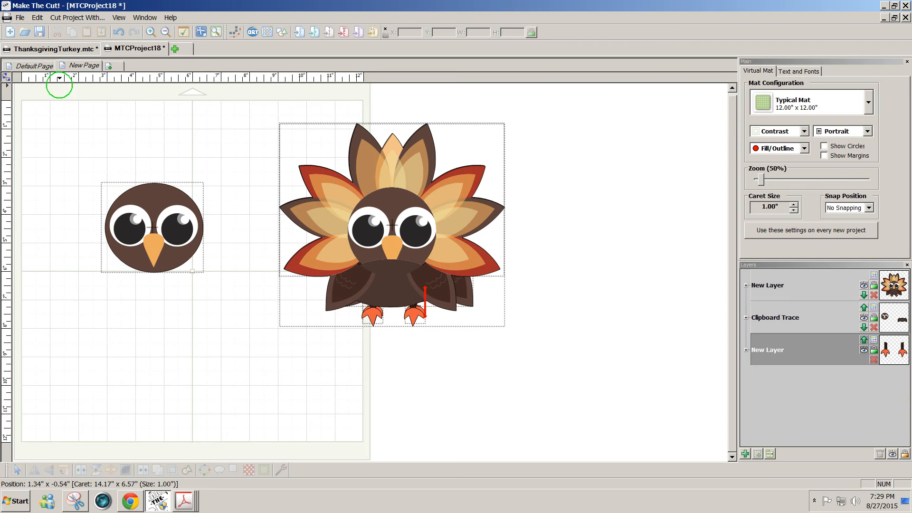
- Go to the Default Page with the PDF cutting shapes and change the mat color scheme from Contrast to Green
{"action": "left_click", "coordinate": [39, 67]}
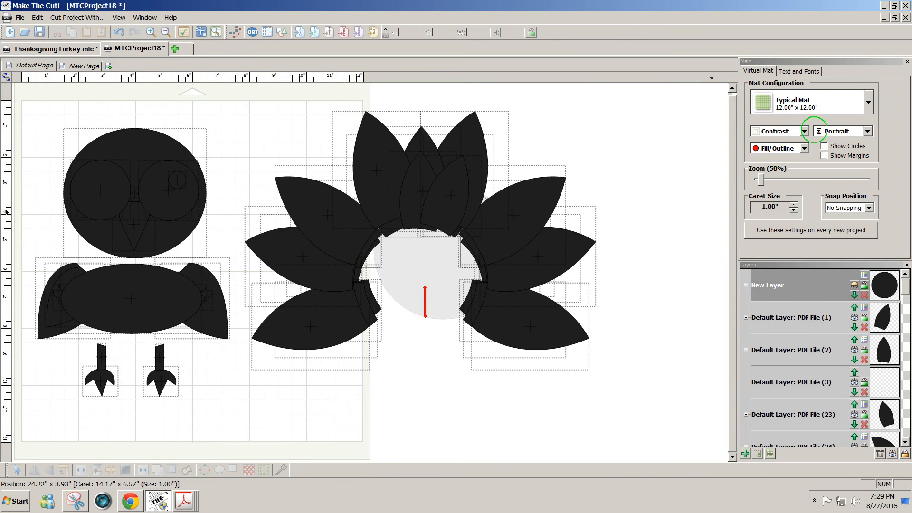
{"action": "left_click", "coordinate": [804, 131]}
{"action": "left_click", "coordinate": [771, 143]}
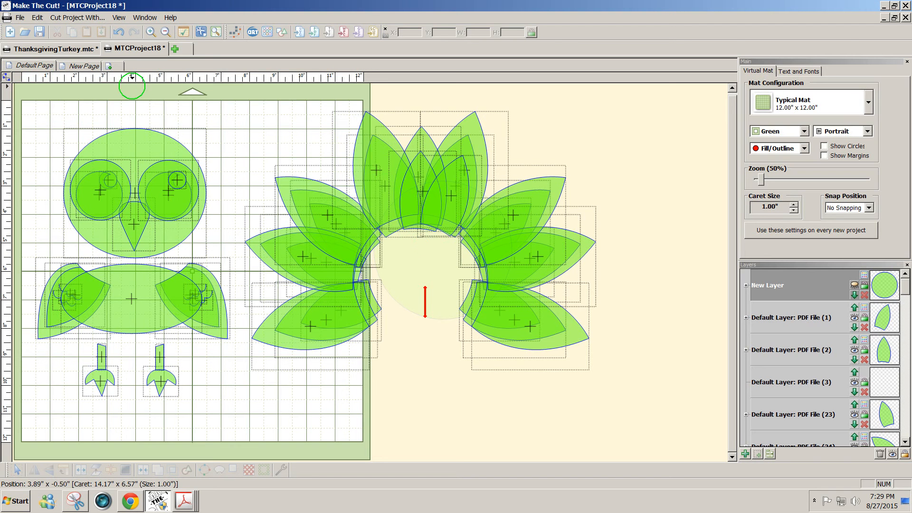
- Copy the single-piece textured turkey from the New Page and paste it into the Default Page
{"action": "left_click", "coordinate": [90, 65]}
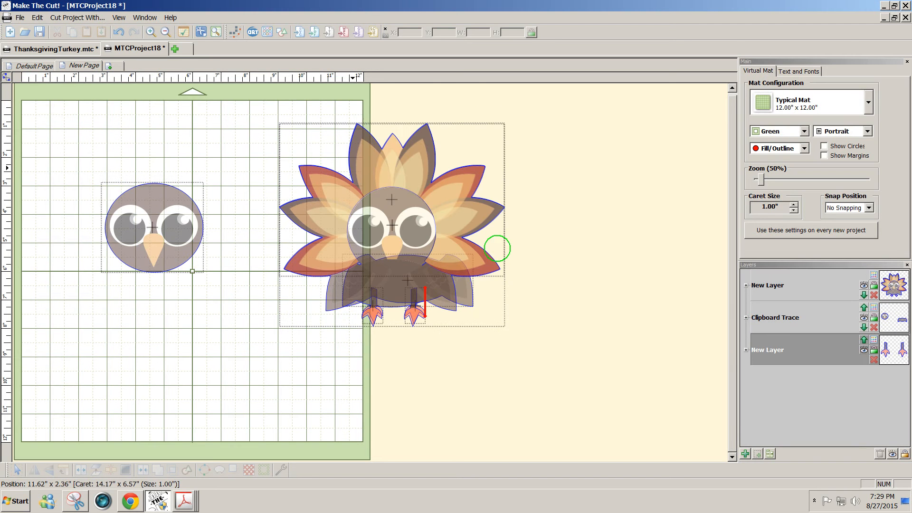
{"action": "left_click", "coordinate": [430, 247]}
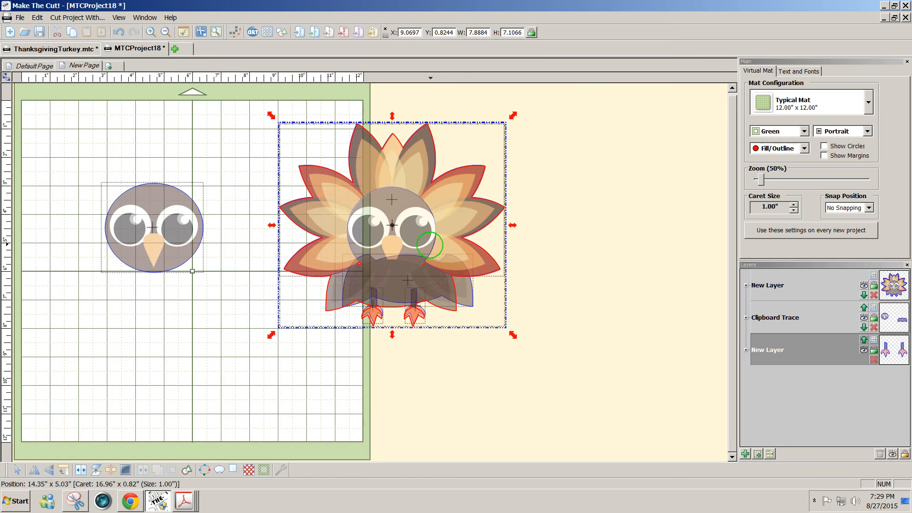
{"action": "left_click", "coordinate": [33, 66]}
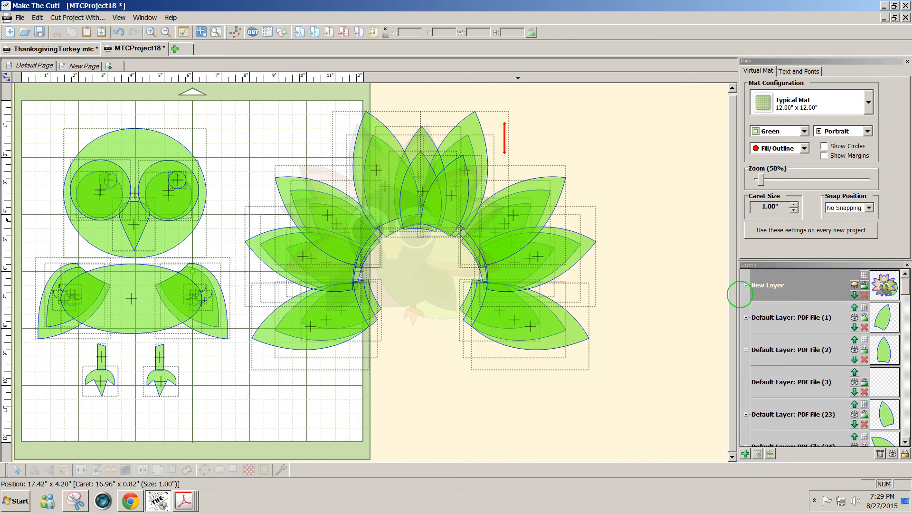
- Show the hidden top layer on the Default Page and move the pasted turkey onto its own new layer
{"action": "left_click", "coordinate": [854, 285]}
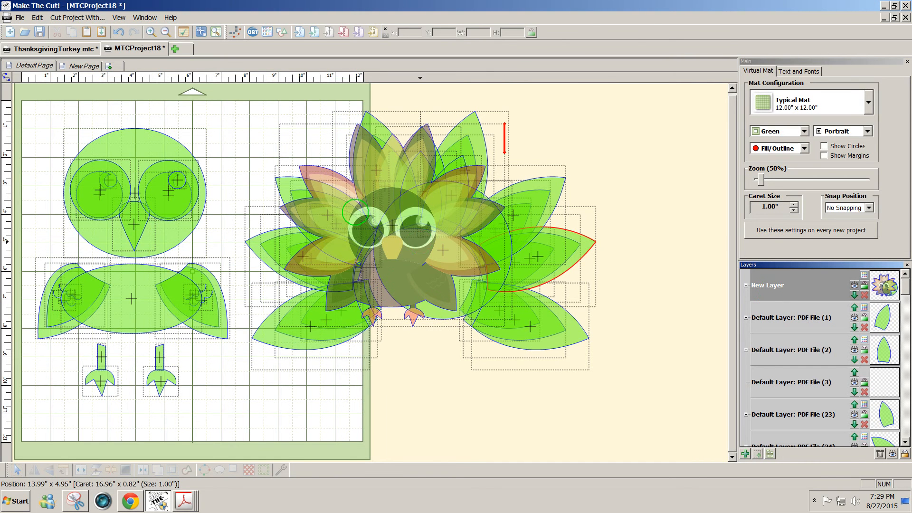
{"action": "left_click", "coordinate": [329, 178]}
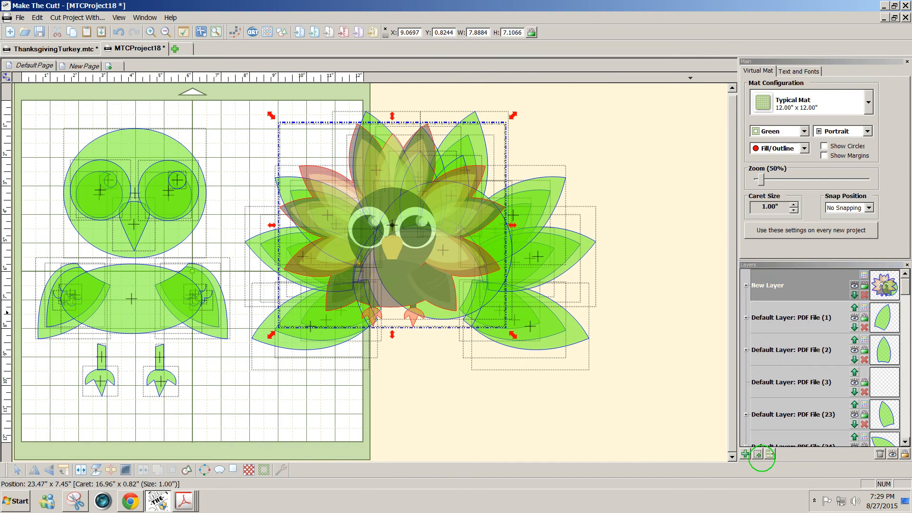
{"action": "left_click", "coordinate": [757, 455]}
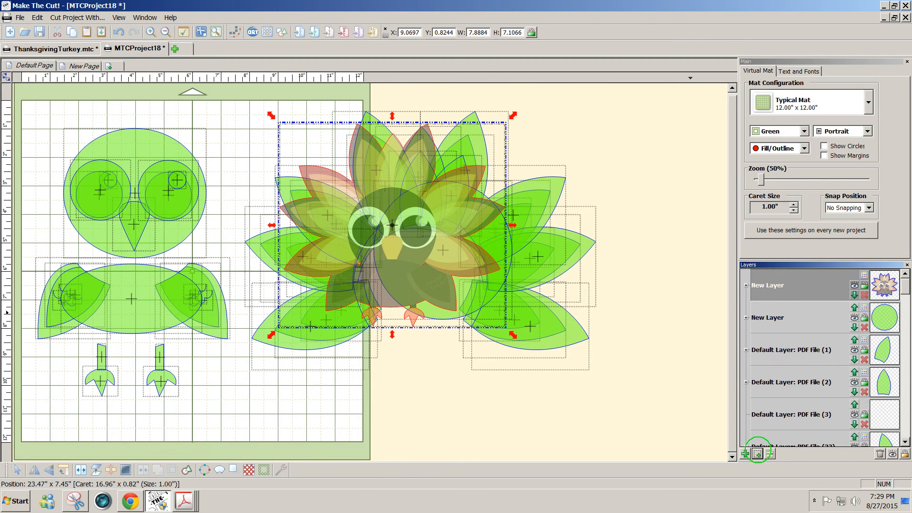
- Set the mat color scheme to Contrast and move the textured turkey clear of the feather shapes, beyond their right side
{"action": "left_click", "coordinate": [758, 454]}
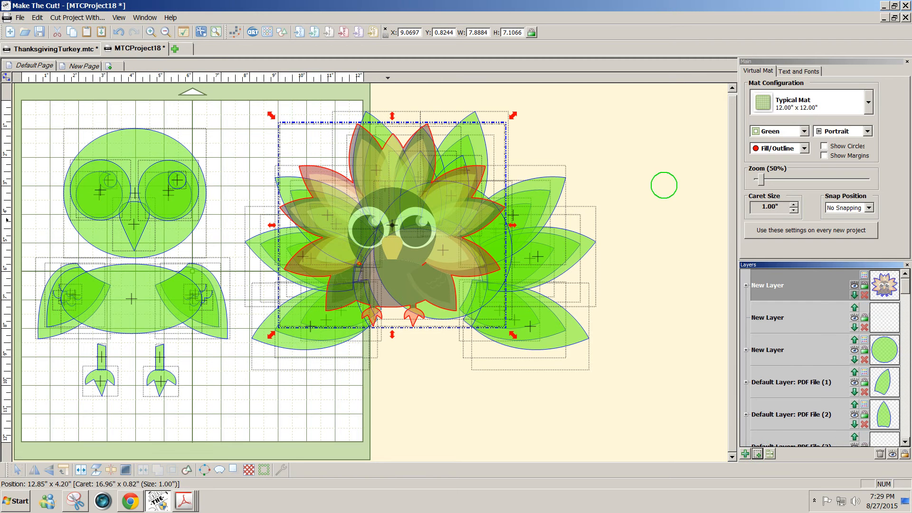
{"action": "left_click", "coordinate": [803, 132]}
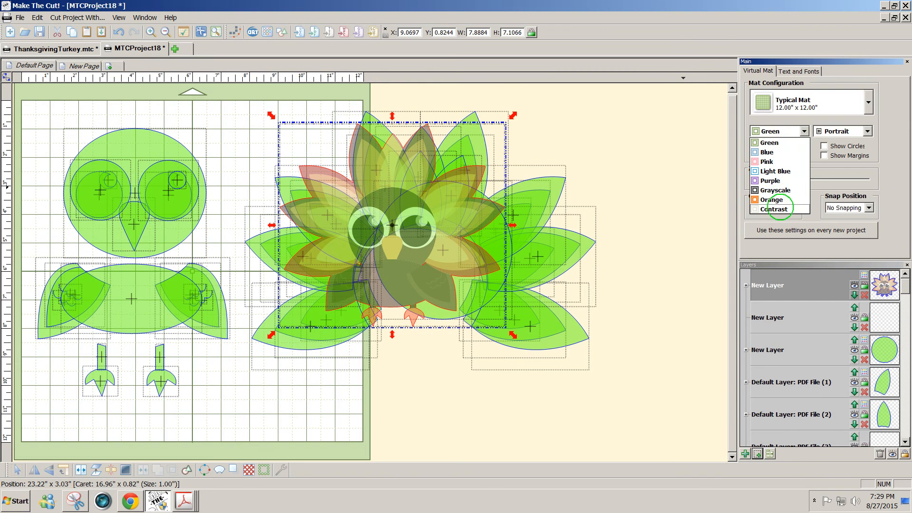
{"action": "left_click", "coordinate": [776, 210]}
{"action": "left_click_drag", "start_coordinate": [341, 226], "coordinate": [653, 220]}
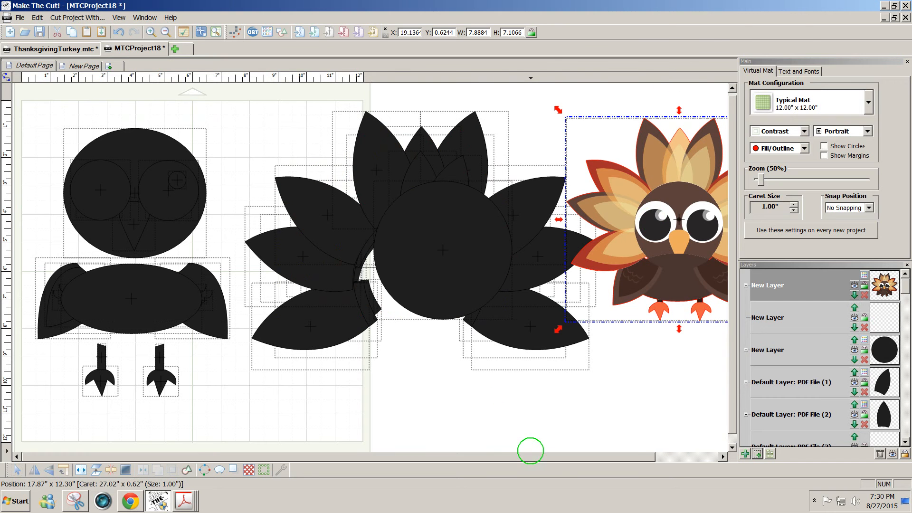
{"action": "left_click_drag", "start_coordinate": [535, 455], "coordinate": [560, 455]}
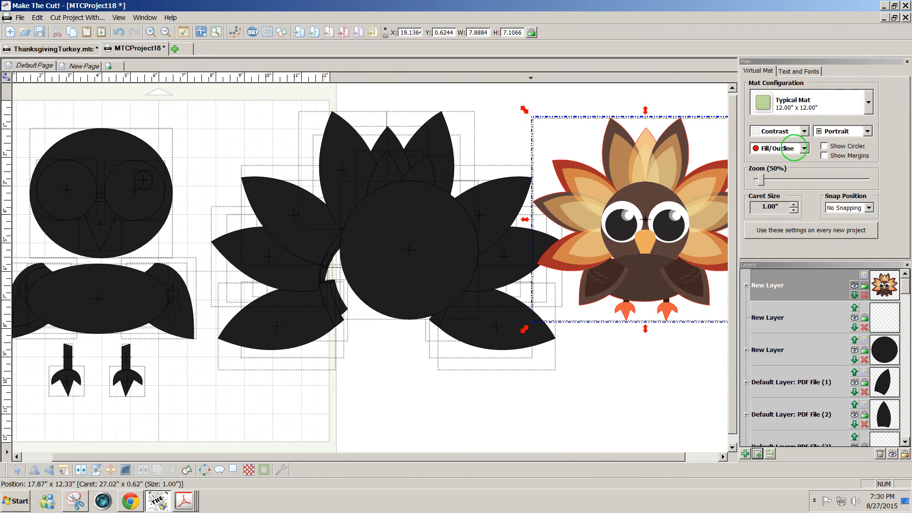
- Change the mat color scheme back to Green and deselect the textured turkey
{"action": "left_click", "coordinate": [804, 131]}
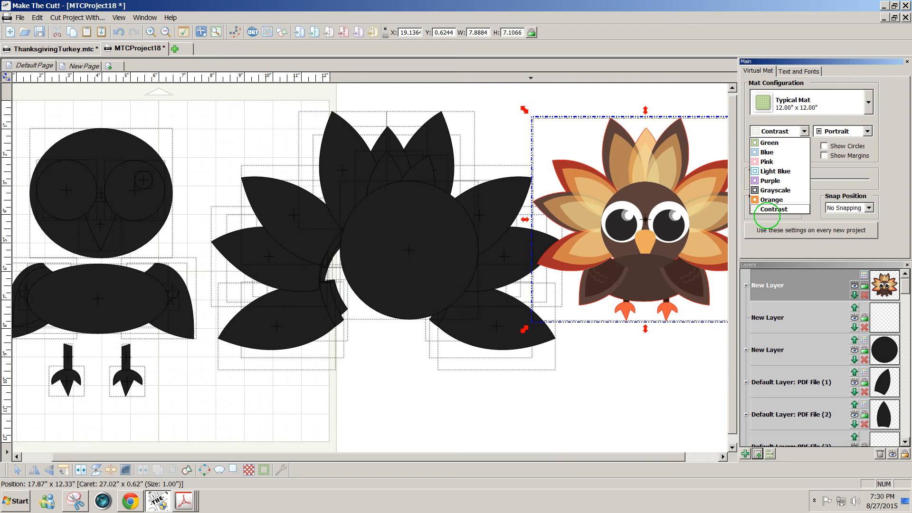
{"action": "left_click", "coordinate": [769, 143]}
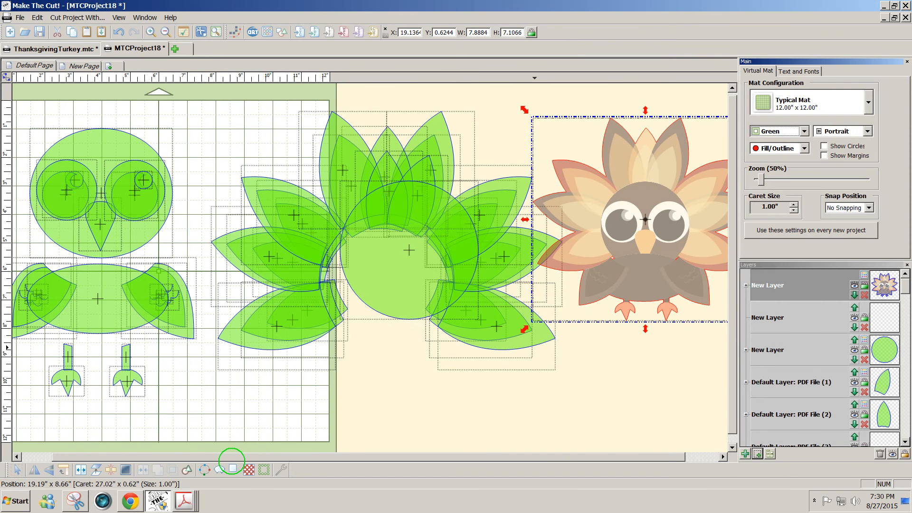
{"action": "left_click_drag", "start_coordinate": [231, 457], "coordinate": [194, 456]}
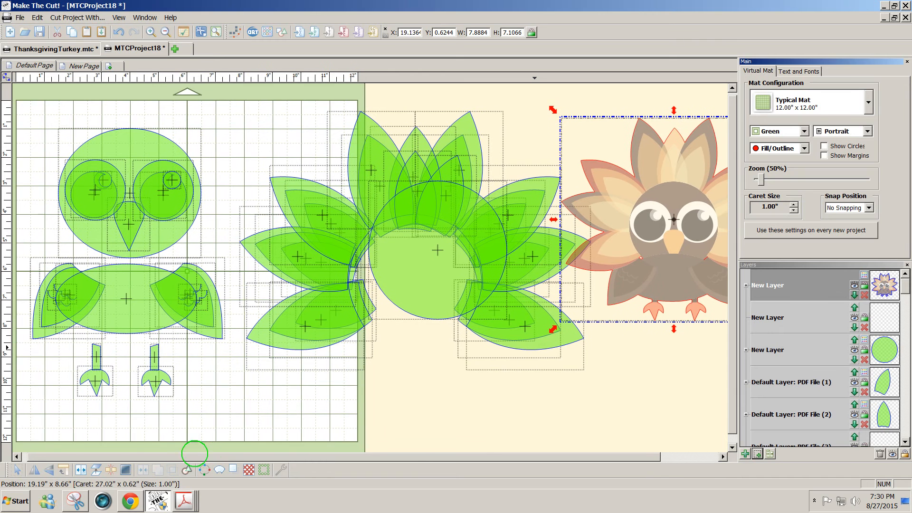
{"action": "left_click", "coordinate": [422, 413]}
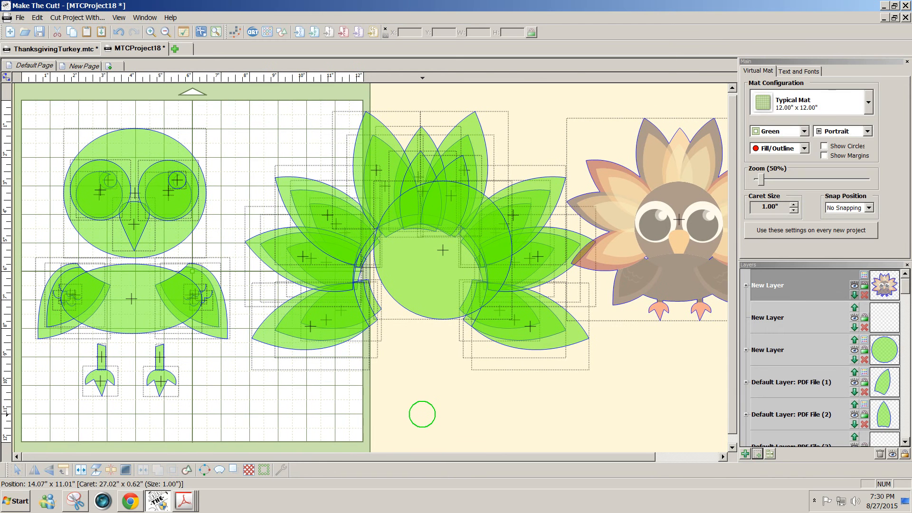
- Move both turkey feet onto their own new layer colored light orange, and hide that layer
{"action": "left_click", "coordinate": [99, 375]}
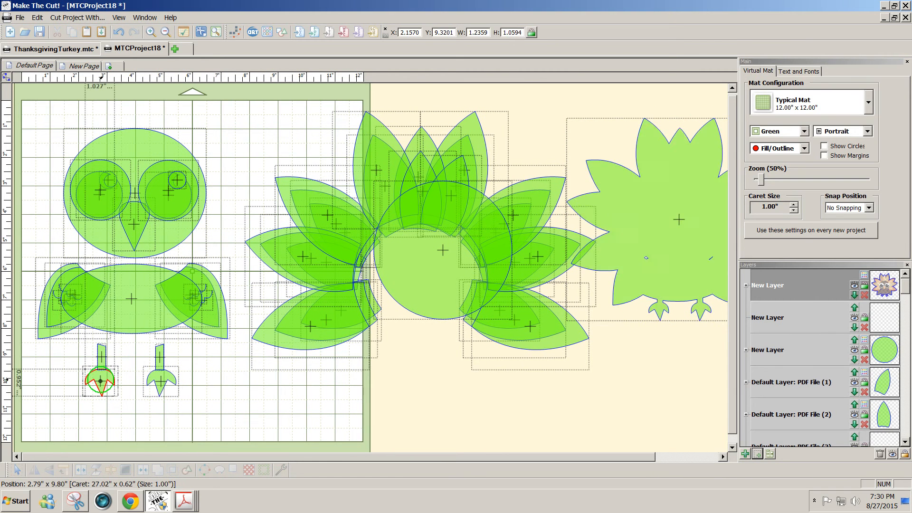
{"action": "left_click", "coordinate": [159, 379], "text": "shift"}
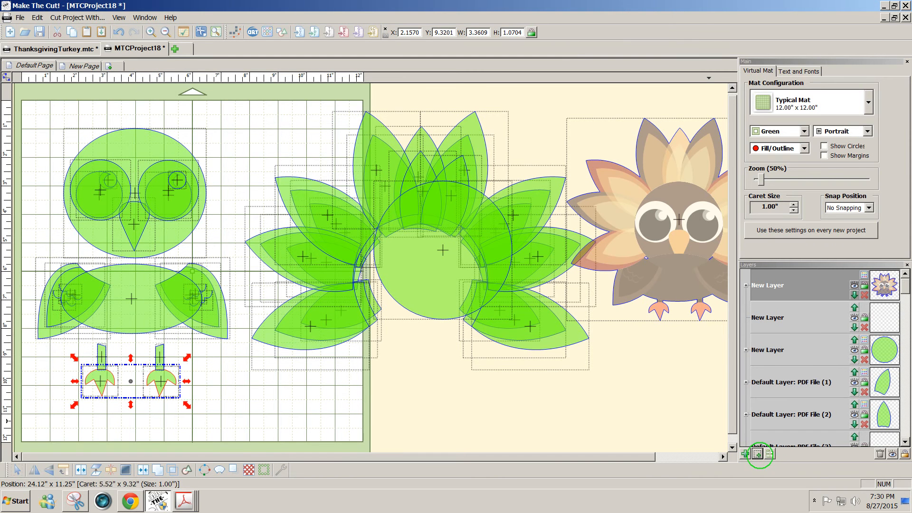
{"action": "left_click", "coordinate": [757, 454]}
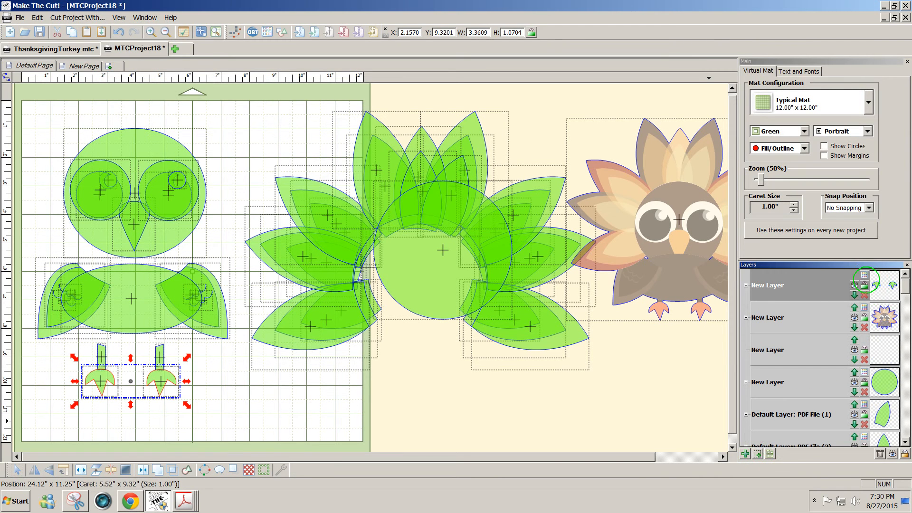
{"action": "left_click", "coordinate": [864, 275]}
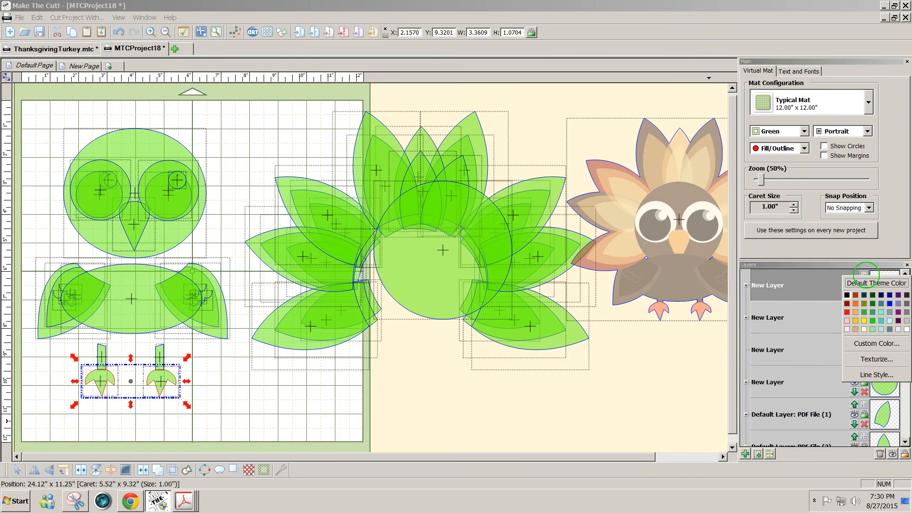
{"action": "left_click", "coordinate": [855, 312]}
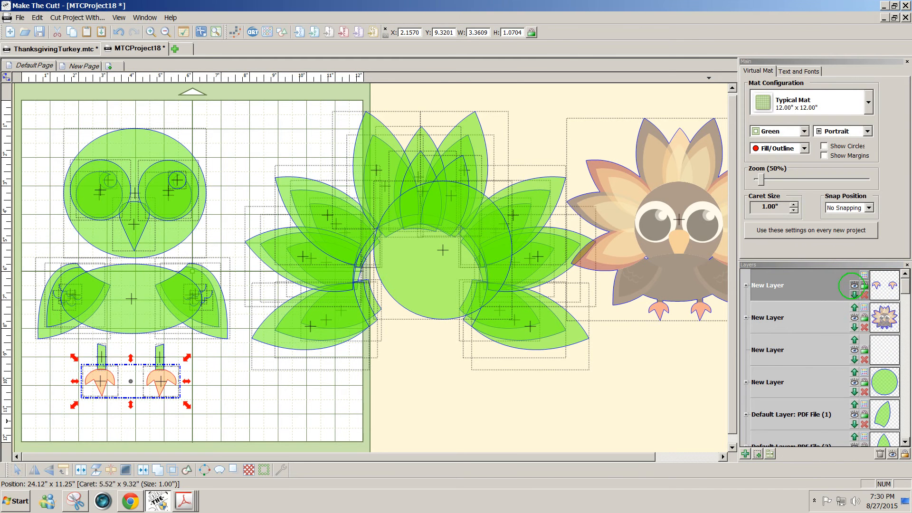
{"action": "left_click", "coordinate": [853, 285]}
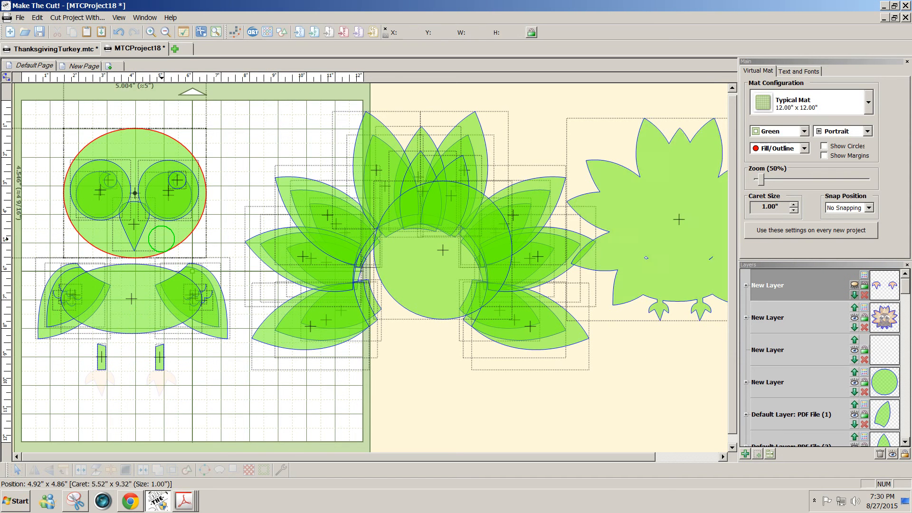
- Move the head circle, the body oval and the left inner wing together onto a new layer
{"action": "left_click", "coordinate": [162, 238]}
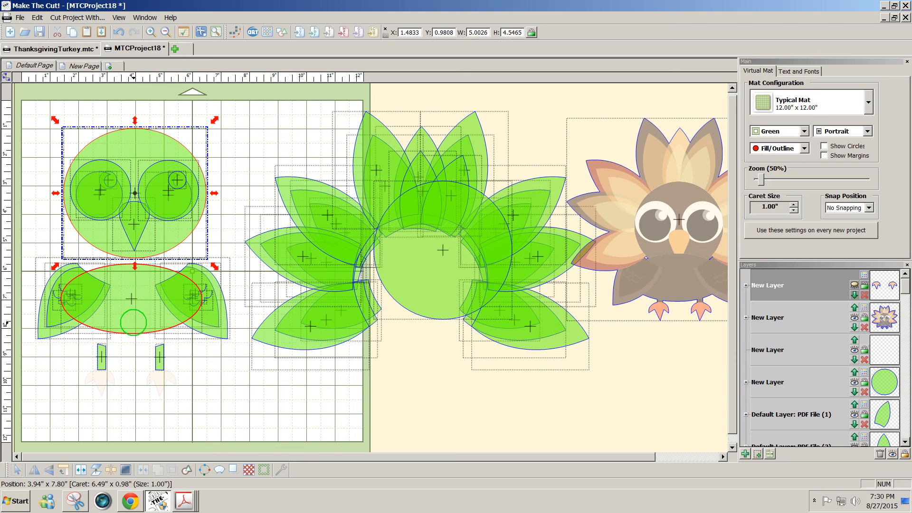
{"action": "left_click", "coordinate": [133, 323], "text": "shift"}
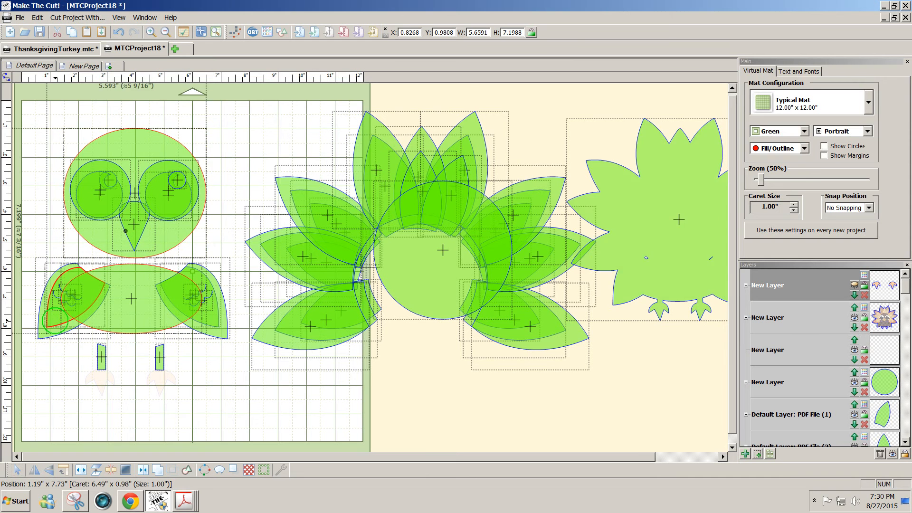
{"action": "left_click", "coordinate": [55, 320], "text": "shift"}
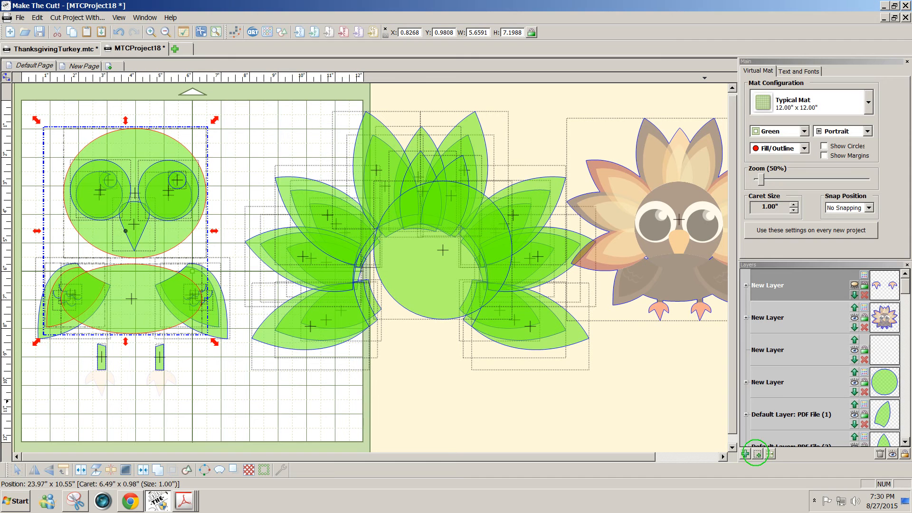
{"action": "left_click", "coordinate": [757, 453]}
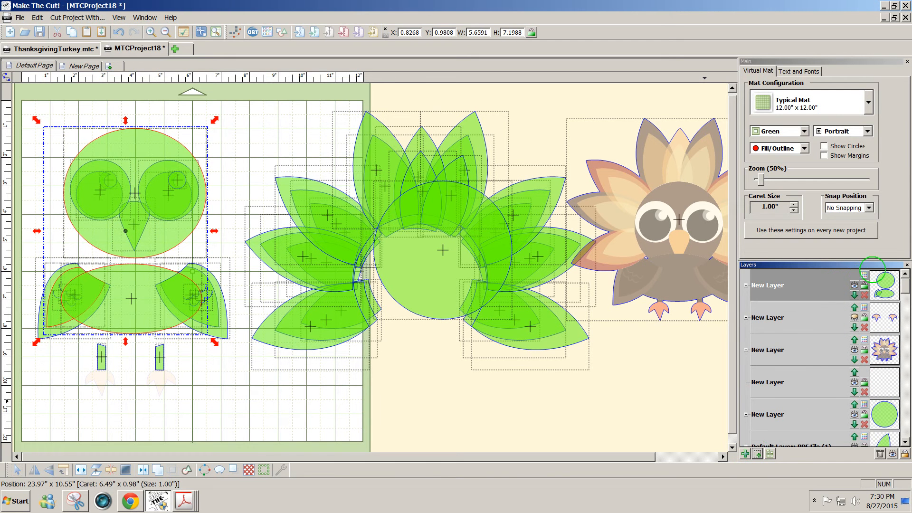
- Color the head-and-body layer dark brown (Red 83, Green 21, Blue 0) and save that shade as a custom color
{"action": "left_click", "coordinate": [864, 274]}
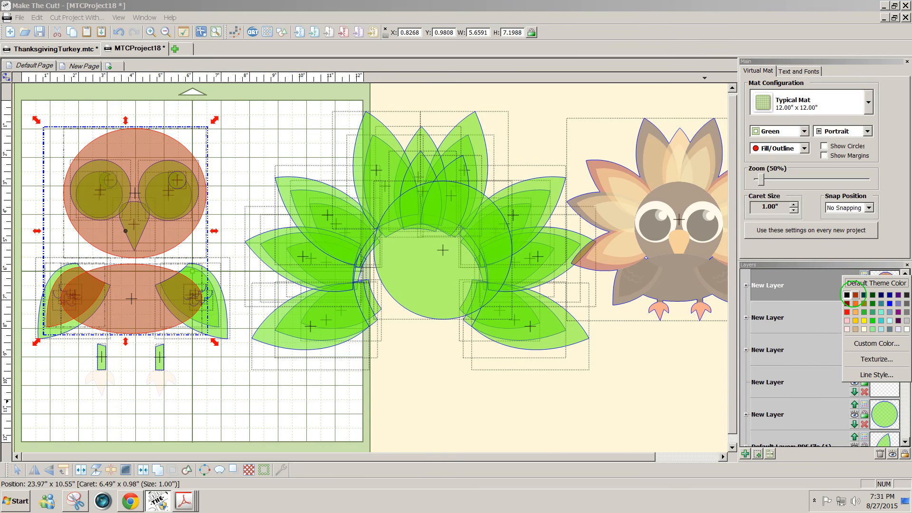
{"action": "left_click", "coordinate": [855, 295]}
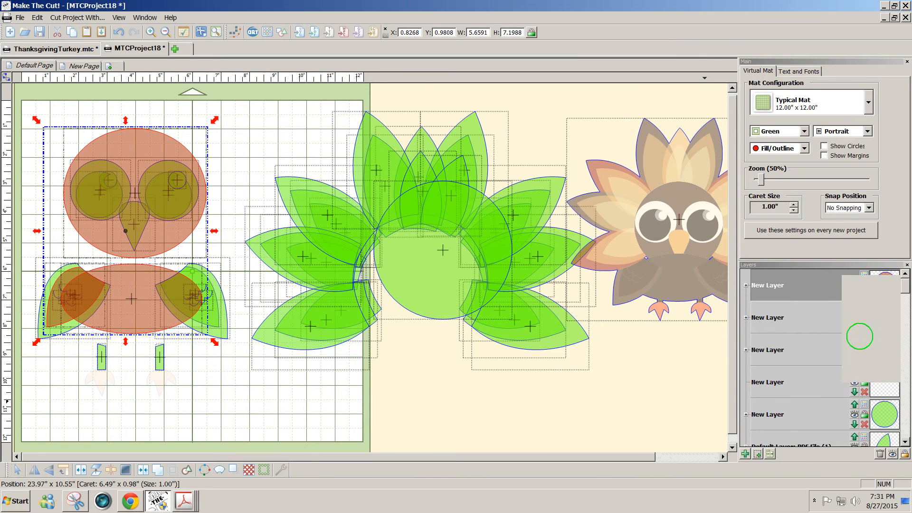
{"action": "left_click", "coordinate": [864, 275]}
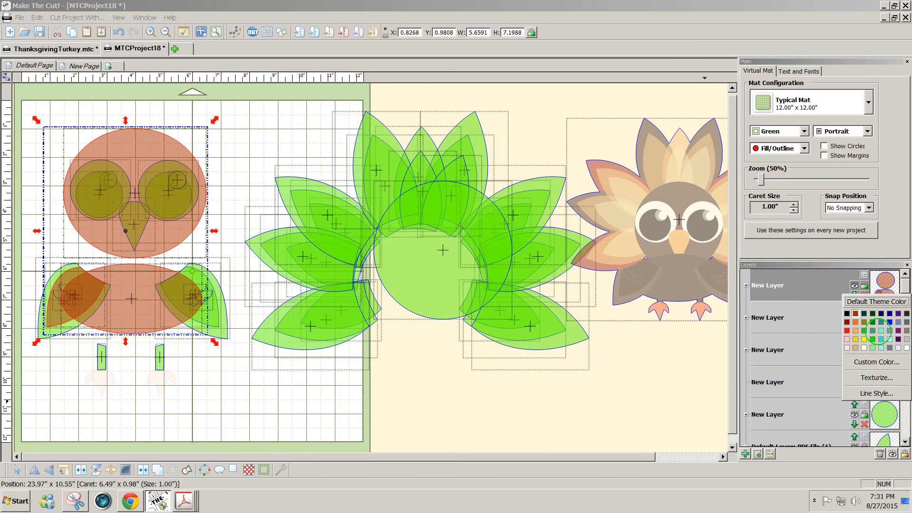
{"action": "left_click", "coordinate": [869, 361]}
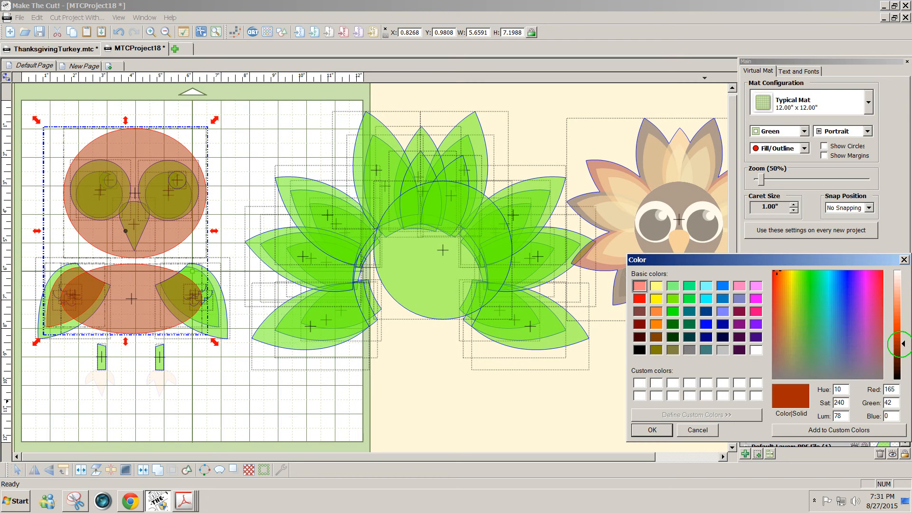
{"action": "left_click", "coordinate": [897, 362]}
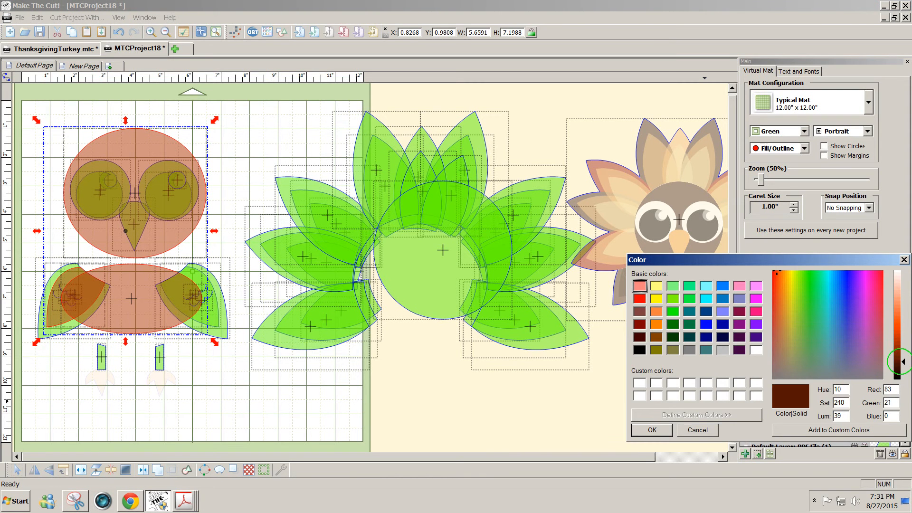
{"action": "left_click", "coordinate": [822, 430]}
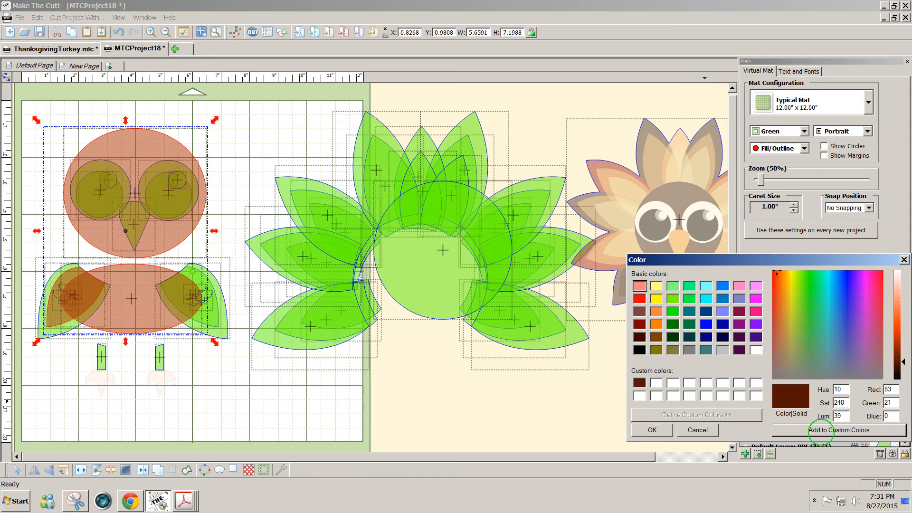
{"action": "left_click", "coordinate": [644, 430]}
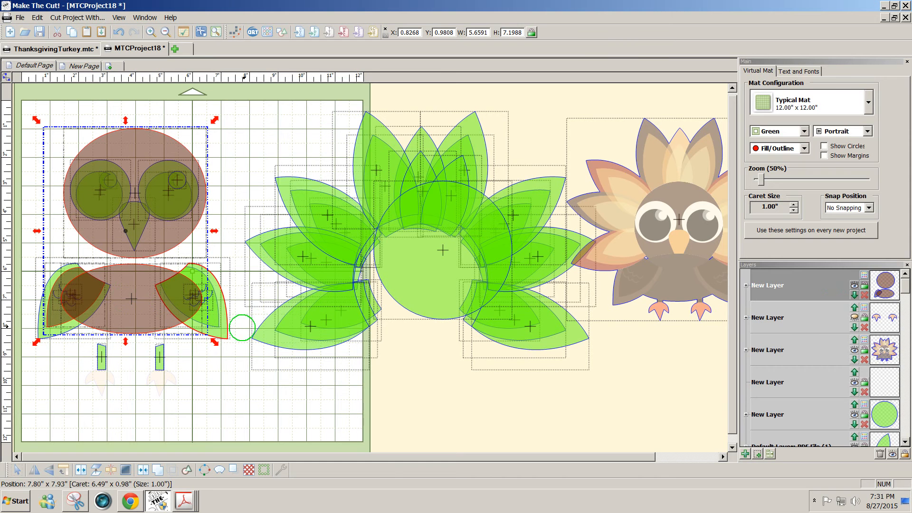
- Move the right inner wing with its feather details onto a new layer and give it the saved dark brown custom color
{"action": "left_click_drag", "start_coordinate": [240, 331], "coordinate": [138, 249]}
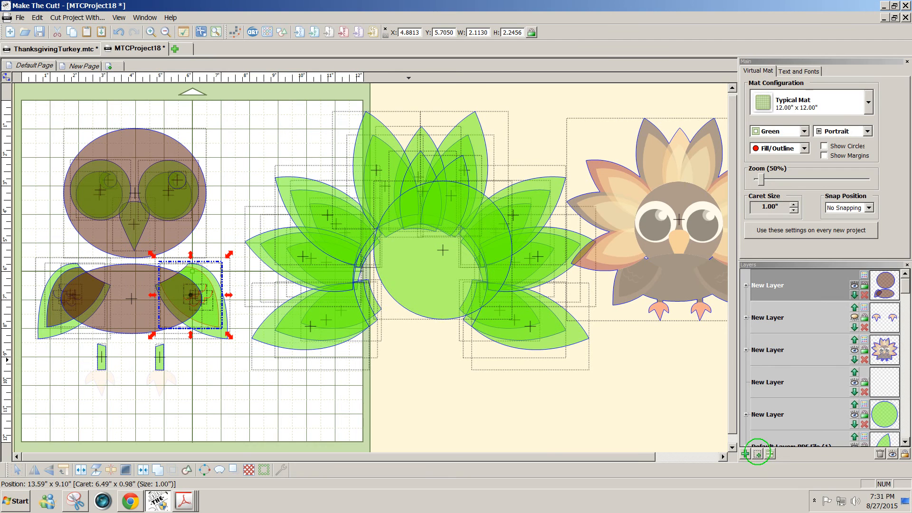
{"action": "left_click", "coordinate": [757, 454]}
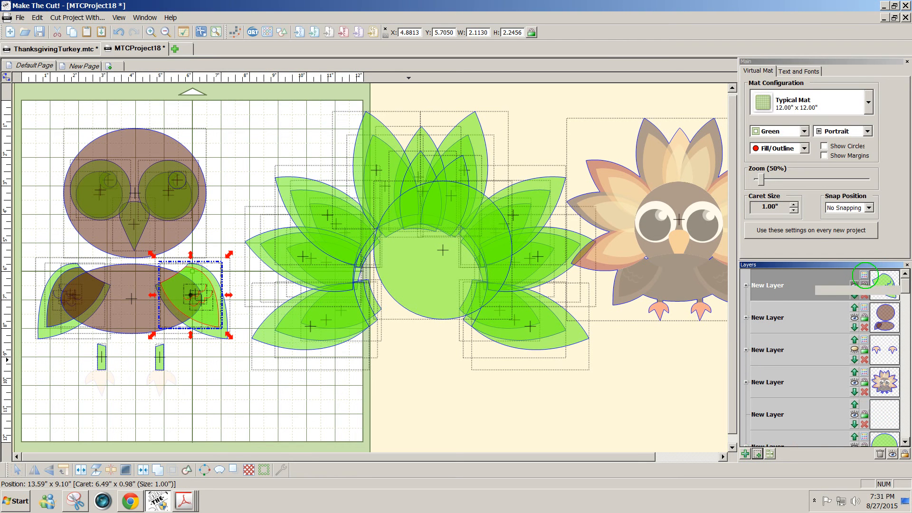
{"action": "left_click", "coordinate": [864, 275]}
{"action": "left_click", "coordinate": [869, 344]}
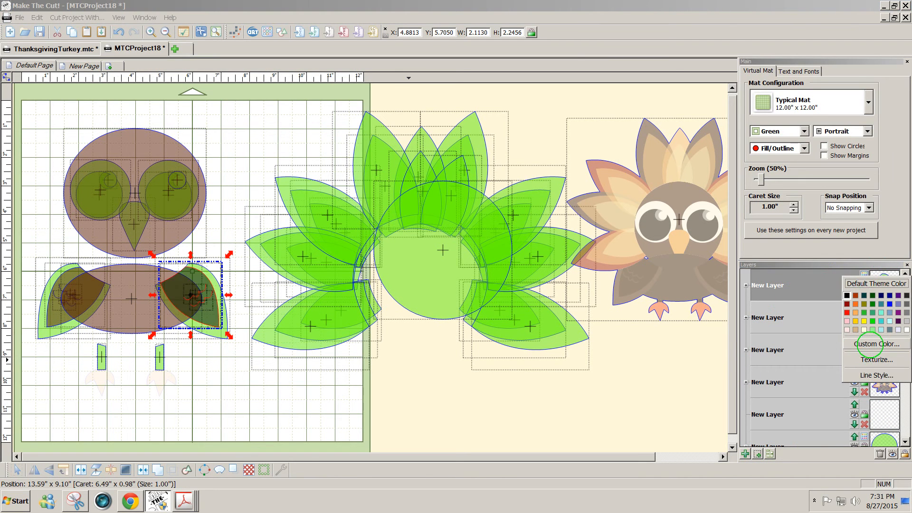
{"action": "left_click", "coordinate": [640, 364]}
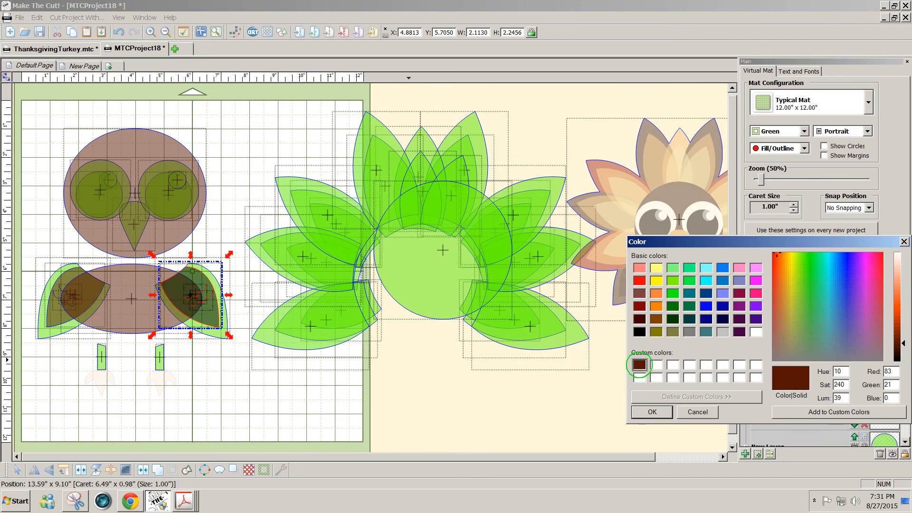
{"action": "left_click", "coordinate": [653, 412]}
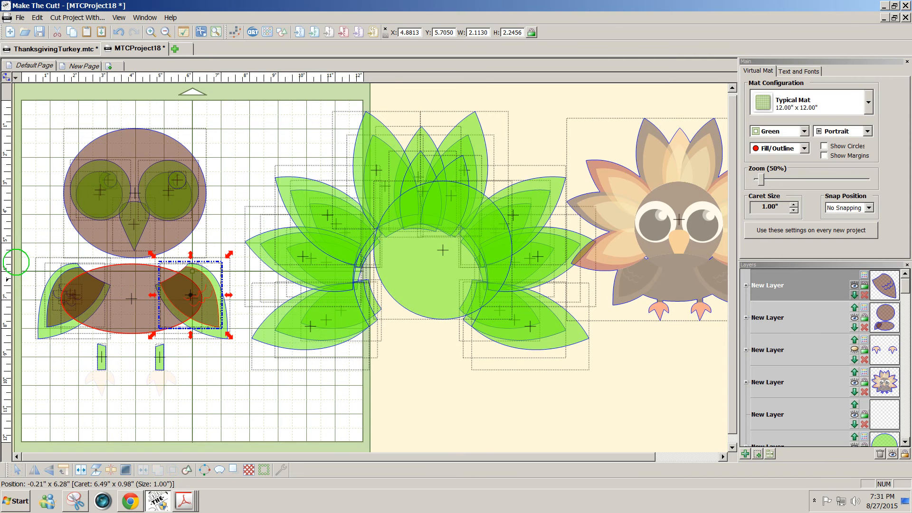
- Select the left inner wing and hide both brown layers, the right wing's and the head-and-body one
{"action": "left_click_drag", "start_coordinate": [25, 243], "coordinate": [124, 336]}
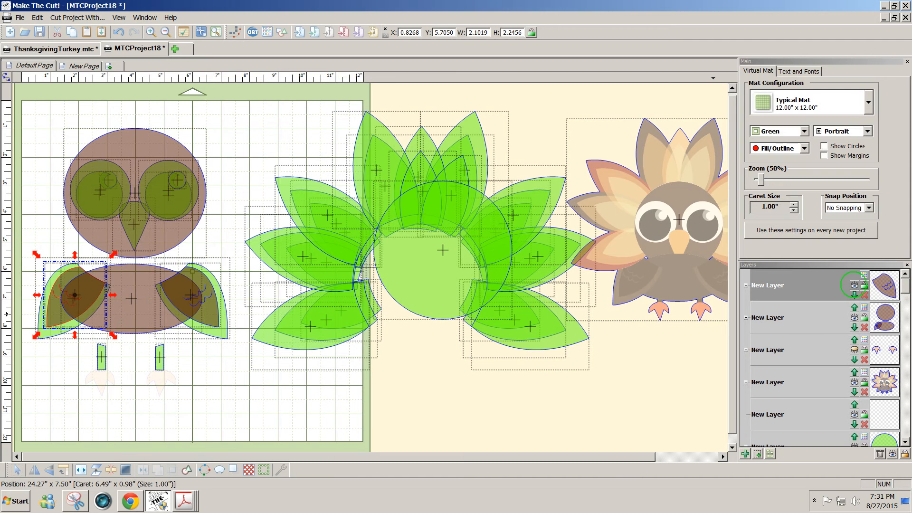
{"action": "left_click", "coordinate": [854, 285]}
{"action": "left_click", "coordinate": [854, 317]}
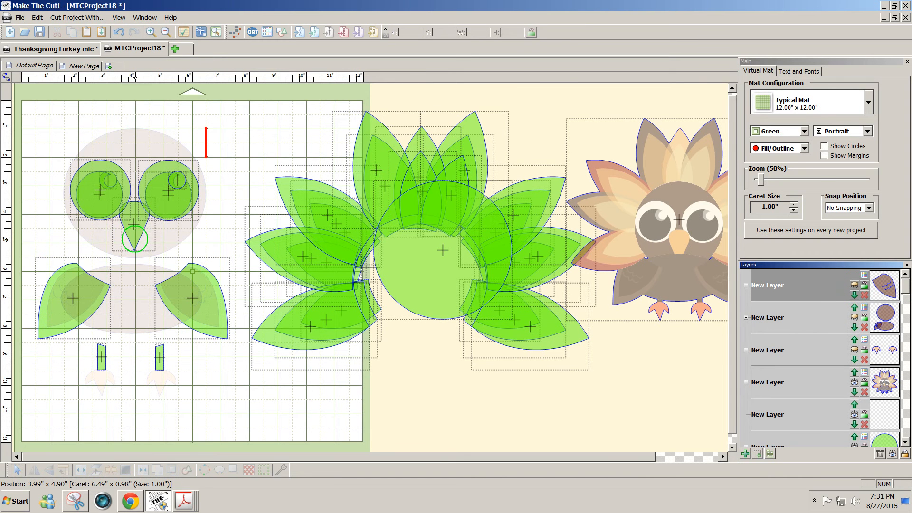
- Move the beak onto its own new layer, color it golden yellow and deselect it
{"action": "left_click", "coordinate": [133, 236]}
{"action": "left_click", "coordinate": [758, 456]}
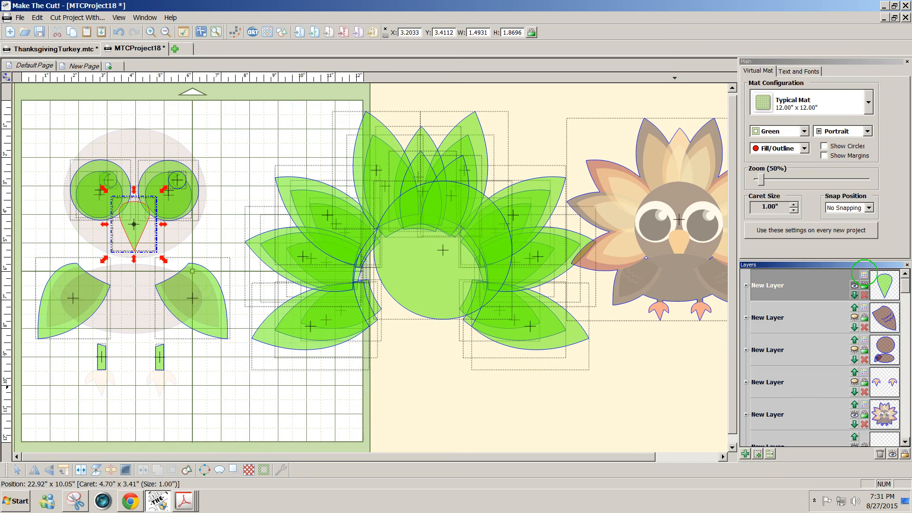
{"action": "left_click", "coordinate": [864, 275]}
{"action": "left_click", "coordinate": [857, 317]}
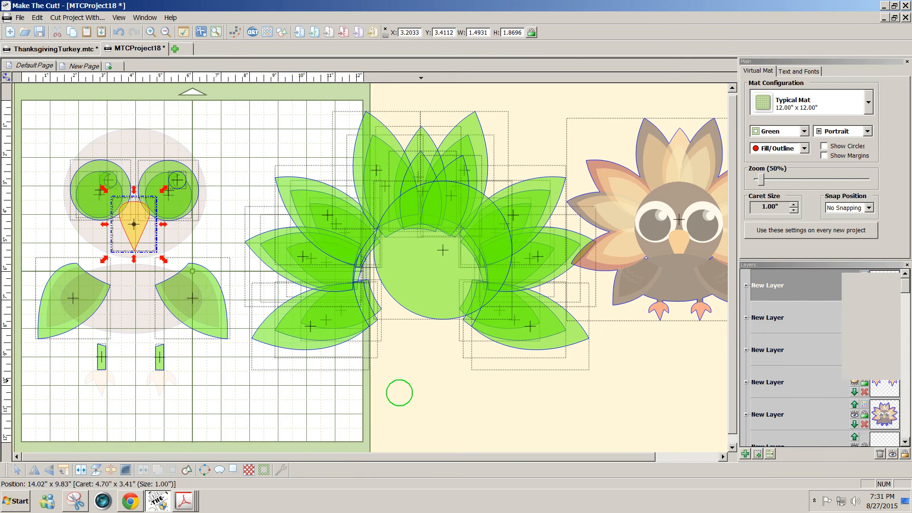
{"action": "left_click", "coordinate": [375, 395]}
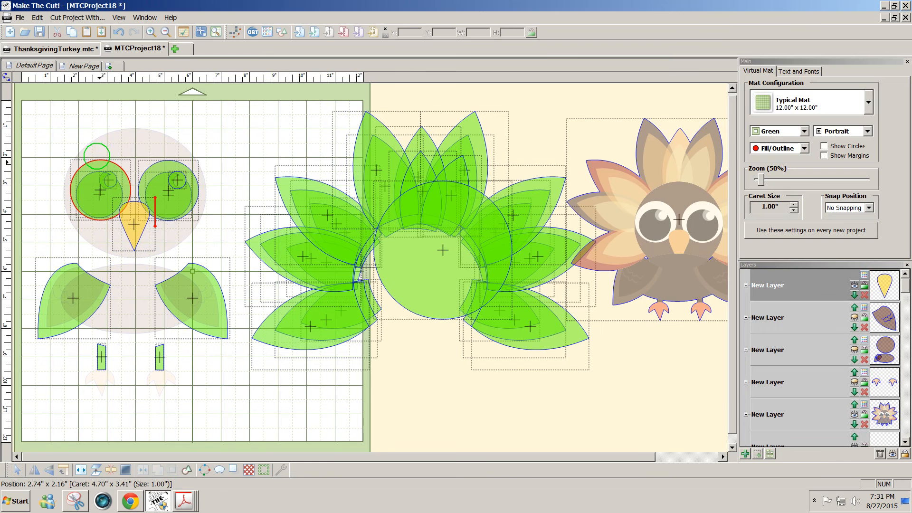
- Move the two large outer eye circles onto their own new layer and color it white
{"action": "left_click", "coordinate": [96, 160]}
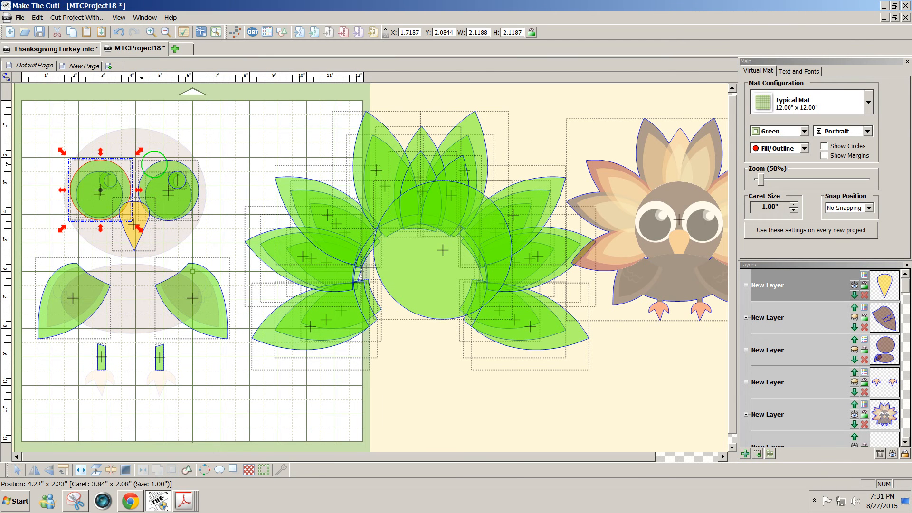
{"action": "left_click", "coordinate": [180, 166], "text": "shift"}
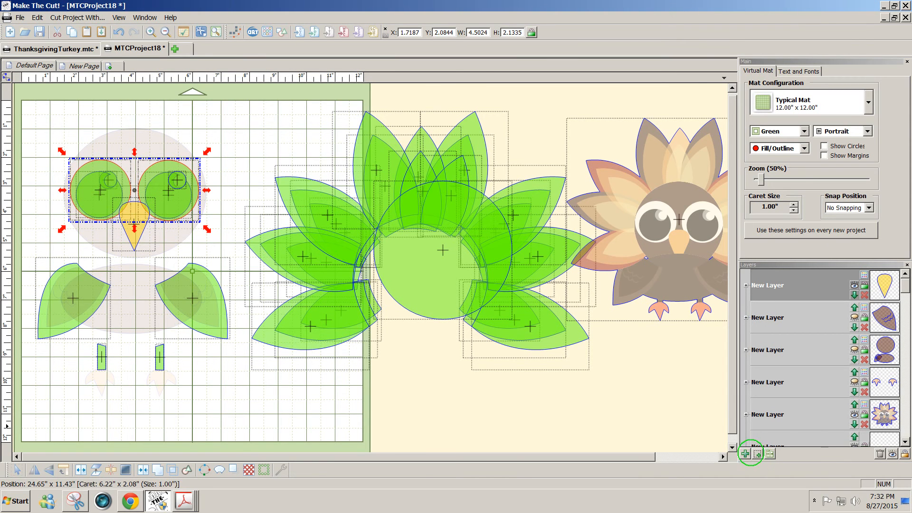
{"action": "left_click", "coordinate": [864, 275]}
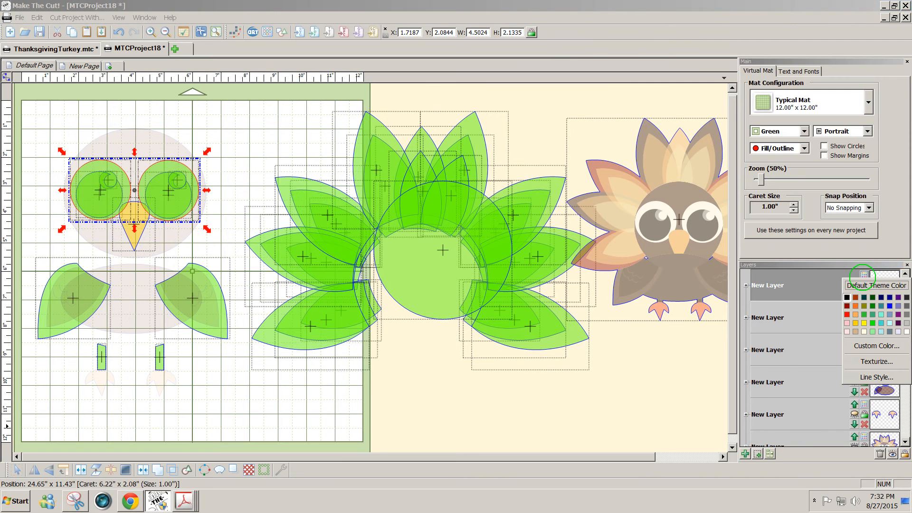
{"action": "left_click", "coordinate": [907, 331]}
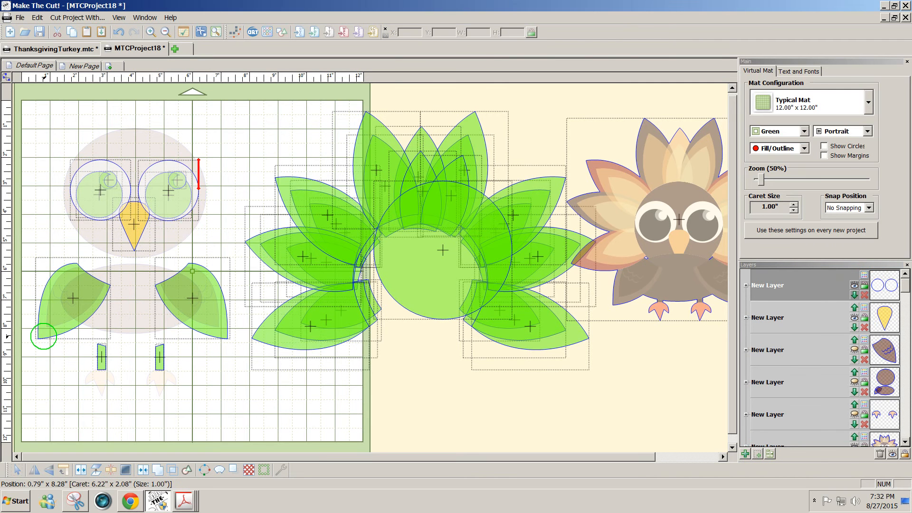
- Move both outer wings, the two tall upper outer feathers and the widest side feather on each side onto one new layer
{"action": "left_click", "coordinate": [44, 335]}
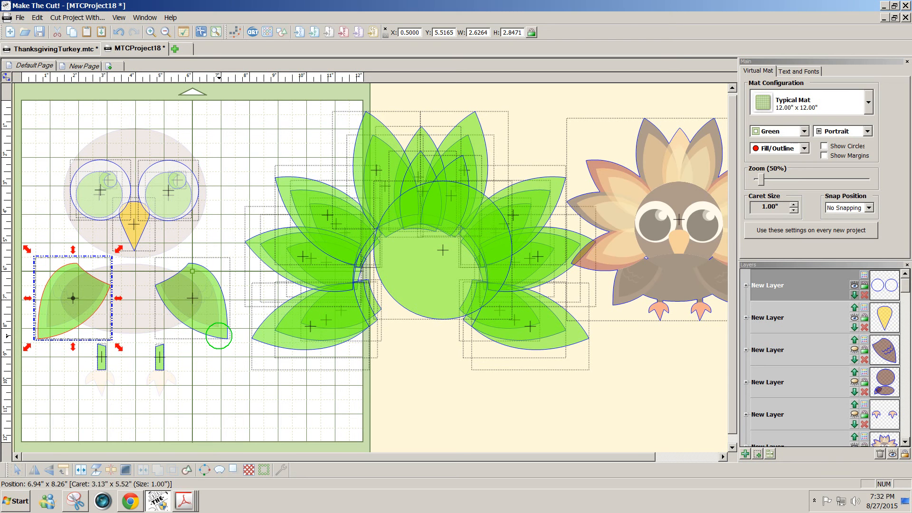
{"action": "left_click", "coordinate": [219, 336], "text": "shift"}
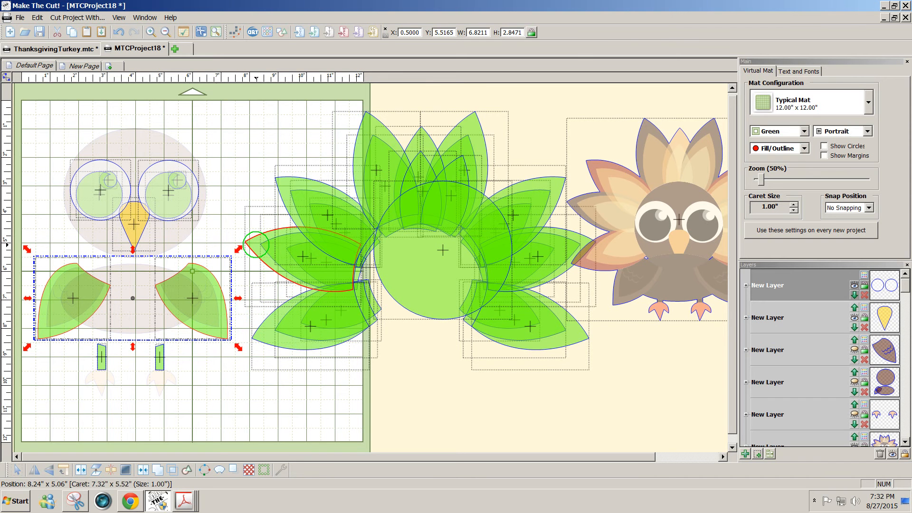
{"action": "left_click", "coordinate": [253, 243], "text": "shift"}
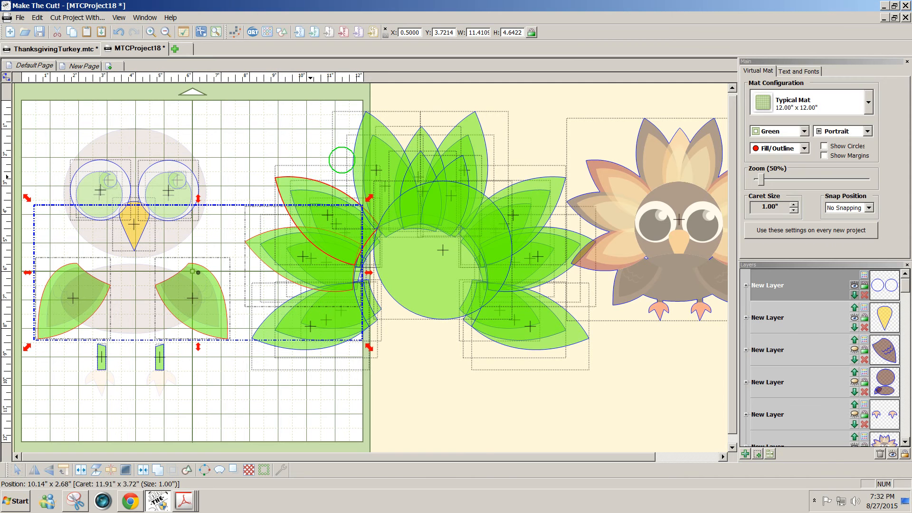
{"action": "left_click", "coordinate": [368, 127], "text": "shift"}
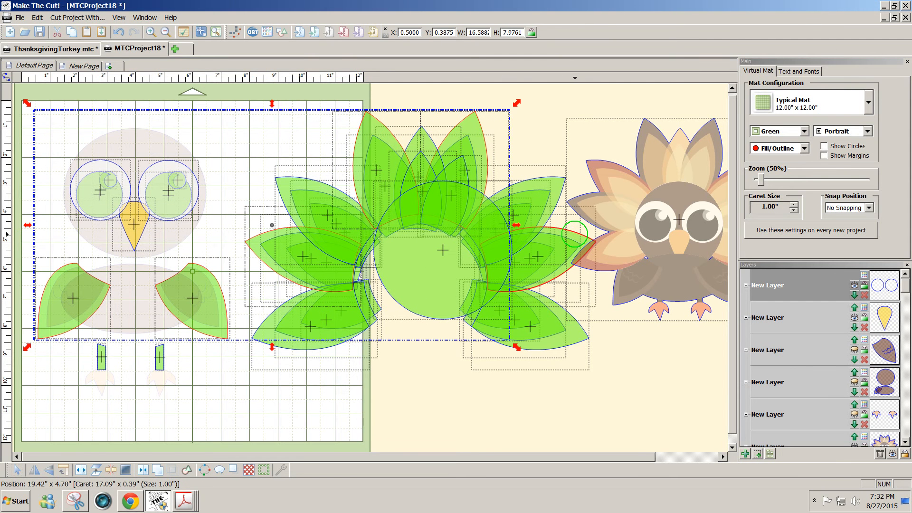
{"action": "left_click", "coordinate": [573, 247], "text": "shift"}
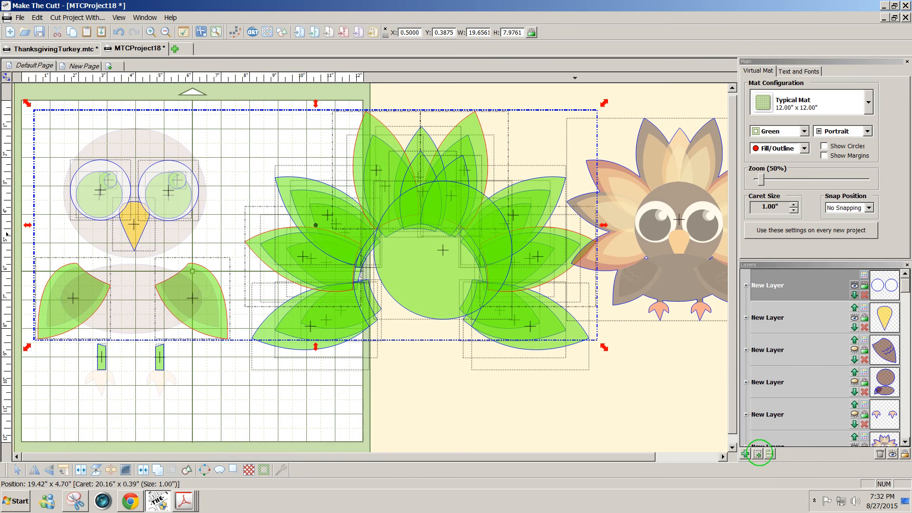
{"action": "left_click", "coordinate": [757, 454]}
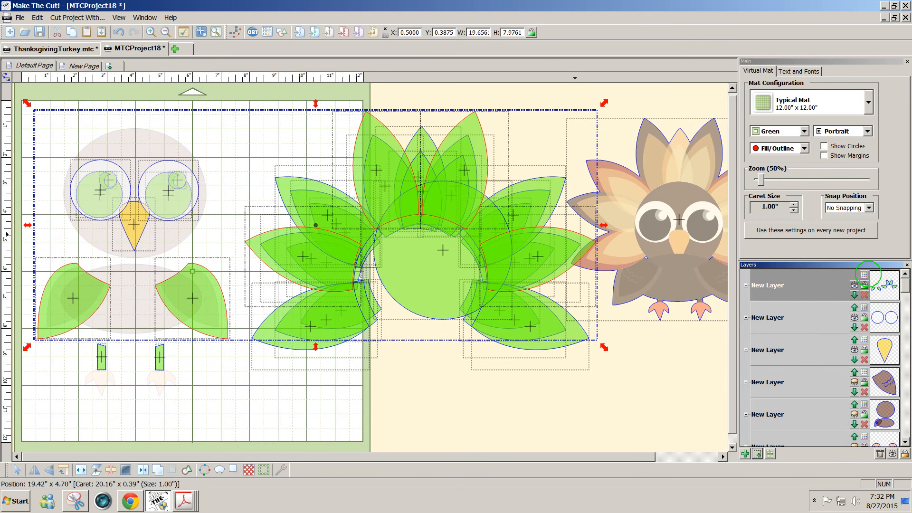
- Color the wings-and-feathers layer reddish brown (Red 128, Green 32, Blue 0), based on the saved dark brown custom color
{"action": "left_click", "coordinate": [864, 275]}
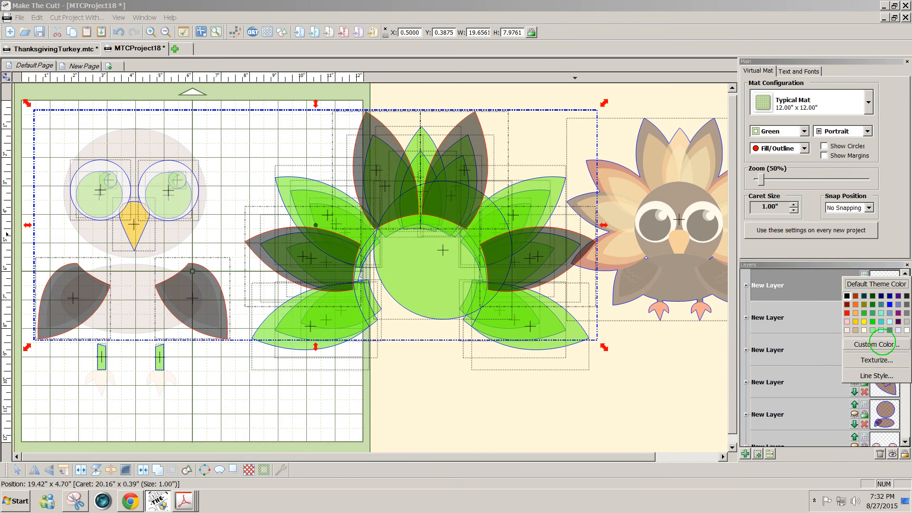
{"action": "left_click", "coordinate": [883, 344]}
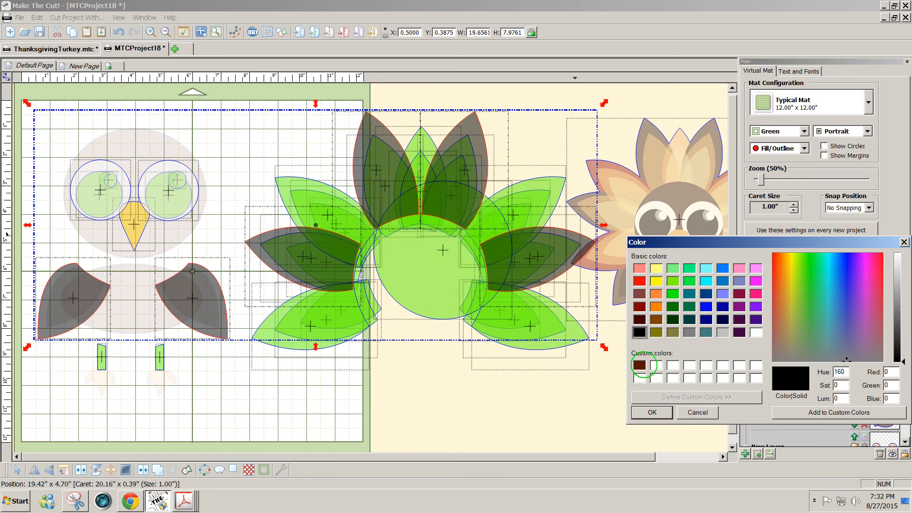
{"action": "left_click", "coordinate": [640, 365]}
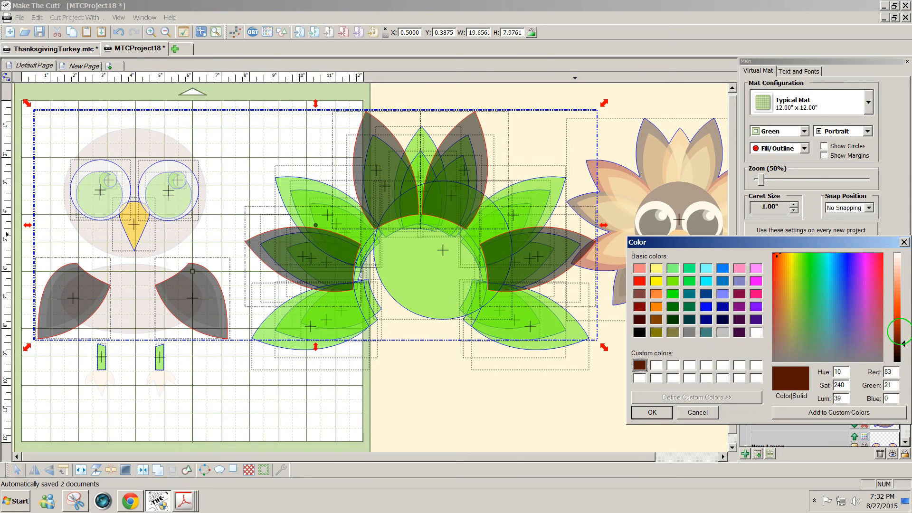
{"action": "left_click", "coordinate": [899, 335]}
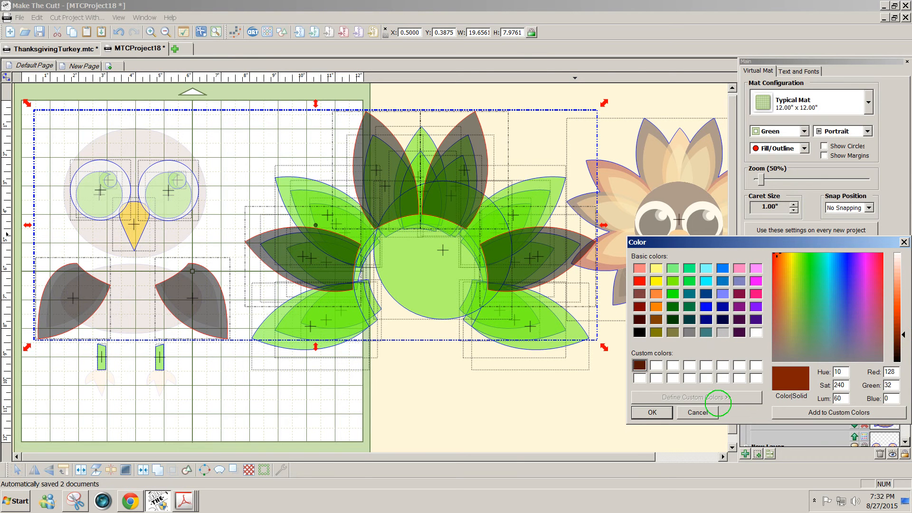
{"action": "left_click", "coordinate": [652, 412]}
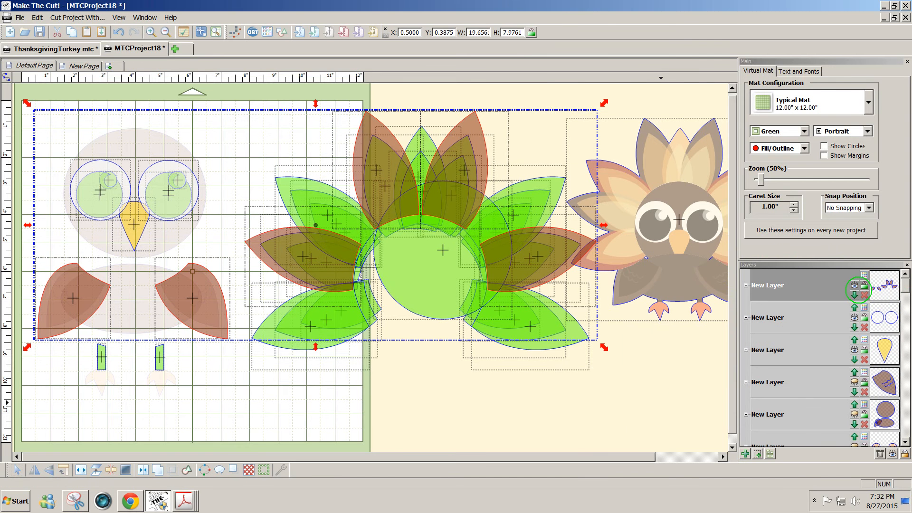
- Hide the reddish-brown wings-and-feathers layer and the white outer eye circle layer
{"action": "left_click", "coordinate": [854, 285]}
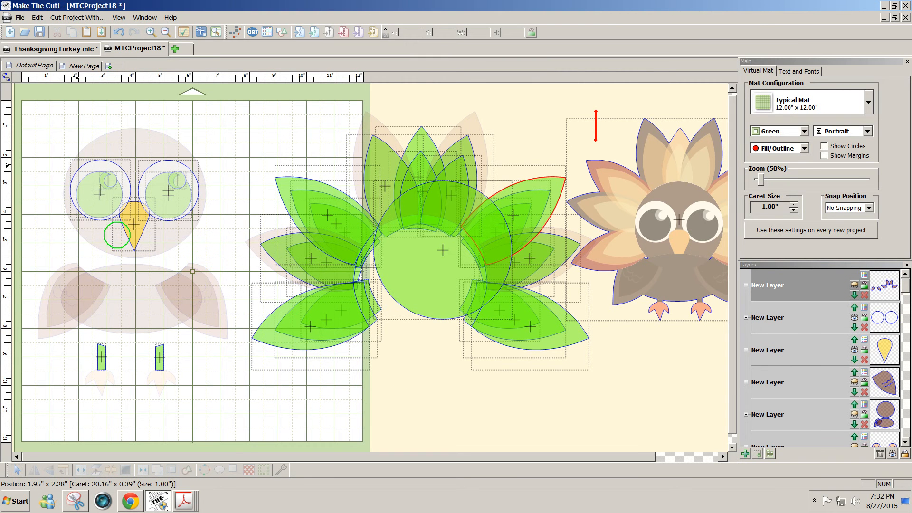
{"action": "left_click", "coordinate": [105, 199]}
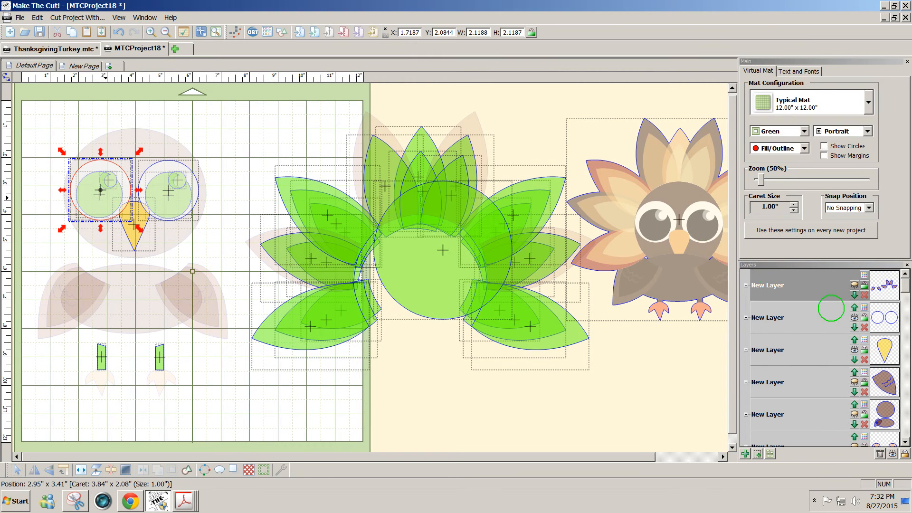
{"action": "left_click", "coordinate": [854, 317]}
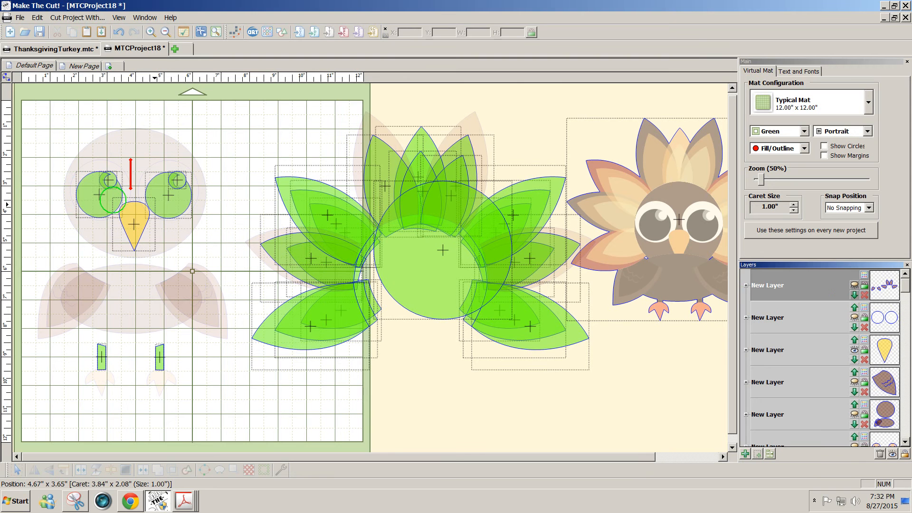
{"action": "left_click", "coordinate": [108, 197]}
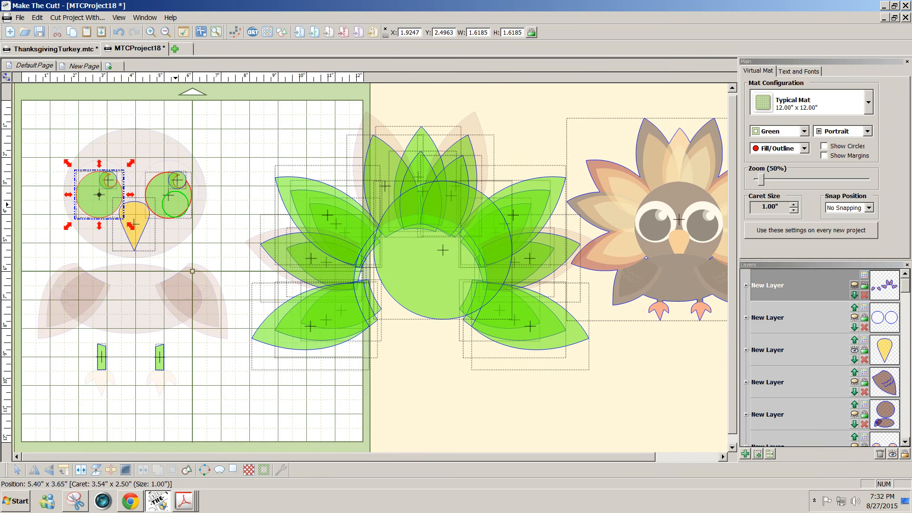
{"action": "left_click", "coordinate": [175, 205], "text": "shift"}
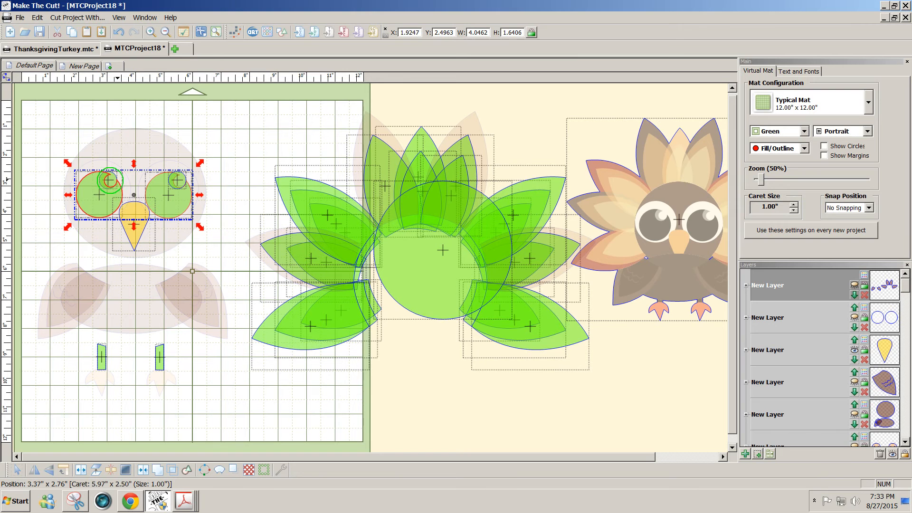
{"action": "left_click", "coordinate": [108, 180]}
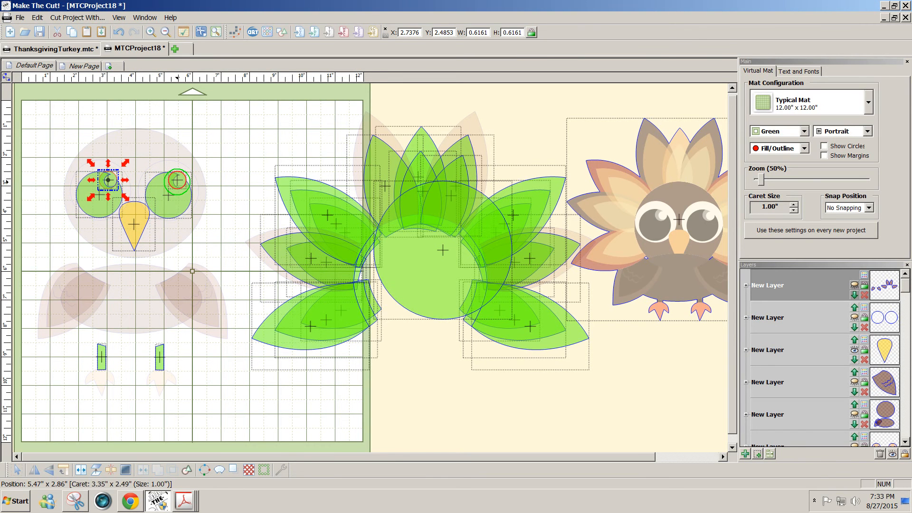
{"action": "left_click", "coordinate": [177, 180], "text": "shift"}
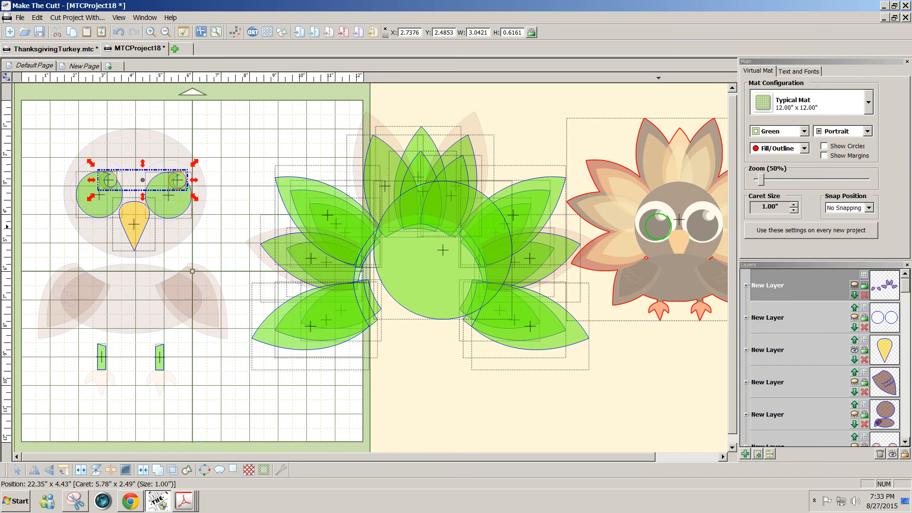
{"action": "left_click", "coordinate": [228, 136]}
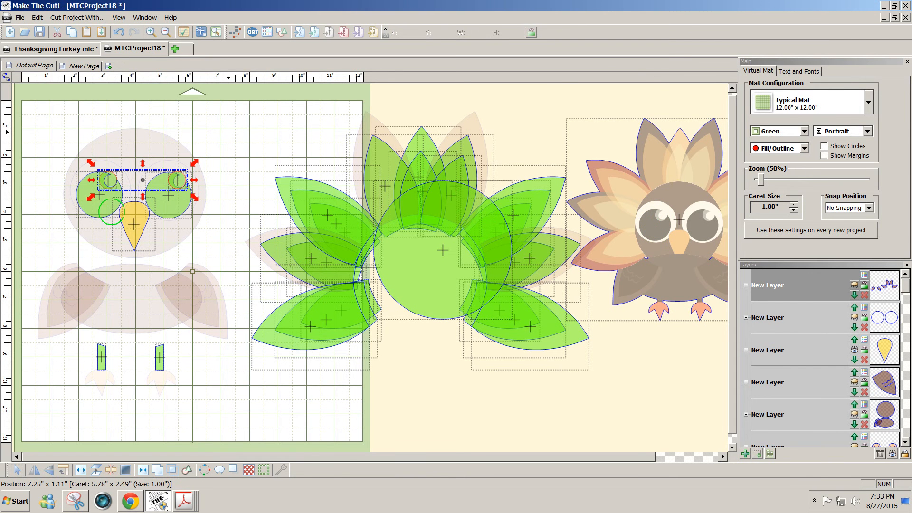
- Move both pupils onto their own new layer and color it black
{"action": "left_click", "coordinate": [104, 207]}
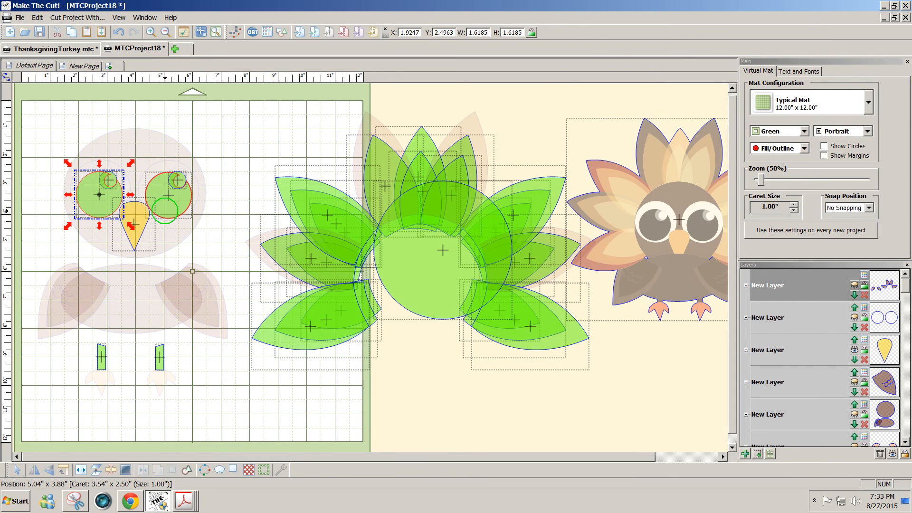
{"action": "left_click", "coordinate": [161, 207], "text": "shift"}
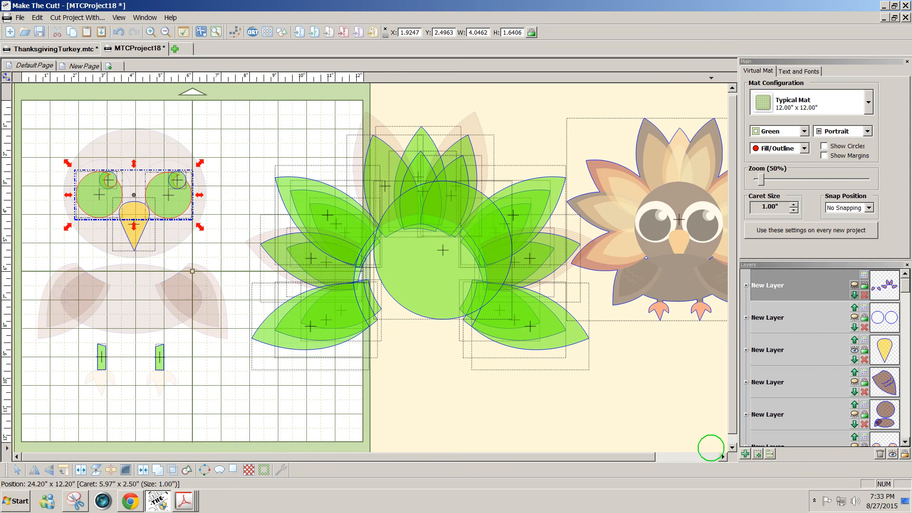
{"action": "left_click", "coordinate": [758, 454]}
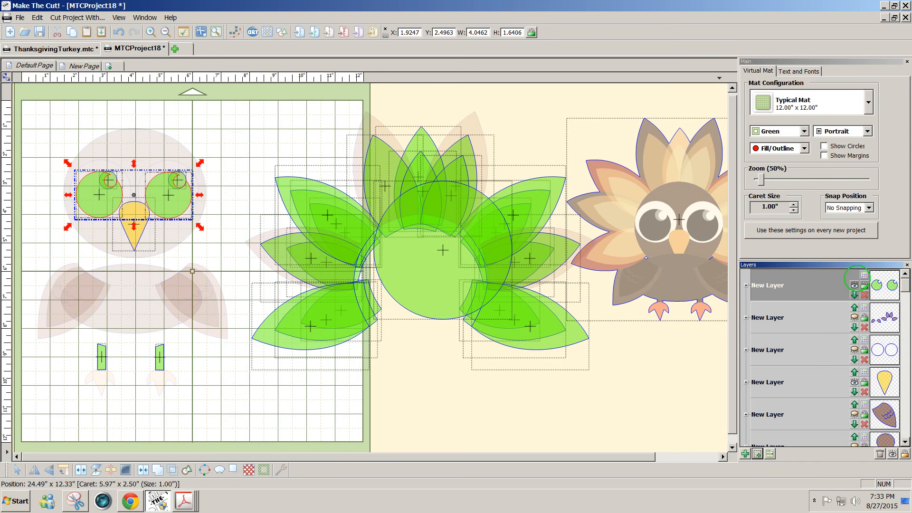
{"action": "left_click", "coordinate": [863, 274]}
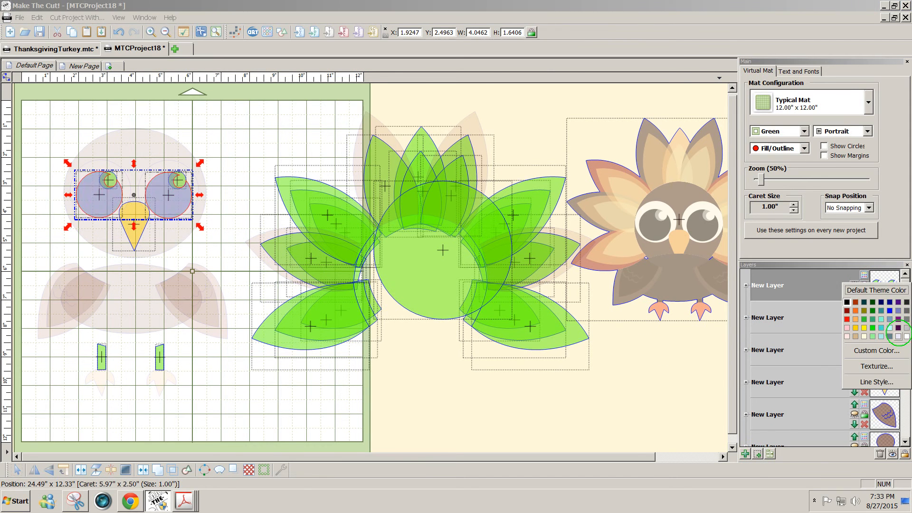
{"action": "left_click", "coordinate": [847, 303]}
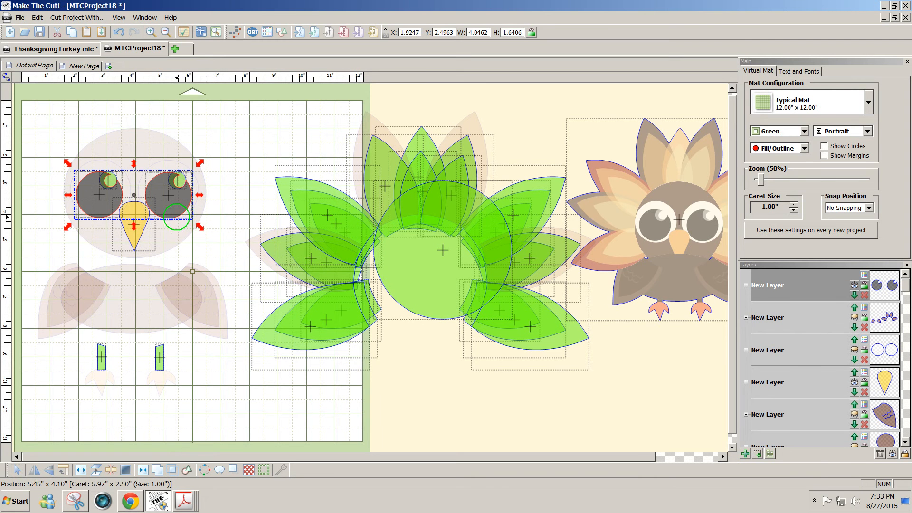
- Duplicate the black pupils in place and join the copy with the two small eye highlight circles
{"action": "scroll", "coordinate": [168, 206], "scroll_direction": "up", "scroll_amount": 3}
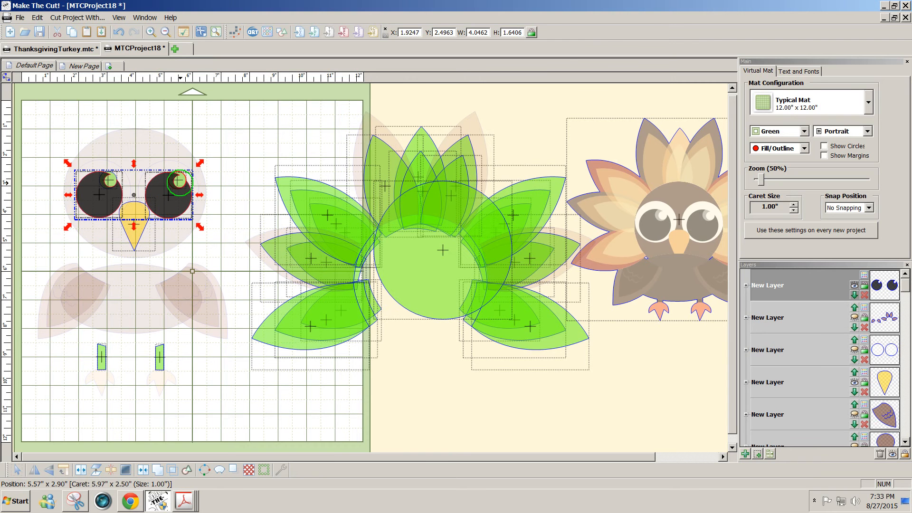
{"action": "left_click", "coordinate": [180, 183], "text": "shift"}
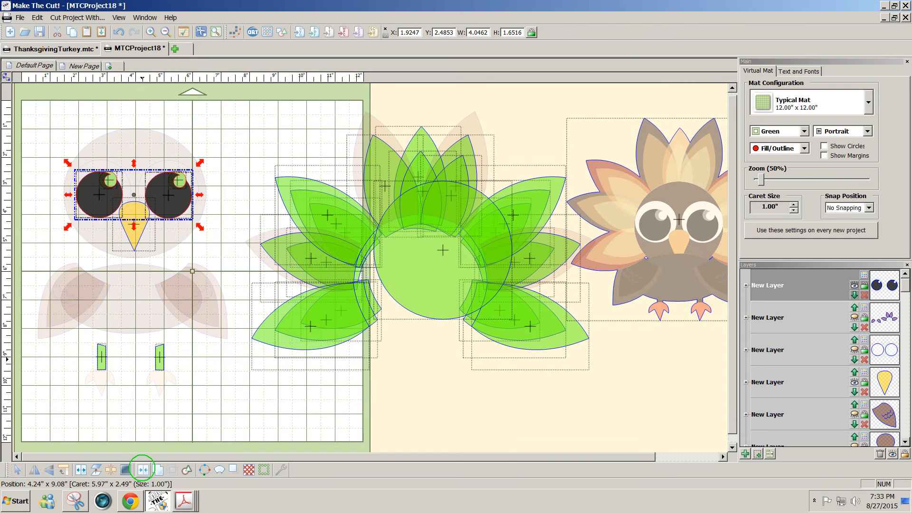
{"action": "left_click", "coordinate": [143, 469]}
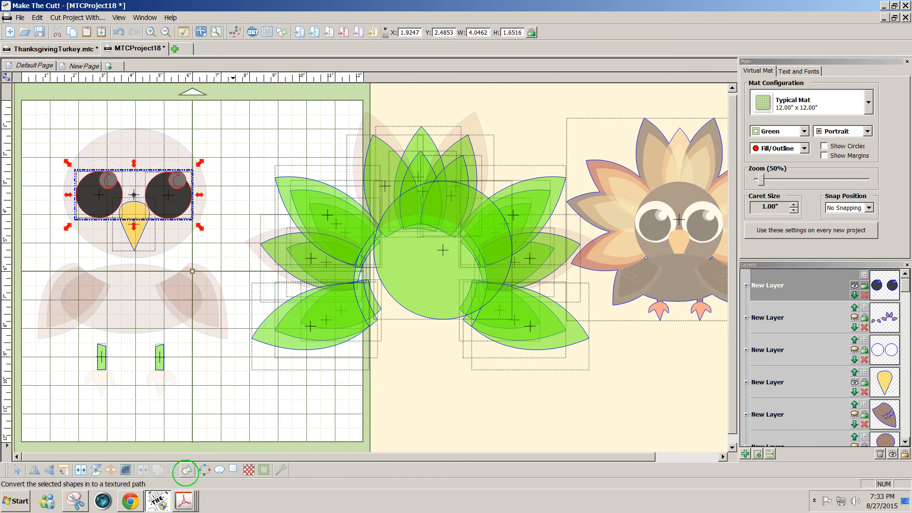
{"action": "left_click", "coordinate": [233, 186]}
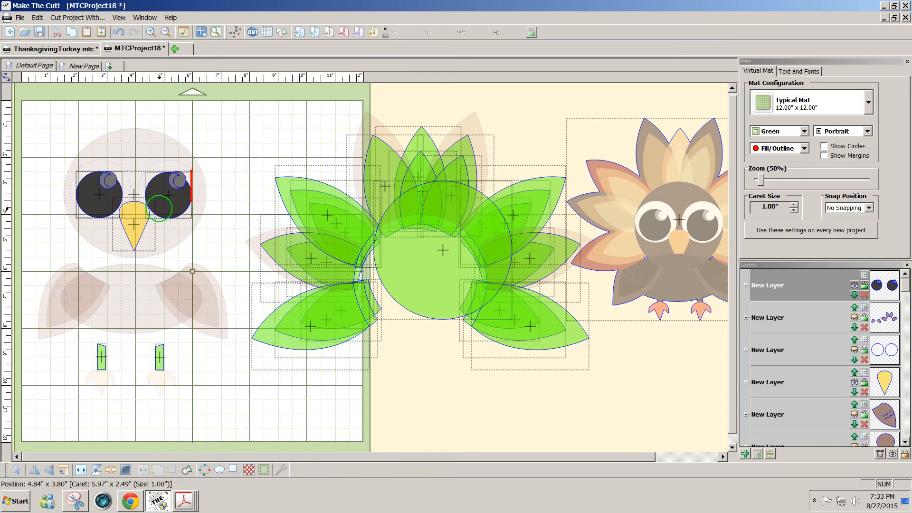
- Move the joined pupils and highlights aside to check the original pupils beneath, and undo the move
{"action": "left_click", "coordinate": [159, 207]}
{"action": "left_click_drag", "start_coordinate": [159, 208], "coordinate": [232, 161]}
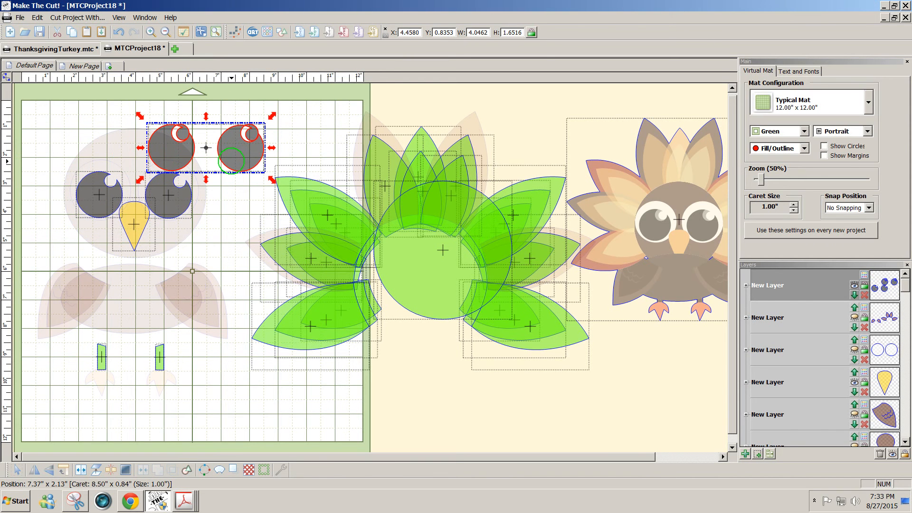
{"action": "key", "text": "ctrl+z"}
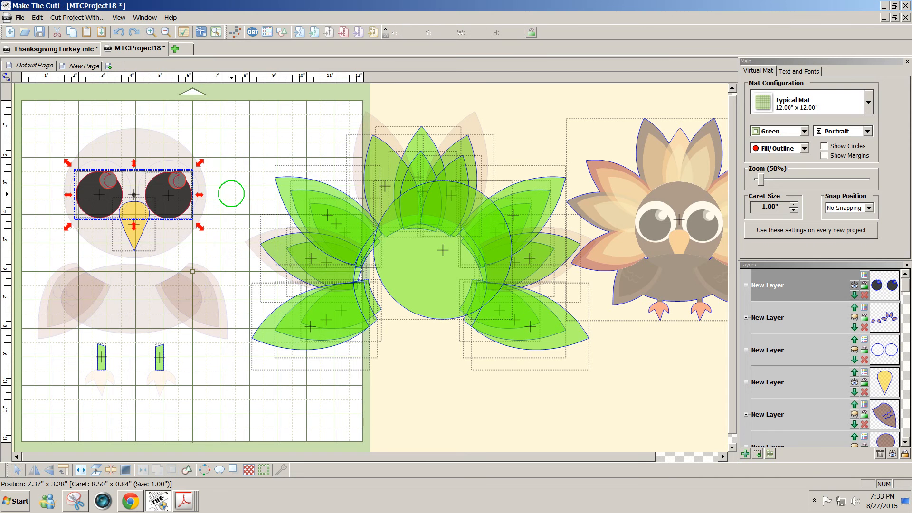
{"action": "left_click", "coordinate": [179, 186]}
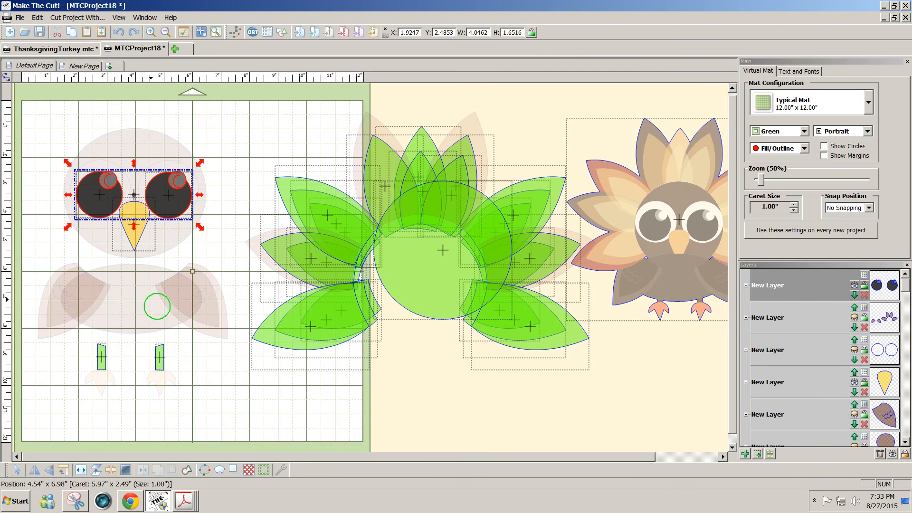
- Split the joined pupils-and-highlights copy into separate shapes and join only its two pupils together
{"action": "left_click", "coordinate": [80, 469]}
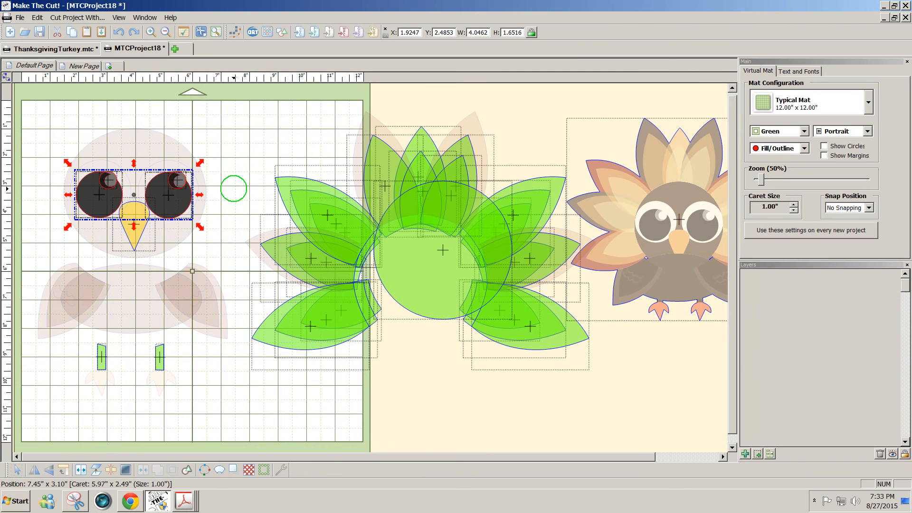
{"action": "left_click", "coordinate": [210, 198]}
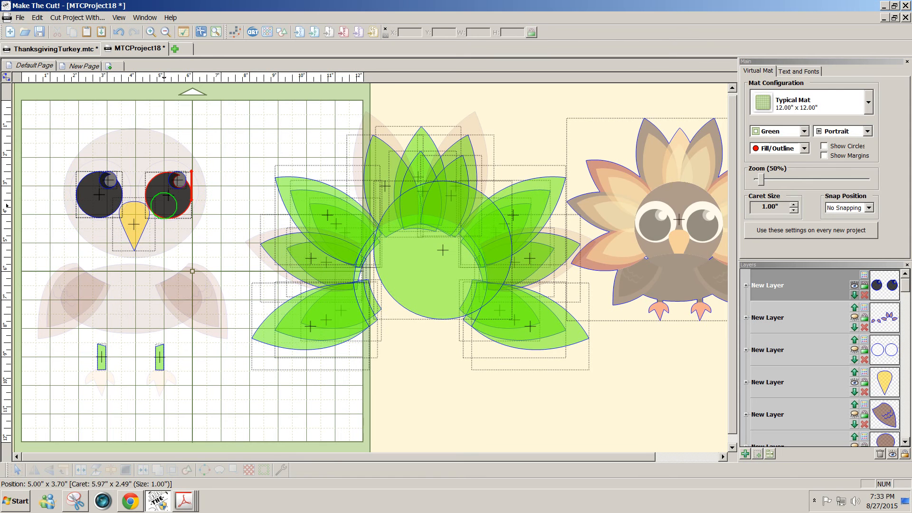
{"action": "left_click", "coordinate": [165, 204]}
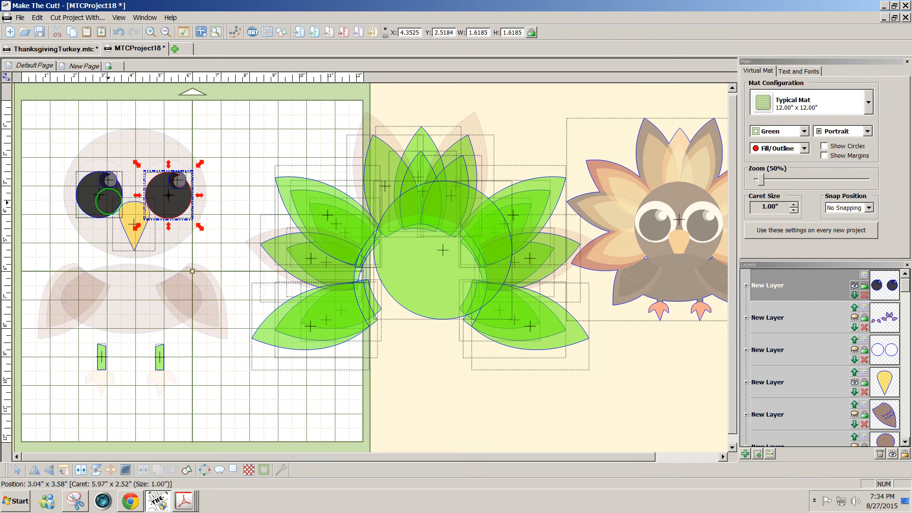
{"action": "left_click", "coordinate": [108, 201], "text": "shift"}
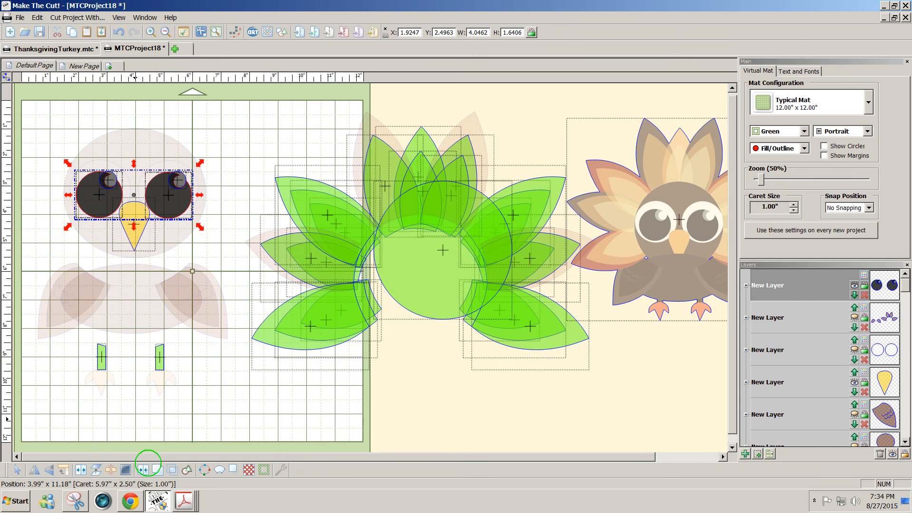
{"action": "left_click", "coordinate": [206, 175]}
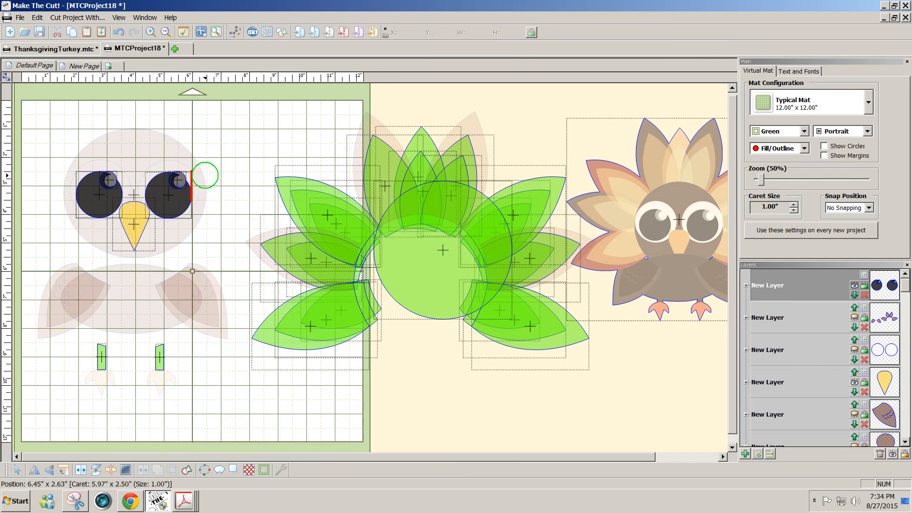
- Join the two small highlight circles on the turkey's eyes into one shape
{"action": "left_click", "coordinate": [177, 180]}
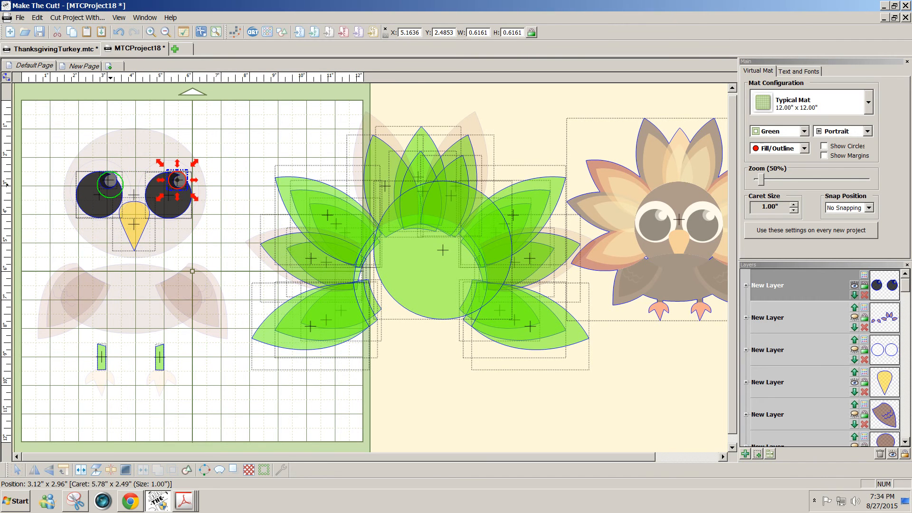
{"action": "left_click", "coordinate": [109, 180], "text": "shift"}
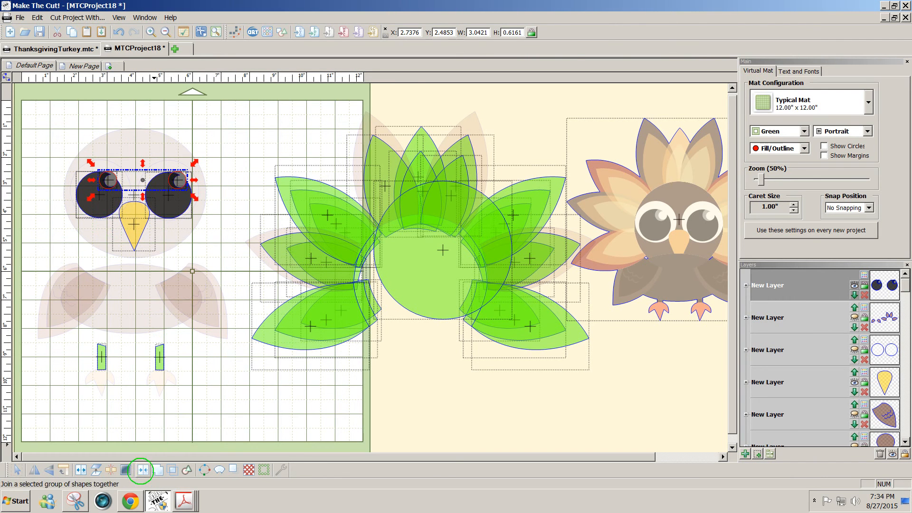
{"action": "left_click", "coordinate": [142, 470]}
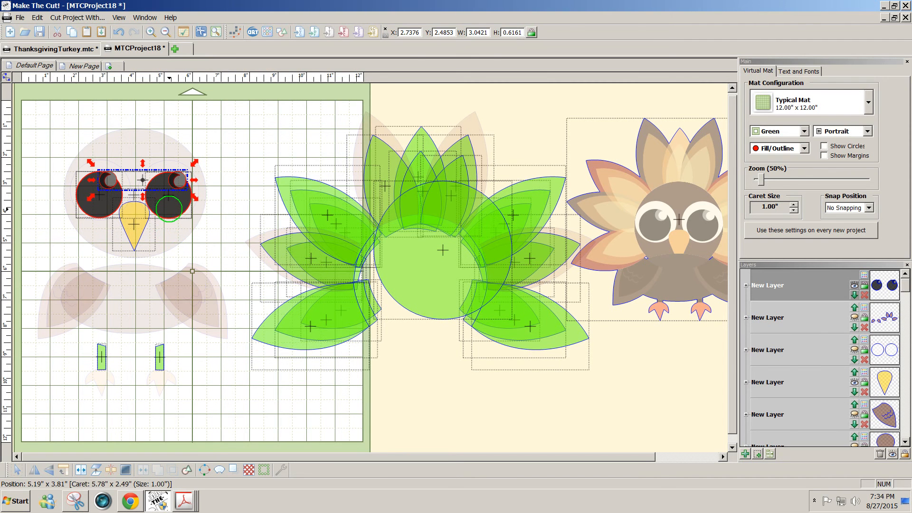
- Cut the joined highlight circles out of the joined pupils with a B-A Difference Boolean Join
{"action": "left_click", "coordinate": [168, 209], "text": "shift"}
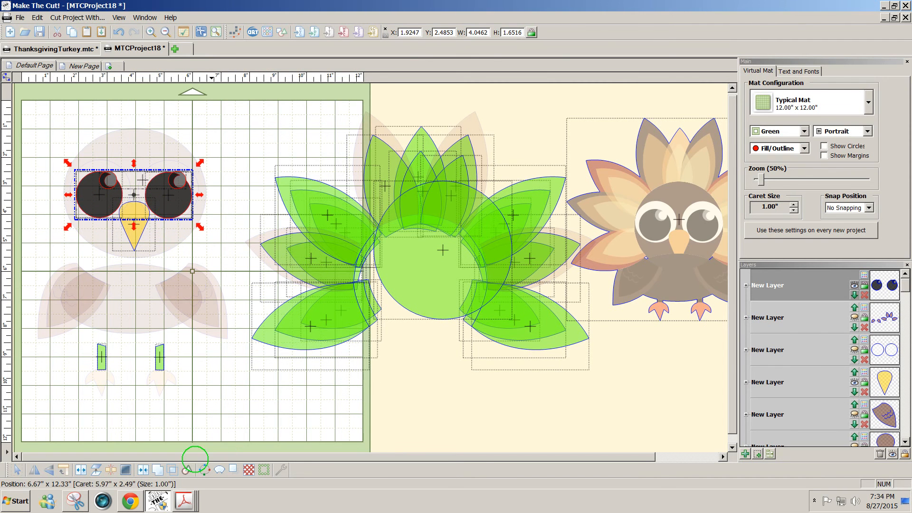
{"action": "left_click", "coordinate": [172, 467]}
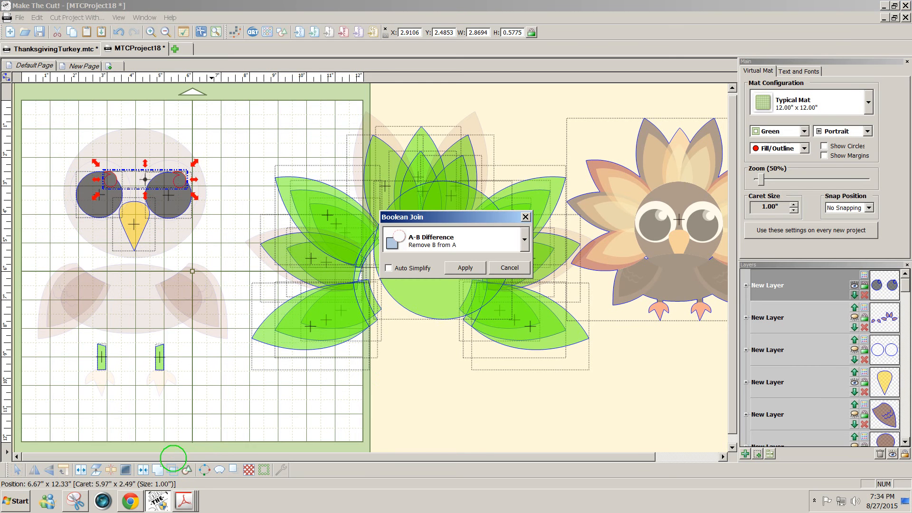
{"action": "left_click", "coordinate": [522, 242]}
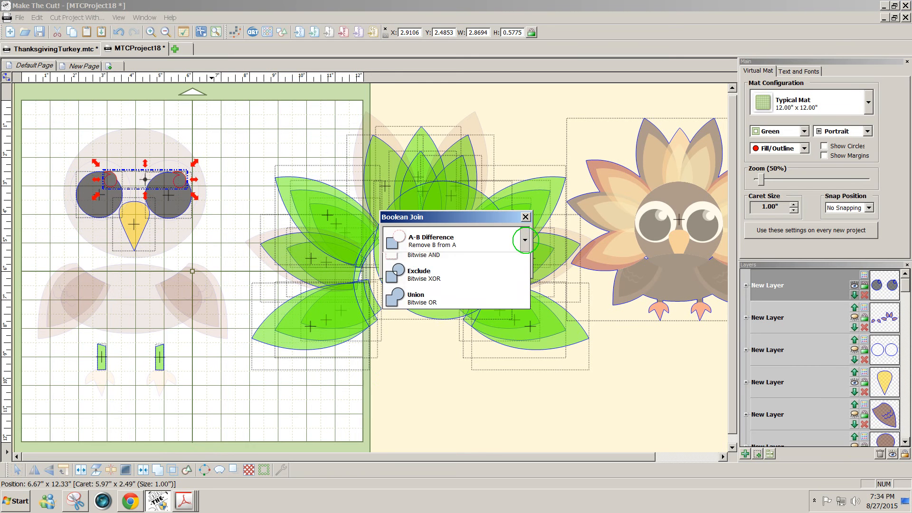
{"action": "left_click", "coordinate": [454, 285]}
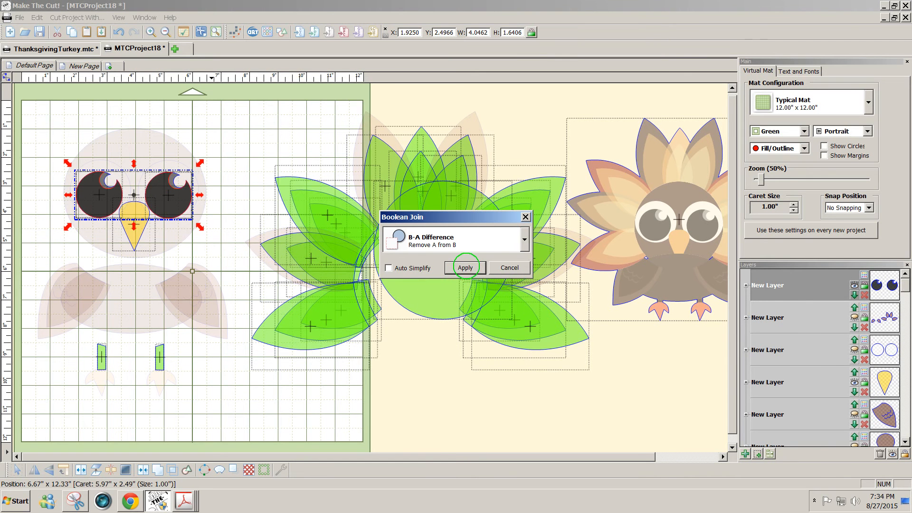
{"action": "left_click", "coordinate": [465, 267]}
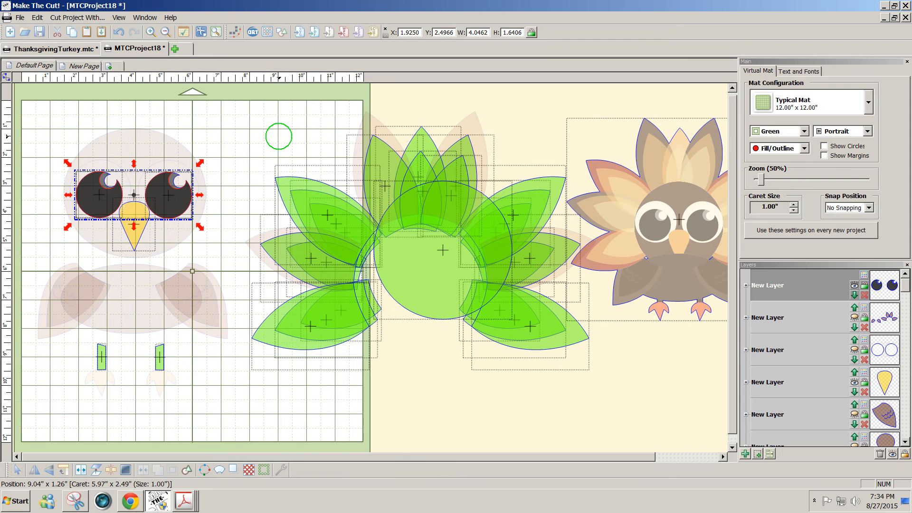
- Move the two remaining separate pupils onto their own new layer and hide that layer
{"action": "left_click", "coordinate": [279, 137]}
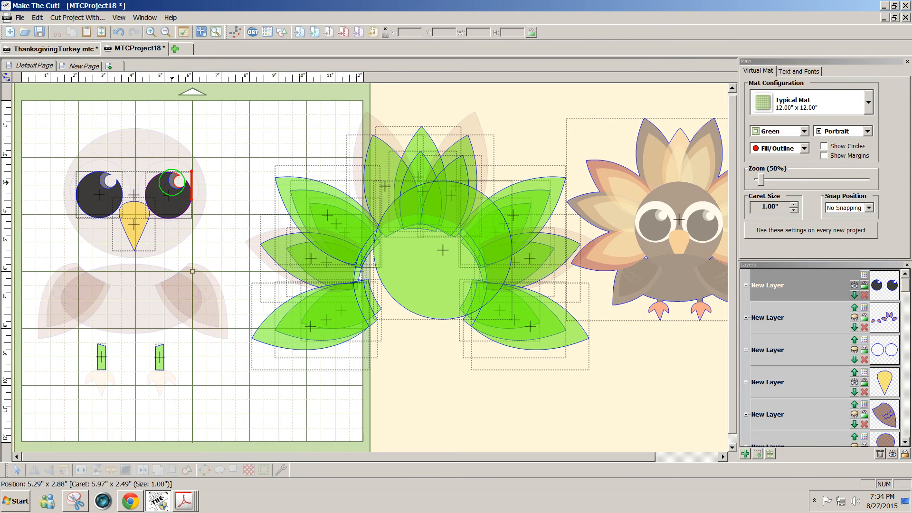
{"action": "left_click", "coordinate": [169, 180]}
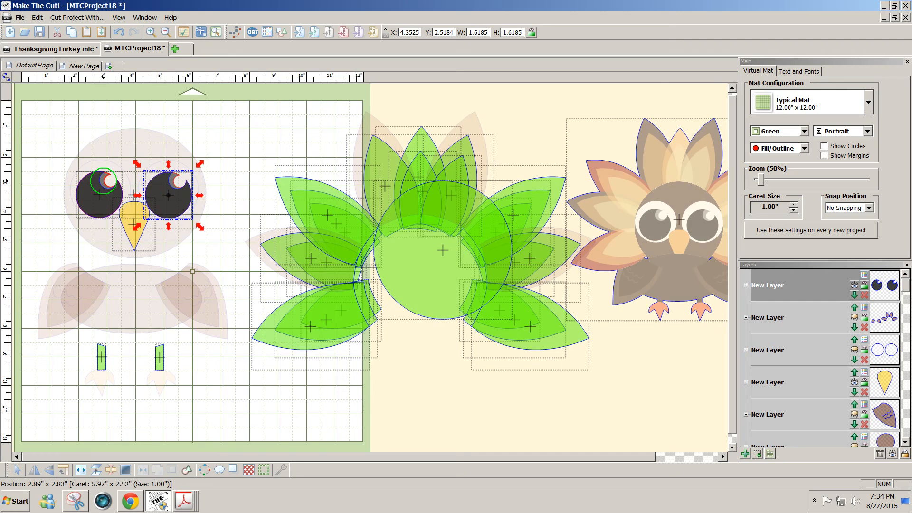
{"action": "left_click", "coordinate": [103, 180], "text": "shift"}
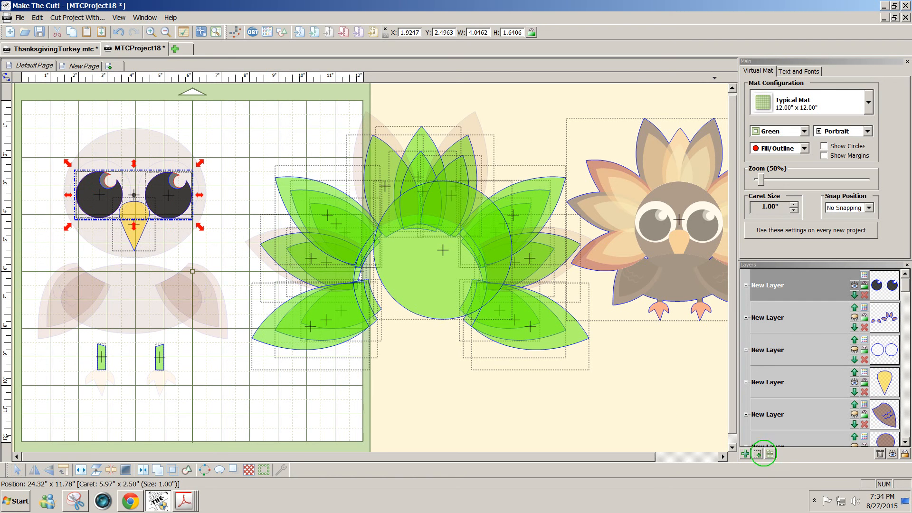
{"action": "left_click", "coordinate": [757, 454]}
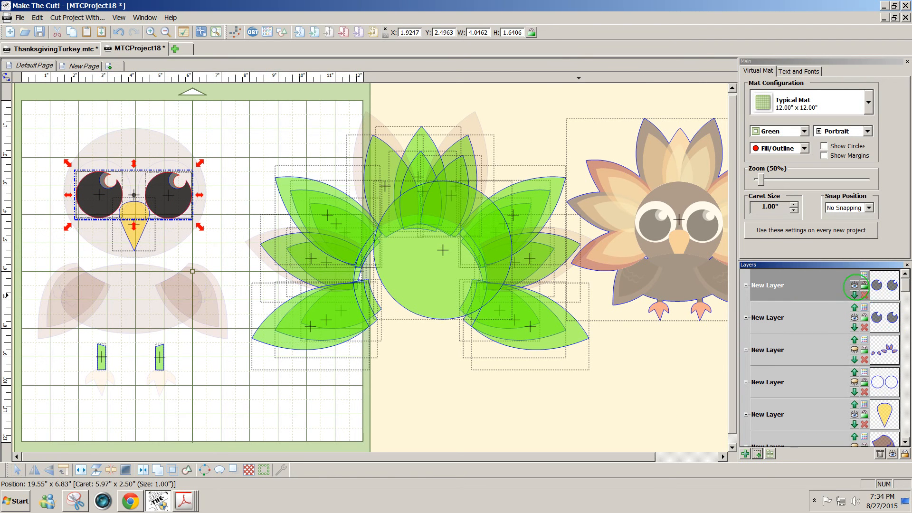
{"action": "left_click", "coordinate": [853, 285]}
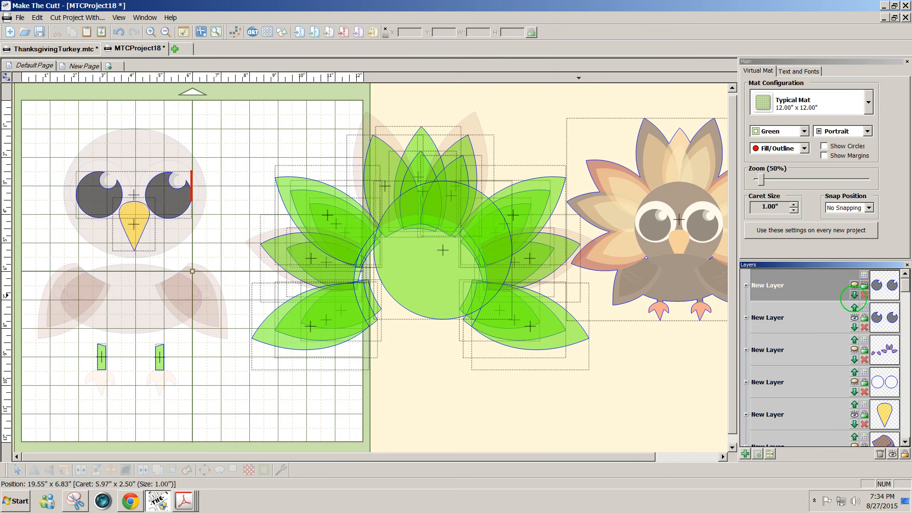
- Color the visible layer with the notched pupils black
{"action": "left_click", "coordinate": [864, 308]}
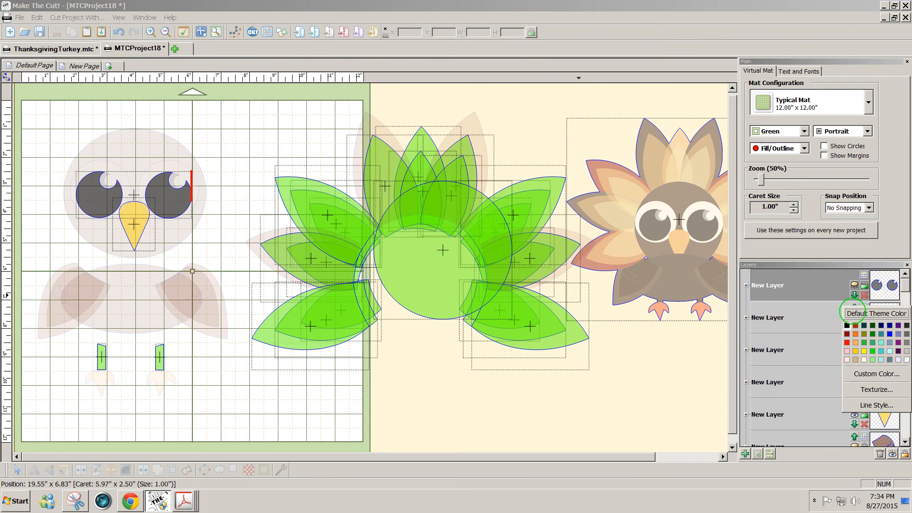
{"action": "left_click", "coordinate": [847, 325]}
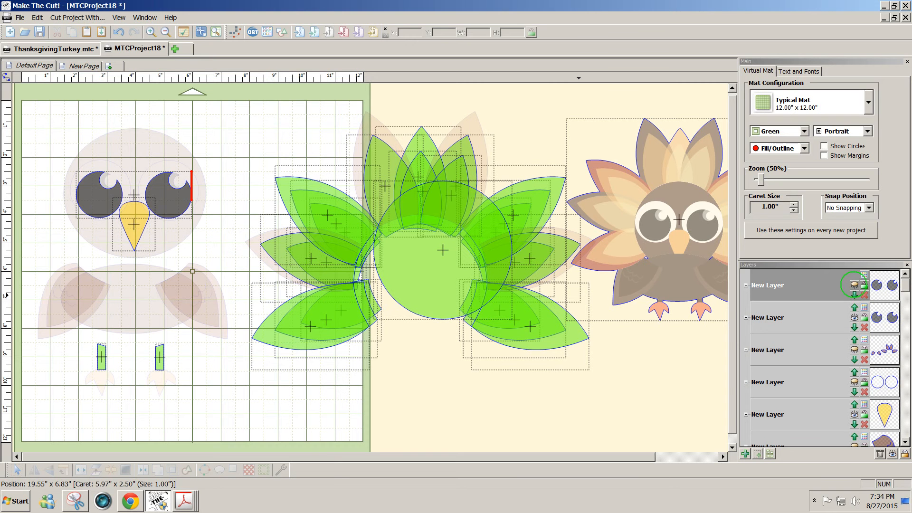
{"action": "left_click", "coordinate": [854, 285]}
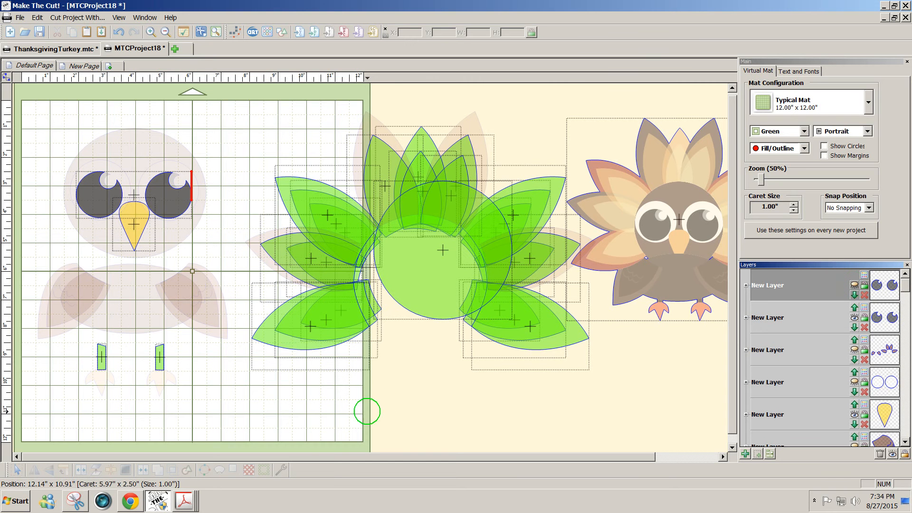
- Join the two green leg pieces below the wings, move them to a new layer and color it reddish-brown
{"action": "left_click_drag", "start_coordinate": [207, 369], "coordinate": [80, 340]}
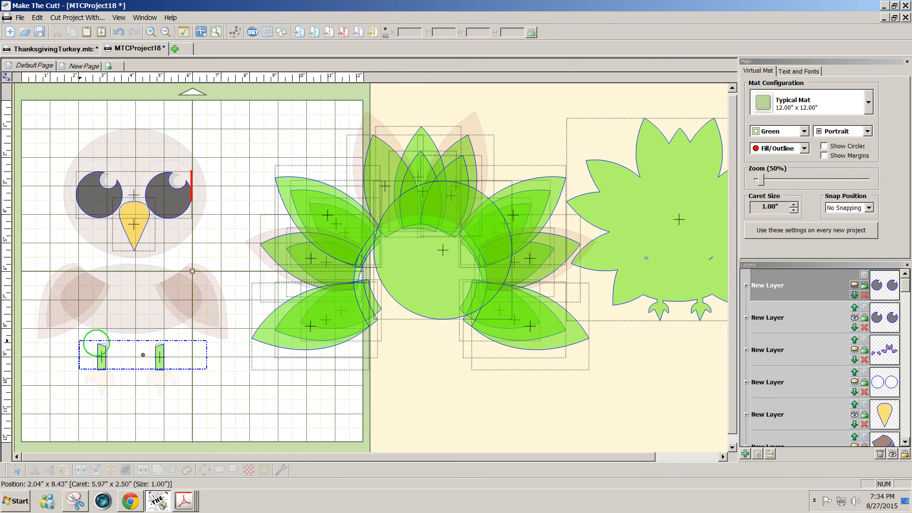
{"action": "left_click_drag", "start_coordinate": [184, 386], "coordinate": [92, 373]}
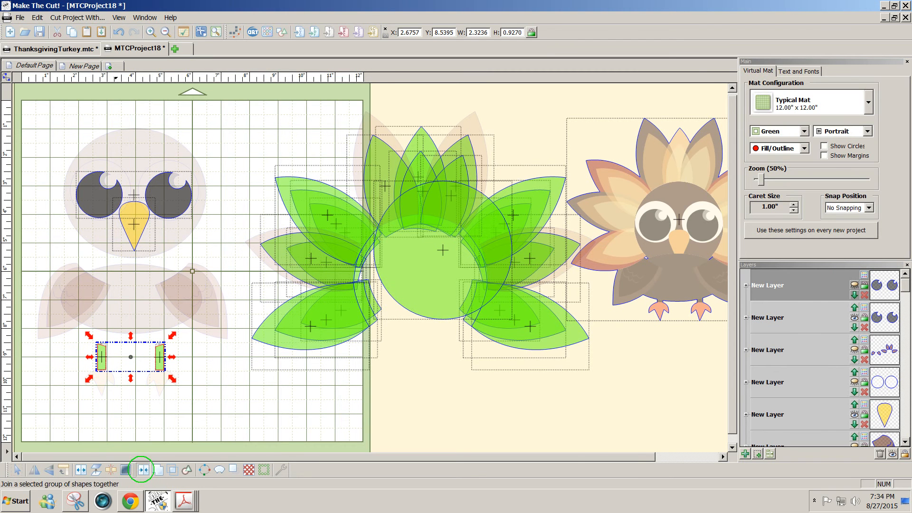
{"action": "left_click", "coordinate": [125, 470]}
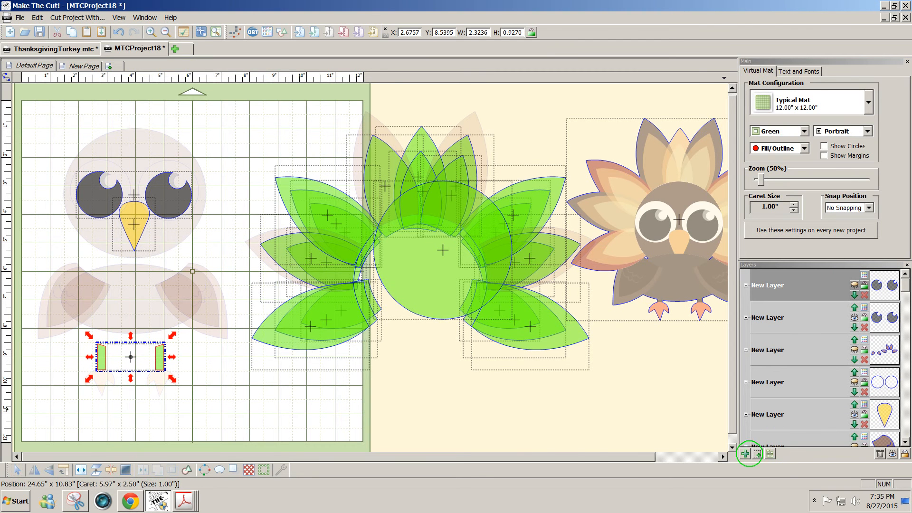
{"action": "left_click_drag", "start_coordinate": [905, 292], "coordinate": [904, 285]}
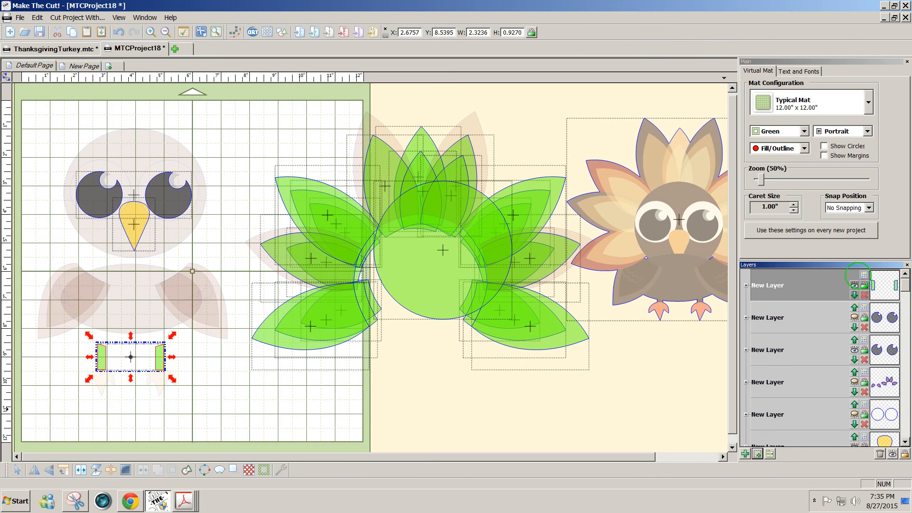
{"action": "left_click", "coordinate": [864, 275]}
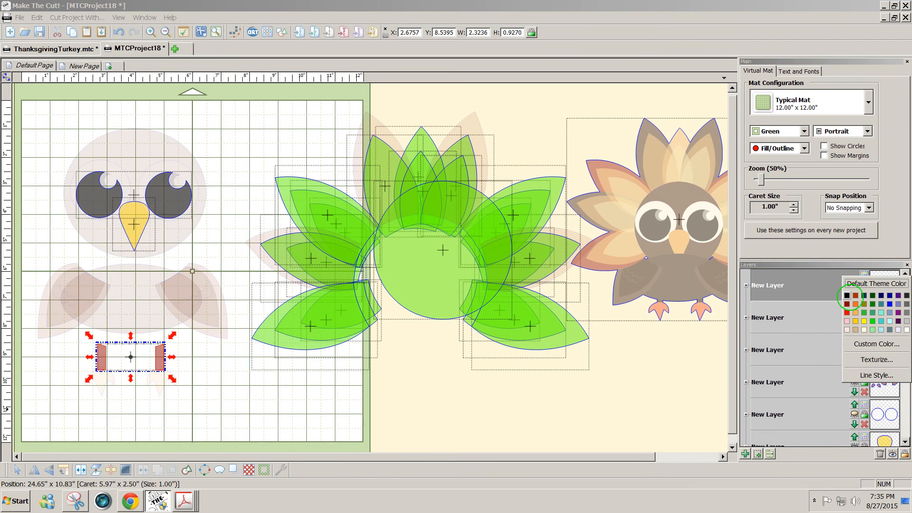
{"action": "left_click", "coordinate": [856, 296]}
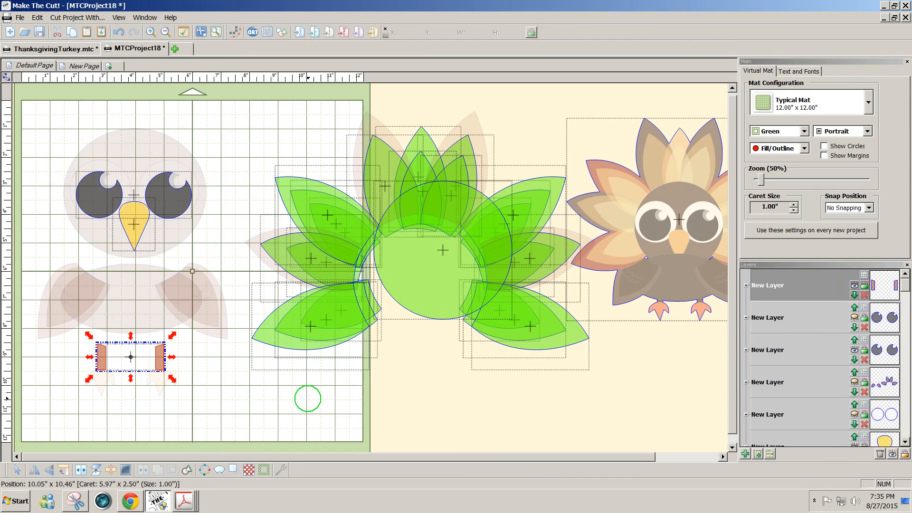
{"action": "left_click", "coordinate": [308, 398]}
- Join the four large outer feathers, the upper and lower one on each side of the tail, into one shape
{"action": "left_click_drag", "start_coordinate": [332, 457], "coordinate": [388, 459]}
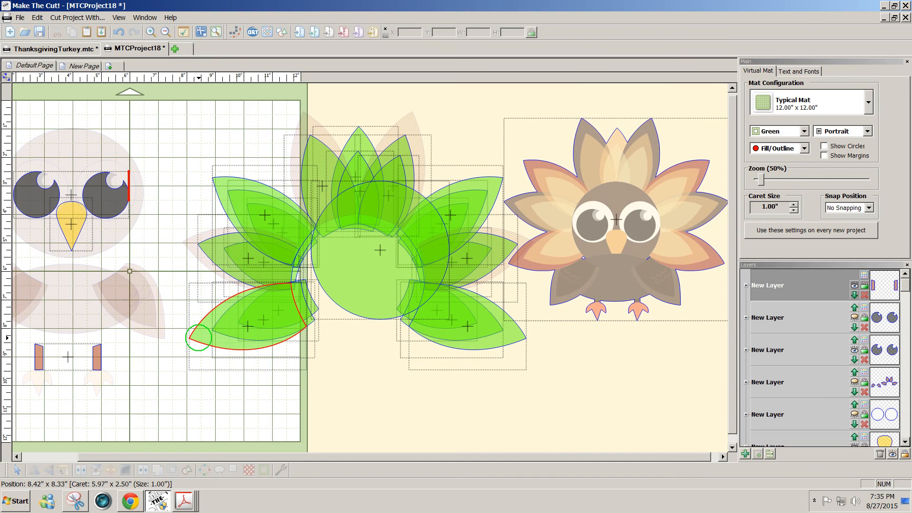
{"action": "left_click", "coordinate": [198, 337]}
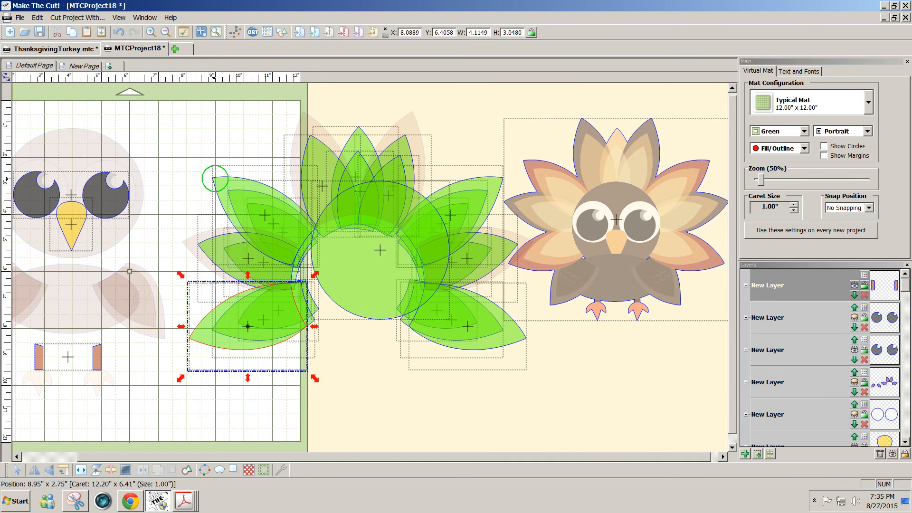
{"action": "left_click", "coordinate": [215, 179], "text": "shift"}
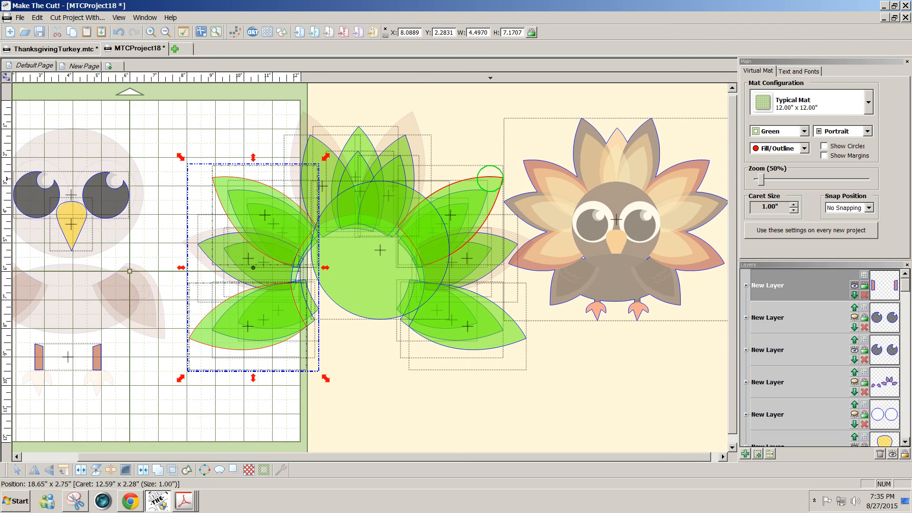
{"action": "left_click", "coordinate": [495, 186], "text": "shift"}
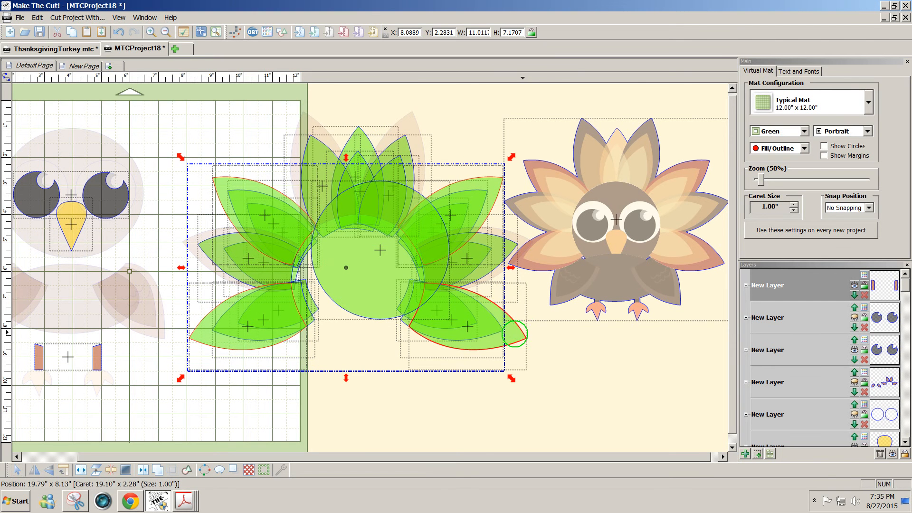
{"action": "left_click", "coordinate": [518, 335], "text": "shift"}
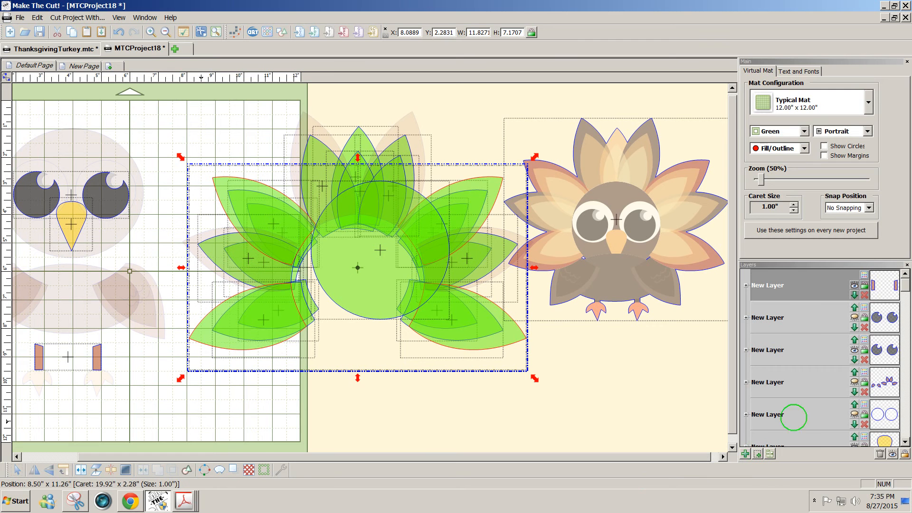
- Move the four joined outer feathers onto a new layer, color it reddish-brown and hide the layer
{"action": "left_click", "coordinate": [758, 454]}
{"action": "left_click", "coordinate": [864, 275]}
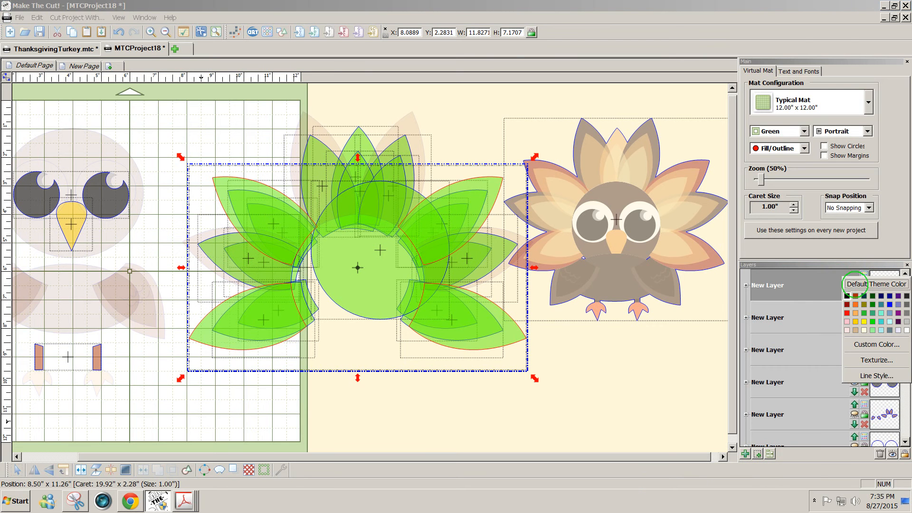
{"action": "left_click", "coordinate": [857, 294]}
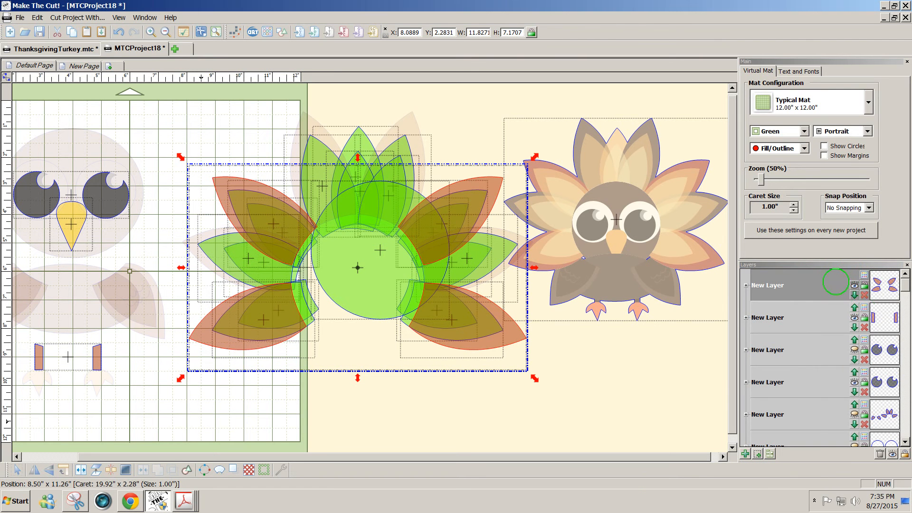
{"action": "left_click", "coordinate": [854, 285]}
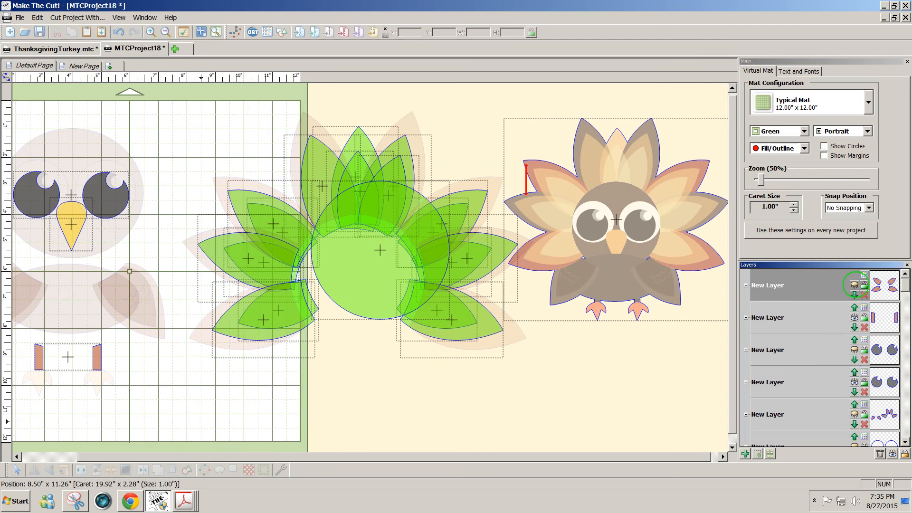
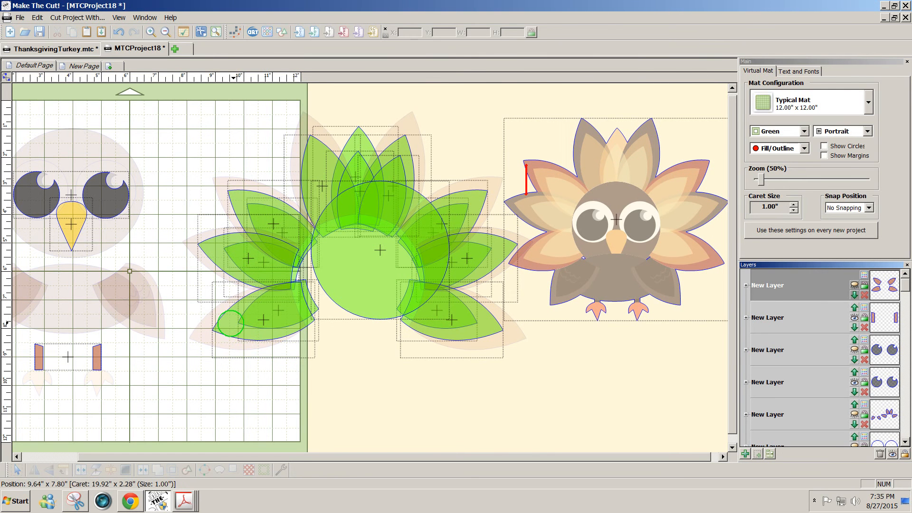
- Join the four mid-sized feathers, the upper and lower one on each side of the tail, into one shape
{"action": "left_click", "coordinate": [227, 329]}
{"action": "left_click", "coordinate": [228, 326]}
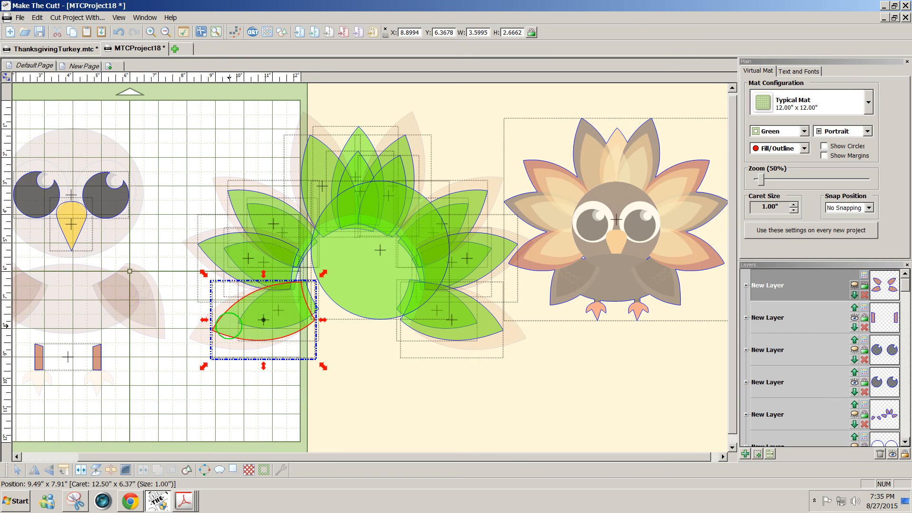
{"action": "left_click", "coordinate": [235, 208], "text": "shift"}
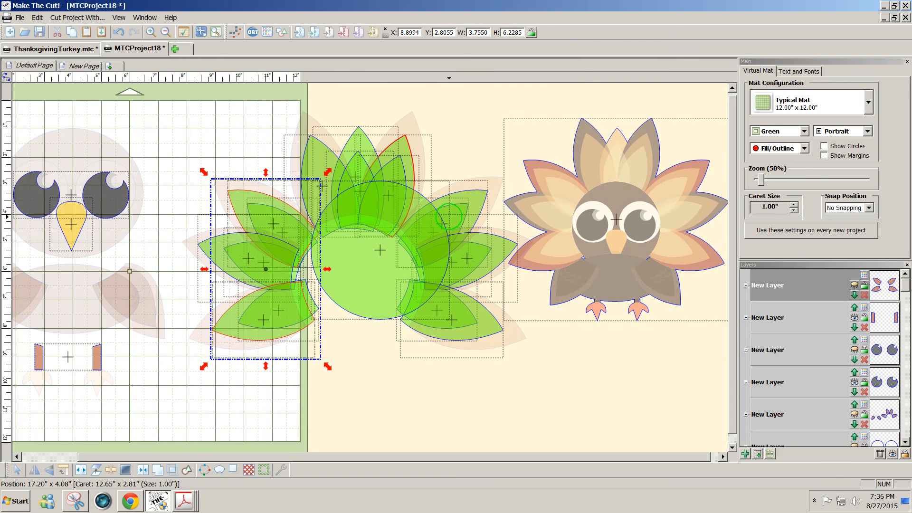
{"action": "left_click", "coordinate": [478, 201], "text": "shift"}
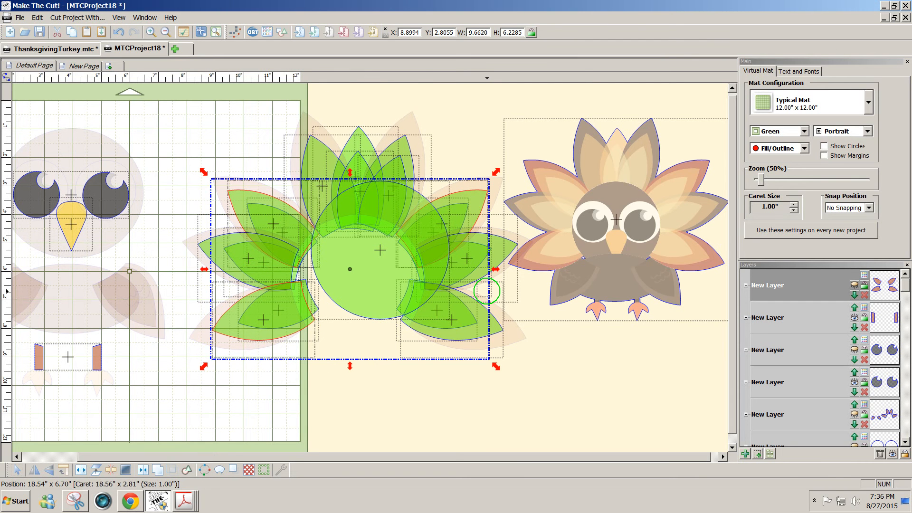
{"action": "left_click", "coordinate": [485, 315], "text": "shift"}
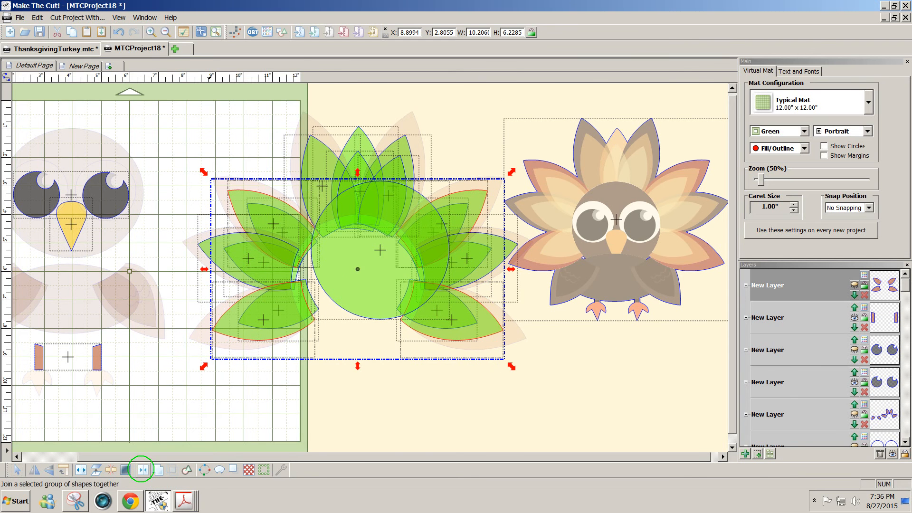
{"action": "left_click", "coordinate": [142, 468]}
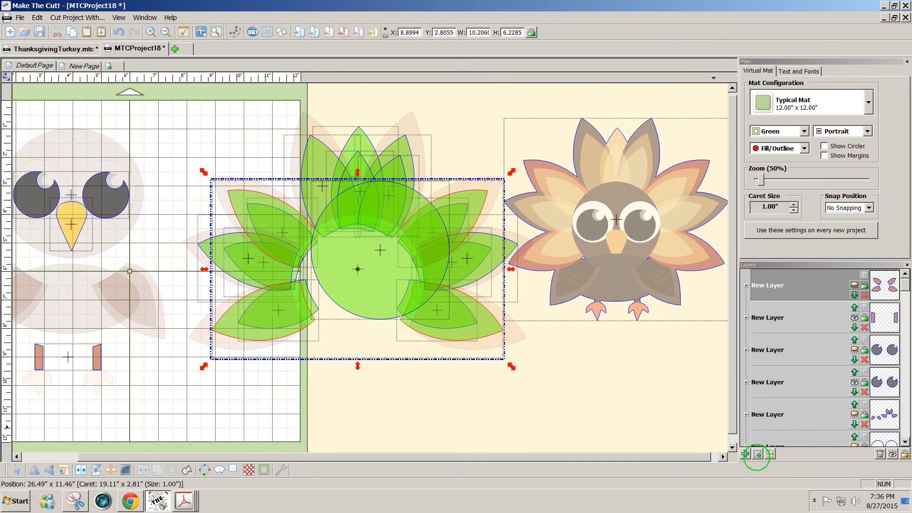
- Move the four joined mid-sized feathers onto a new layer, color it tan and hide the layer
{"action": "left_click", "coordinate": [758, 454]}
{"action": "left_click", "coordinate": [864, 275]}
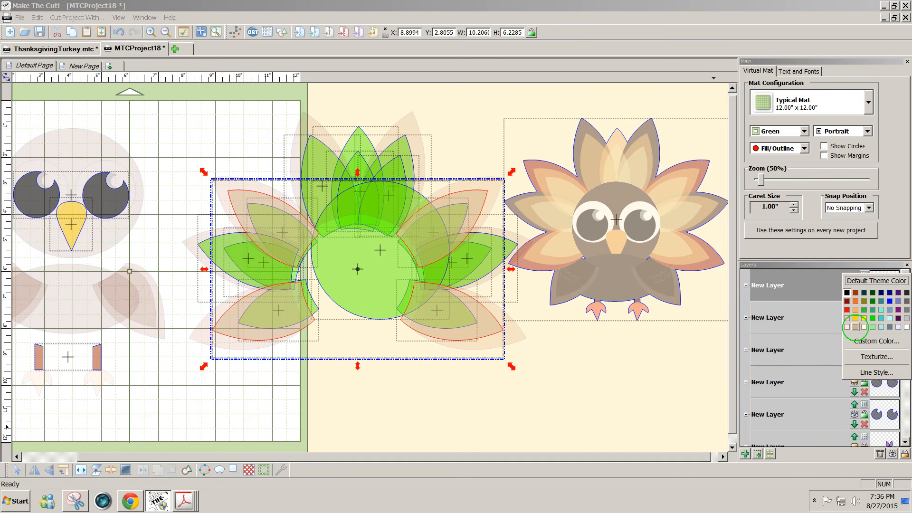
{"action": "left_click", "coordinate": [855, 327]}
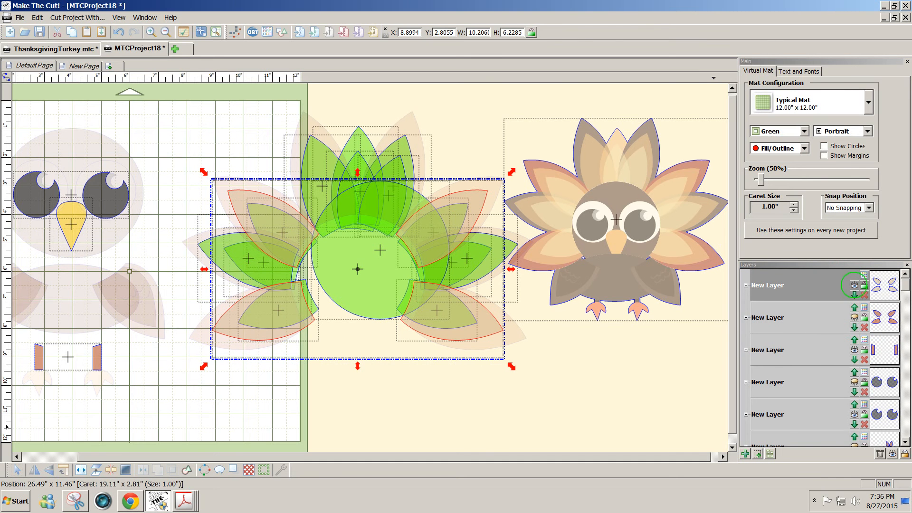
{"action": "left_click", "coordinate": [854, 286]}
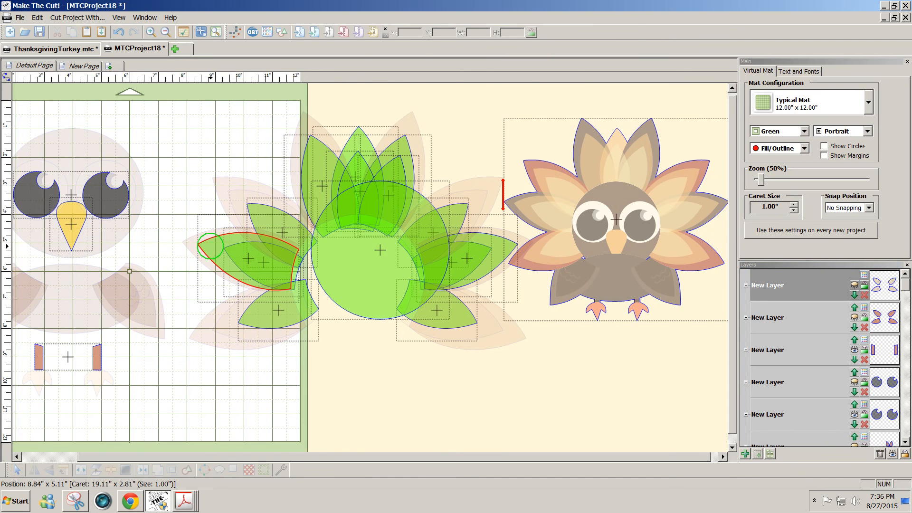
- Move the five remaining larger feathers, the three upright ones and the middle one on each side, onto a new layer
{"action": "left_click", "coordinate": [210, 245]}
{"action": "left_click", "coordinate": [350, 158], "text": "shift"}
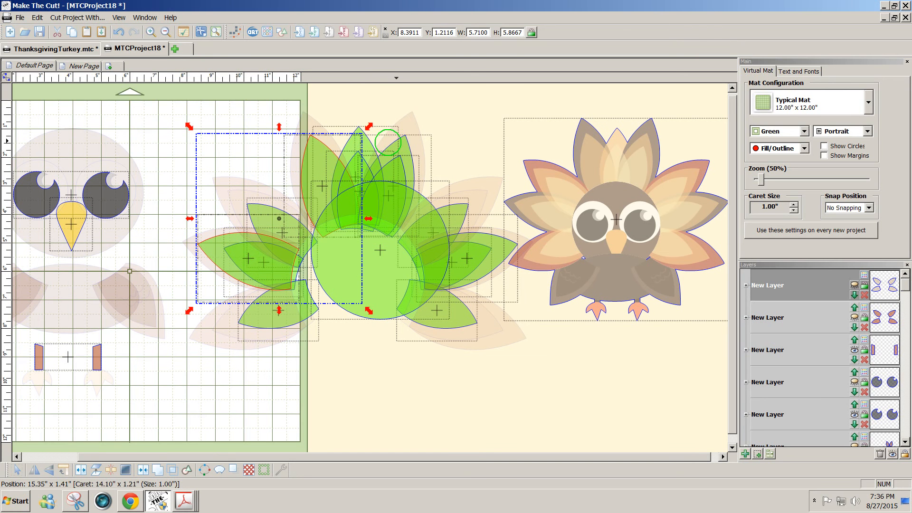
{"action": "left_click", "coordinate": [402, 148], "text": "shift"}
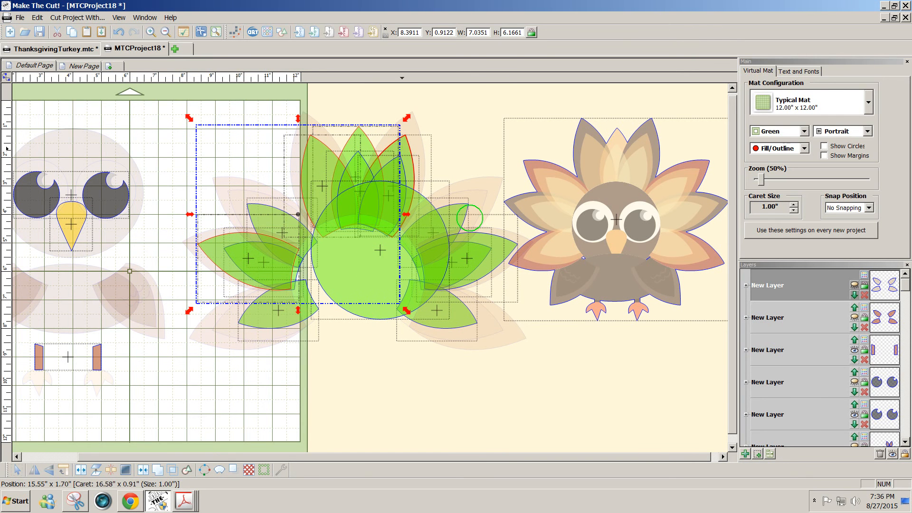
{"action": "left_click", "coordinate": [482, 242], "text": "shift"}
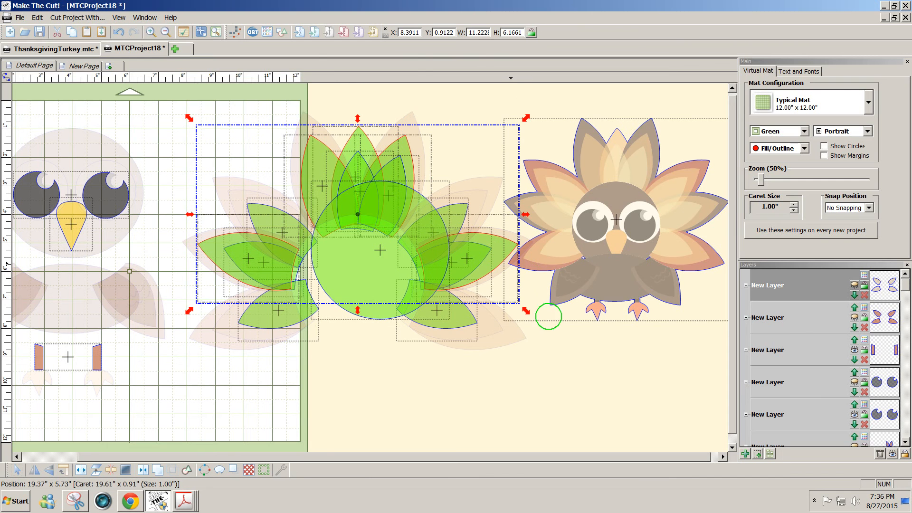
{"action": "left_click", "coordinate": [757, 454]}
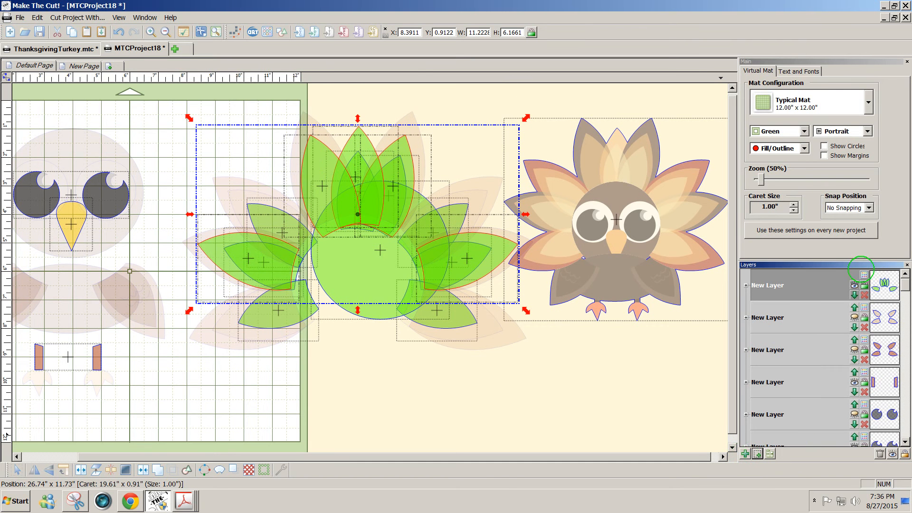
- Color the new layer with the five feathers pale cream and hide the layer
{"action": "left_click", "coordinate": [863, 276]}
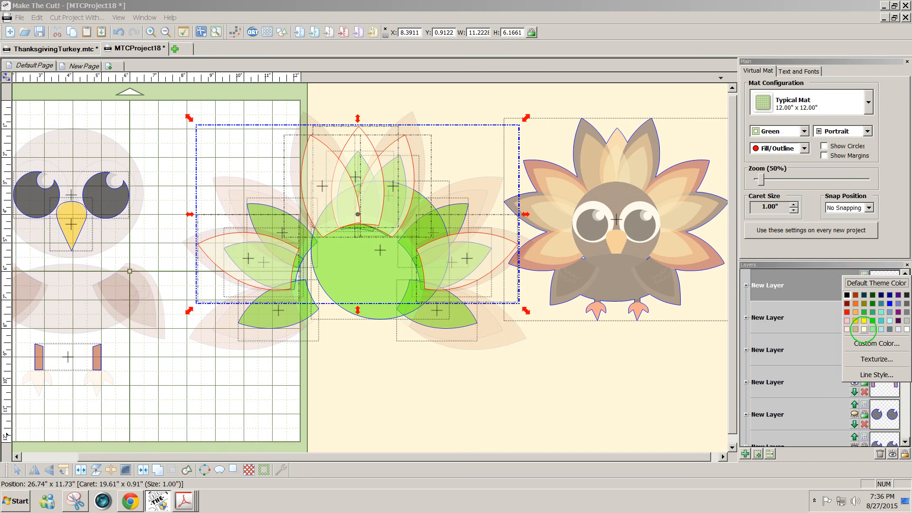
{"action": "left_click", "coordinate": [864, 330]}
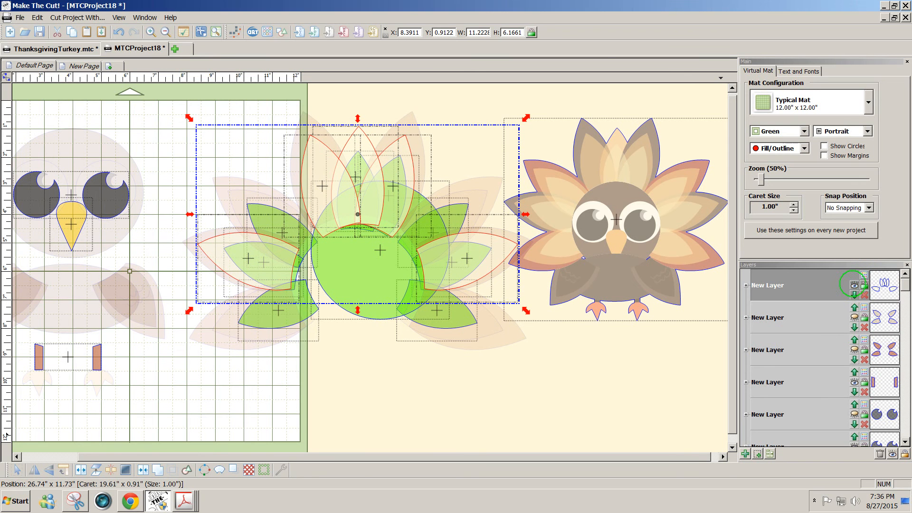
{"action": "left_click", "coordinate": [854, 285]}
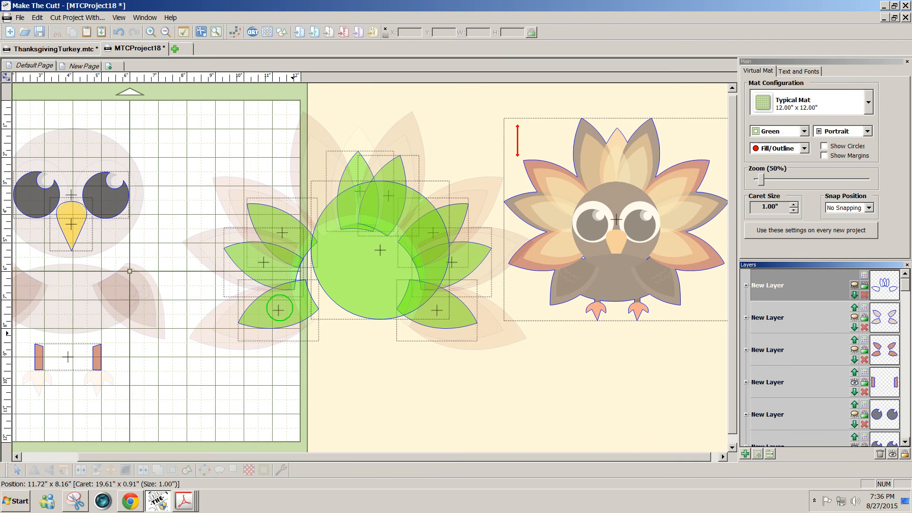
- Select the small inner feathers together, including the lower and middle ones on the tail's left side and the two upright ones
{"action": "left_click", "coordinate": [617, 166]}
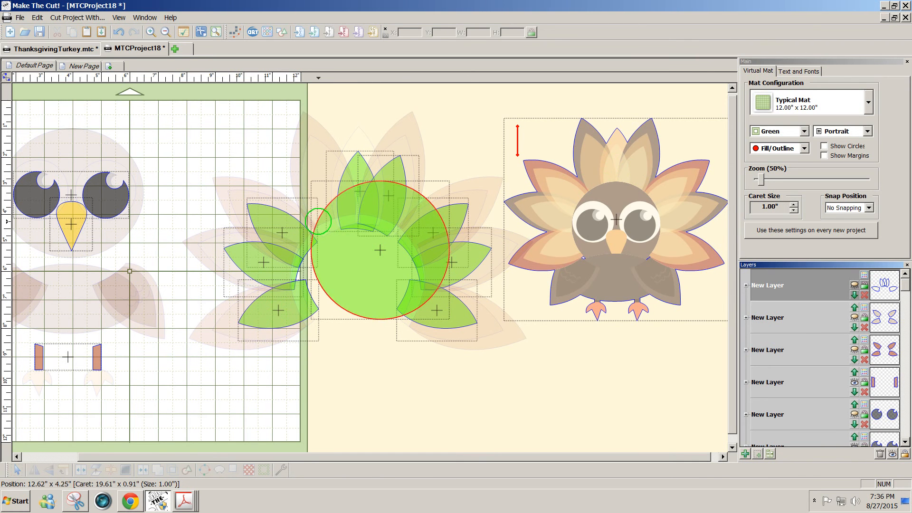
{"action": "left_click", "coordinate": [272, 314]}
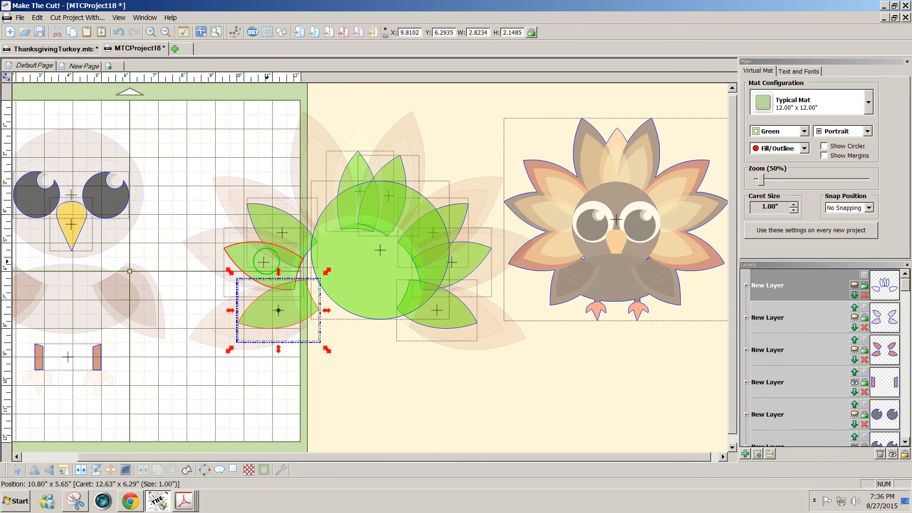
{"action": "left_click", "coordinate": [277, 229]}
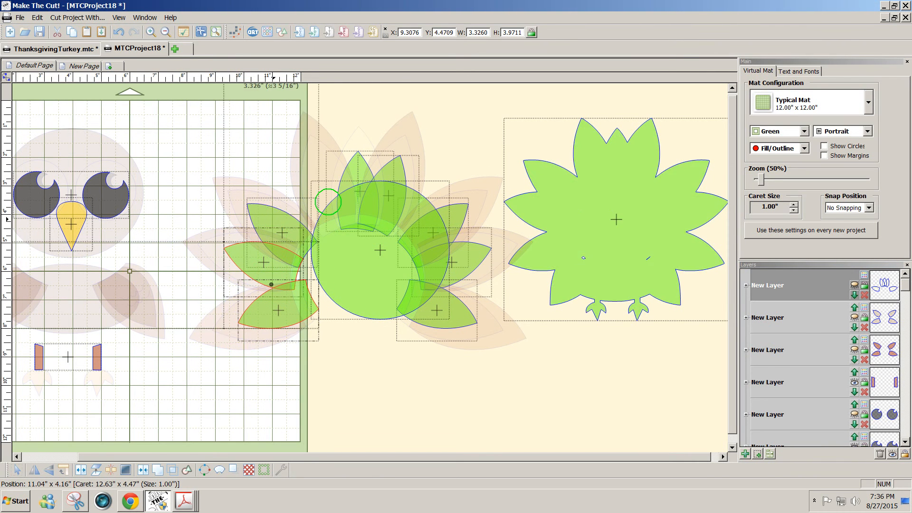
{"action": "left_click", "coordinate": [350, 177], "text": "shift"}
{"action": "left_click", "coordinate": [395, 166], "text": "shift"}
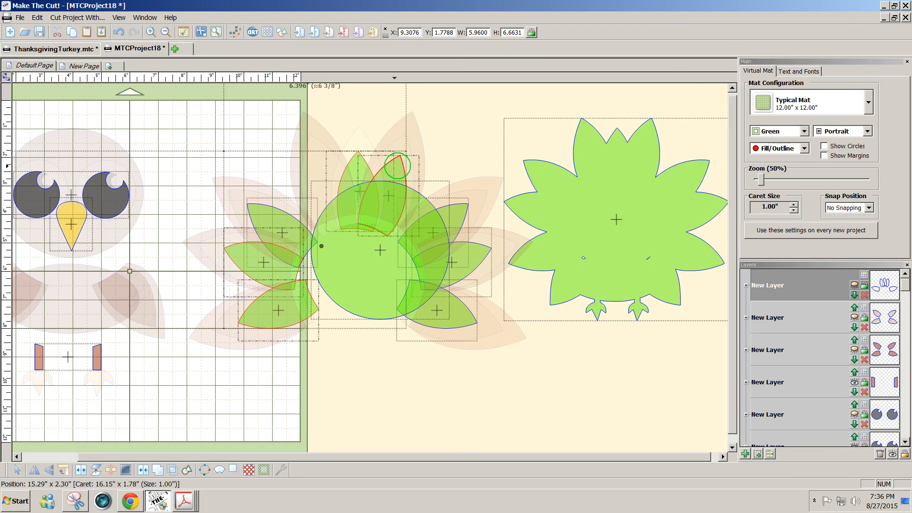
- Add the remaining small inner feathers to the selection, except the upper-left one, and move them onto a new cream-coloured layer
{"action": "left_click", "coordinate": [476, 254], "text": "shift"}
{"action": "left_click", "coordinate": [477, 255], "text": "shift"}
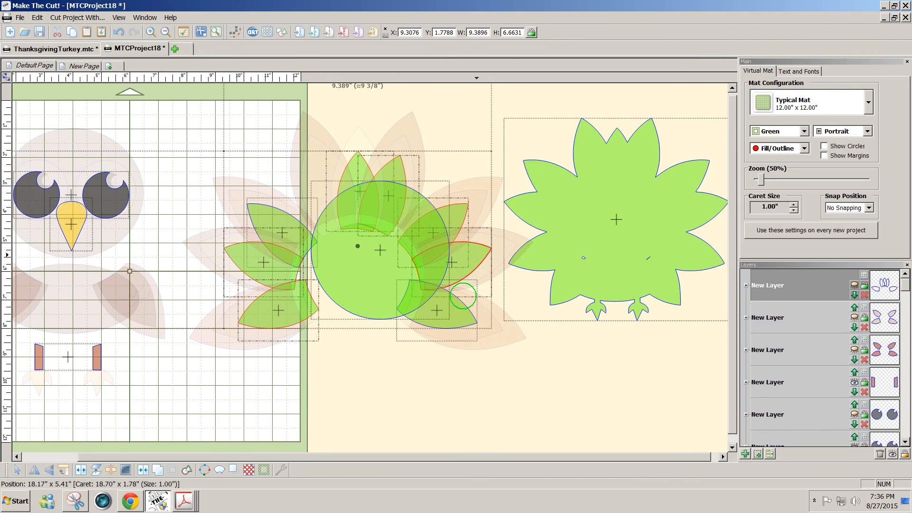
{"action": "left_click", "coordinate": [458, 317], "text": "shift"}
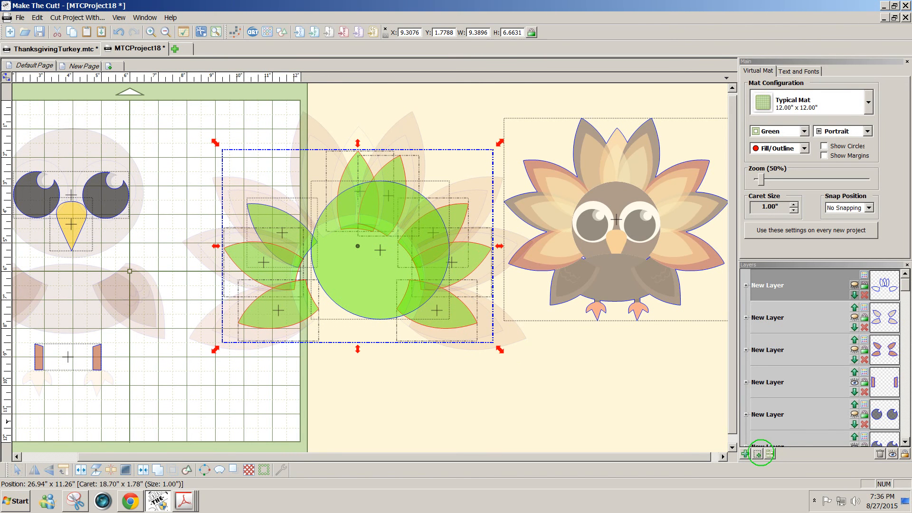
{"action": "left_click", "coordinate": [757, 453]}
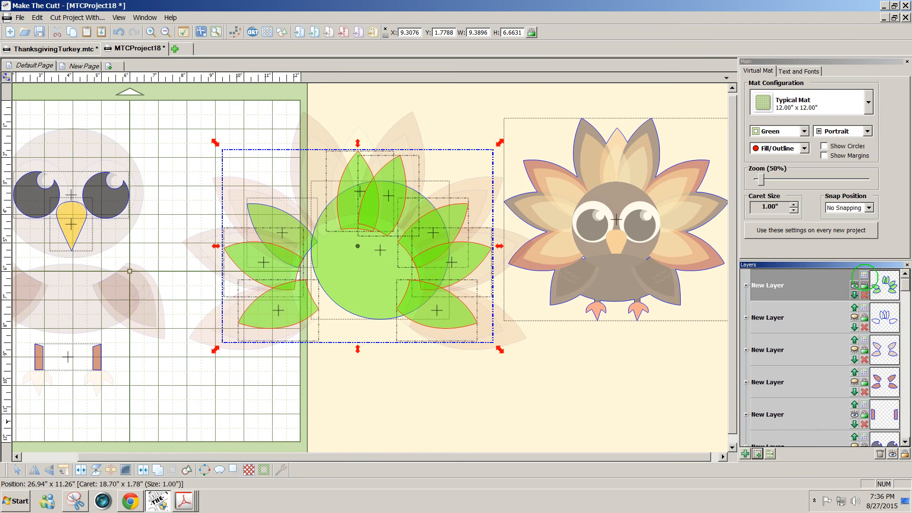
{"action": "left_click", "coordinate": [864, 275]}
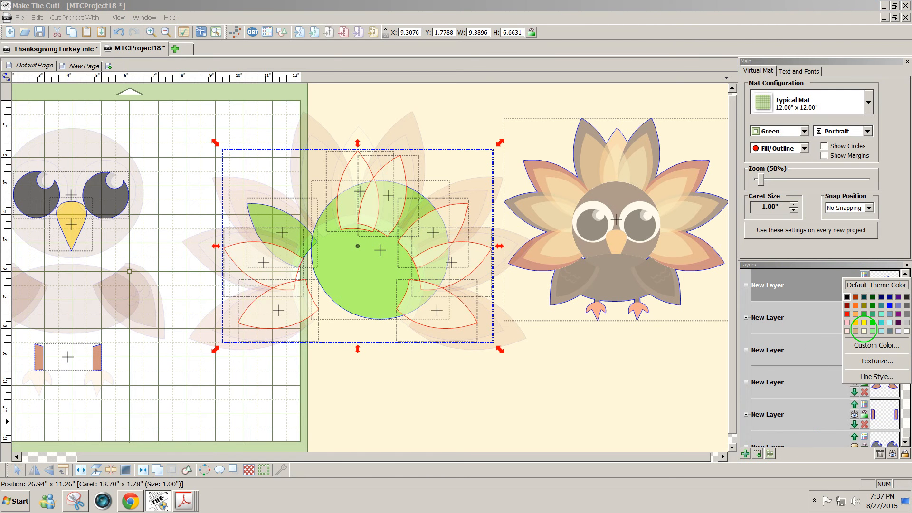
{"action": "left_click", "coordinate": [863, 331]}
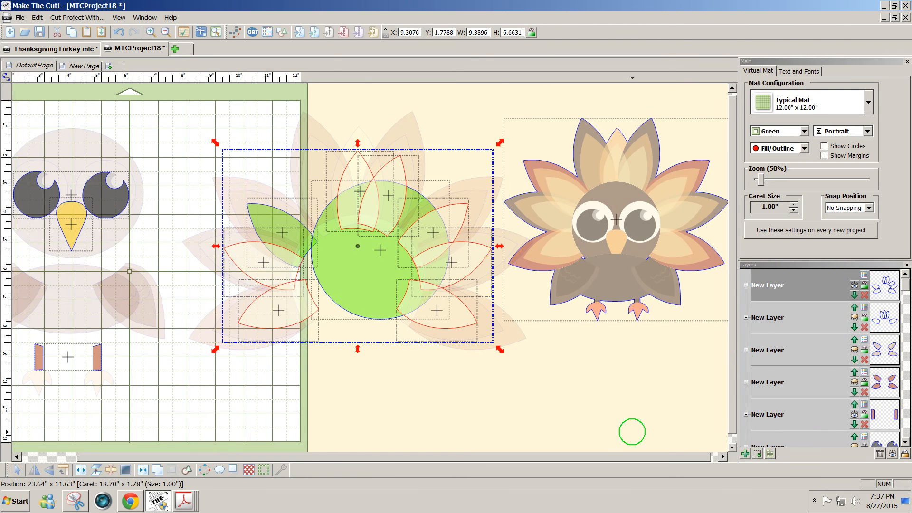
{"action": "left_click", "coordinate": [617, 401]}
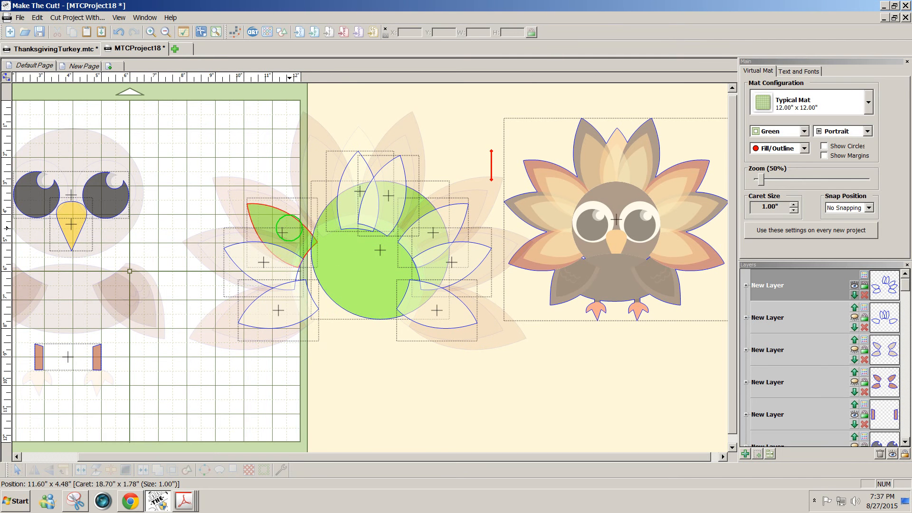
- Move the remaining green inner feather at the upper left onto its own new layer and colour it cream
{"action": "left_click", "coordinate": [284, 227]}
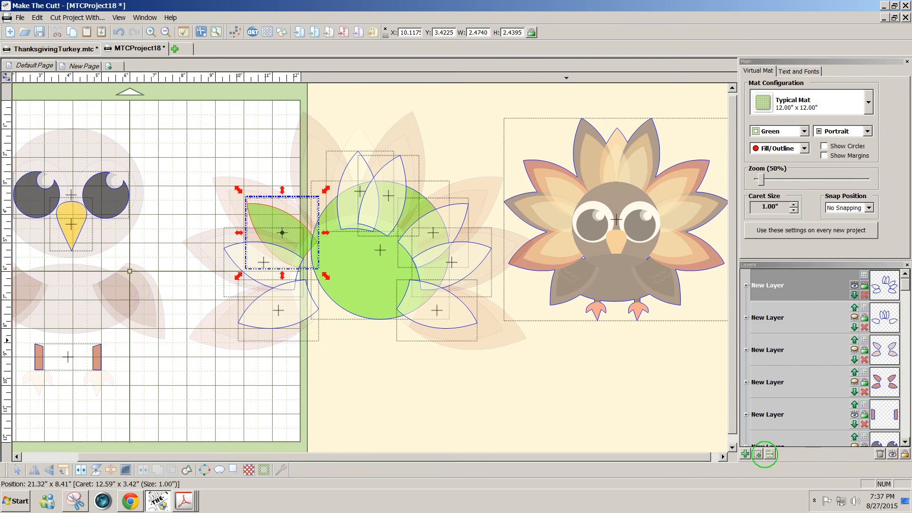
{"action": "left_click", "coordinate": [758, 454]}
{"action": "left_click", "coordinate": [865, 275]}
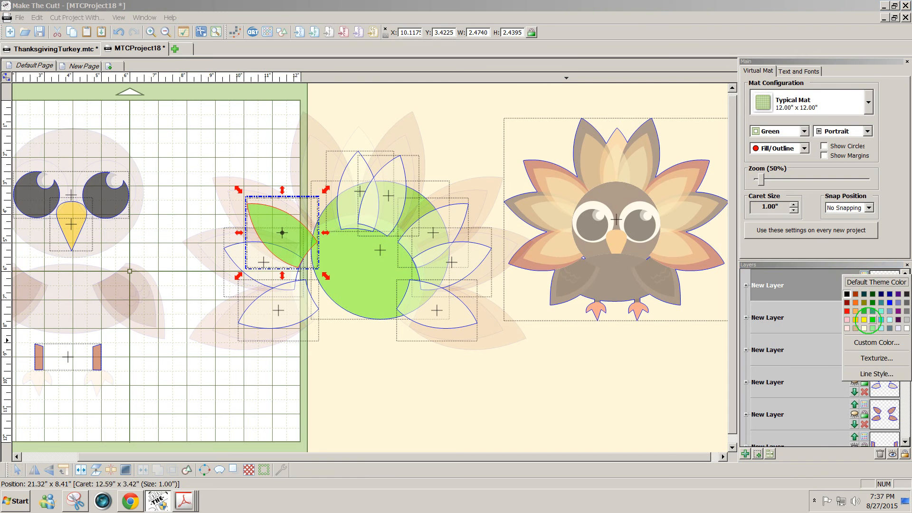
{"action": "left_click", "coordinate": [866, 326]}
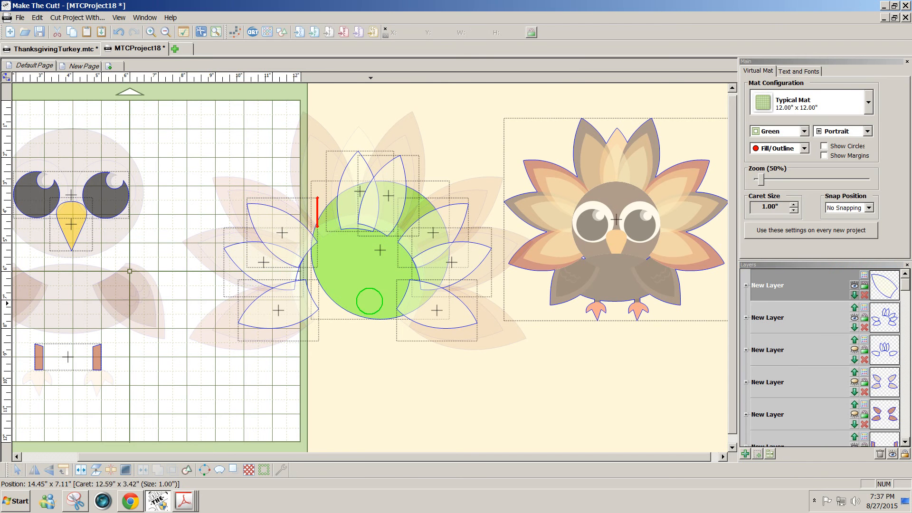
- Move the large circle off the tail feathers to below the reference turkey, and show all layers
{"action": "left_click_drag", "start_coordinate": [375, 290], "coordinate": [619, 403]}
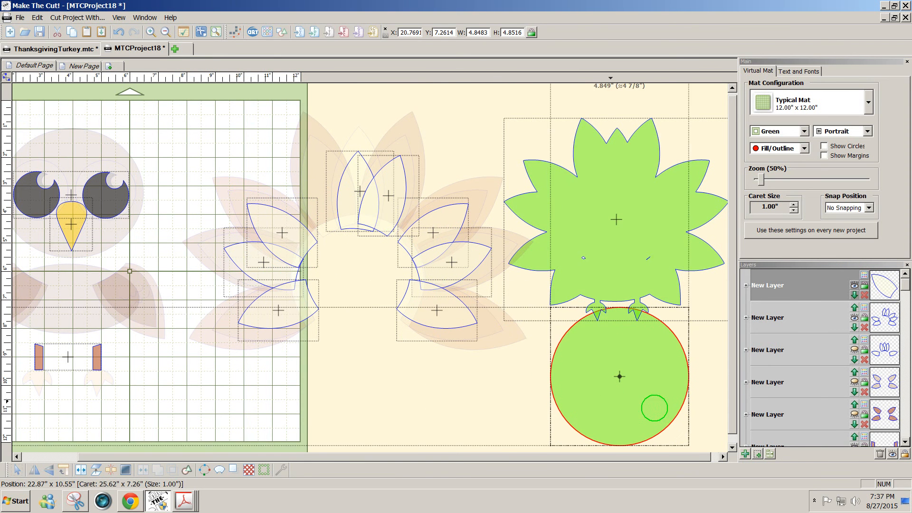
{"action": "left_click", "coordinate": [893, 454]}
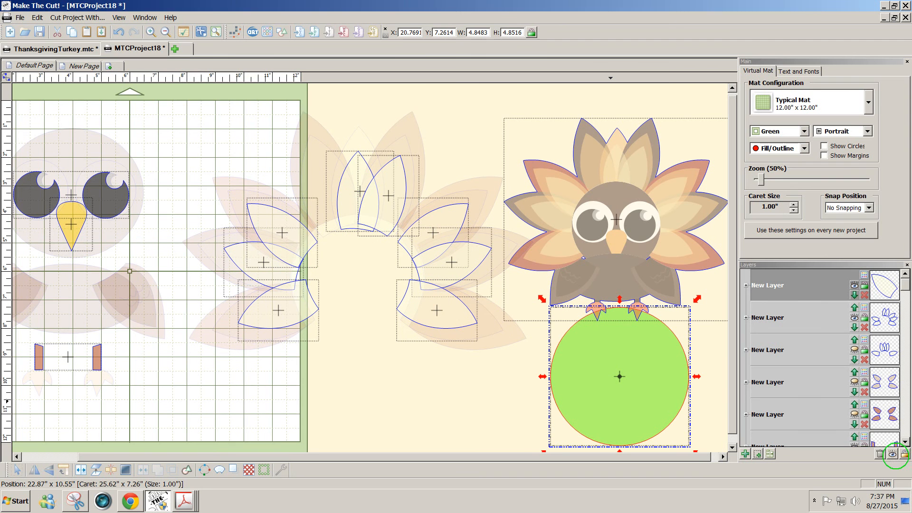
{"action": "left_click", "coordinate": [891, 453]}
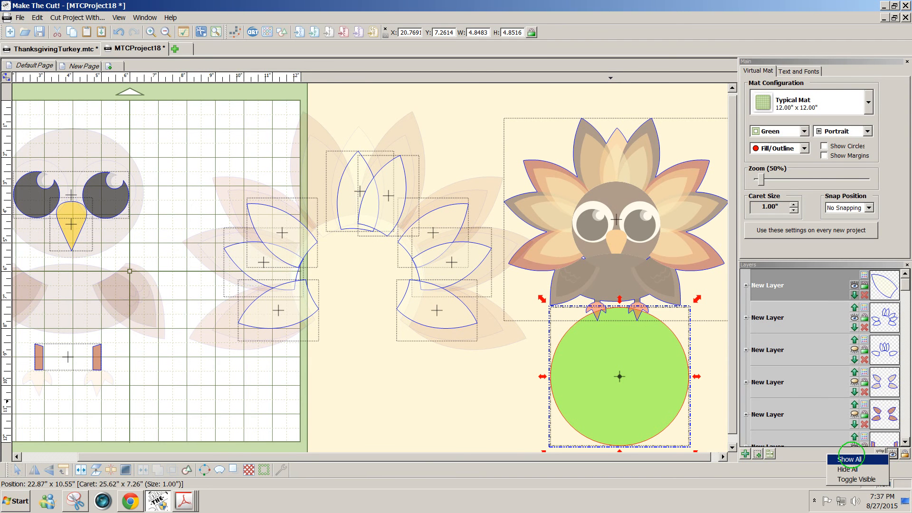
{"action": "left_click", "coordinate": [850, 459]}
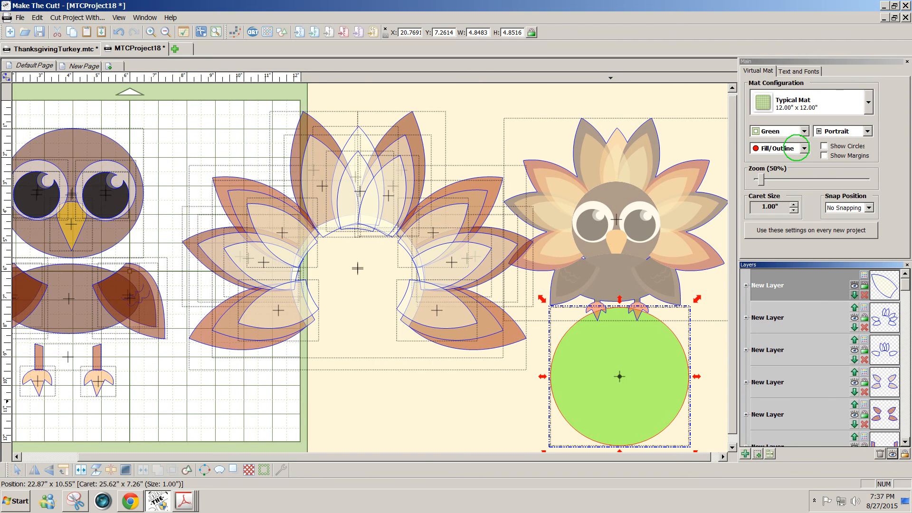
- Switch the mat colour scheme to Contrast
{"action": "left_click", "coordinate": [804, 132]}
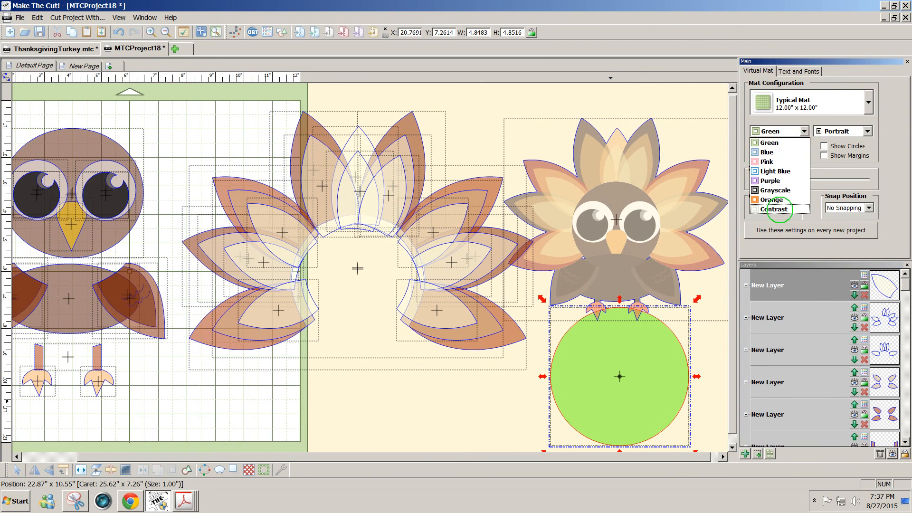
{"action": "left_click", "coordinate": [774, 209]}
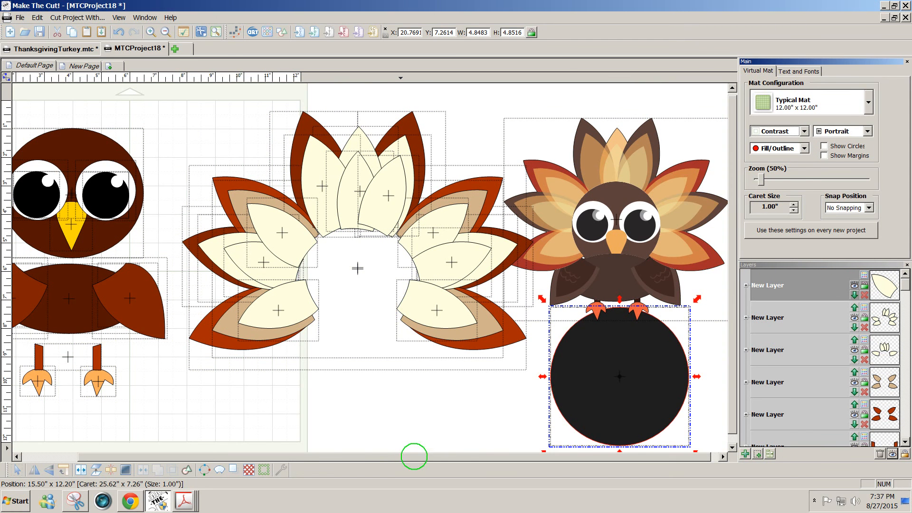
{"action": "left_click_drag", "start_coordinate": [414, 456], "coordinate": [356, 454]}
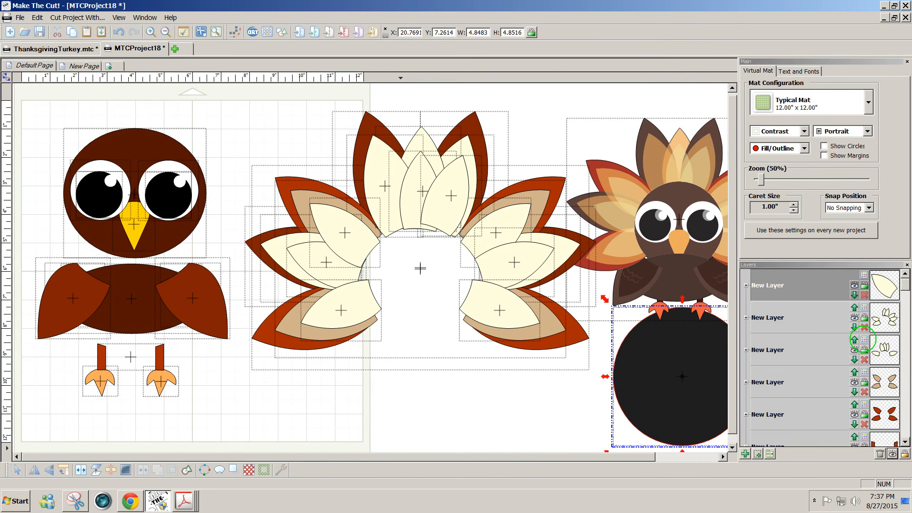
- Recolour the middle-sized feathers on the third layer from tan to a darker custom tan, RGB 194, 154, 99
{"action": "left_click", "coordinate": [864, 340]}
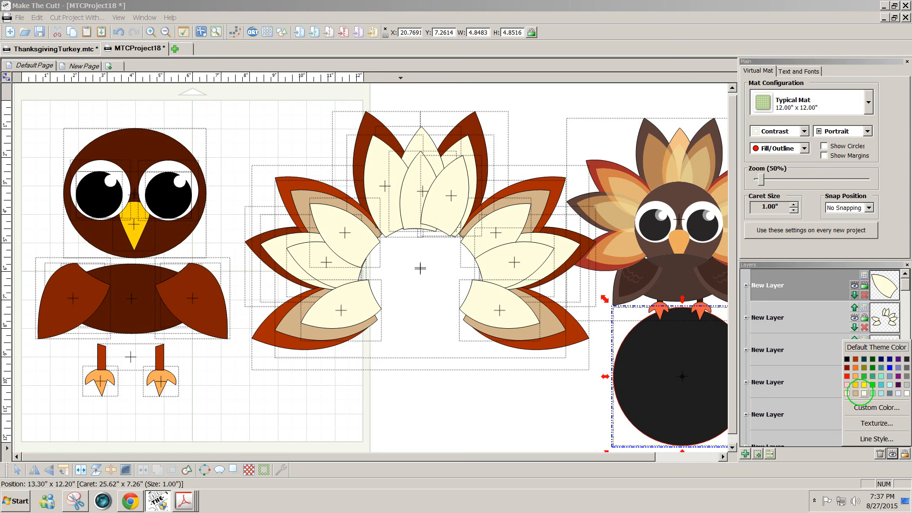
{"action": "left_click", "coordinate": [855, 393]}
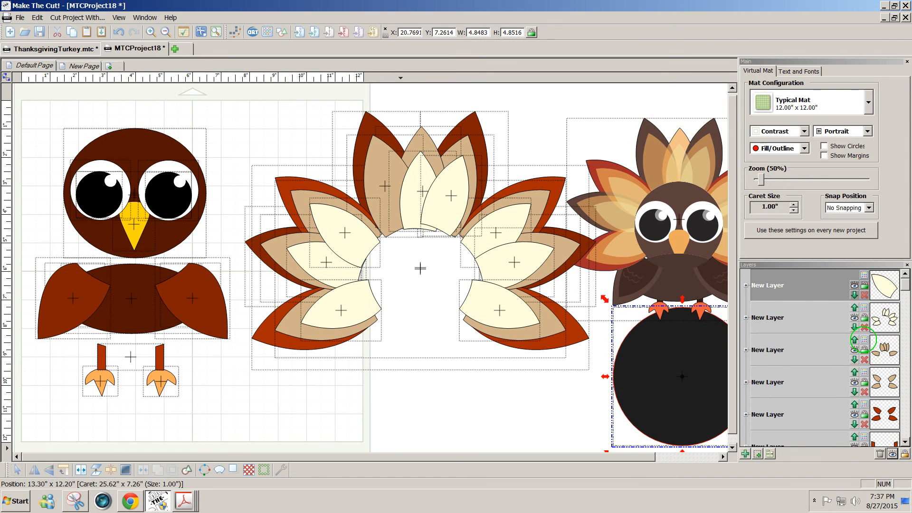
{"action": "left_click", "coordinate": [864, 339]}
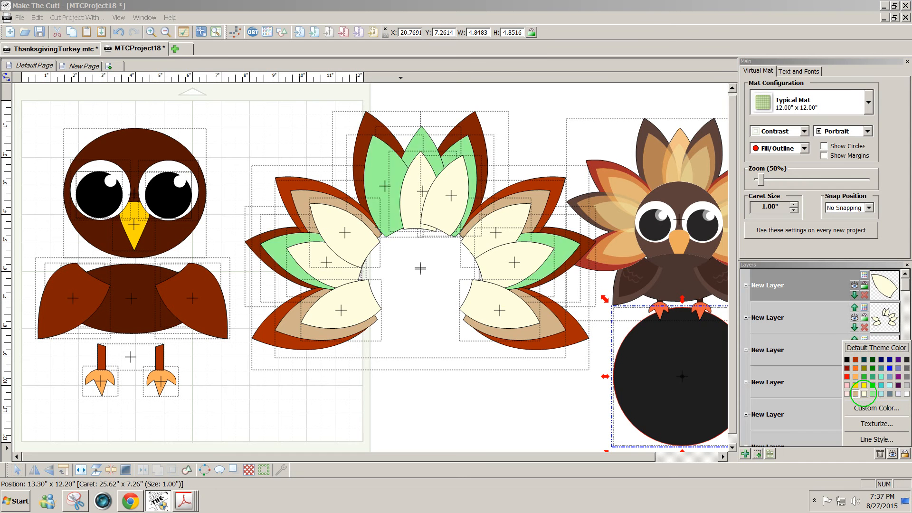
{"action": "left_click", "coordinate": [872, 408]}
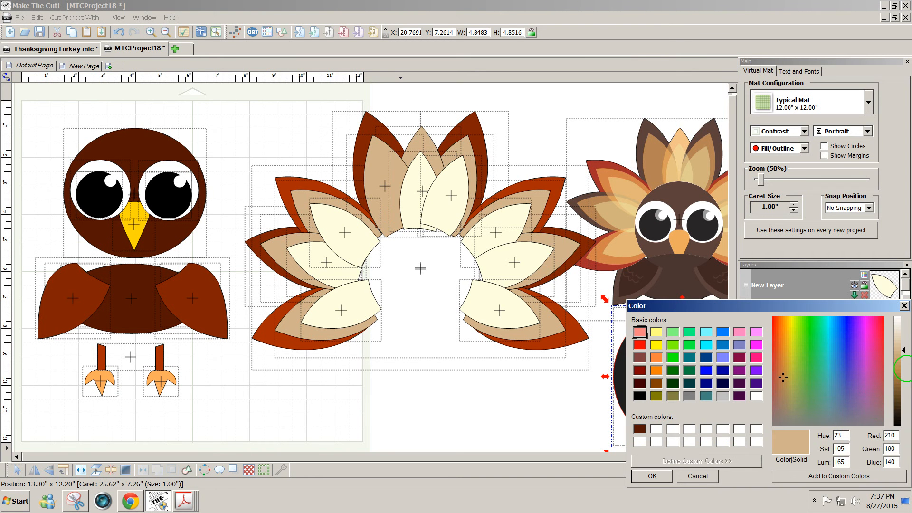
{"action": "left_click_drag", "start_coordinate": [902, 355], "coordinate": [902, 362]}
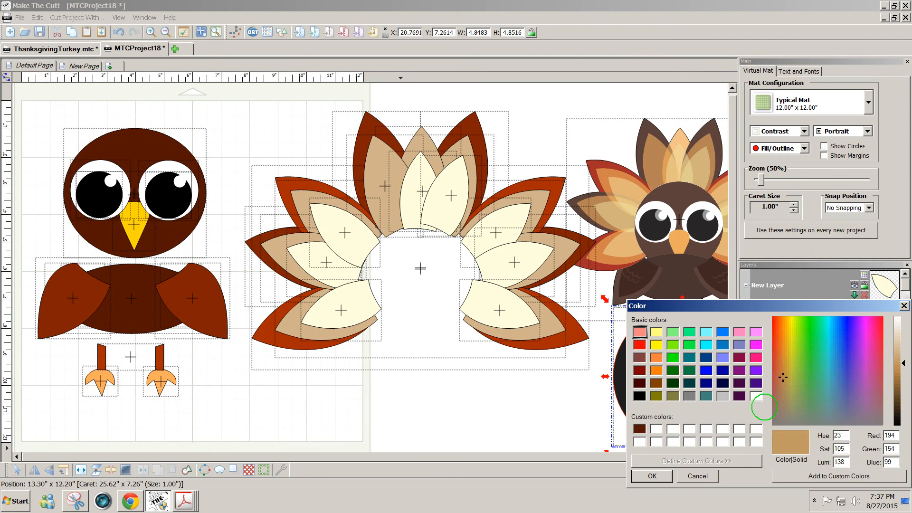
{"action": "left_click", "coordinate": [646, 476]}
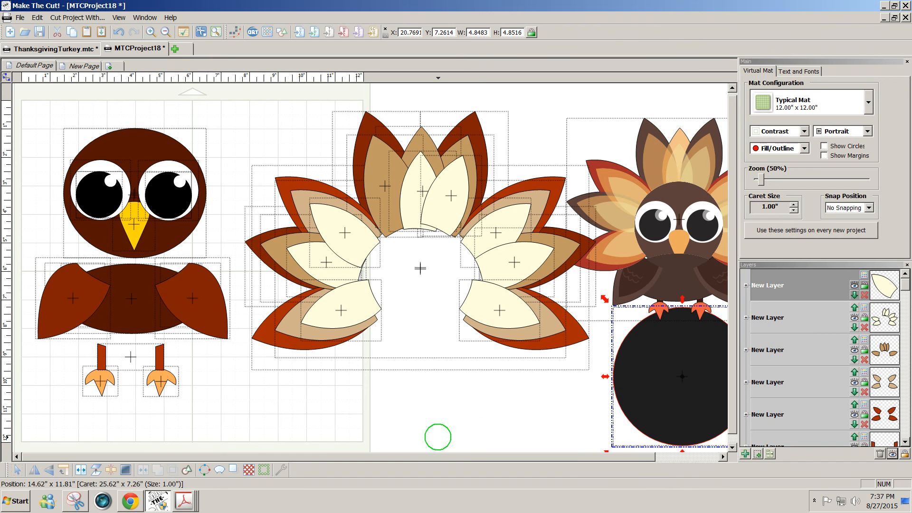
- Split the joined group of outer red feathers into separate feathers
{"action": "left_click_drag", "start_coordinate": [430, 456], "coordinate": [466, 457]}
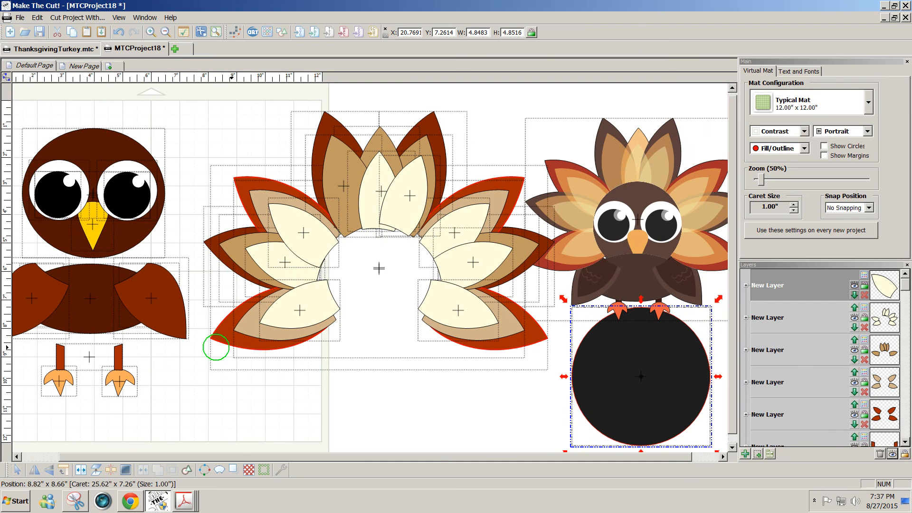
{"action": "left_click", "coordinate": [231, 335]}
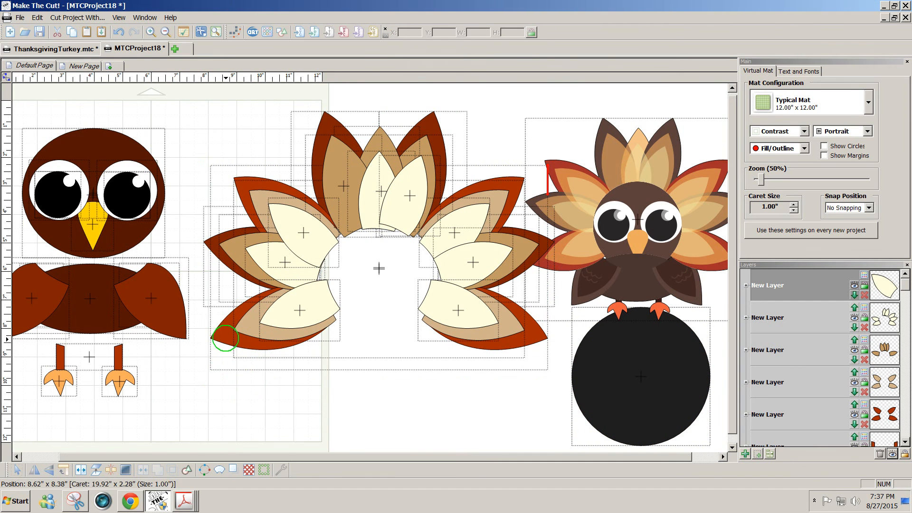
{"action": "left_click", "coordinate": [81, 469]}
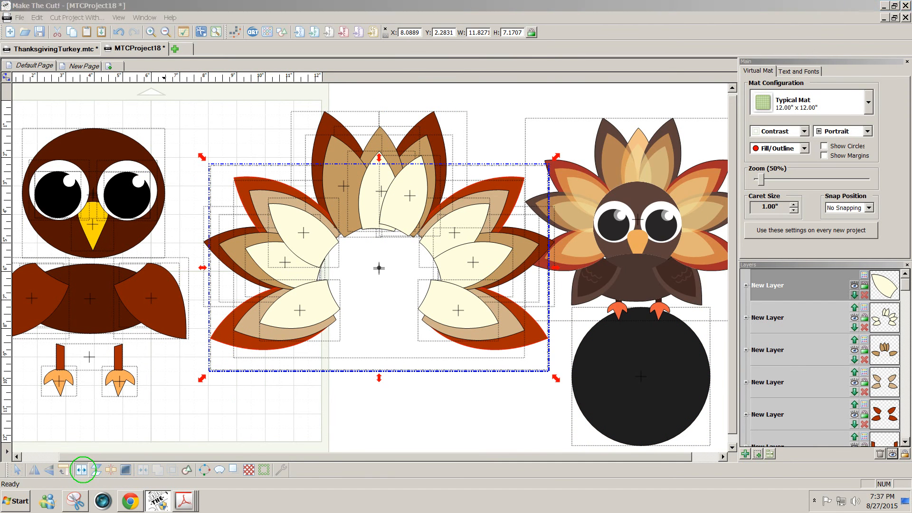
{"action": "left_click", "coordinate": [253, 429]}
- Place a copy of the lower-left red feather behind the top-centre feathers and rotate it to point straight up
{"action": "left_click", "coordinate": [224, 341]}
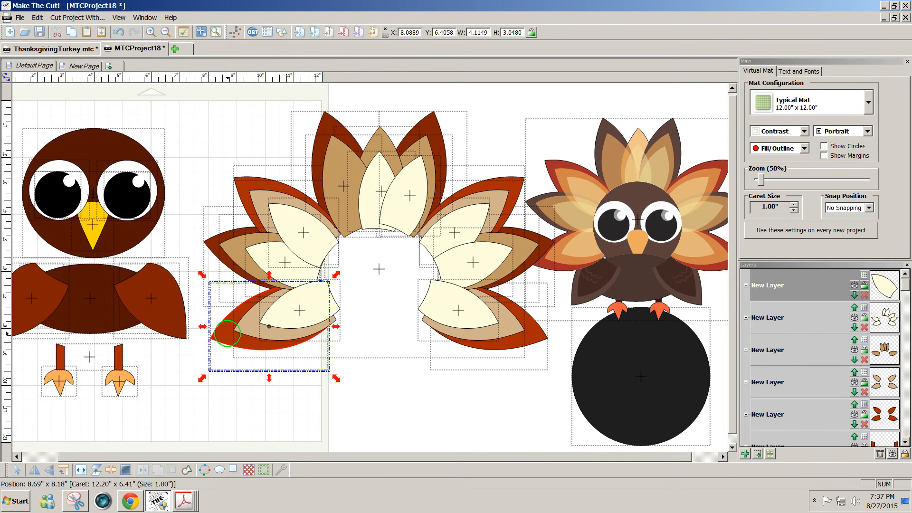
{"action": "left_click_drag", "start_coordinate": [227, 311], "coordinate": [332, 137]}
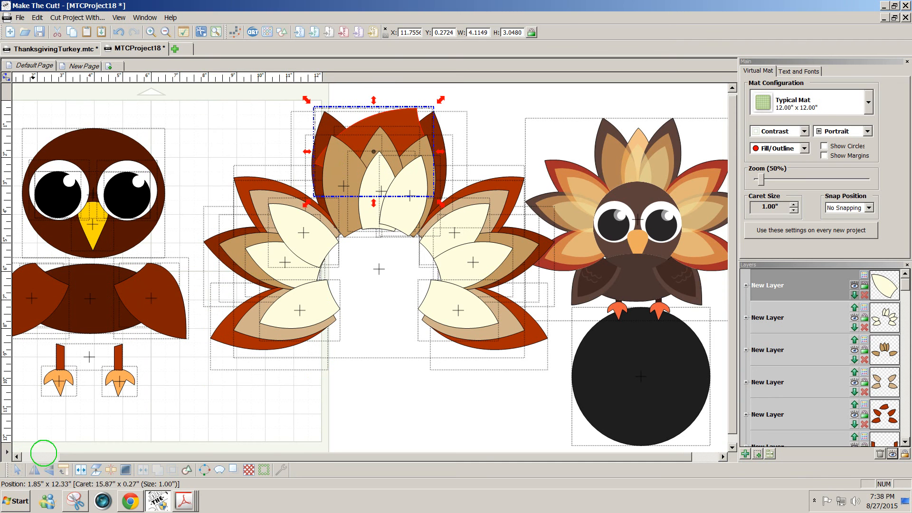
{"action": "left_click", "coordinate": [63, 470]}
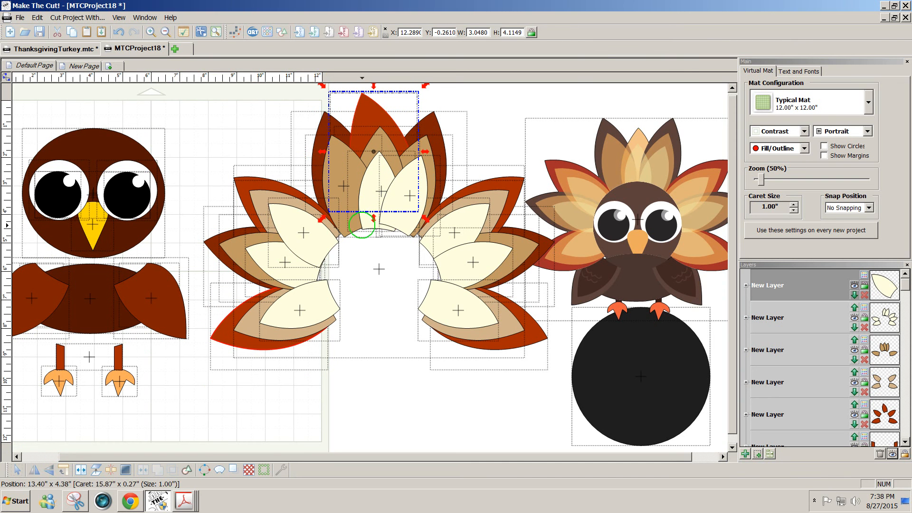
{"action": "left_click", "coordinate": [374, 116]}
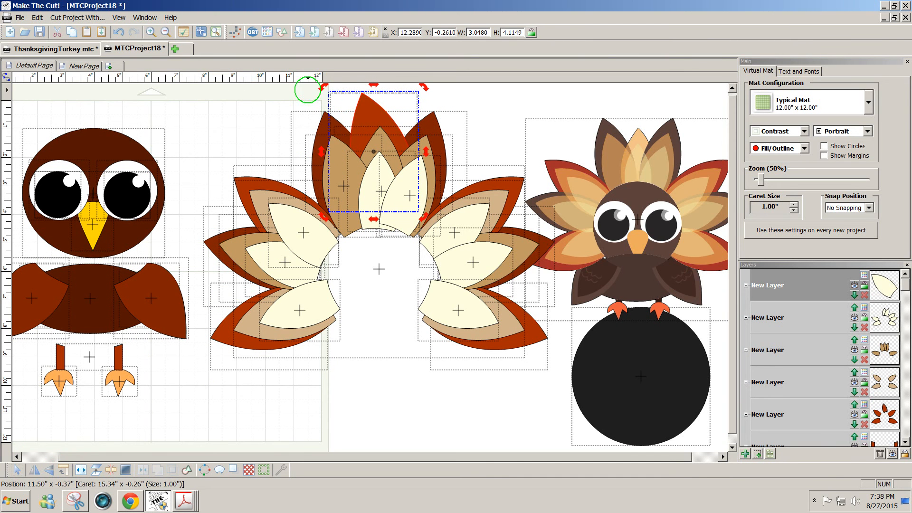
{"action": "left_click_drag", "start_coordinate": [320, 85], "coordinate": [340, 81]}
{"action": "left_click", "coordinate": [489, 382]}
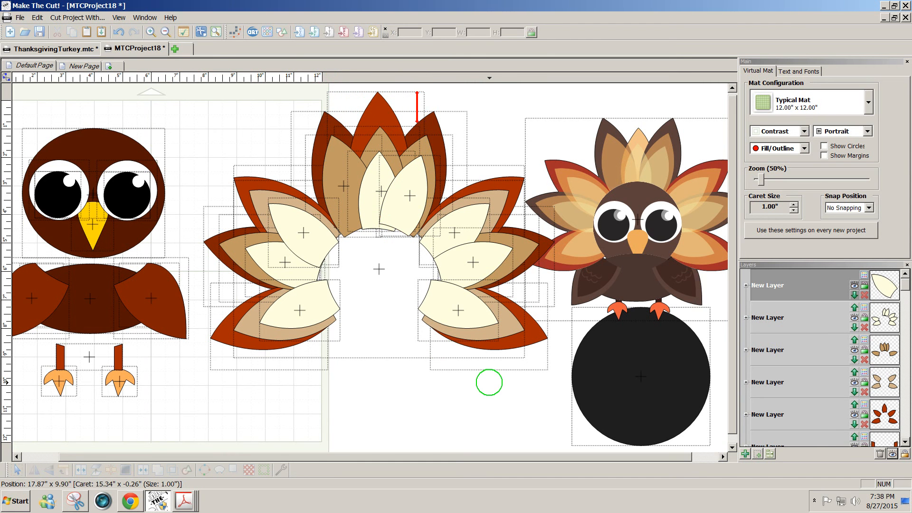
- Examine the beak on the assembled design and compare it with the traced turkey on New Page
{"action": "left_click_drag", "start_coordinate": [361, 458], "coordinate": [309, 450]}
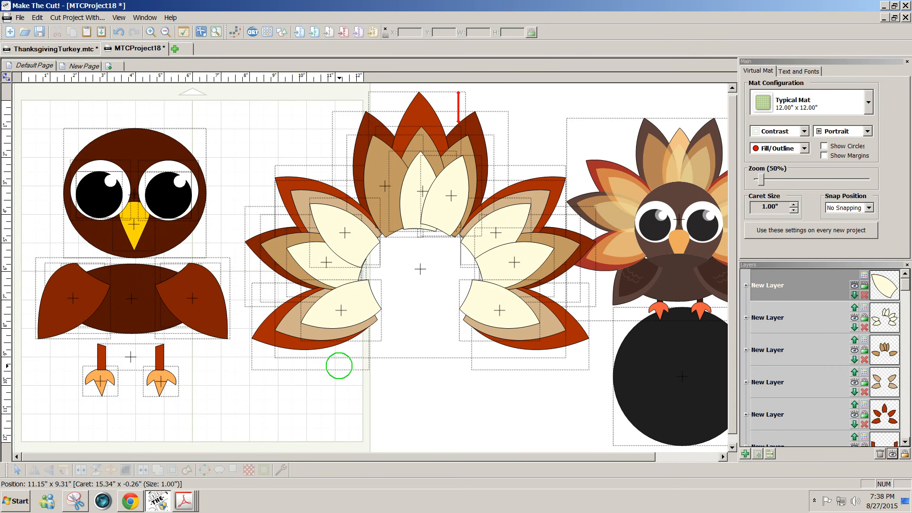
{"action": "left_click", "coordinate": [653, 247]}
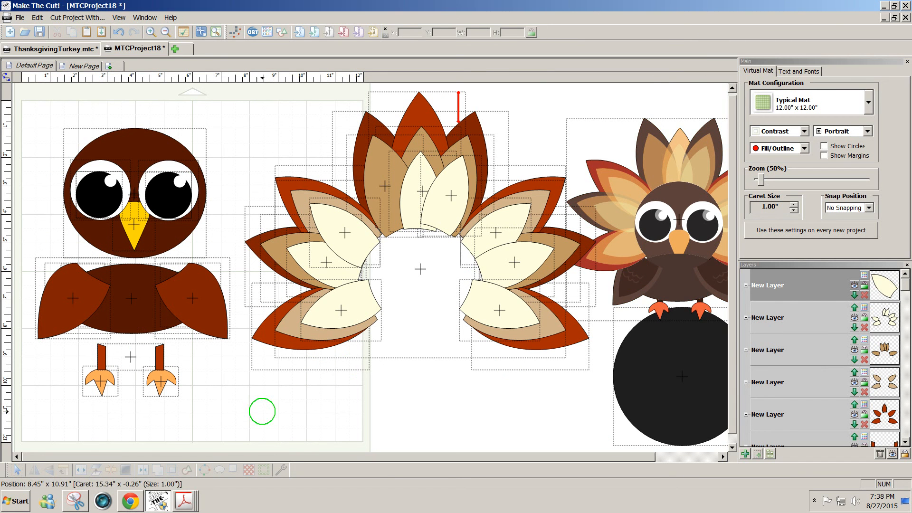
{"action": "left_click", "coordinate": [133, 236]}
{"action": "left_click", "coordinate": [133, 237]}
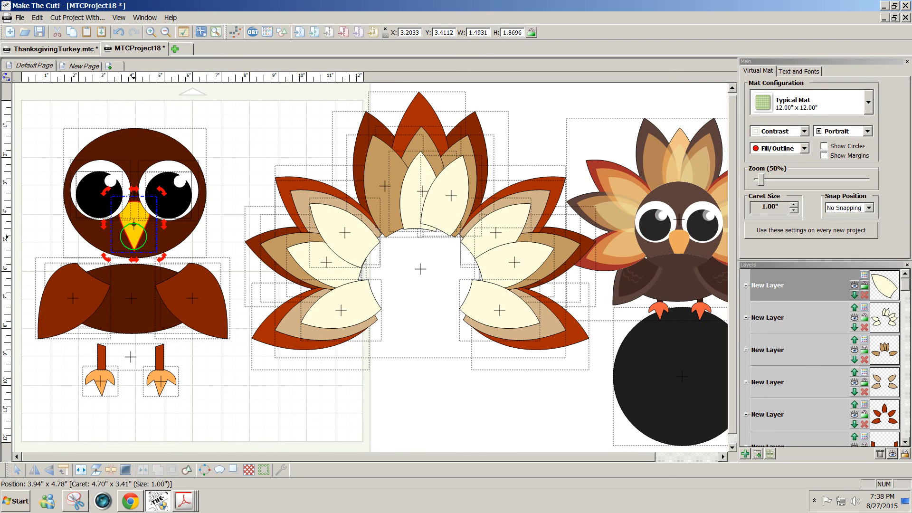
{"action": "left_click", "coordinate": [75, 62]}
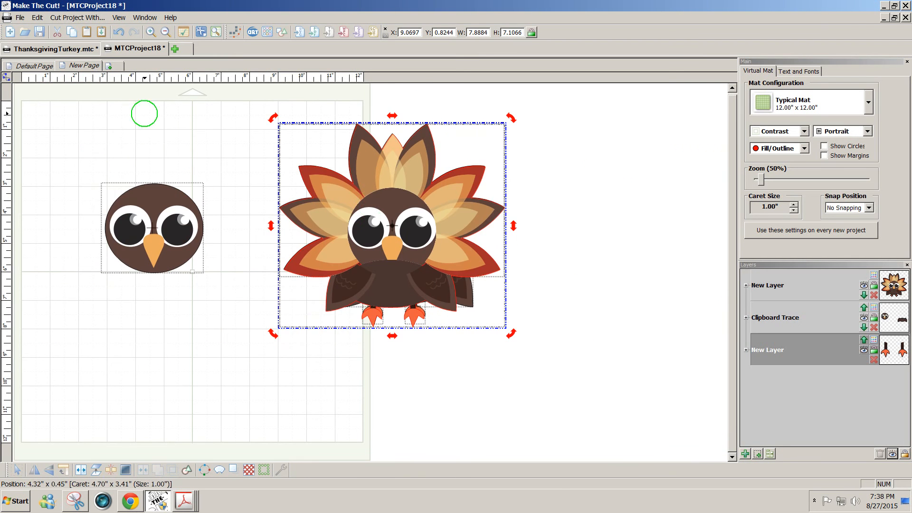
{"action": "left_click", "coordinate": [401, 248]}
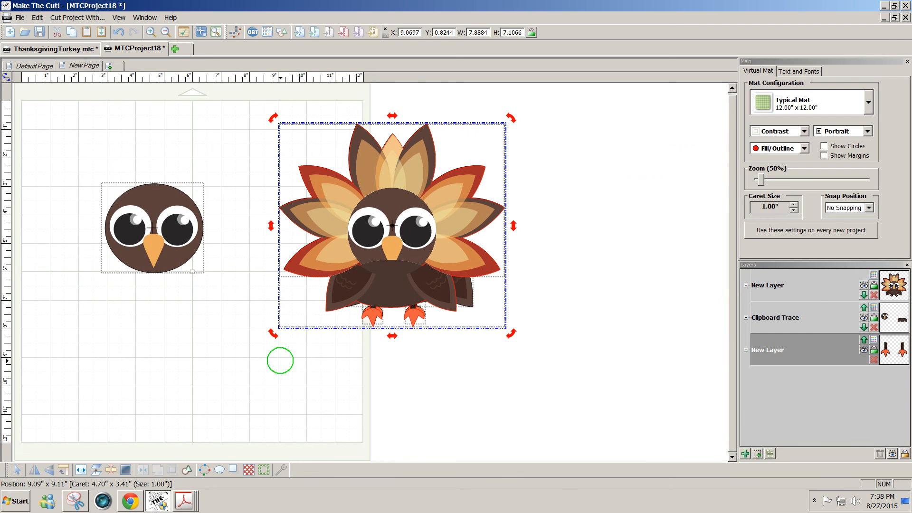
{"action": "left_click", "coordinate": [280, 361]}
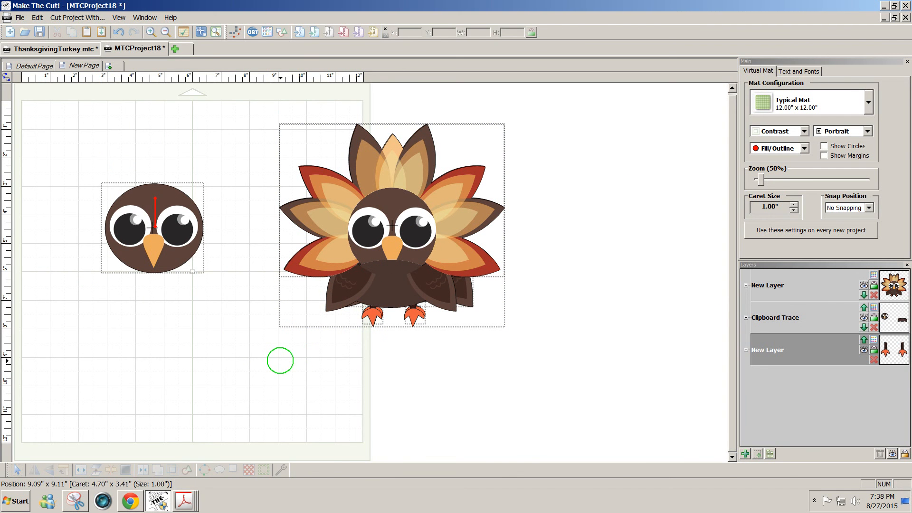
{"action": "key", "text": "ctrl+v"}
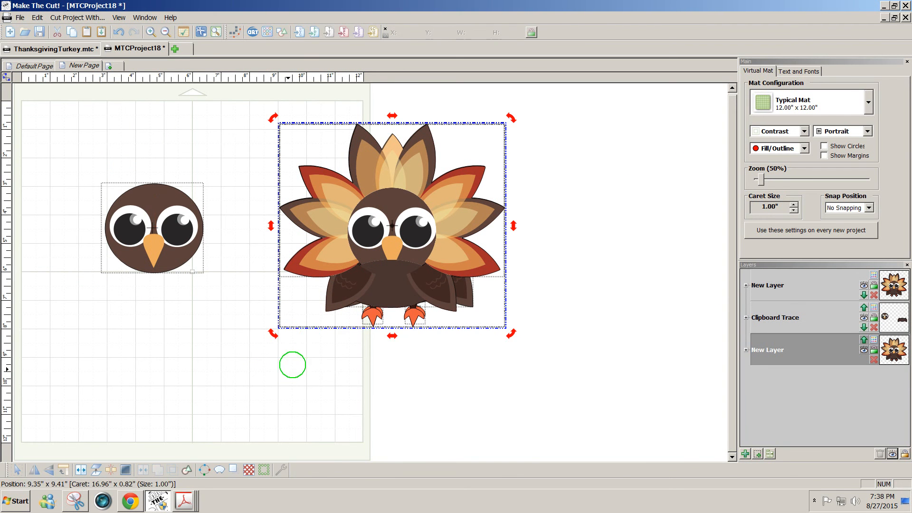
{"action": "left_click_drag", "start_coordinate": [382, 287], "coordinate": [507, 291]}
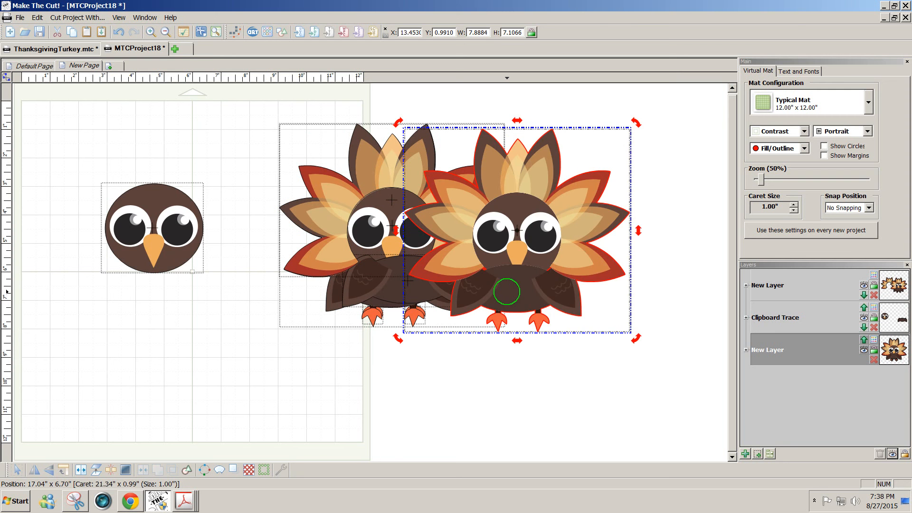
{"action": "key", "text": "ctrl+z"}
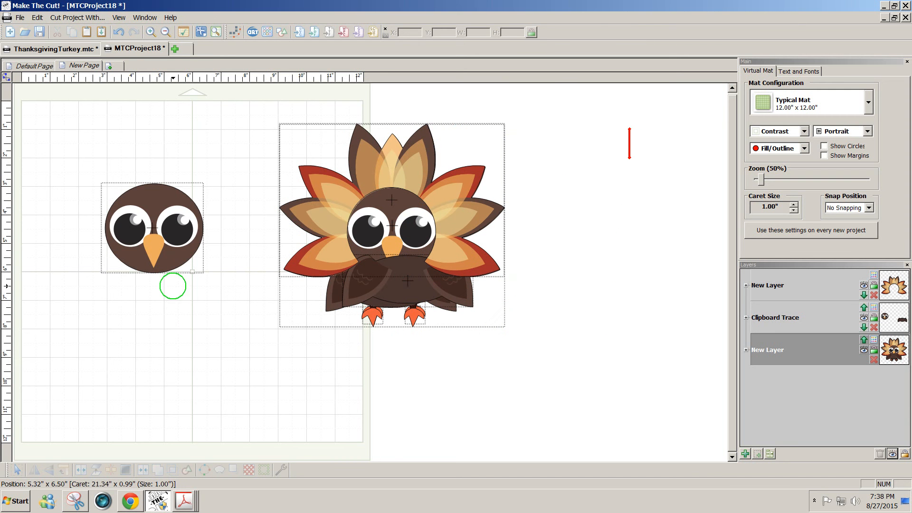
- Copy the yellow beak from Default Page, paste it in place on New Page, and put it on its own new layer
{"action": "left_click", "coordinate": [35, 65]}
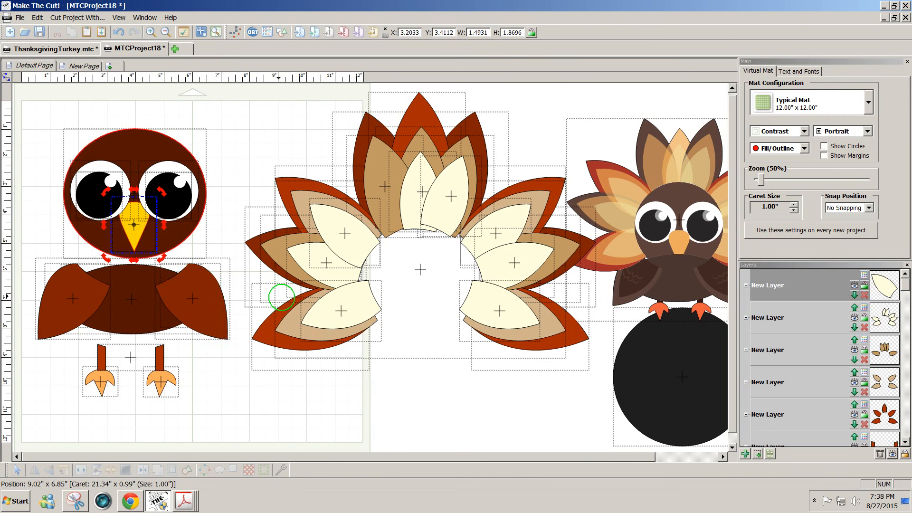
{"action": "left_click", "coordinate": [141, 232]}
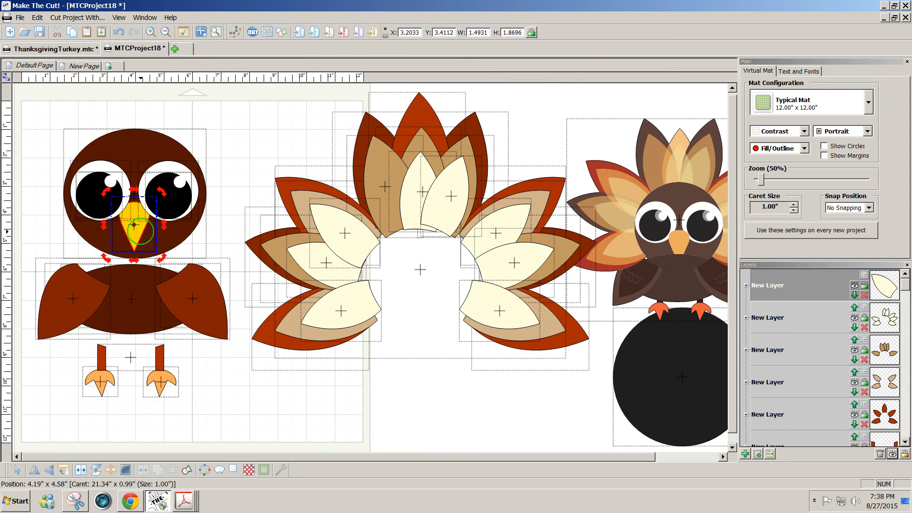
{"action": "left_click", "coordinate": [85, 66]}
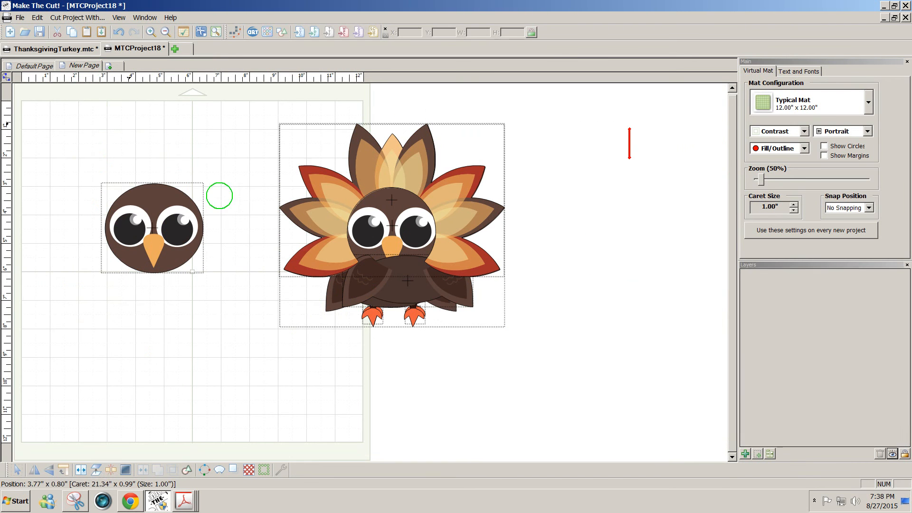
{"action": "key", "text": "ctrl+f"}
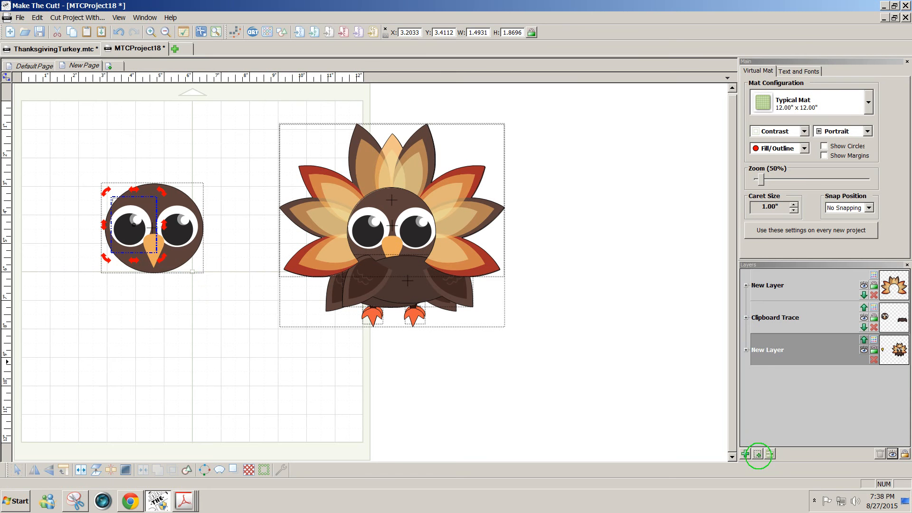
{"action": "left_click", "coordinate": [758, 454]}
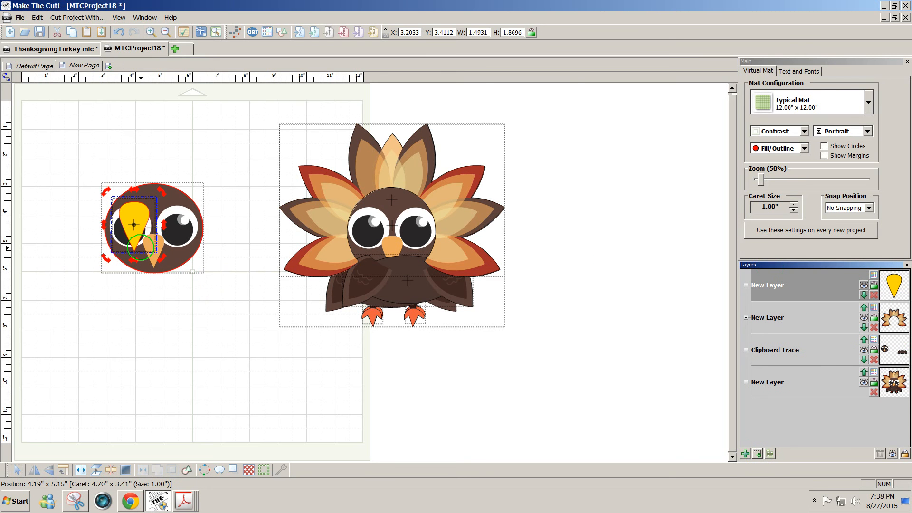
- Position the yellow beak over the traced turkey's beak and scale it down to about 0.99 by 1.24 inches
{"action": "left_click_drag", "start_coordinate": [127, 217], "coordinate": [388, 251]}
{"action": "left_click", "coordinate": [397, 260]}
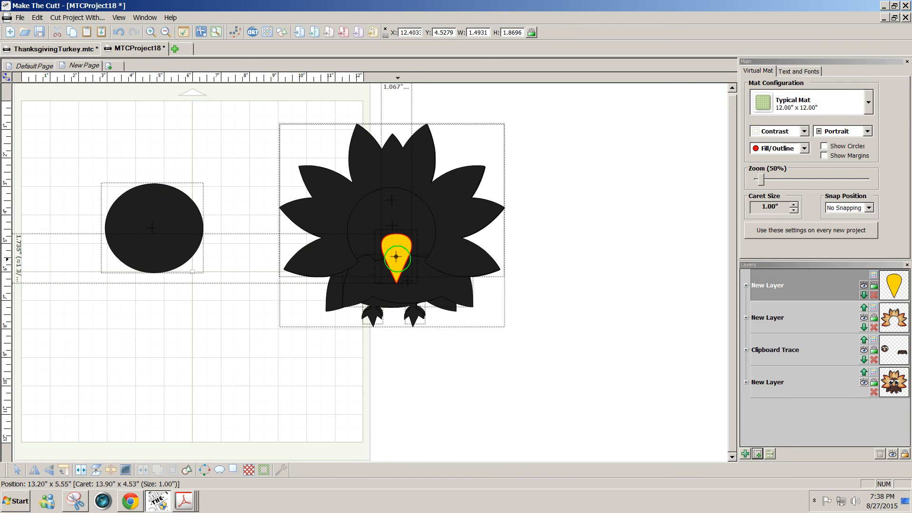
{"action": "left_click", "coordinate": [398, 259]}
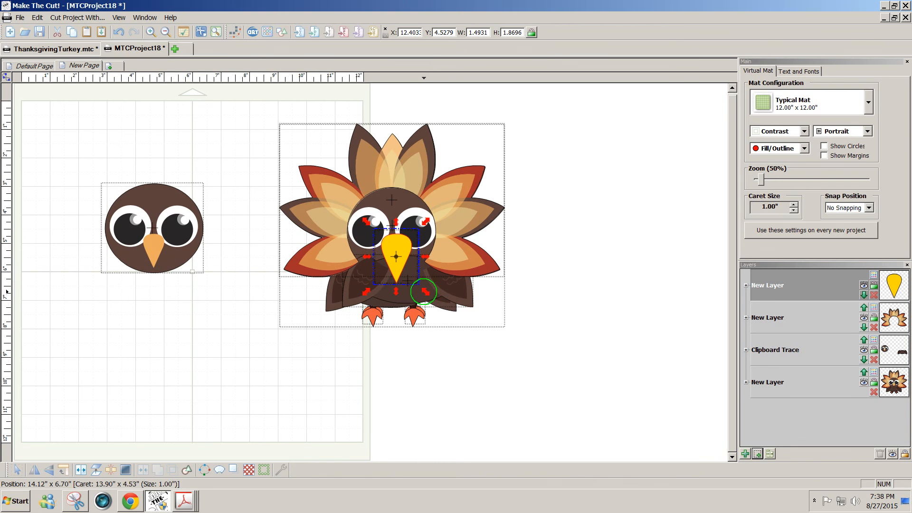
{"action": "left_click_drag", "start_coordinate": [426, 289], "coordinate": [410, 268]}
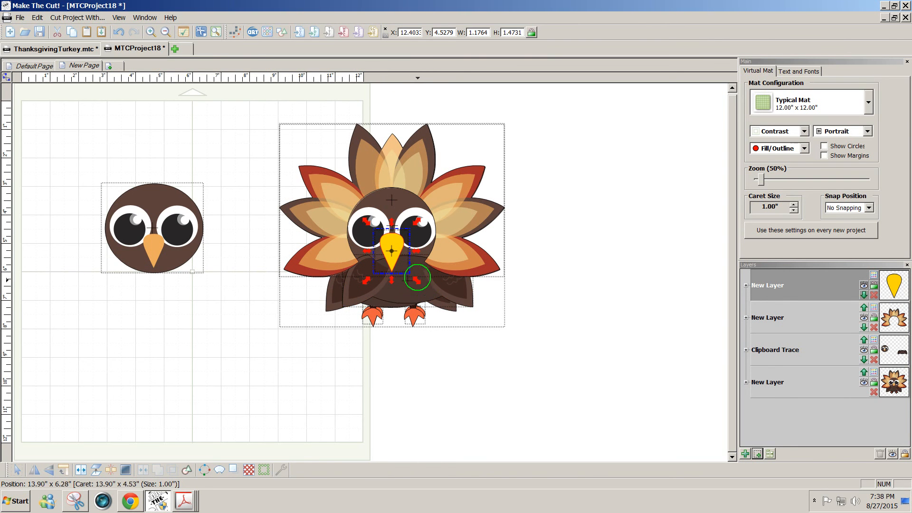
{"action": "mouse_move", "coordinate": [415, 279]}
{"action": "left_mouse_down"}
{"action": "mouse_move", "coordinate": [391, 247]}
{"action": "mouse_move", "coordinate": [415, 280]}
{"action": "left_mouse_up"}
{"action": "left_click_drag", "start_coordinate": [395, 245], "coordinate": [392, 245]}
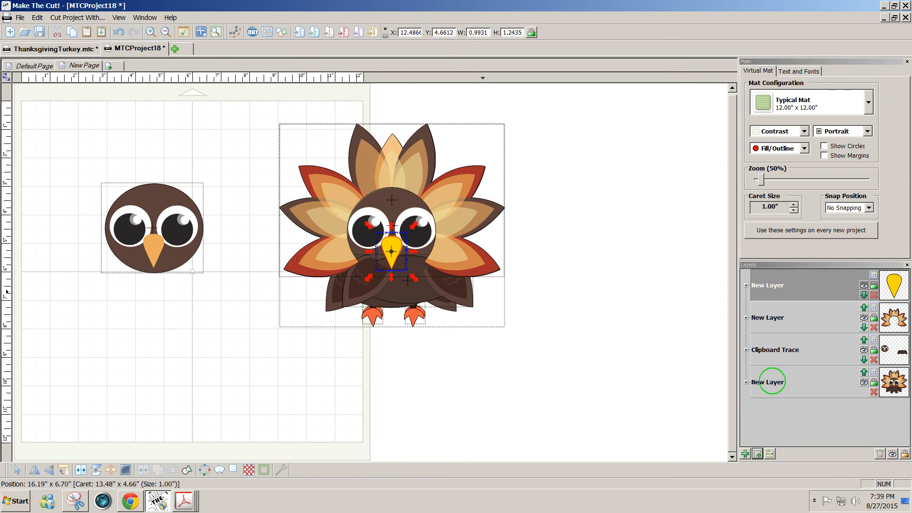
- Compare the yellow beak with the traced one by temporarily hiding the beak, feather and Clipboard Trace layers, and show all layers again
{"action": "left_click", "coordinate": [768, 382]}
{"action": "left_click", "coordinate": [863, 350]}
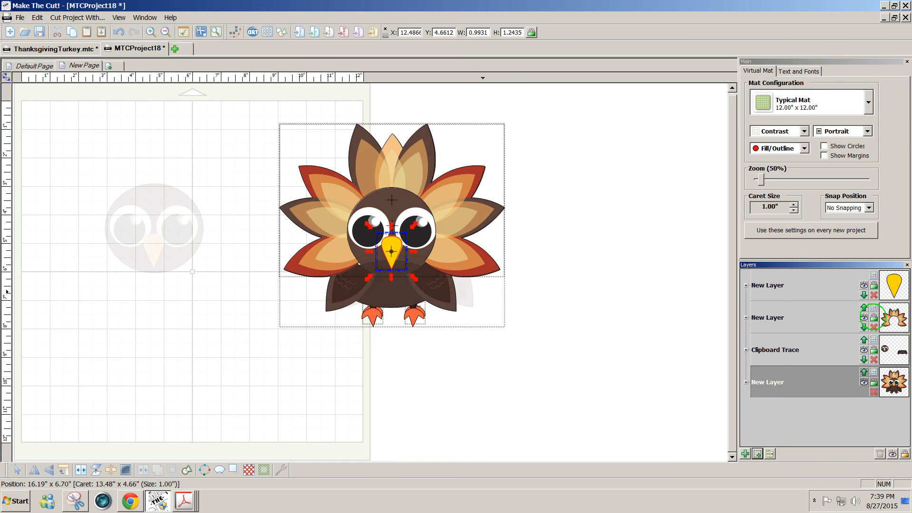
{"action": "left_click", "coordinate": [864, 317]}
{"action": "left_click", "coordinate": [864, 285]}
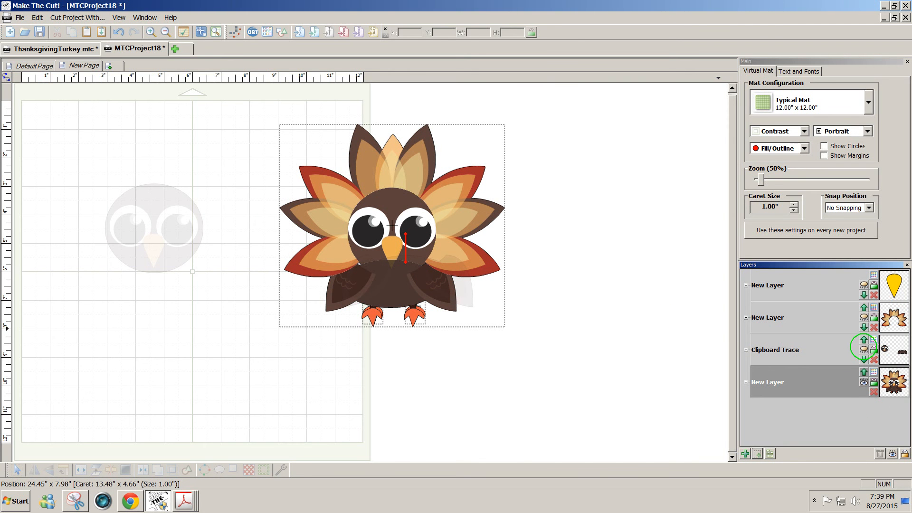
{"action": "left_click", "coordinate": [864, 349]}
{"action": "left_click", "coordinate": [864, 317]}
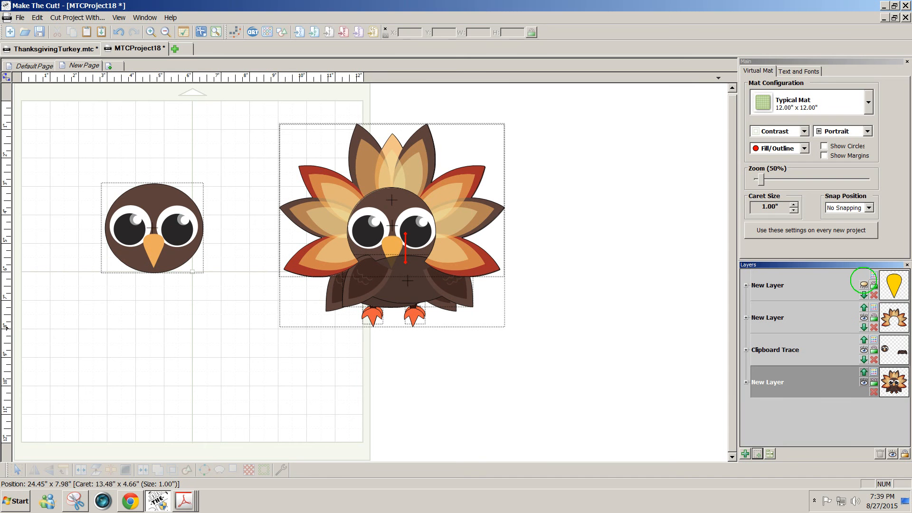
{"action": "left_click", "coordinate": [864, 285]}
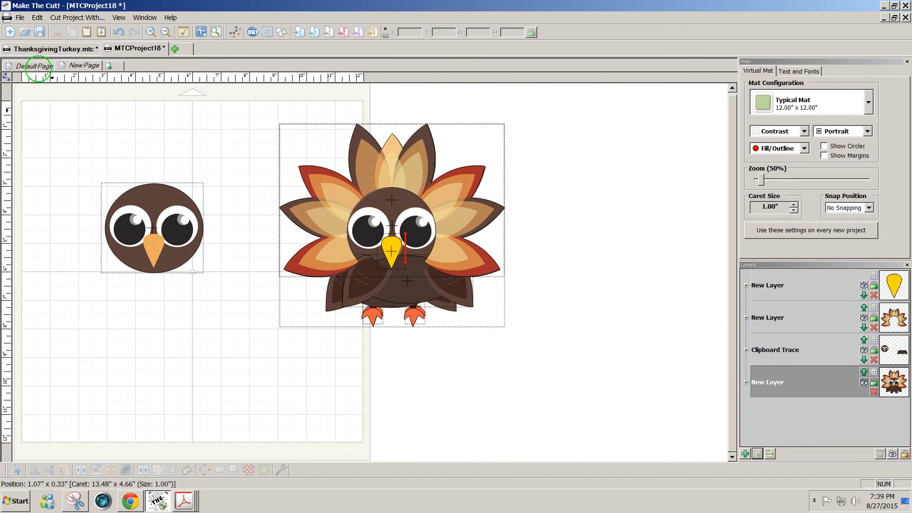
- On Default Page, try the whole feather fan against the turkey's head, and move it back beside the head
{"action": "left_click", "coordinate": [38, 67]}
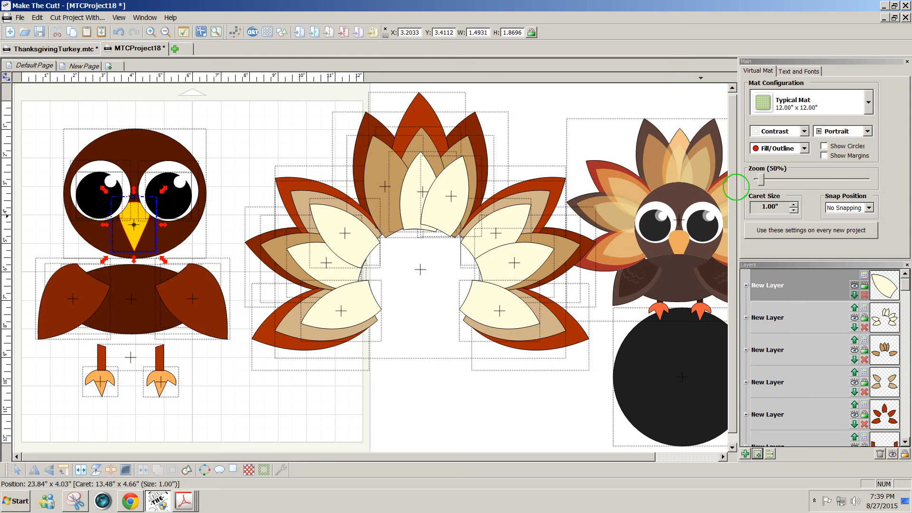
{"action": "left_click_drag", "start_coordinate": [761, 179], "coordinate": [760, 179]}
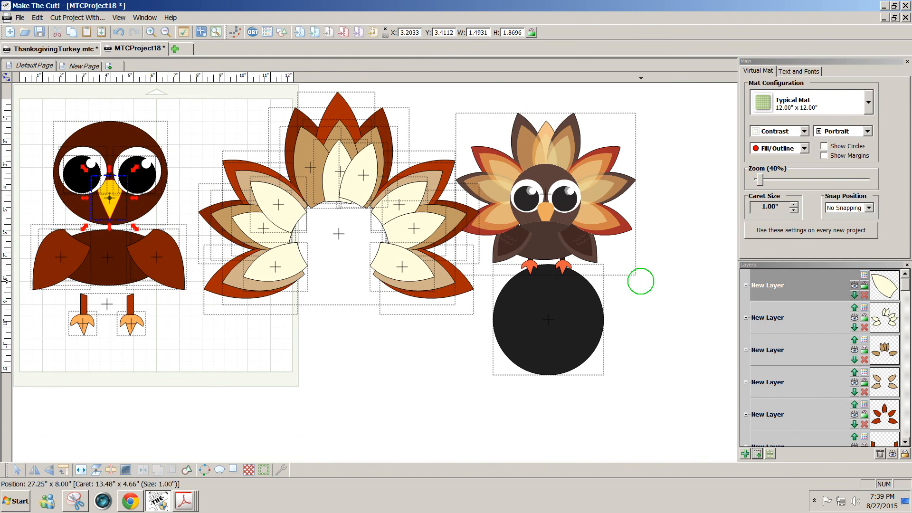
{"action": "left_click", "coordinate": [322, 343]}
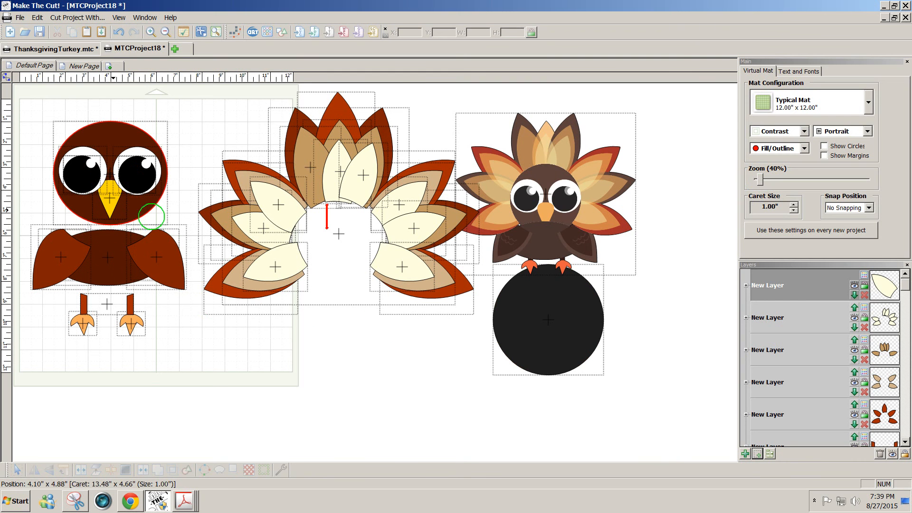
{"action": "left_click_drag", "start_coordinate": [181, 97], "coordinate": [215, 215]}
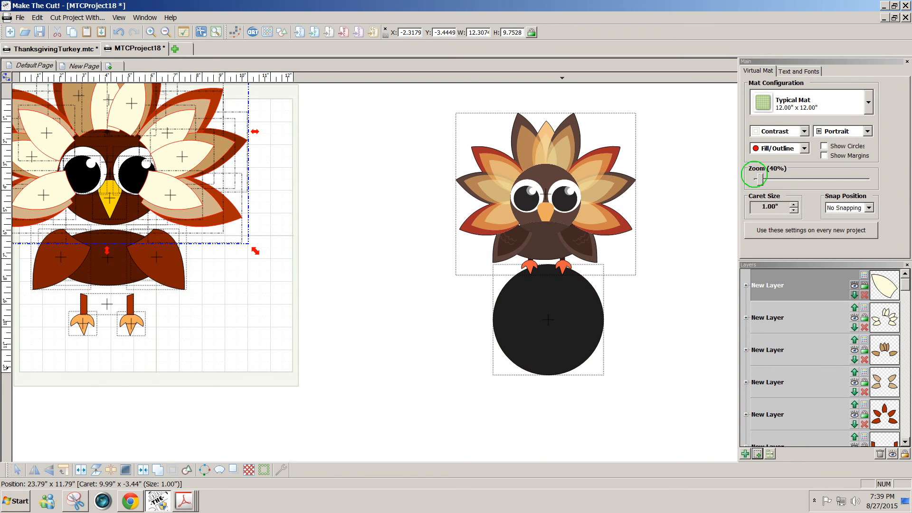
{"action": "left_click_drag", "start_coordinate": [761, 180], "coordinate": [761, 183]}
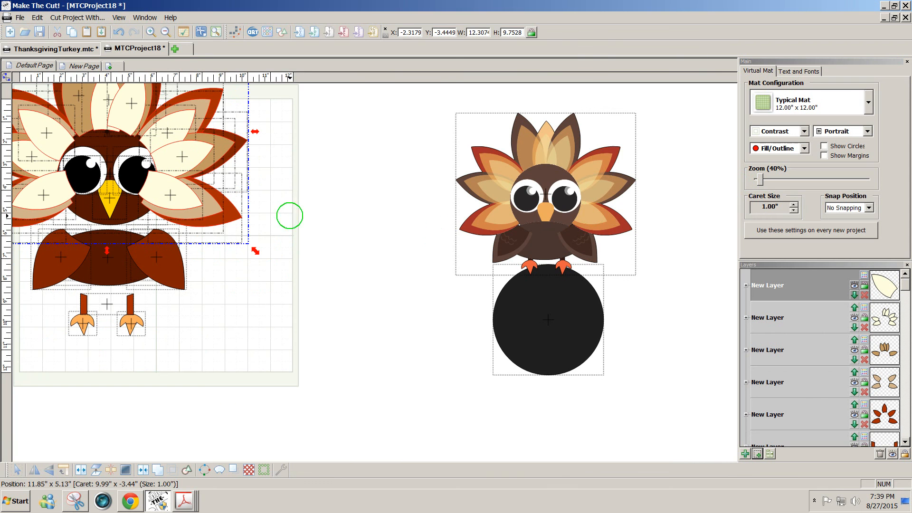
{"action": "left_click_drag", "start_coordinate": [175, 204], "coordinate": [376, 302]}
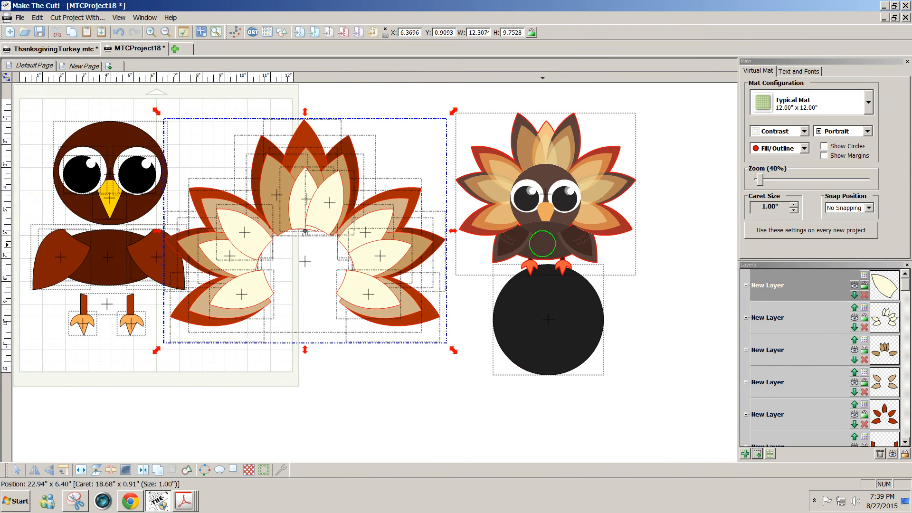
- Delete the black circle beneath the reference turkey
{"action": "left_click_drag", "start_coordinate": [549, 321], "coordinate": [540, 353]}
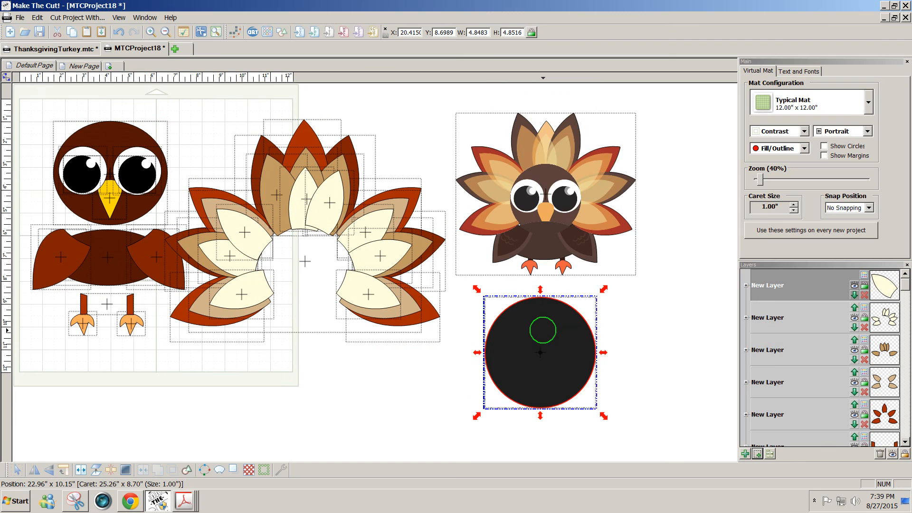
{"action": "key", "text": "Delete"}
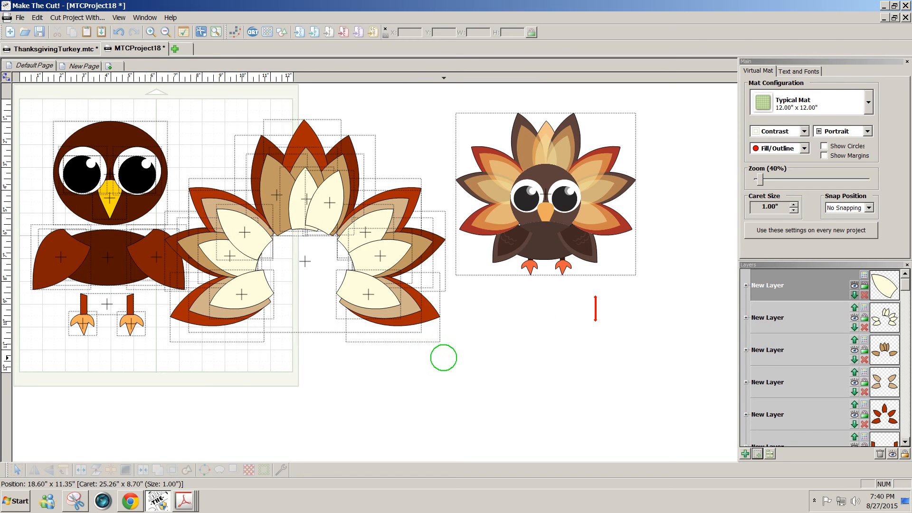
- Switch to Chrome and open the Turkey Place Card page from Brother CreativeCenter's Thanksgiving party kits
{"action": "left_click", "coordinate": [130, 500]}
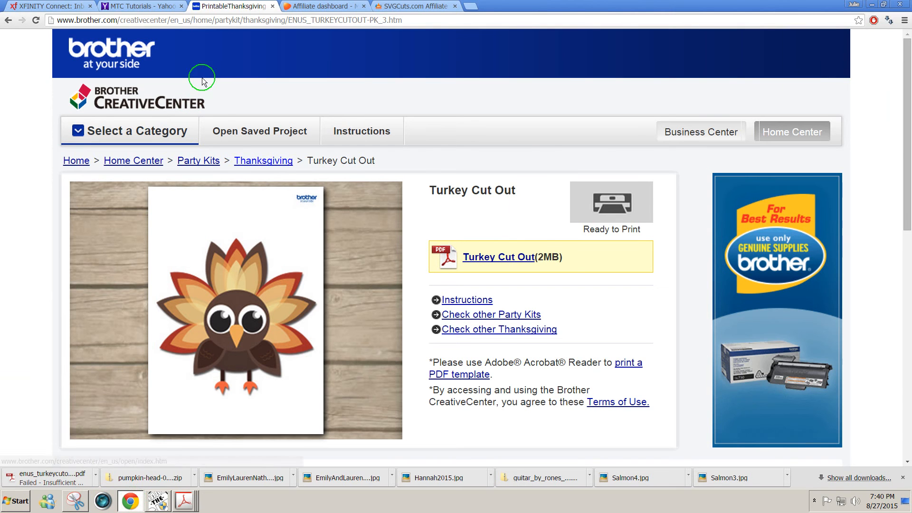
{"action": "left_click_drag", "start_coordinate": [902, 142], "coordinate": [902, 179]}
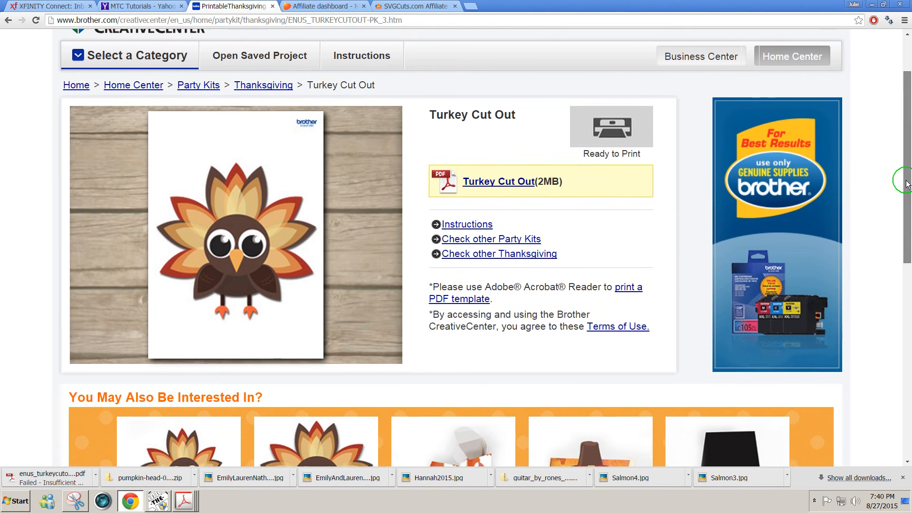
{"action": "left_click", "coordinate": [8, 20]}
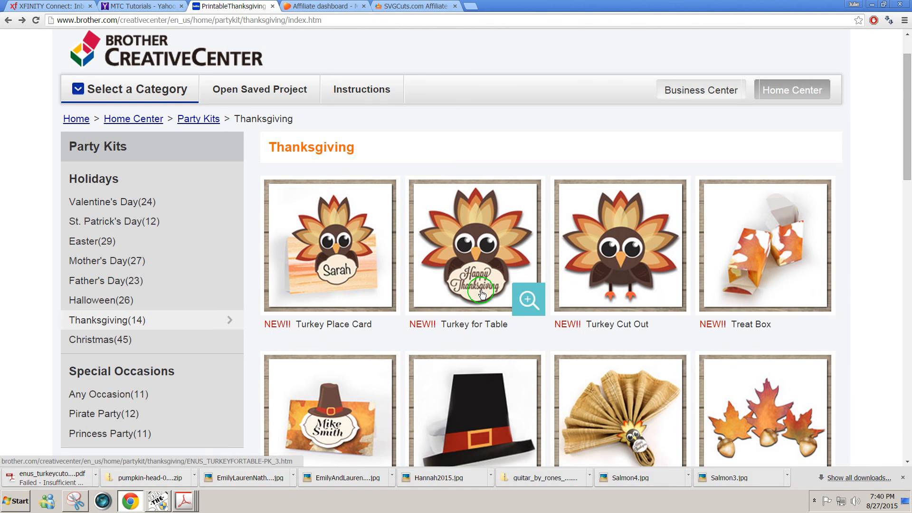
{"action": "left_click", "coordinate": [335, 276]}
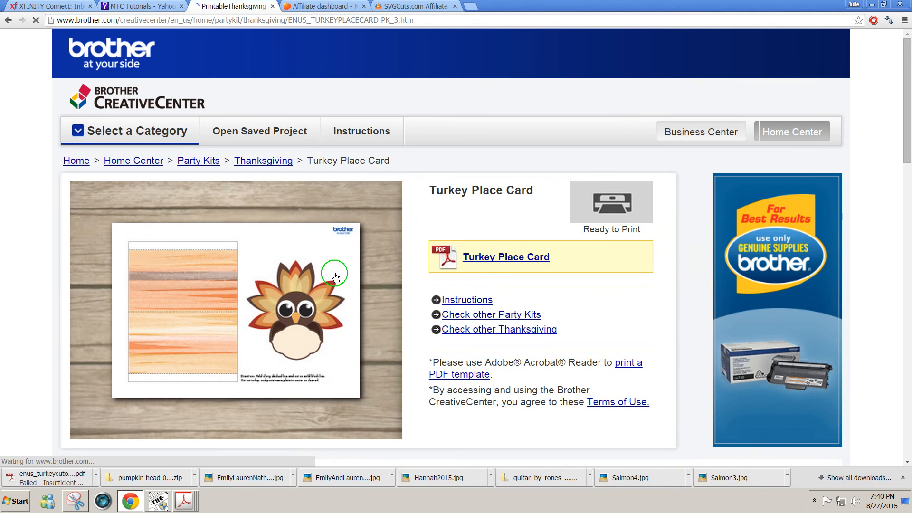
- Save the linked Turkey Place Card PDF to the Desktop under the suggested file name
{"action": "right_click", "coordinate": [500, 262]}
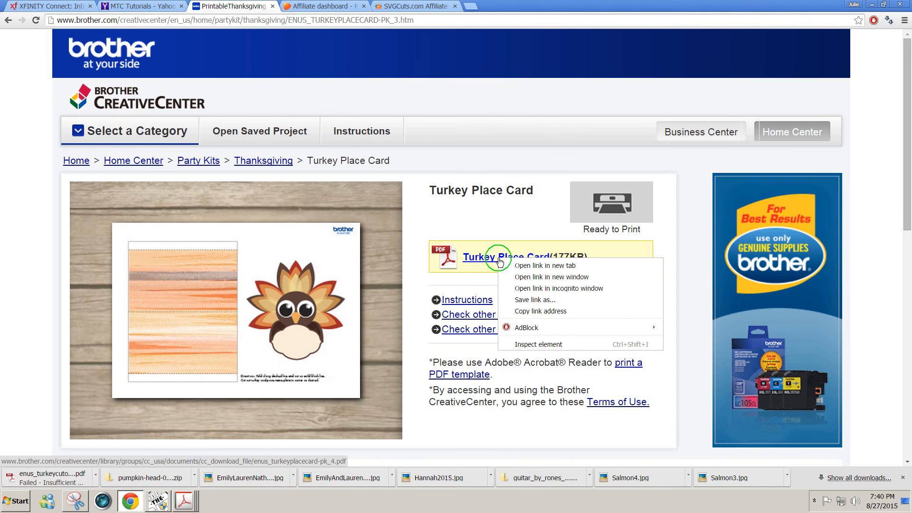
{"action": "left_click", "coordinate": [529, 303]}
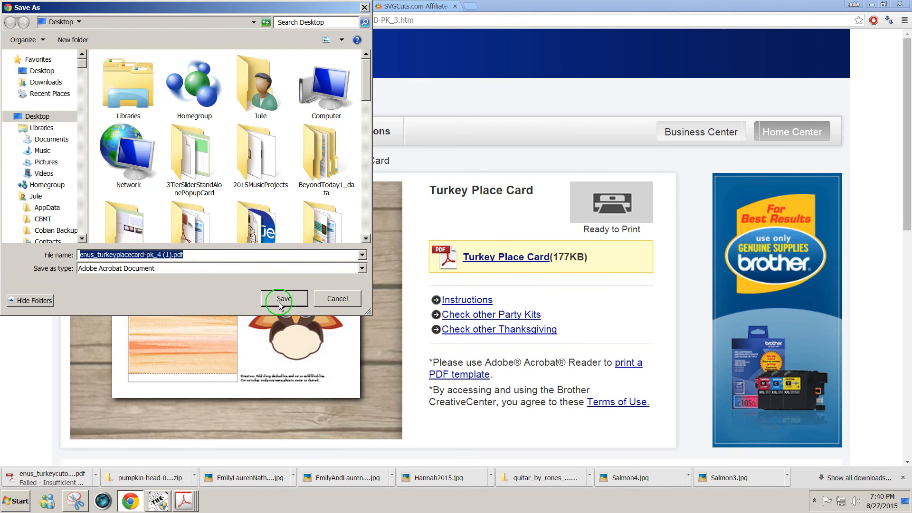
{"action": "left_click", "coordinate": [281, 299]}
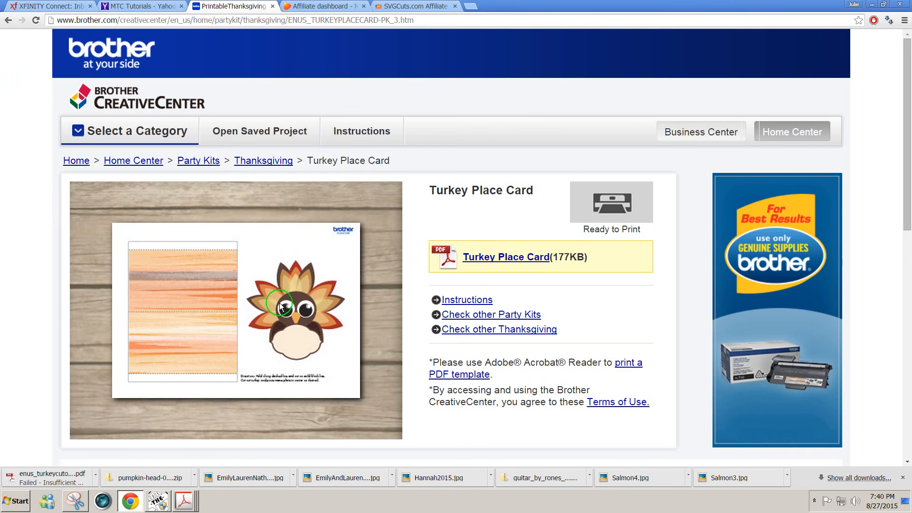
- Switch to Acrobat and take a snapshot of the complete turkey in the Turkey Place Card PDF
{"action": "left_click", "coordinate": [185, 499]}
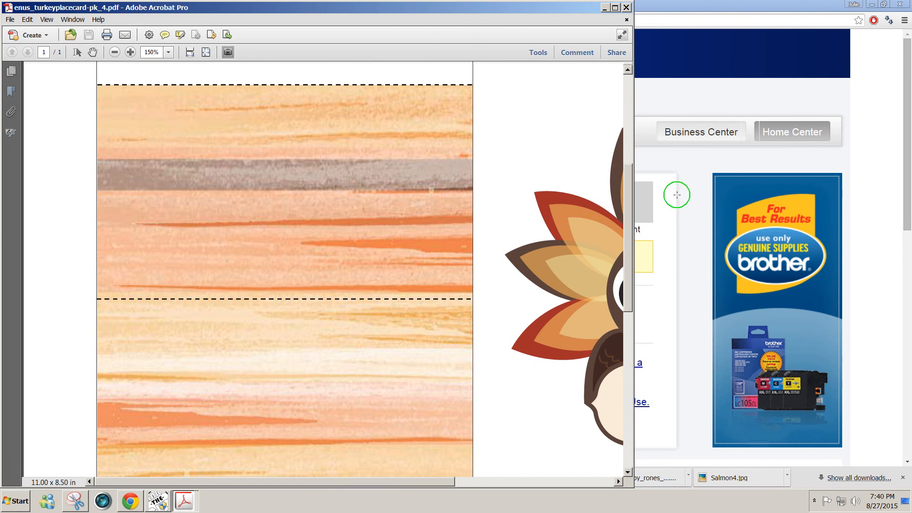
{"action": "left_click_drag", "start_coordinate": [630, 233], "coordinate": [586, 362]}
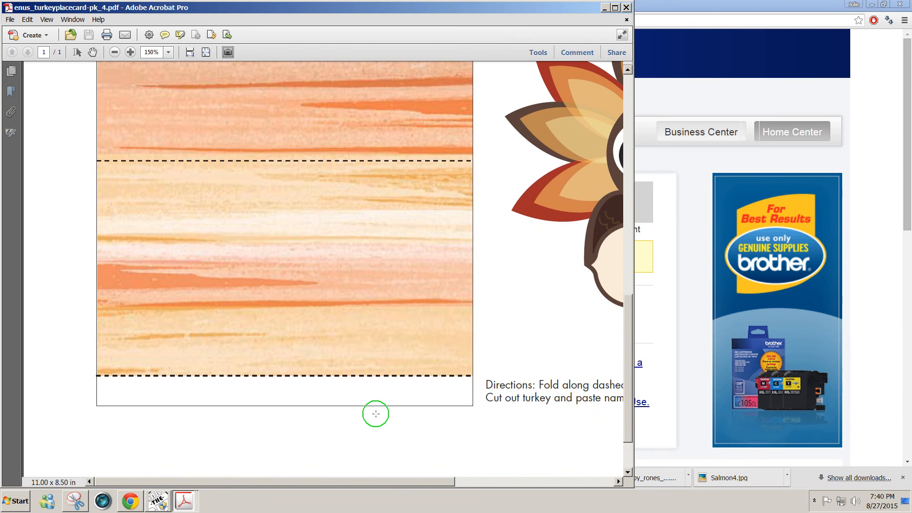
{"action": "left_click_drag", "start_coordinate": [393, 481], "coordinate": [564, 479]}
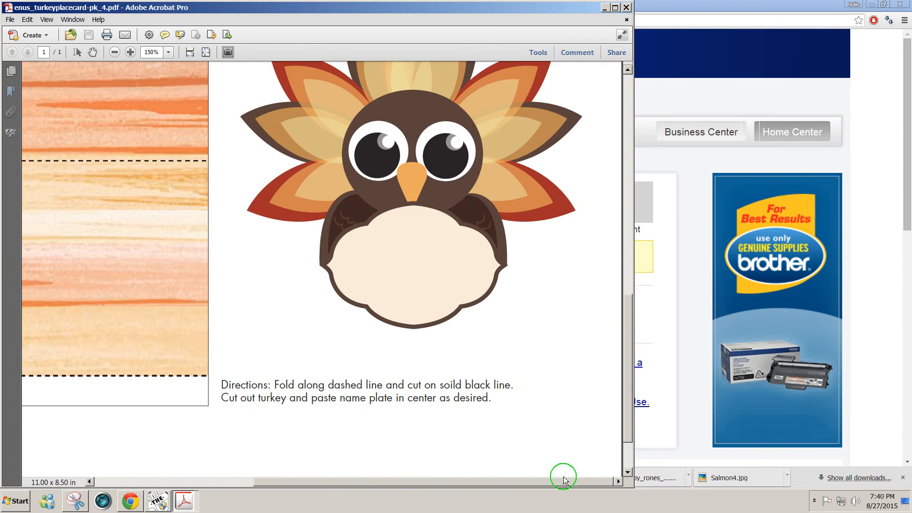
{"action": "left_click_drag", "start_coordinate": [628, 319], "coordinate": [646, 227]}
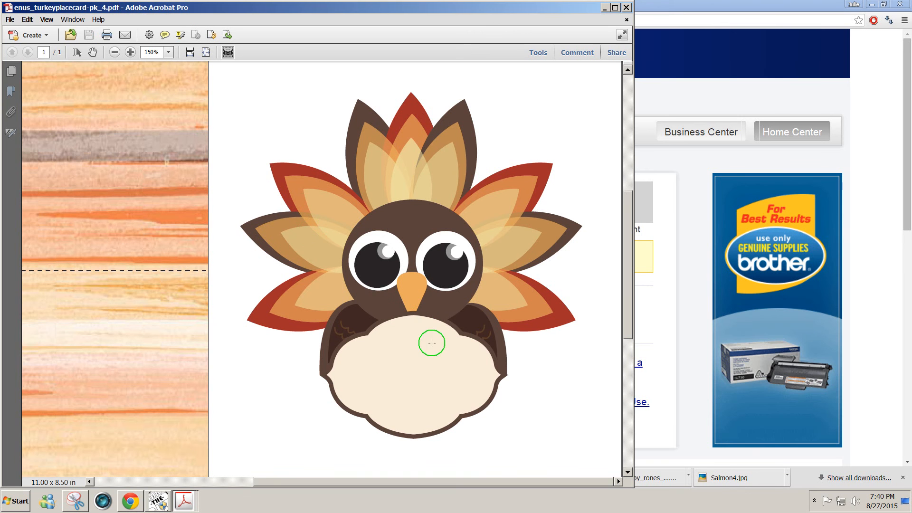
{"action": "left_click", "coordinate": [28, 19]}
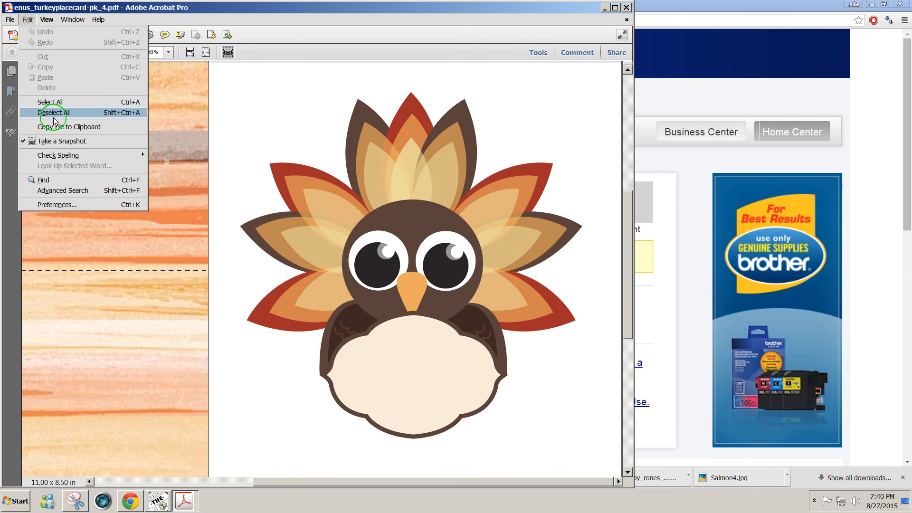
{"action": "left_click", "coordinate": [52, 141]}
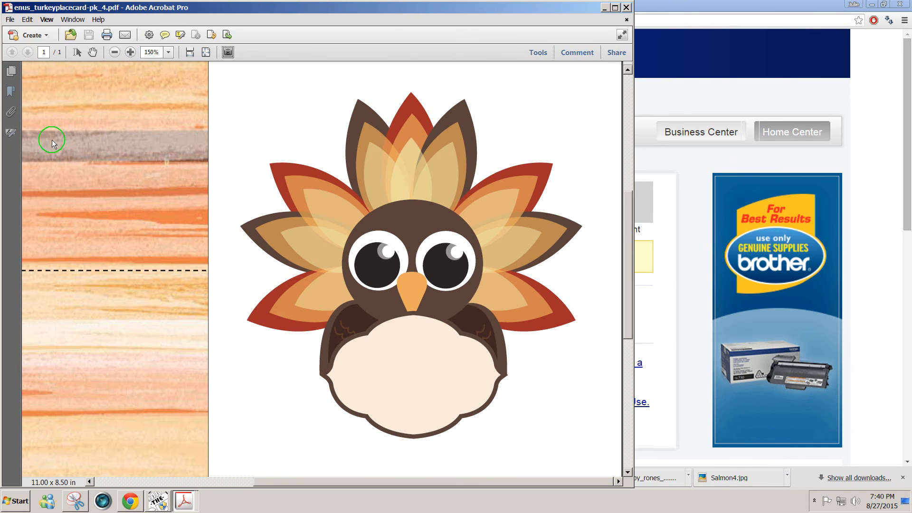
{"action": "left_click_drag", "start_coordinate": [224, 70], "coordinate": [599, 452]}
{"action": "left_click", "coordinate": [420, 272]}
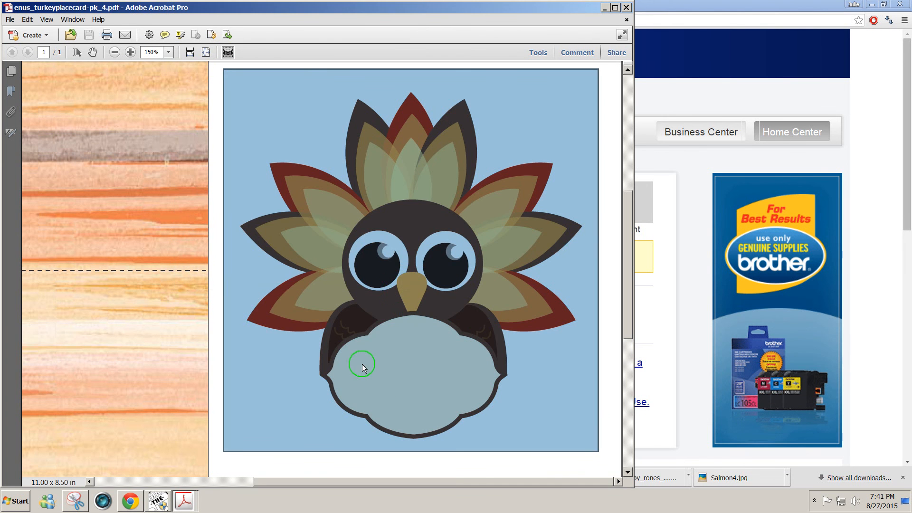
- Switch to Make The Cut and import the strokes and fills of enus_turkeyplacecard-pk_4.pdf onto a new page
{"action": "left_click", "coordinate": [157, 501]}
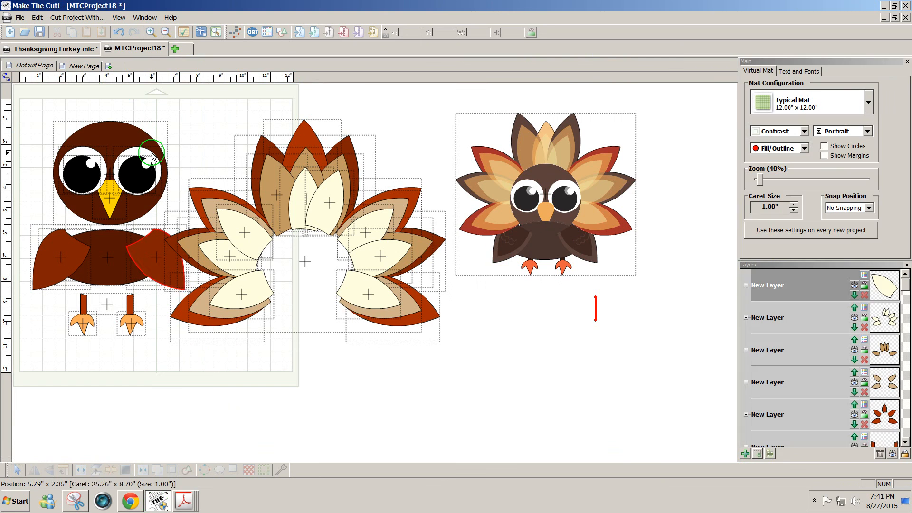
{"action": "left_click", "coordinate": [109, 66]}
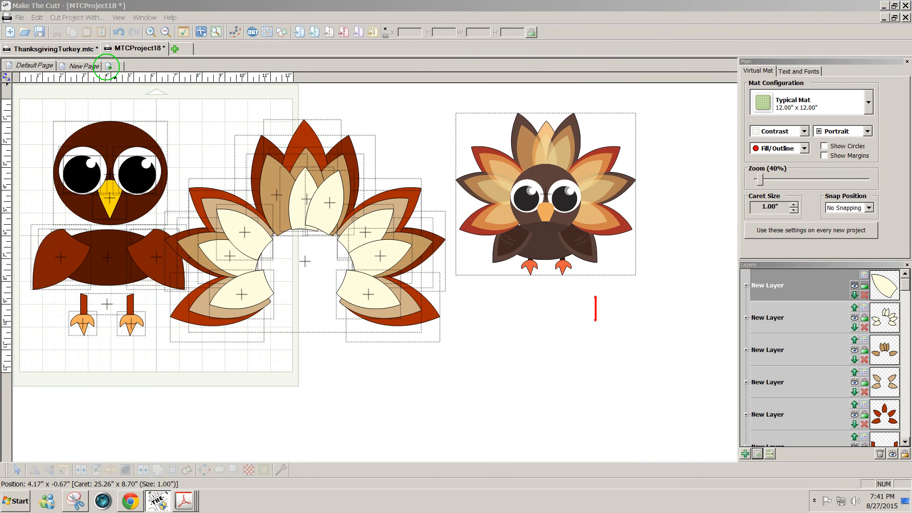
{"action": "left_click", "coordinate": [508, 236]}
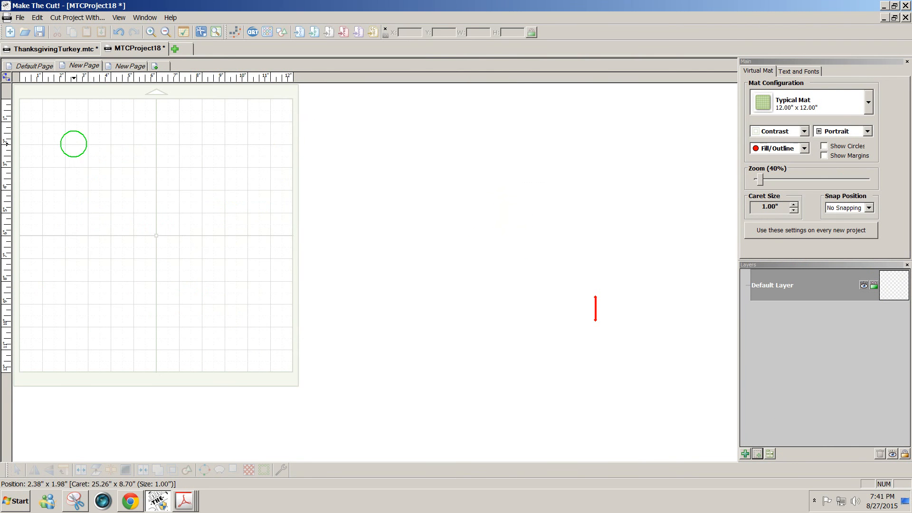
{"action": "left_click", "coordinate": [57, 138]}
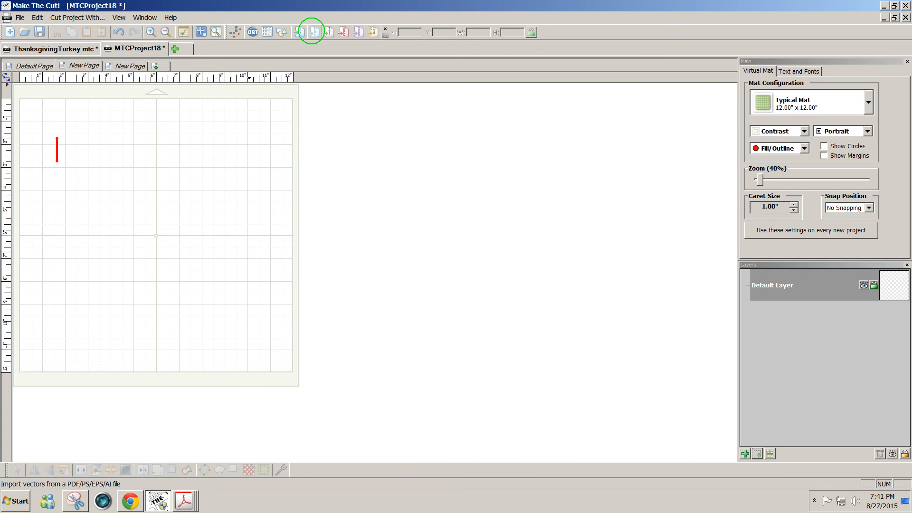
{"action": "left_click", "coordinate": [313, 32]}
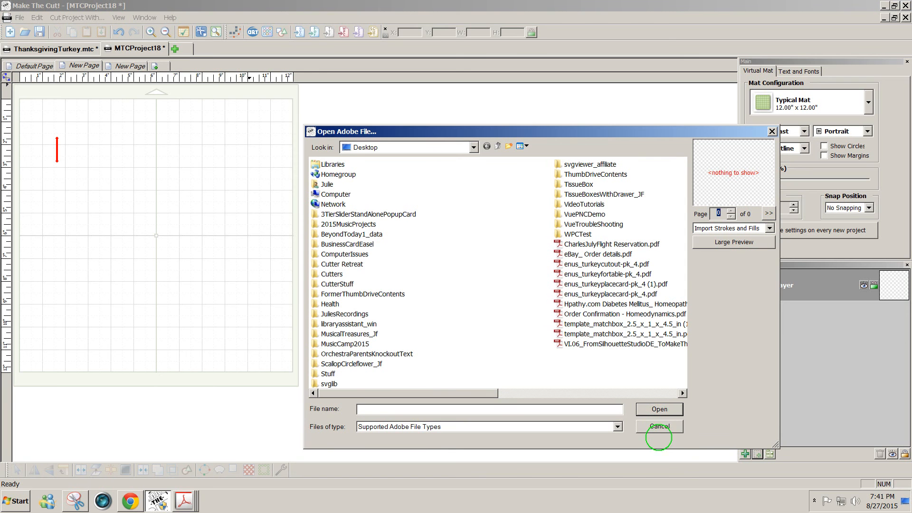
{"action": "left_click", "coordinate": [613, 294]}
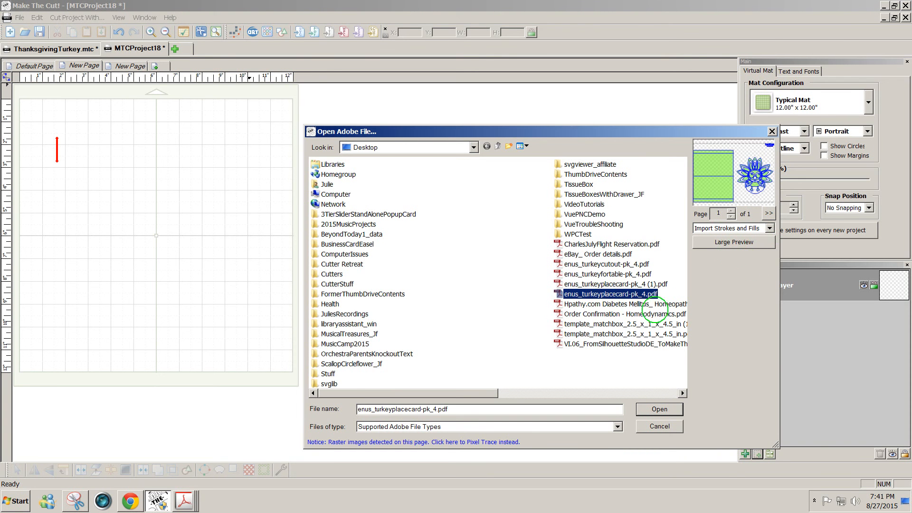
{"action": "left_click", "coordinate": [649, 408]}
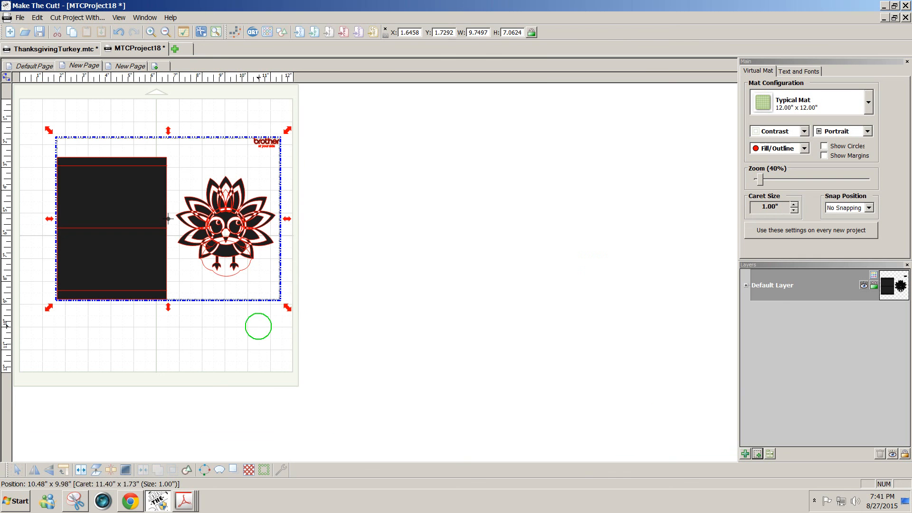
- Break the imported artwork apart, pull one name plaque shape out below the turkey, and delete all the other shapes
{"action": "left_click_drag", "start_coordinate": [220, 264], "coordinate": [211, 257]}
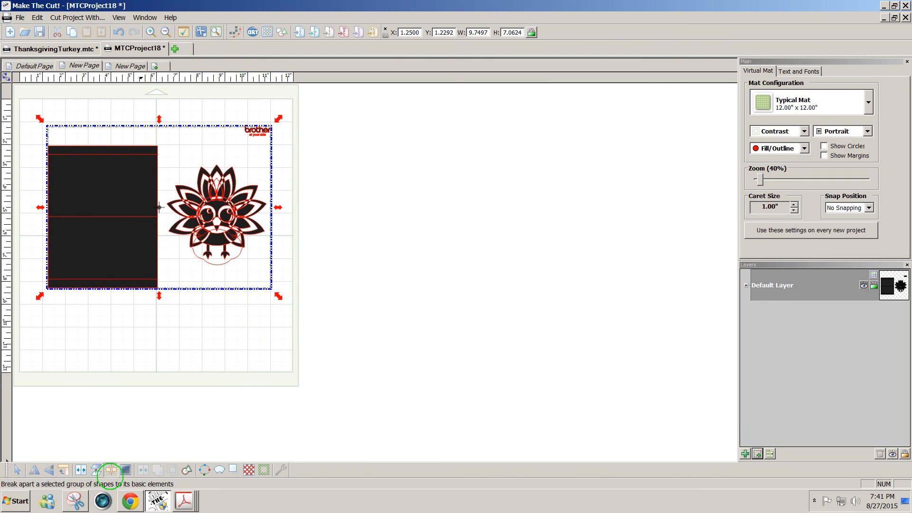
{"action": "left_click", "coordinate": [125, 469]}
{"action": "left_click", "coordinate": [220, 269]}
{"action": "left_click_drag", "start_coordinate": [220, 244], "coordinate": [233, 317]}
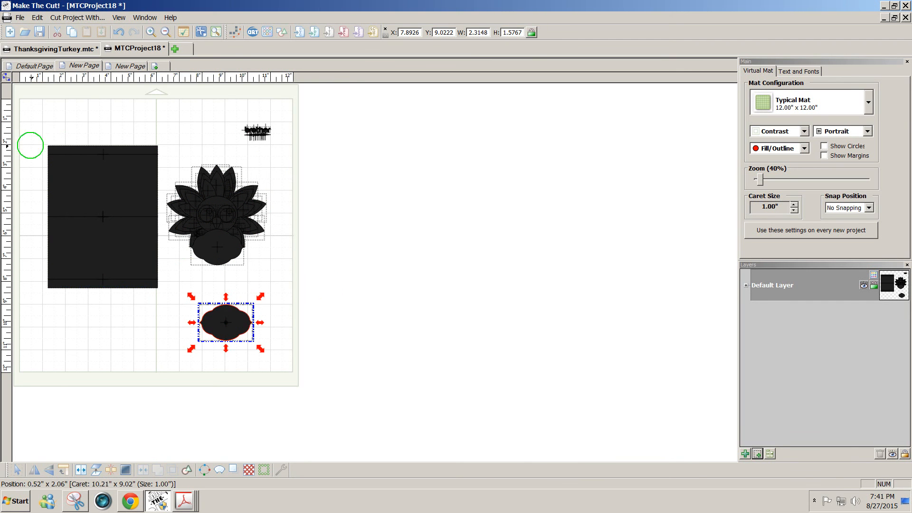
{"action": "left_click_drag", "start_coordinate": [27, 103], "coordinate": [339, 305]}
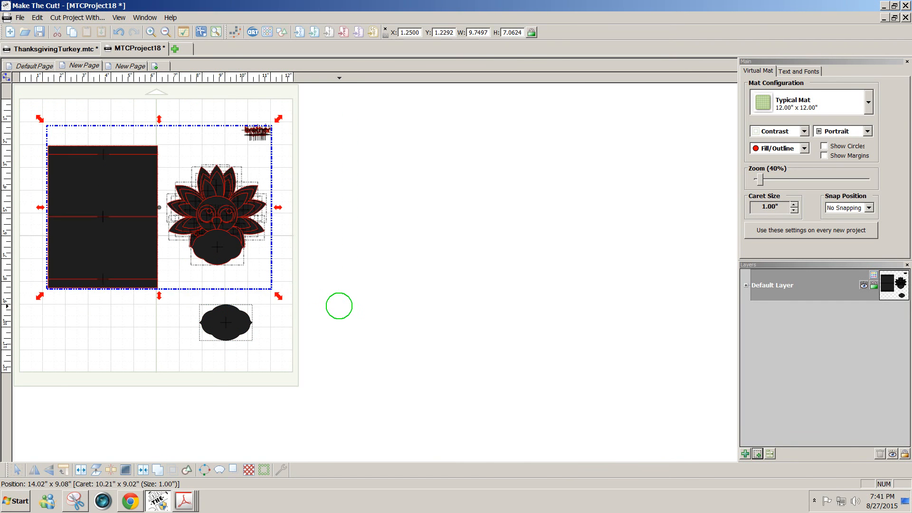
{"action": "key", "text": "Delete"}
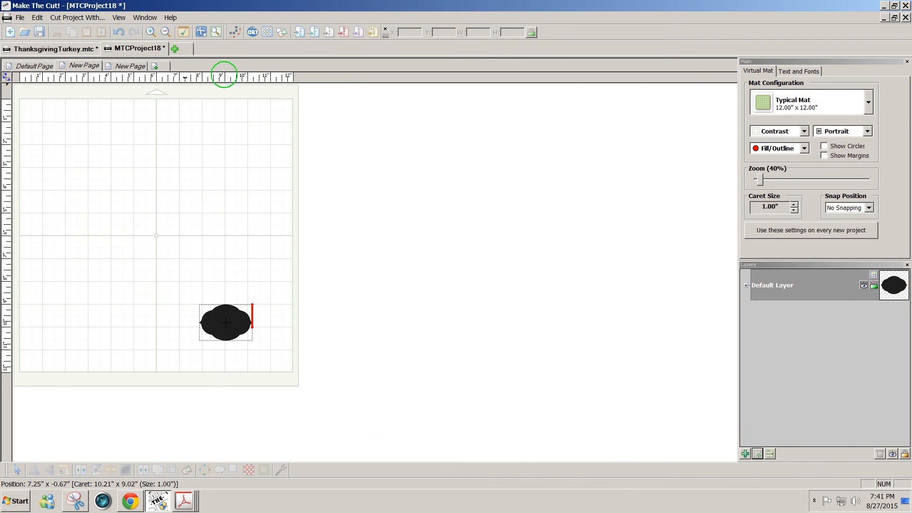
- Pixel-trace the turkey snapshot from the clipboard by the plaque's cream colour with tolerance 5, and import the trace
{"action": "left_click", "coordinate": [240, 32]}
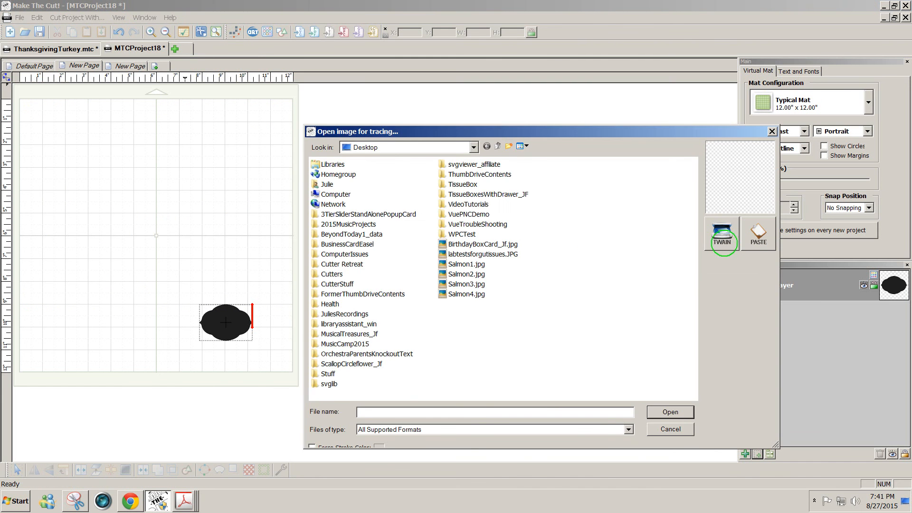
{"action": "left_click", "coordinate": [758, 234]}
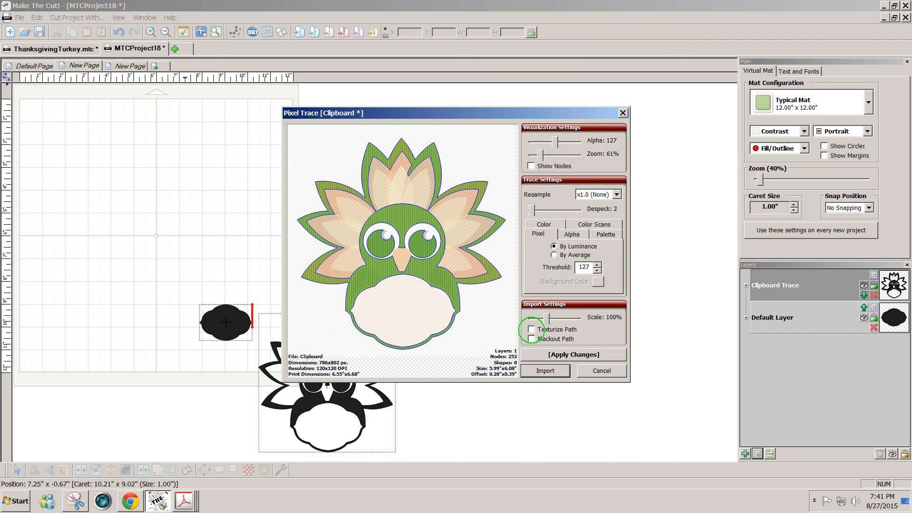
{"action": "left_click", "coordinate": [544, 224]}
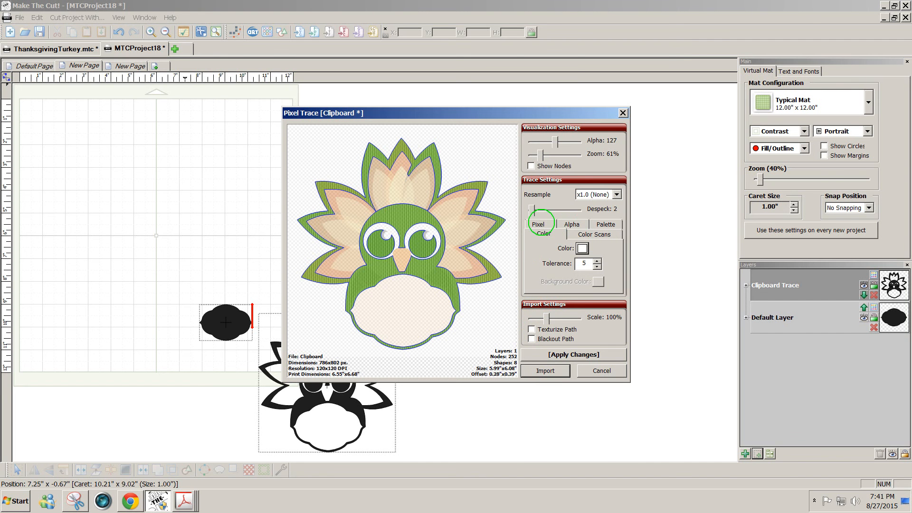
{"action": "left_click", "coordinate": [581, 248]}
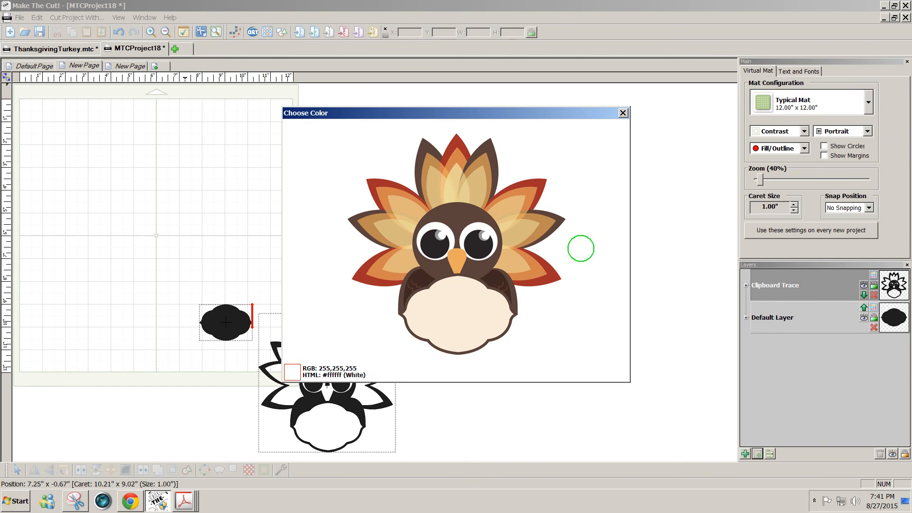
{"action": "left_click", "coordinate": [441, 305]}
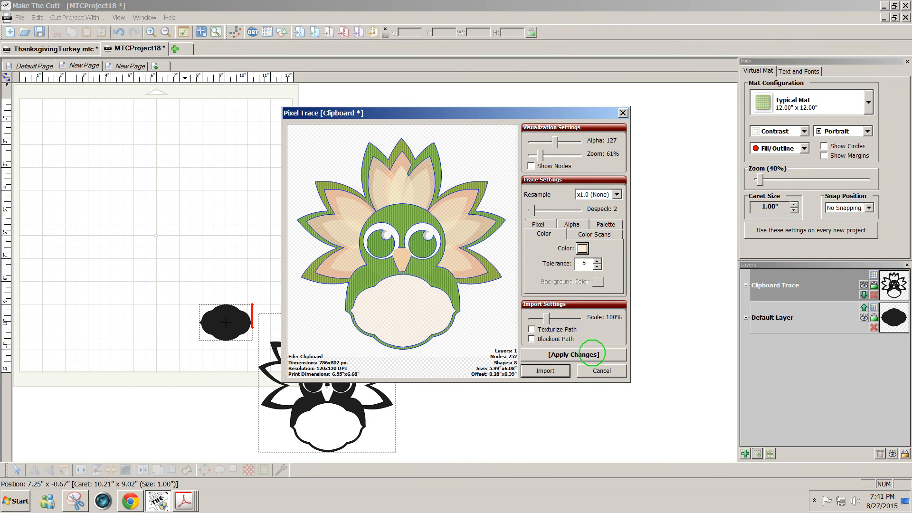
{"action": "left_click", "coordinate": [573, 354]}
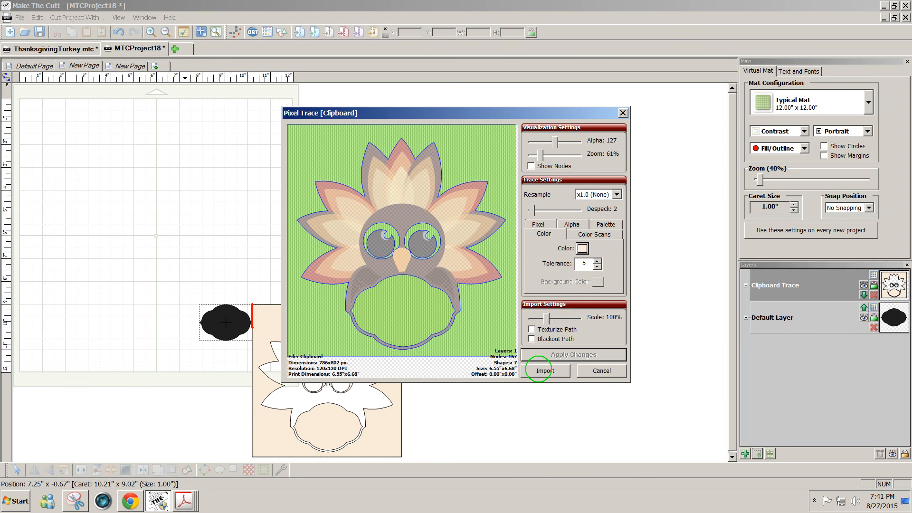
{"action": "left_click", "coordinate": [538, 369]}
{"action": "left_click", "coordinate": [503, 260]}
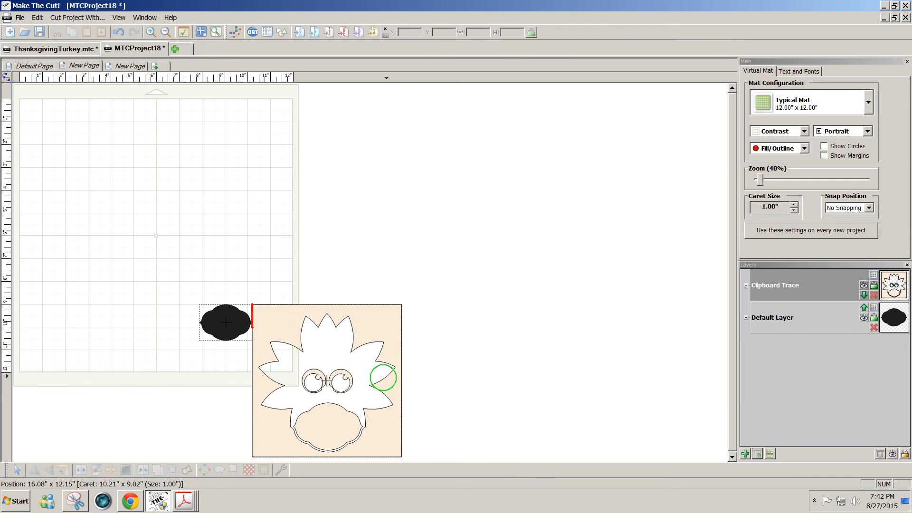
- Move the cream trace onto the mat, break it apart, set the name plaque aside, and delete the remaining traced shapes
{"action": "left_click_drag", "start_coordinate": [383, 315], "coordinate": [180, 209]}
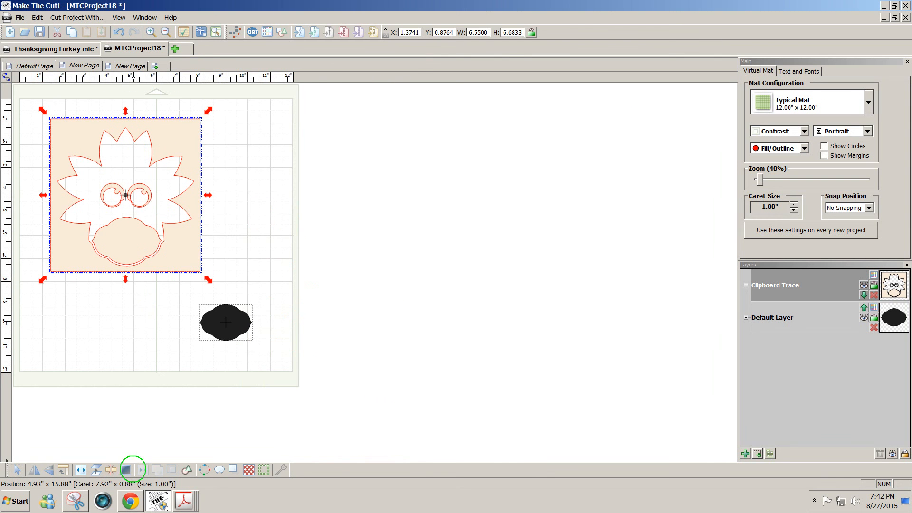
{"action": "left_click", "coordinate": [111, 470]}
{"action": "left_click", "coordinate": [137, 323]}
{"action": "left_click_drag", "start_coordinate": [127, 242], "coordinate": [140, 324]}
{"action": "left_click_drag", "start_coordinate": [33, 100], "coordinate": [228, 287]}
{"action": "key", "text": "Delete"}
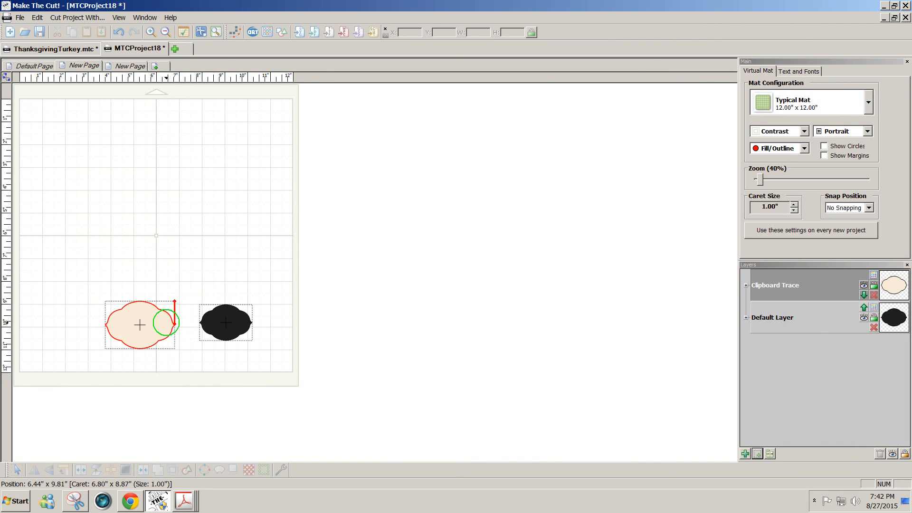
- Move the cream plaque up to open mat space and generate a 0.08 in shadow layer with rounded corners around it
{"action": "left_click_drag", "start_coordinate": [140, 324], "coordinate": [131, 212]}
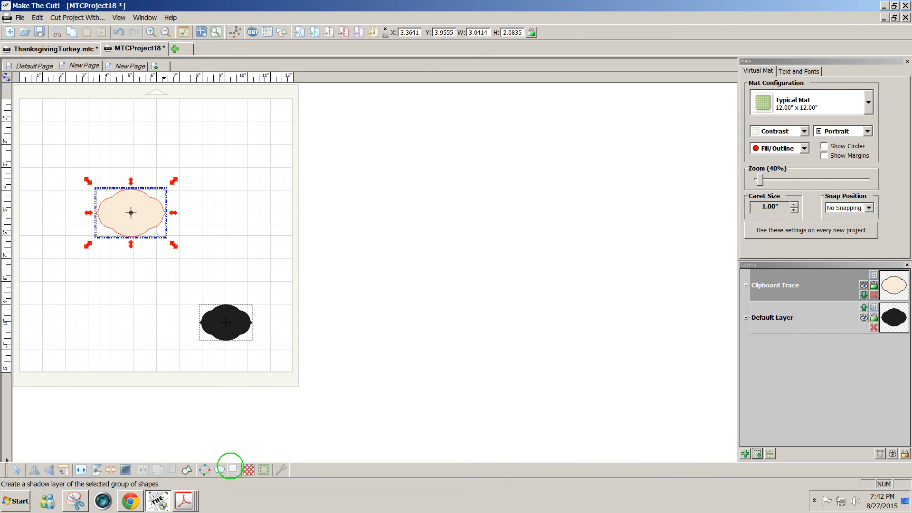
{"action": "left_click", "coordinate": [231, 468]}
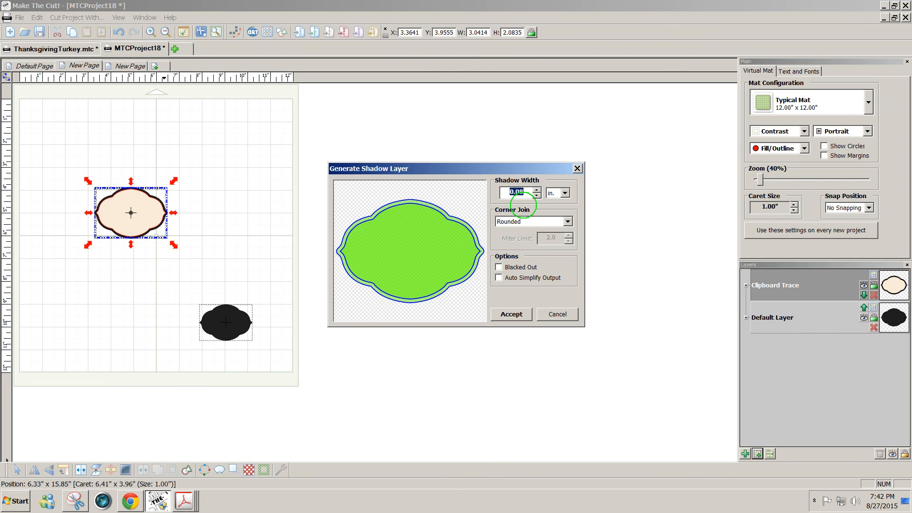
{"action": "left_click", "coordinate": [517, 314]}
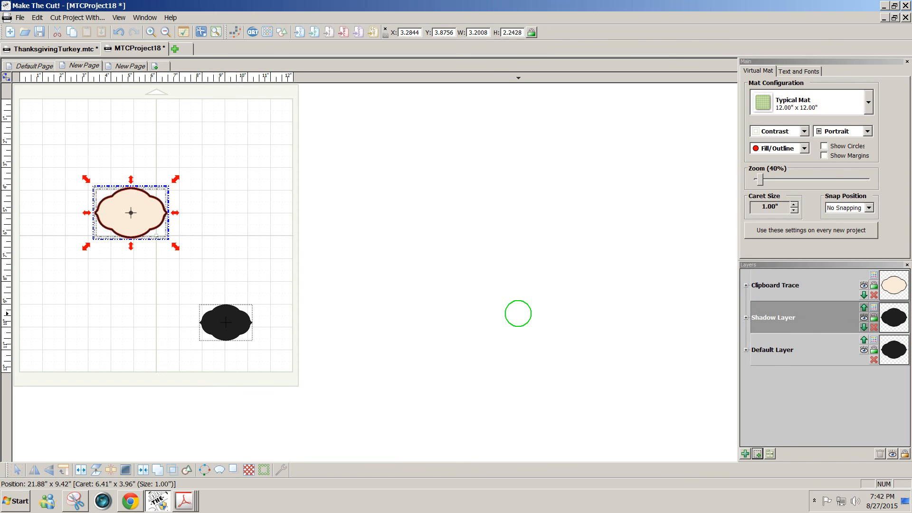
- Copy the cream plaque together with its shadow and paste both onto Default Page
{"action": "left_click_drag", "start_coordinate": [53, 150], "coordinate": [214, 273]}
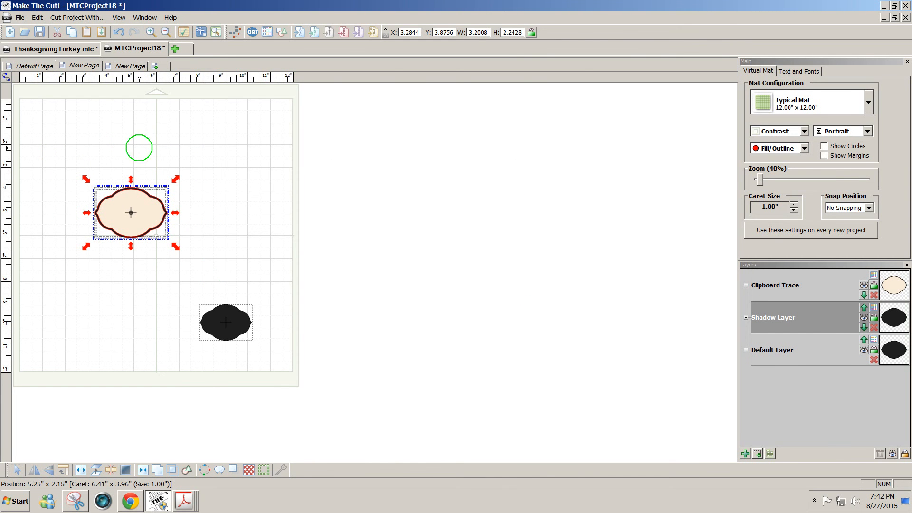
{"action": "key", "text": "ctrl+c"}
{"action": "left_click", "coordinate": [45, 69]}
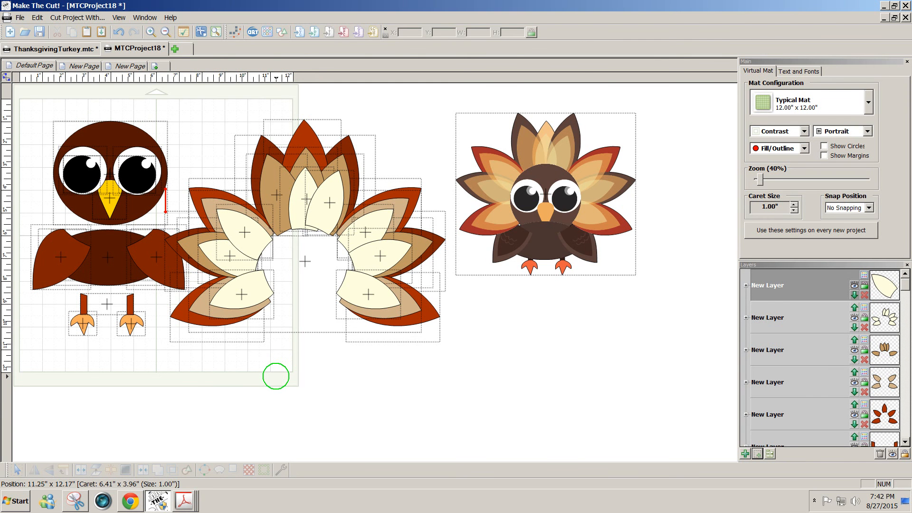
{"action": "key", "text": "ctrl+v"}
- Place the plaque and its shadow over the reference turkey's body and enlarge them to about 4.49 by 3.15 in
{"action": "left_click_drag", "start_coordinate": [129, 210], "coordinate": [541, 248]}
{"action": "left_click_drag", "start_coordinate": [584, 274], "coordinate": [555, 265]}
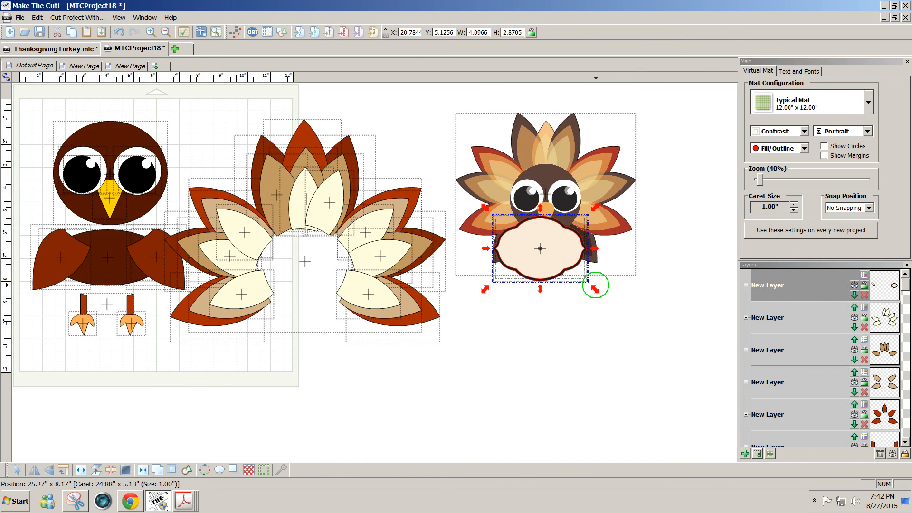
{"action": "left_click_drag", "start_coordinate": [595, 289], "coordinate": [604, 295]}
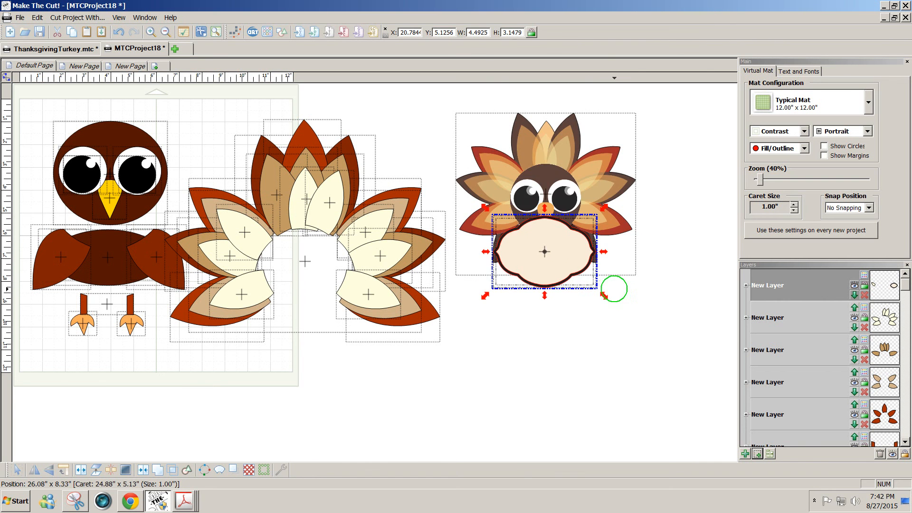
{"action": "left_click_drag", "start_coordinate": [553, 274], "coordinate": [551, 271]}
{"action": "left_click", "coordinate": [567, 309]}
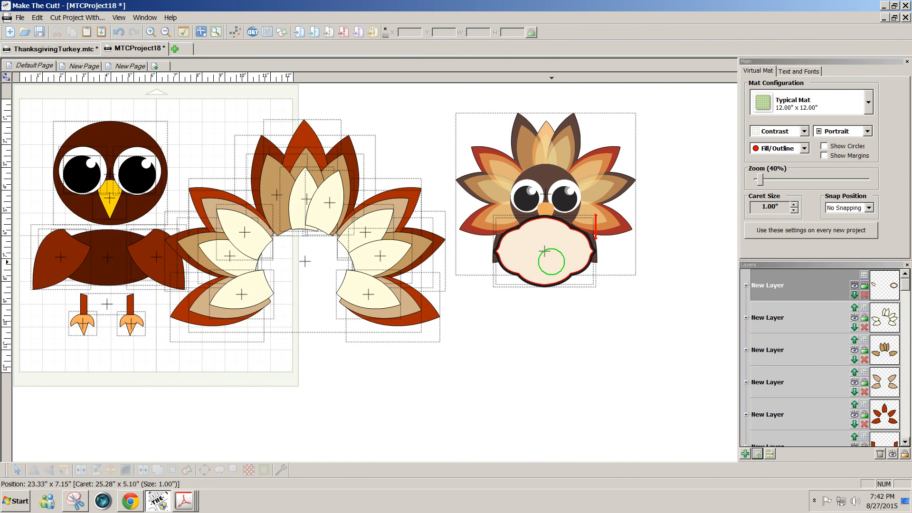
- Move the cream plaque off its shadow on Default Page, and enlarge the separate black plaque on the second page to about 5.38 by 3.66 in
{"action": "left_click_drag", "start_coordinate": [551, 263], "coordinate": [532, 352]}
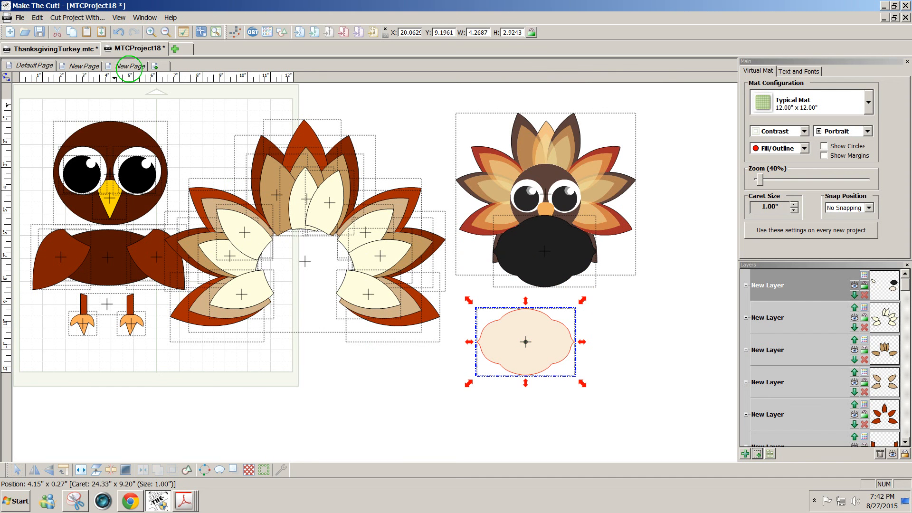
{"action": "left_click", "coordinate": [129, 65]}
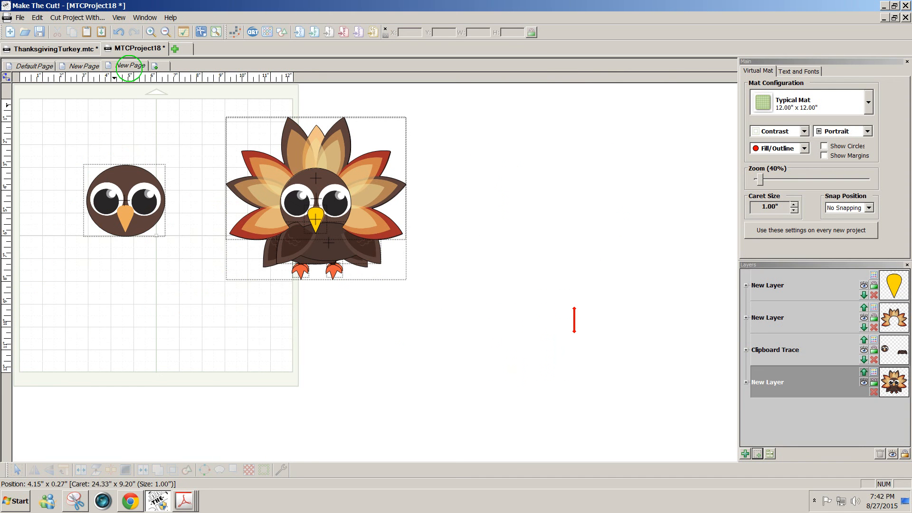
{"action": "left_click", "coordinate": [85, 66]}
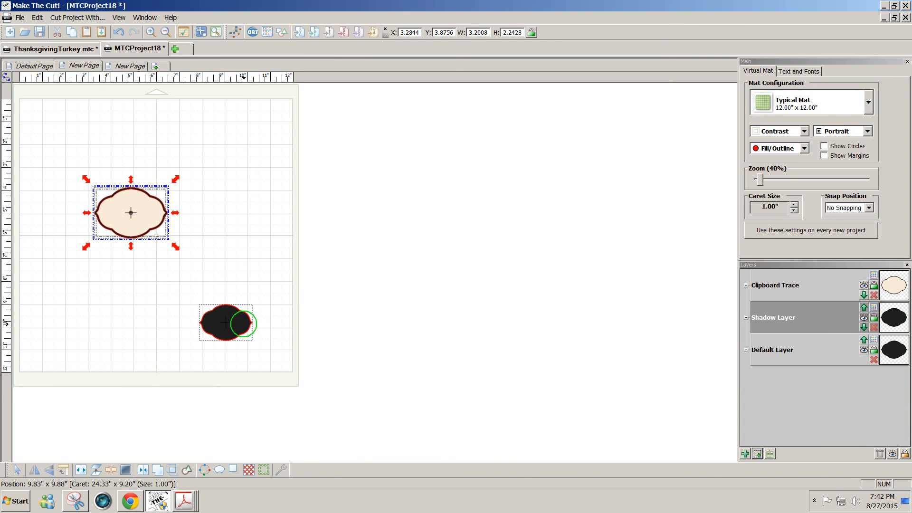
{"action": "left_click", "coordinate": [240, 321]}
{"action": "left_click_drag", "start_coordinate": [260, 349], "coordinate": [138, 320]}
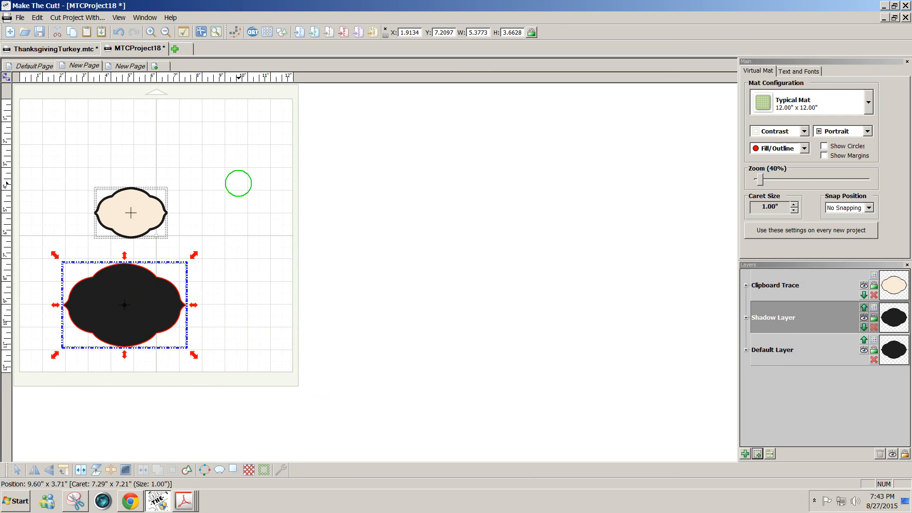
{"action": "left_click", "coordinate": [238, 179]}
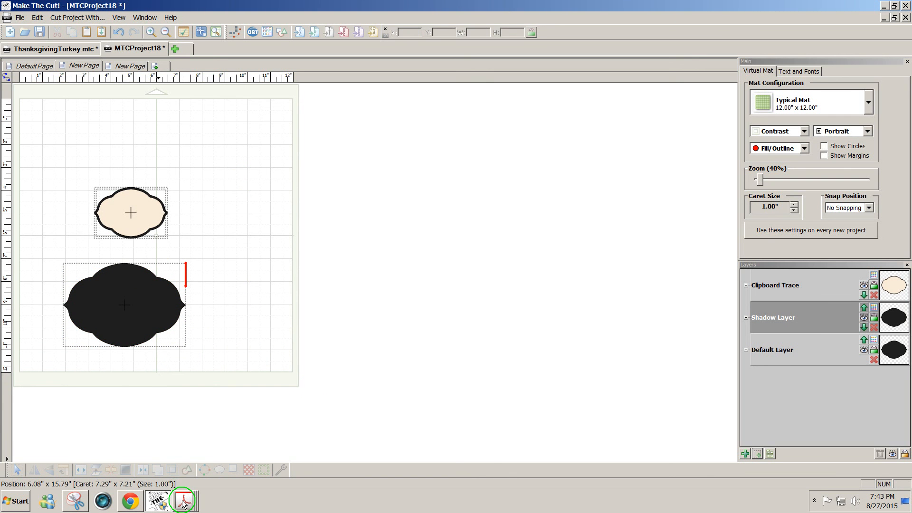
- Switch to Adobe Acrobat Pro and take a snapshot of the whole Happy Thanksgiving turkey in enus_turkeyfortable-pk_4.pdf
{"action": "left_click", "coordinate": [180, 460]}
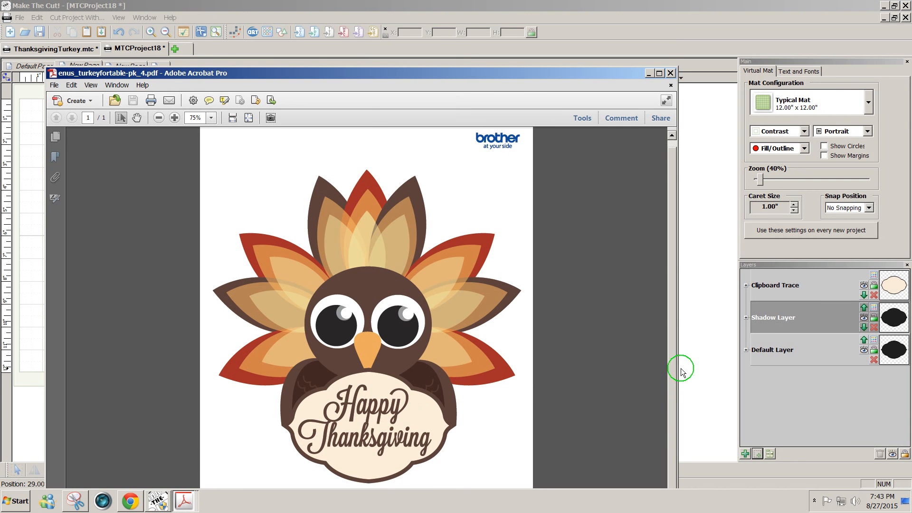
{"action": "scroll", "coordinate": [370, 288], "scroll_direction": "down", "scroll_amount": 1}
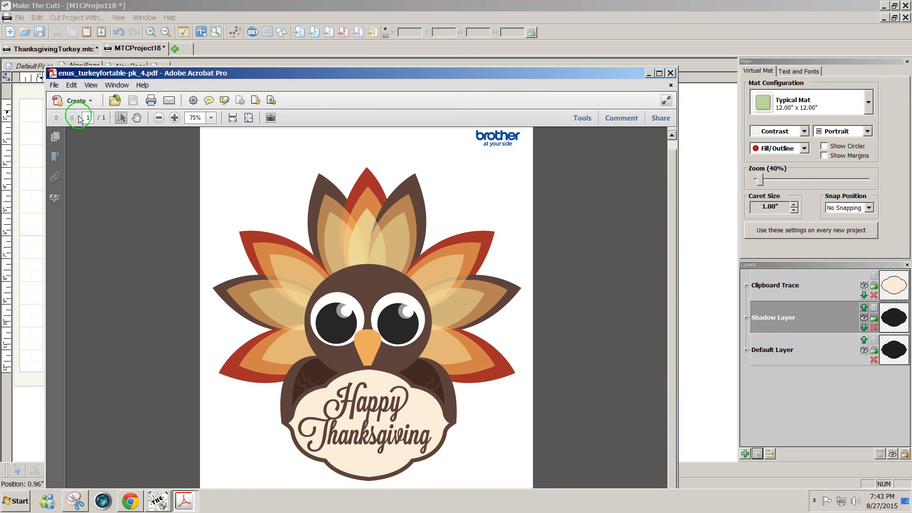
{"action": "left_click", "coordinate": [71, 85]}
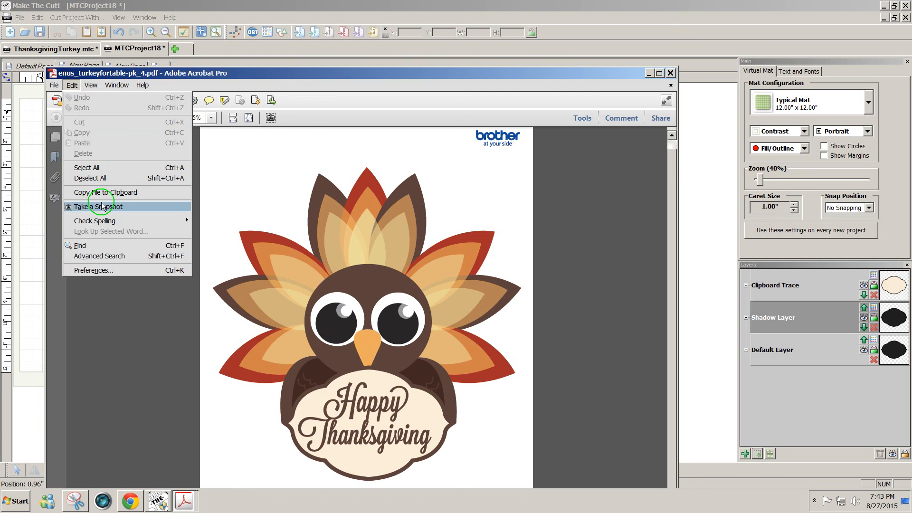
{"action": "left_click", "coordinate": [102, 206]}
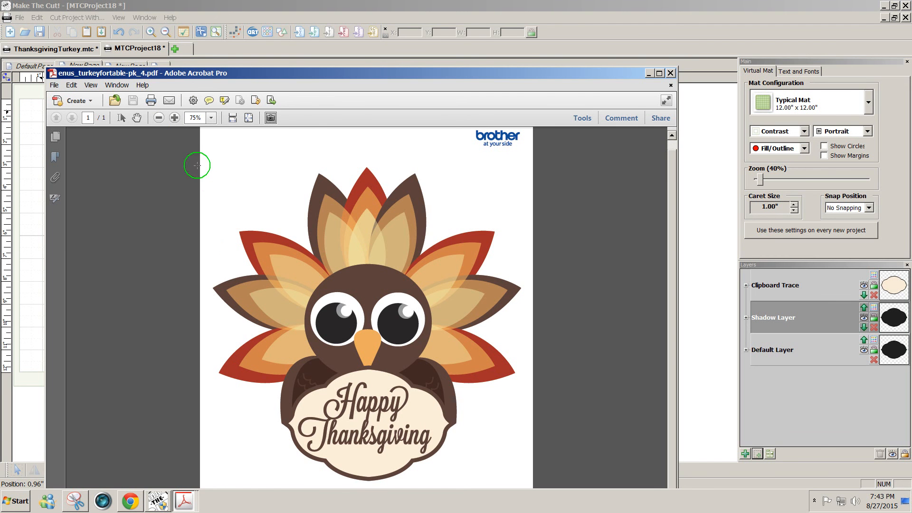
{"action": "left_click_drag", "start_coordinate": [205, 155], "coordinate": [526, 483]}
{"action": "left_click", "coordinate": [470, 337]}
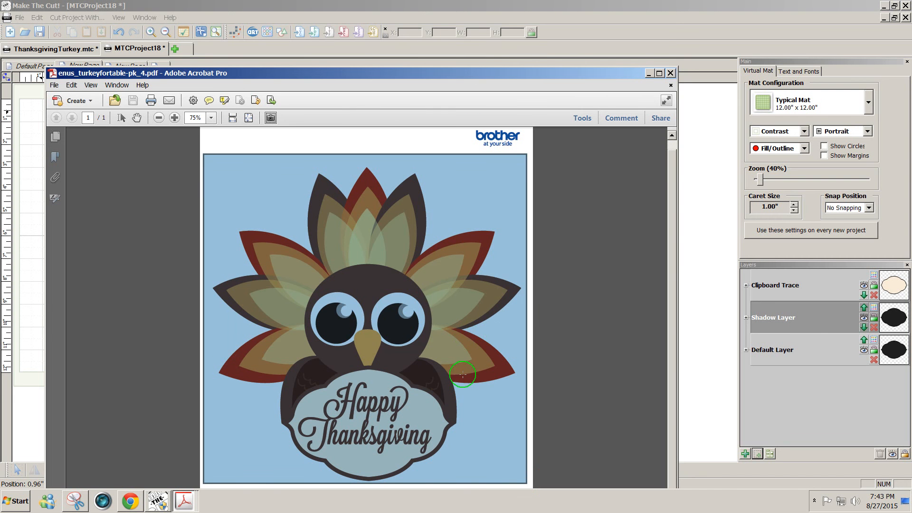
- Switch back to Make The Cut! and pixel-trace the clipboard image by the plaque's cream colour, importing the trace
{"action": "left_click", "coordinate": [149, 500]}
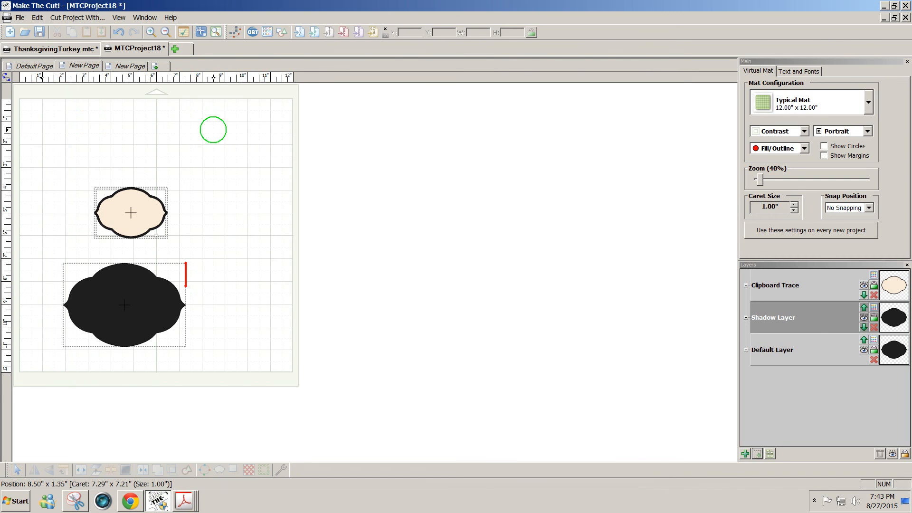
{"action": "left_click", "coordinate": [235, 32]}
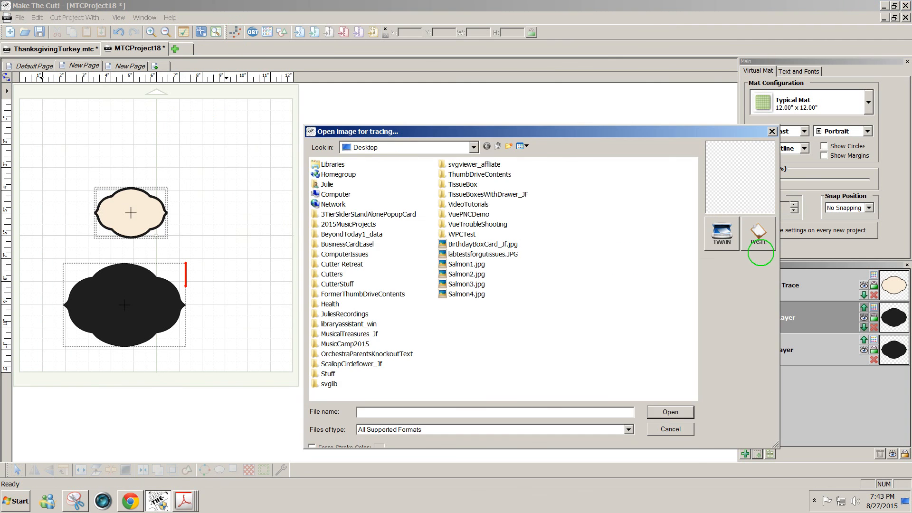
{"action": "left_click", "coordinate": [759, 239]}
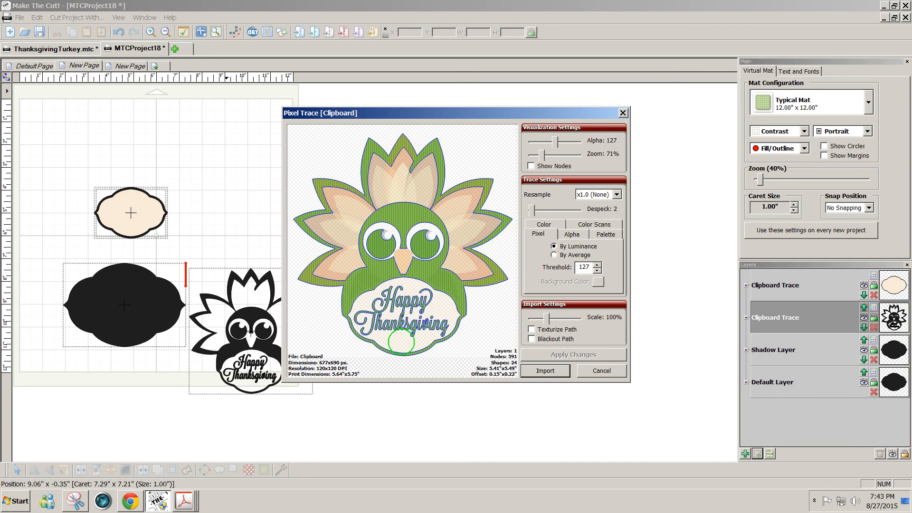
{"action": "left_click", "coordinate": [543, 224]}
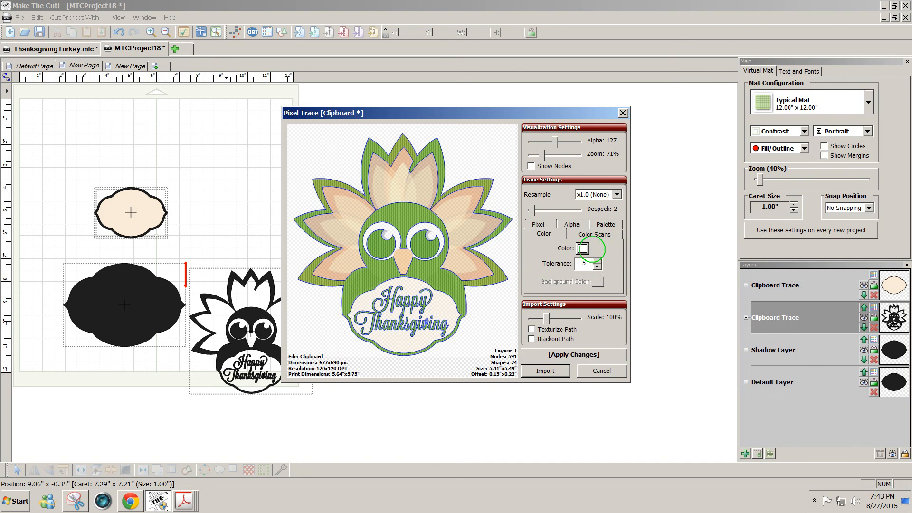
{"action": "left_click", "coordinate": [583, 248]}
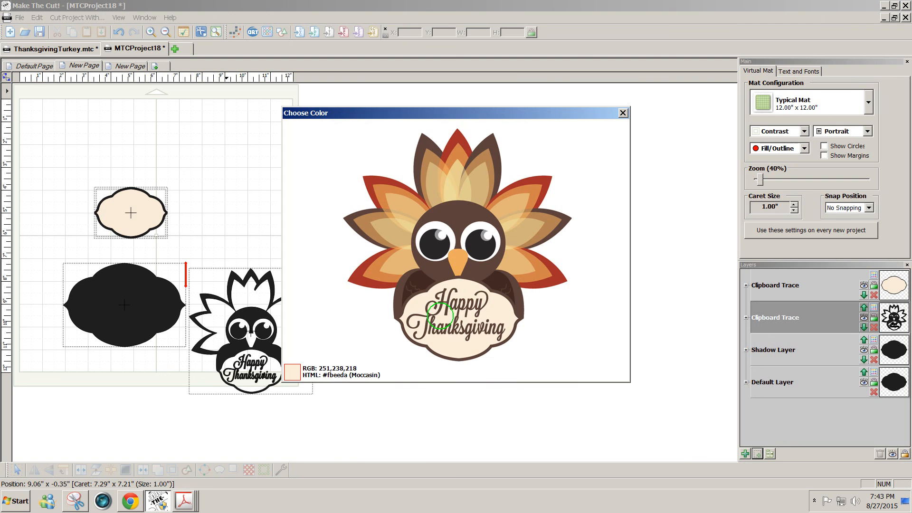
{"action": "left_click", "coordinate": [443, 323]}
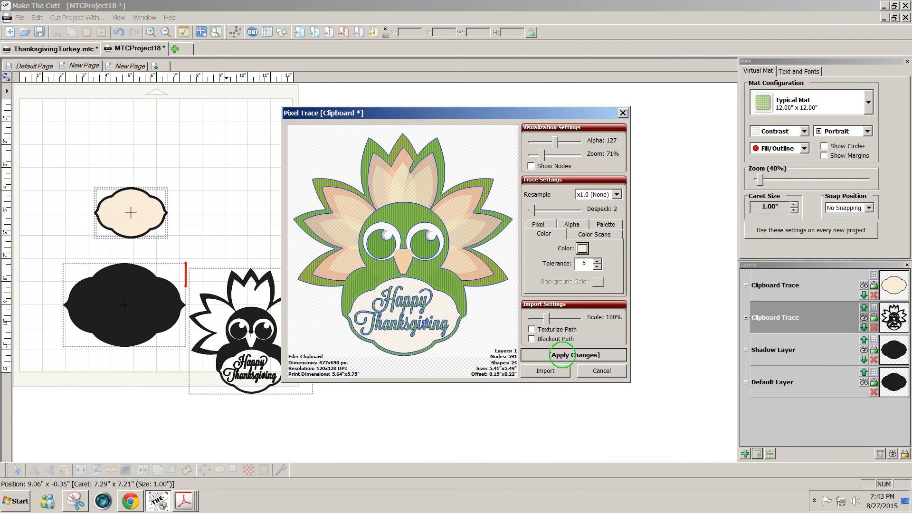
{"action": "left_click", "coordinate": [560, 355]}
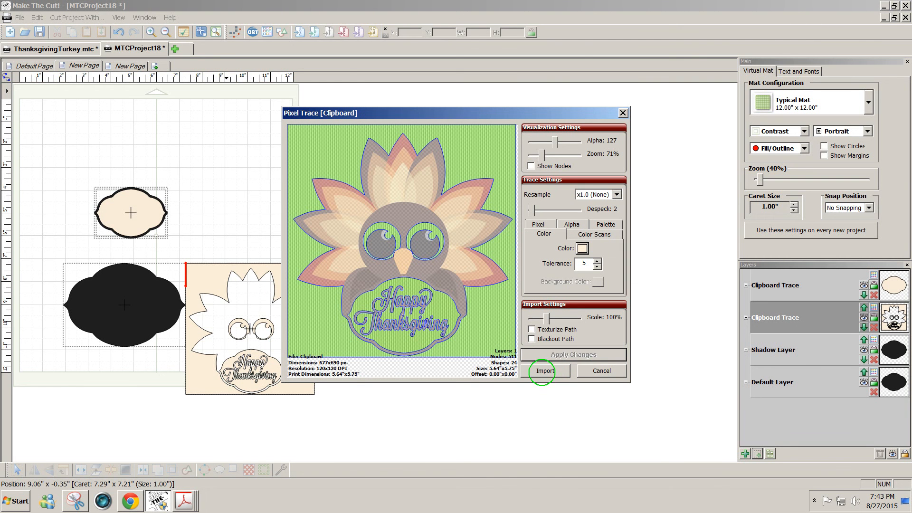
{"action": "left_click", "coordinate": [542, 371]}
{"action": "left_click", "coordinate": [518, 259]}
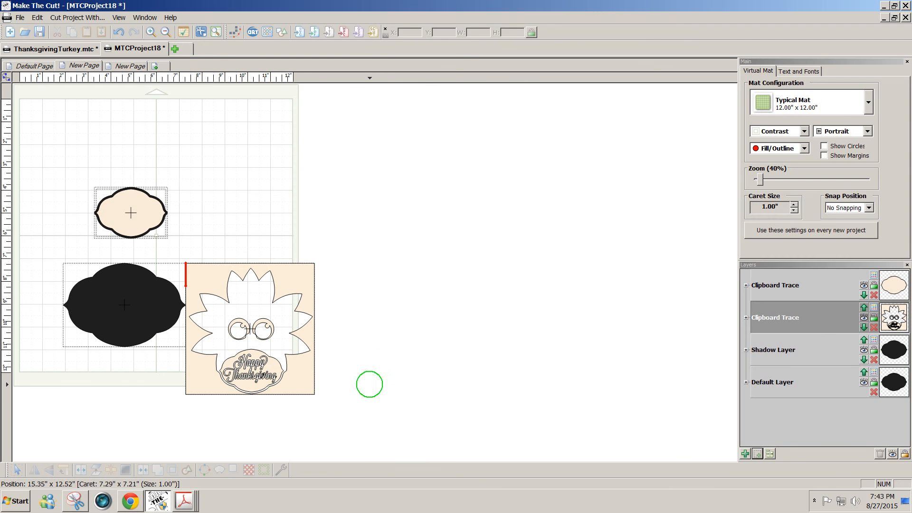
- Break the new trace apart and delete the background rectangle, the turkey silhouette and the eye shapes, keeping the lettered plaque
{"action": "left_click", "coordinate": [295, 378]}
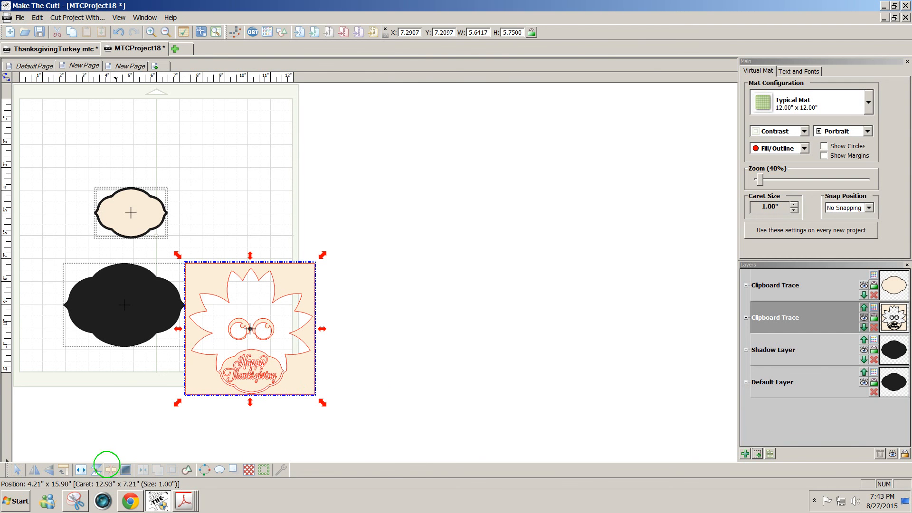
{"action": "left_click", "coordinate": [110, 469]}
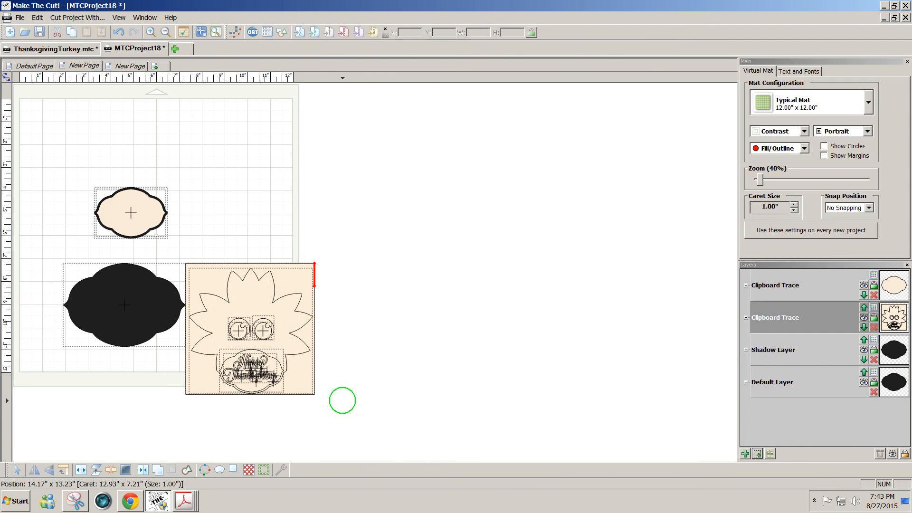
{"action": "left_click_drag", "start_coordinate": [299, 382], "coordinate": [436, 349]}
{"action": "key", "text": "Delete"}
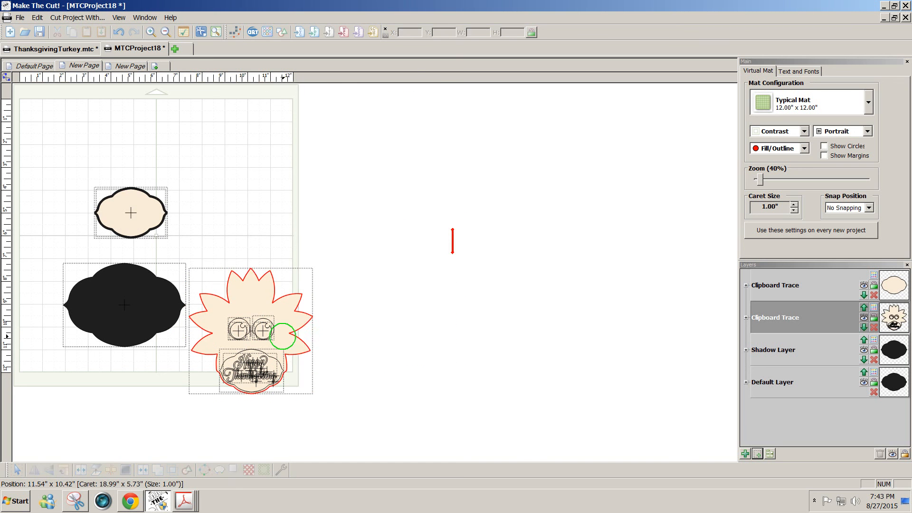
{"action": "left_click", "coordinate": [310, 319]}
{"action": "key", "text": "Delete"}
{"action": "left_click_drag", "start_coordinate": [217, 285], "coordinate": [336, 346]}
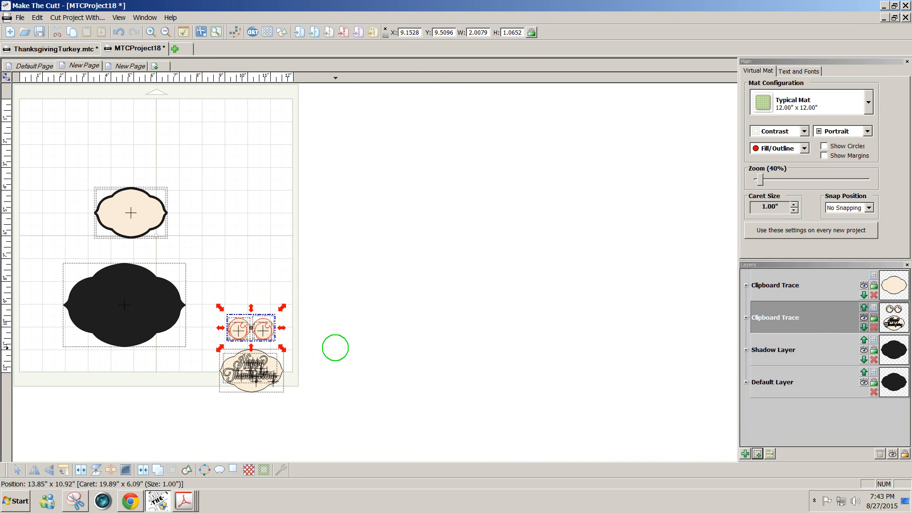
{"action": "key", "text": "Delete"}
- Move the lettered plaque up beside the small cream plaque and enlarge it to about 7.66 by 5.15 in
{"action": "left_click_drag", "start_coordinate": [316, 411], "coordinate": [196, 318]}
{"action": "left_click_drag", "start_coordinate": [252, 366], "coordinate": [232, 199]}
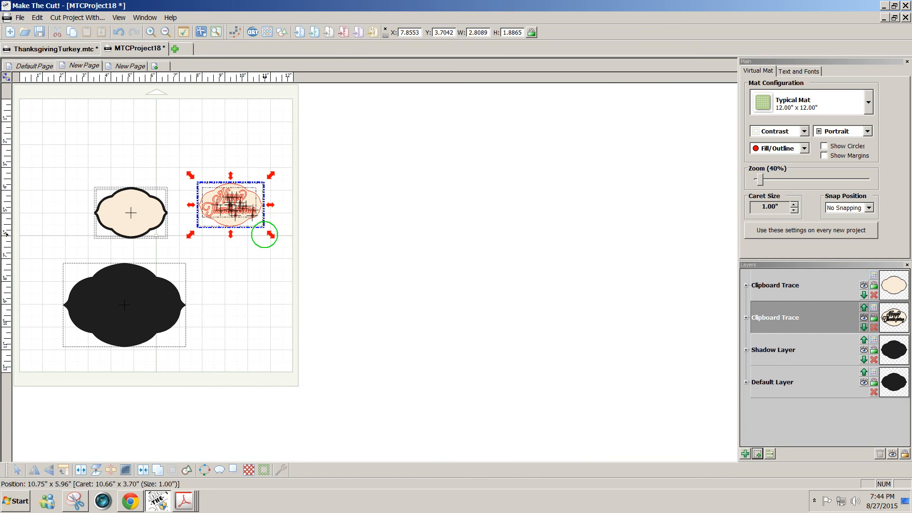
{"action": "left_click_drag", "start_coordinate": [269, 232], "coordinate": [203, 174]}
- Join the Happy Thanksgiving lettering into one shape, put it on a new layer and colour it black
{"action": "left_click", "coordinate": [379, 342]}
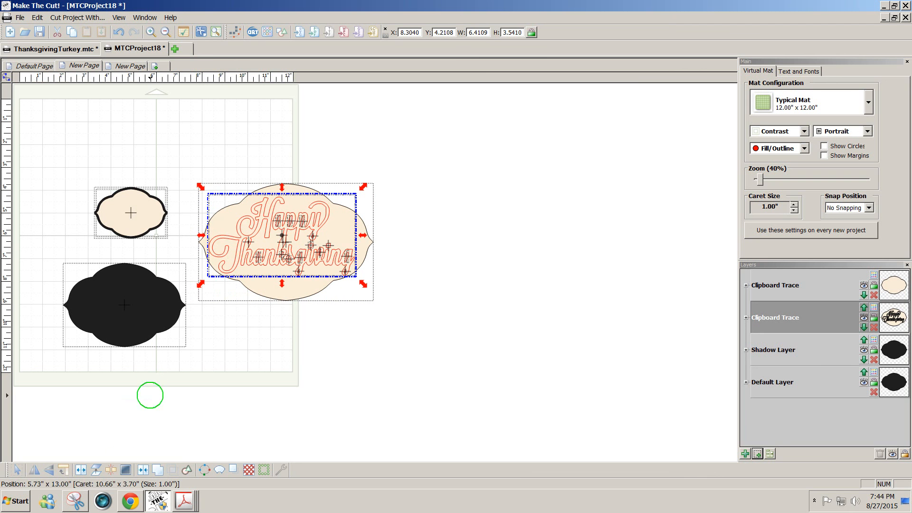
{"action": "left_click", "coordinate": [143, 469]}
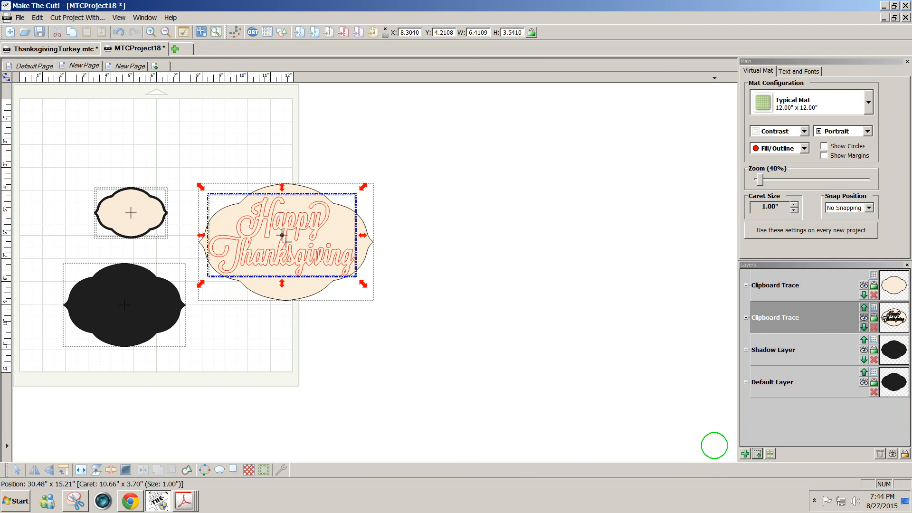
{"action": "left_click", "coordinate": [758, 454]}
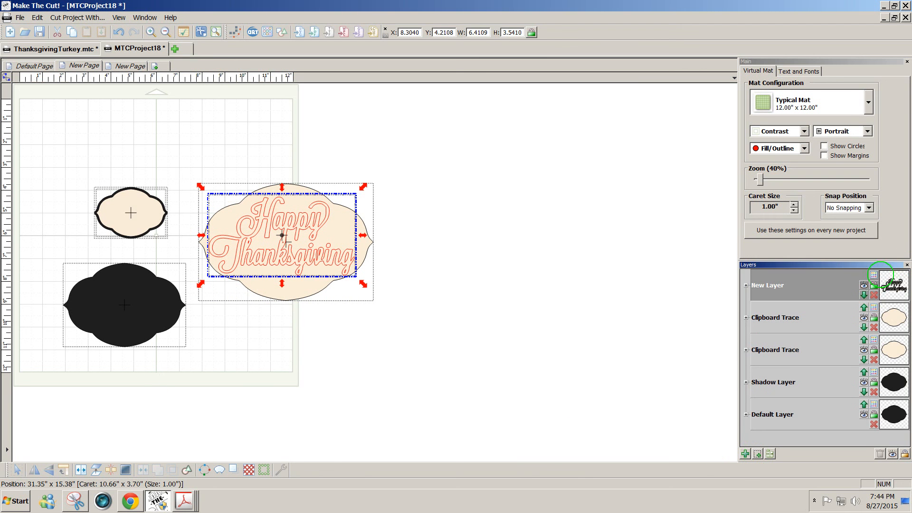
{"action": "left_click", "coordinate": [874, 276]}
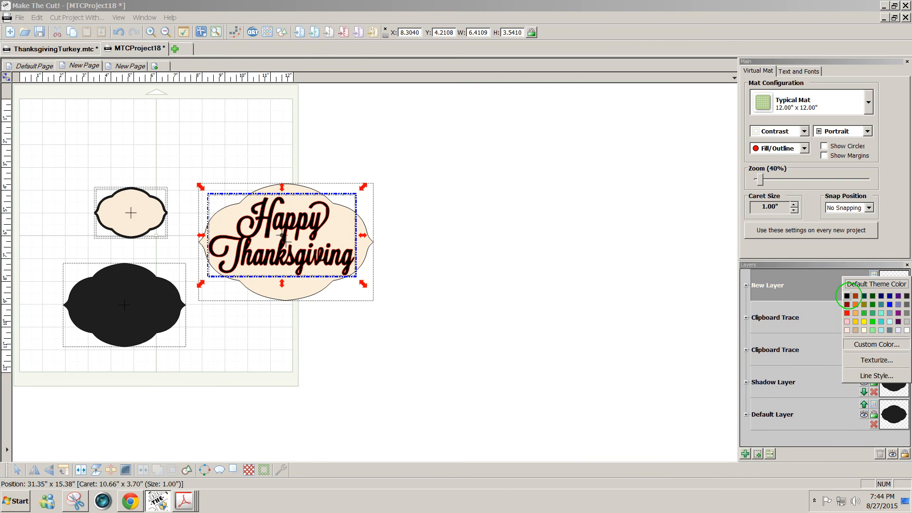
{"action": "left_click", "coordinate": [847, 296]}
{"action": "left_click_drag", "start_coordinate": [440, 317], "coordinate": [169, 136]}
{"action": "left_click", "coordinate": [327, 355]}
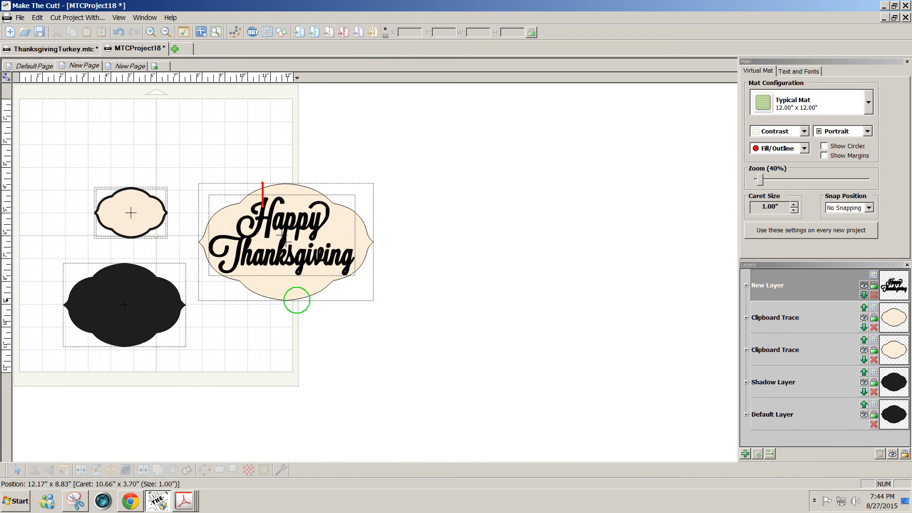
- Generate a 0.08 in shadow layer with rounded corners around the large cream plaque behind the lettering
{"action": "left_click", "coordinate": [295, 291]}
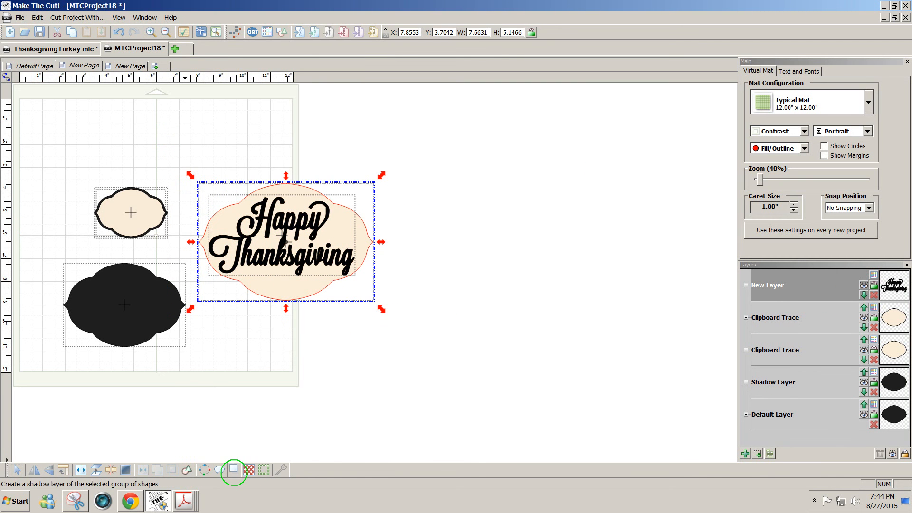
{"action": "left_click", "coordinate": [233, 469]}
{"action": "left_click", "coordinate": [510, 316]}
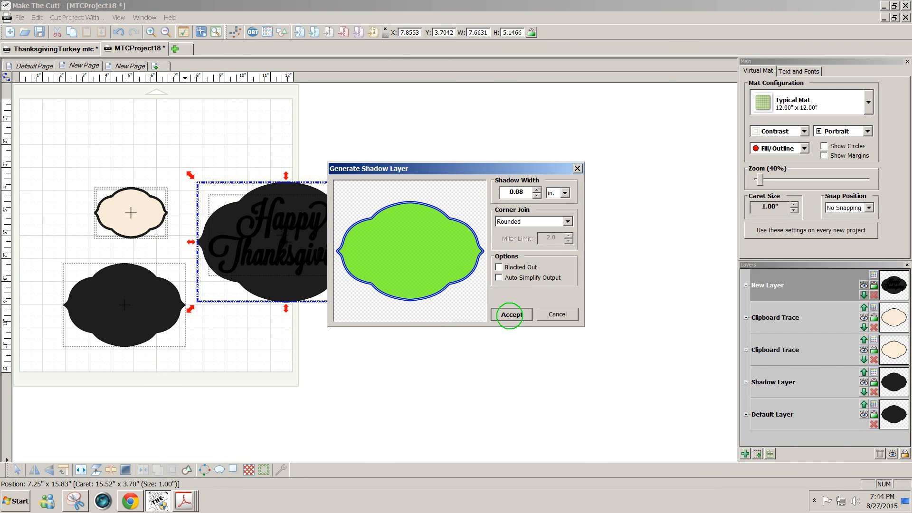
{"action": "left_click", "coordinate": [503, 324]}
- Copy the lettered plaque with its shadow, paste them onto Default Page and place them just below the feather fan
{"action": "left_click_drag", "start_coordinate": [501, 366], "coordinate": [174, 122]}
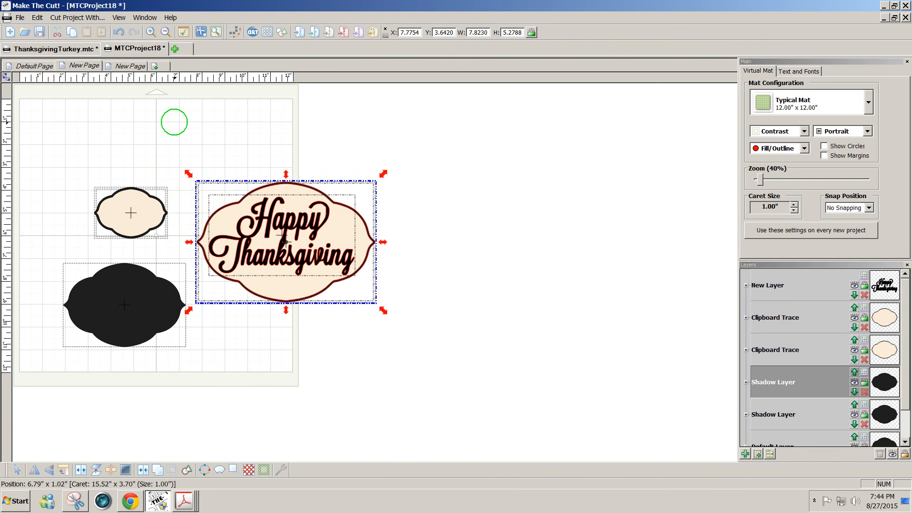
{"action": "key", "text": "ctrl+c"}
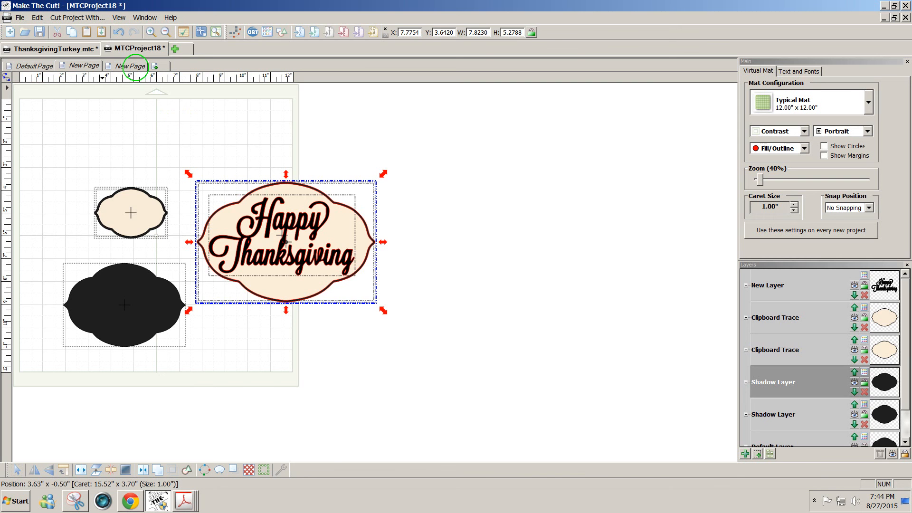
{"action": "left_click", "coordinate": [129, 66]}
{"action": "left_click", "coordinate": [83, 65]}
{"action": "left_click", "coordinate": [33, 65]}
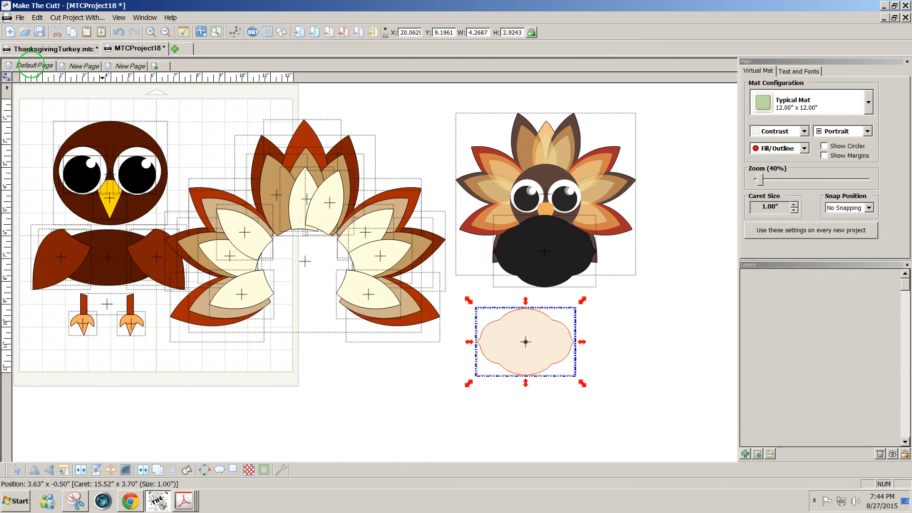
{"action": "left_click", "coordinate": [319, 357]}
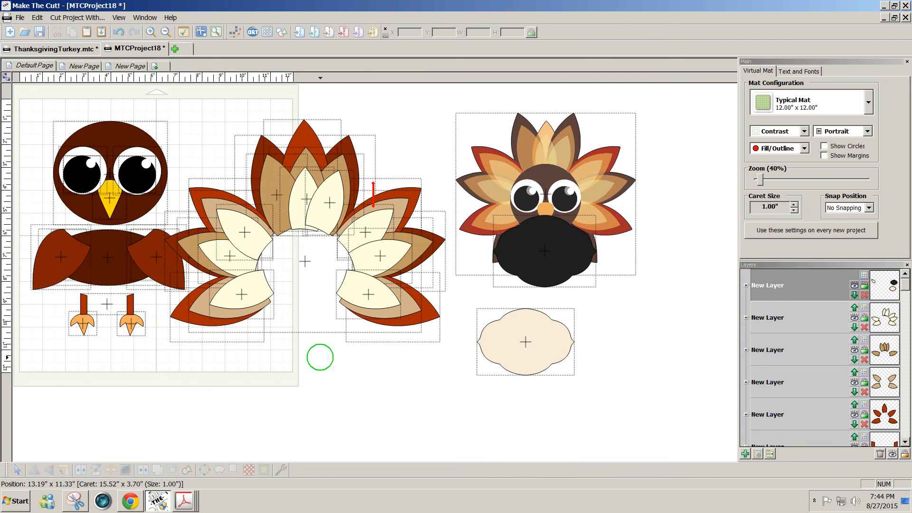
{"action": "key", "text": "ctrl+v"}
{"action": "left_click_drag", "start_coordinate": [316, 356], "coordinate": [313, 411]}
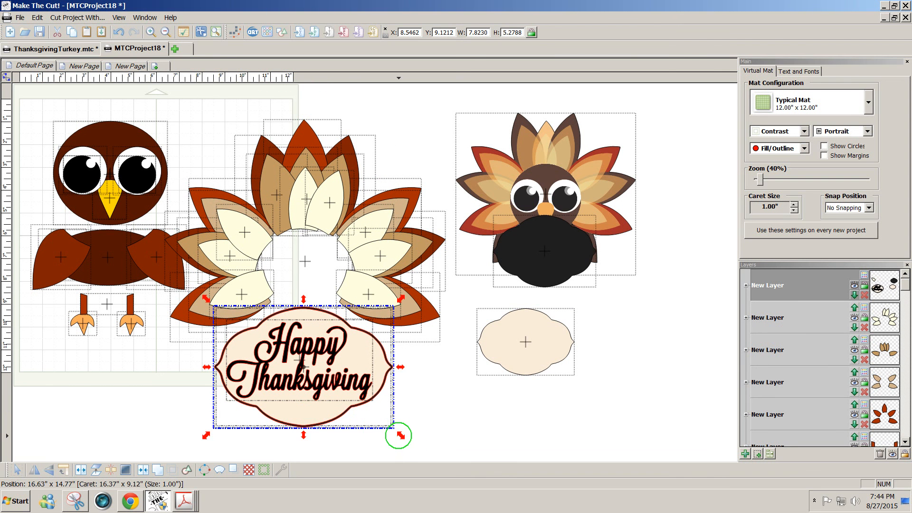
- Shrink the Happy Thanksgiving plaque below the feather fan to about 6.49 by 4.38 in and set it clear of the feathers
{"action": "left_click_drag", "start_coordinate": [398, 435], "coordinate": [344, 393]}
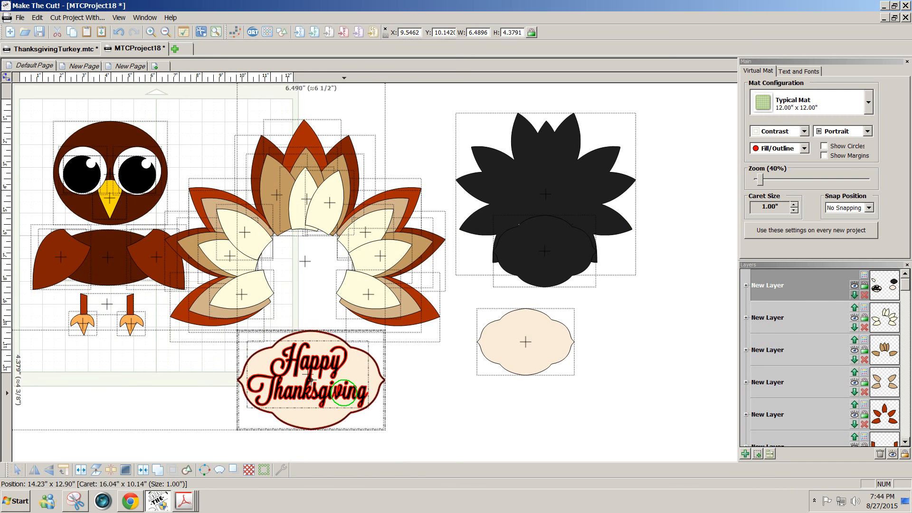
{"action": "left_click", "coordinate": [403, 403]}
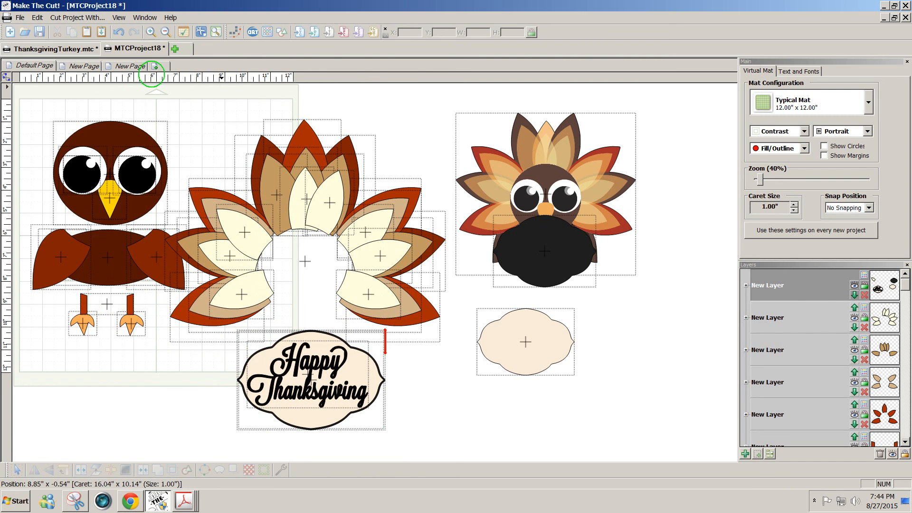
- Add another blank page to the project
{"action": "left_click", "coordinate": [154, 67]}
{"action": "left_click", "coordinate": [516, 244]}
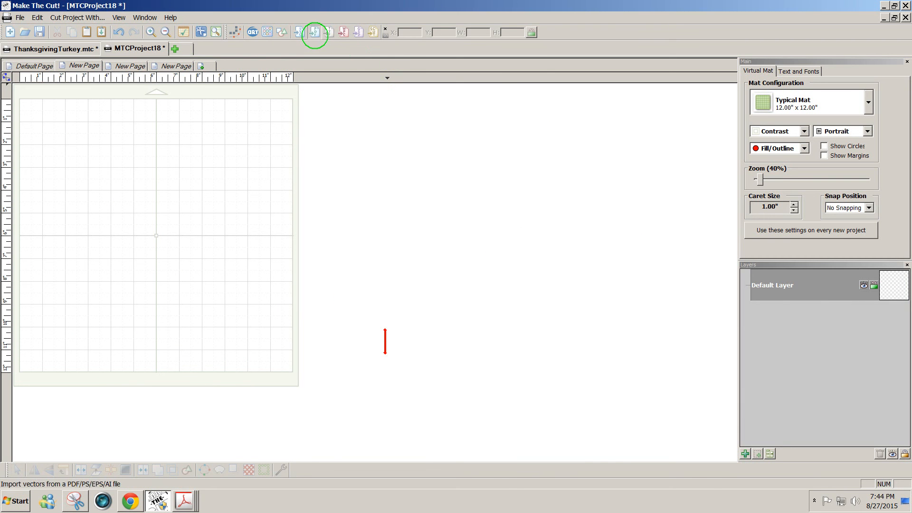
{"action": "left_click", "coordinate": [314, 32]}
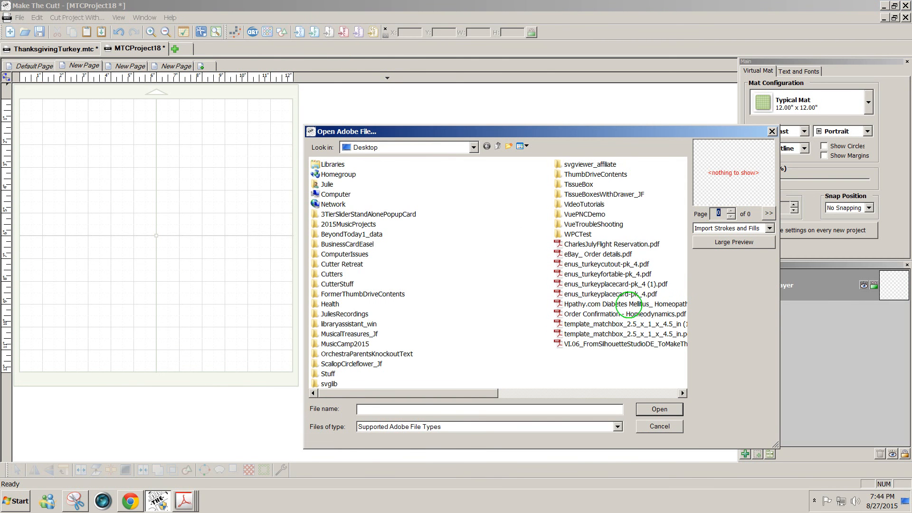
{"action": "left_click", "coordinate": [627, 284]}
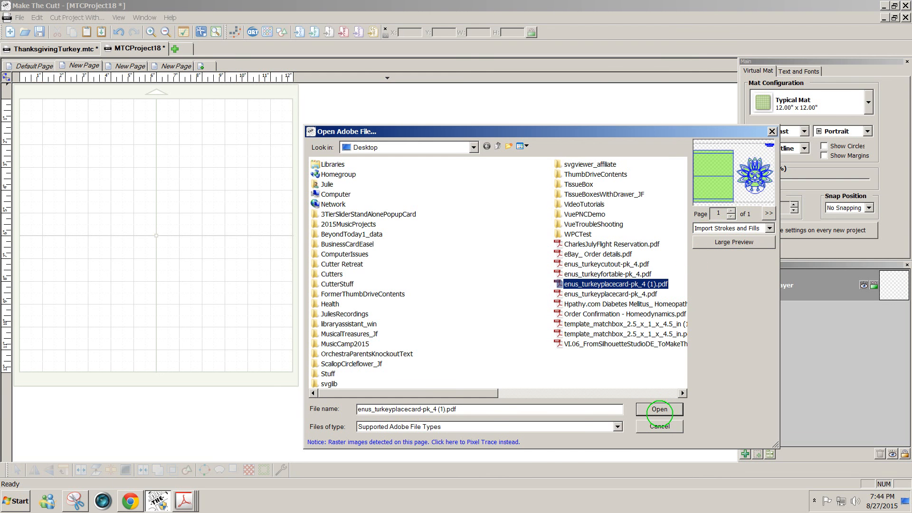
{"action": "left_click", "coordinate": [659, 410]}
{"action": "left_click_drag", "start_coordinate": [540, 394], "coordinate": [191, 177]}
{"action": "left_click_drag", "start_coordinate": [261, 281], "coordinate": [404, 379]}
{"action": "left_click", "coordinate": [520, 371]}
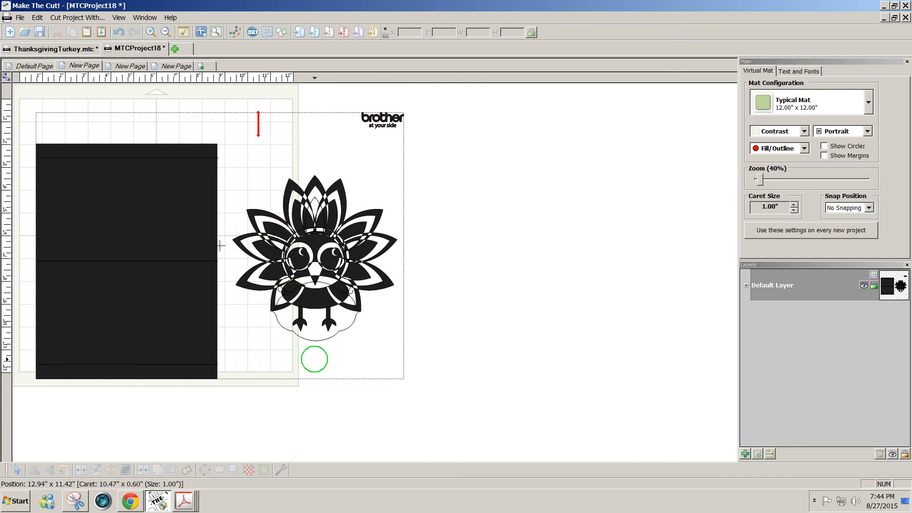
{"action": "left_click", "coordinate": [317, 332]}
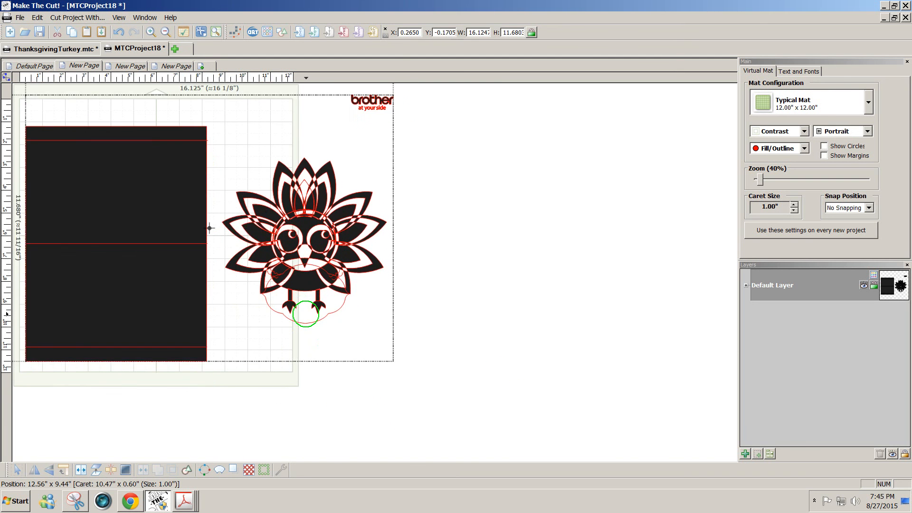
{"action": "key", "text": "Delete"}
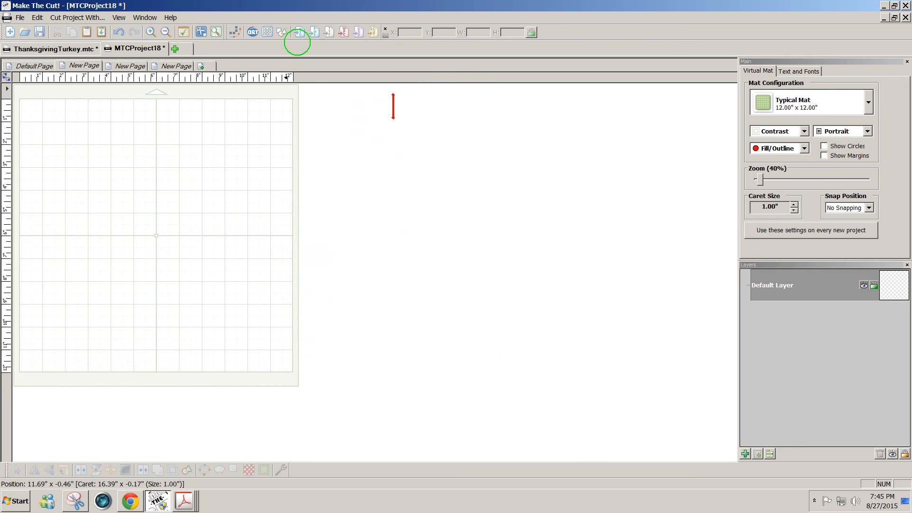
- Import the vectors from enus_turkeyfortable-pk_4.pdf with strokes and fills, and place the turkey design near the mat's upper-left corner
{"action": "left_click", "coordinate": [313, 32]}
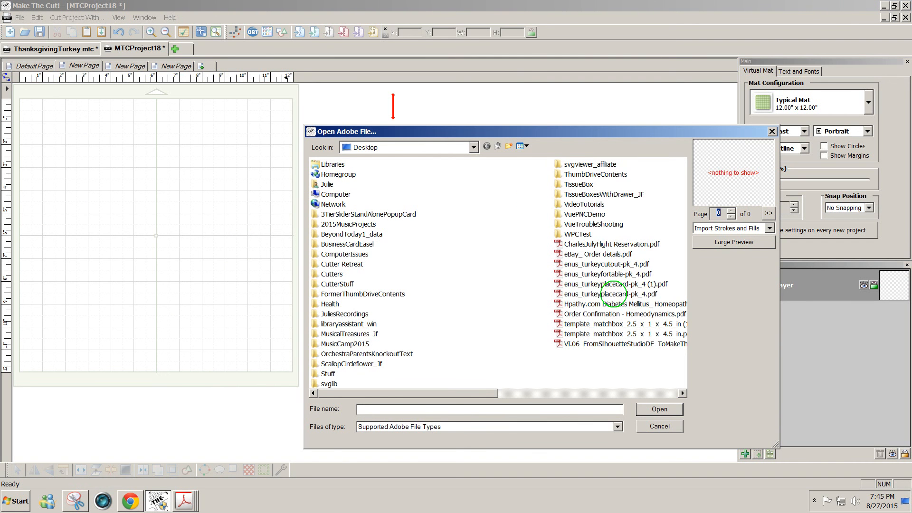
{"action": "left_click", "coordinate": [614, 294]}
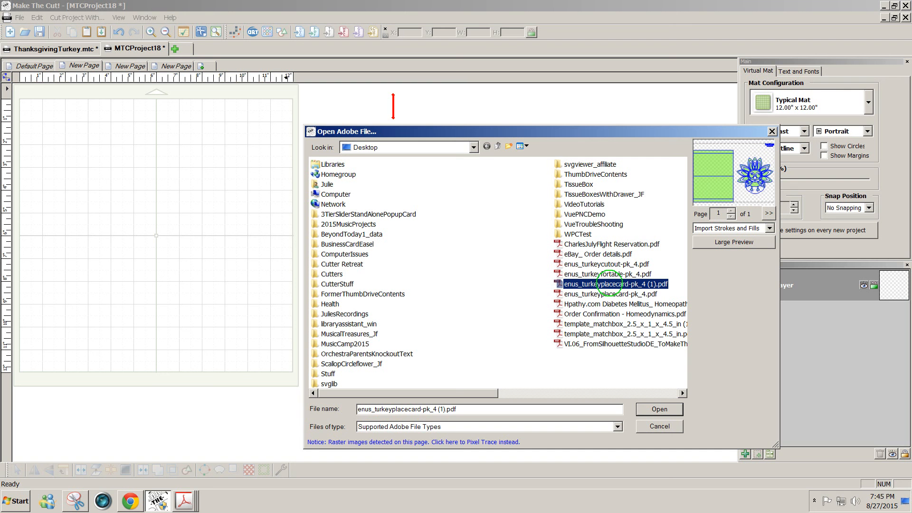
{"action": "left_click", "coordinate": [605, 274]}
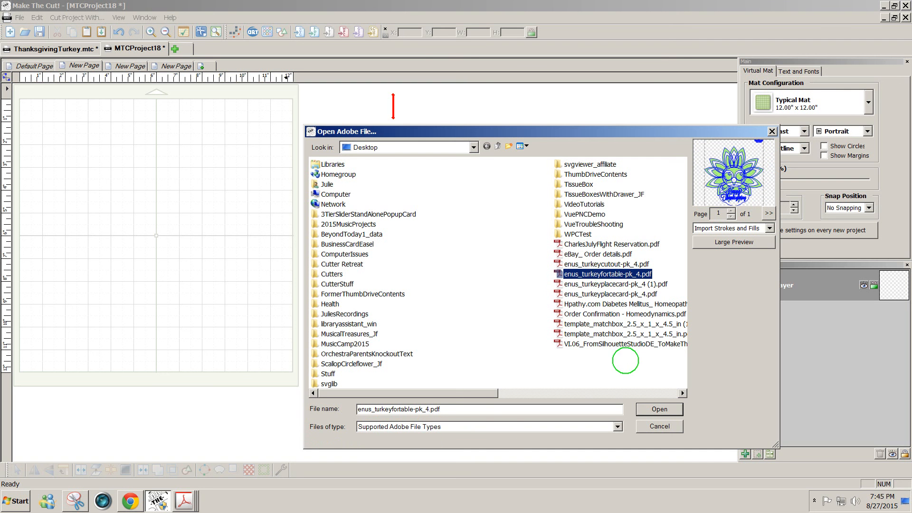
{"action": "left_click", "coordinate": [651, 408]}
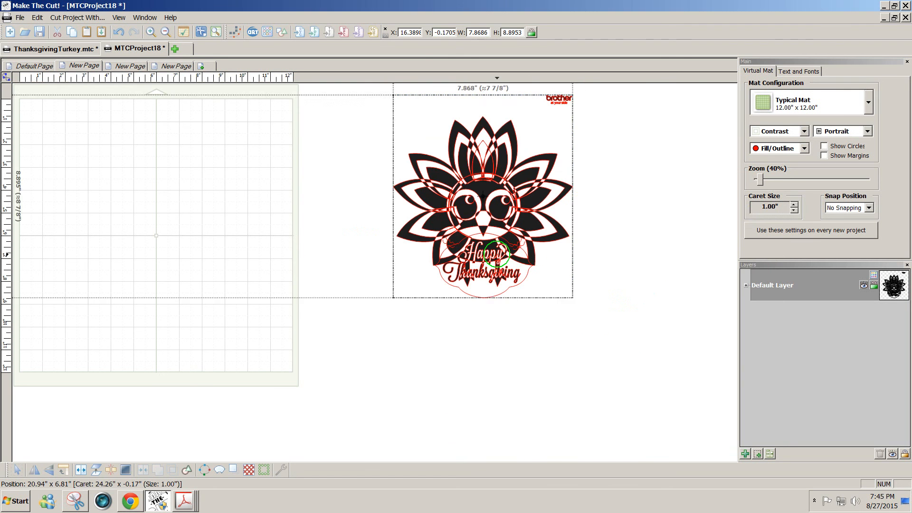
{"action": "left_click_drag", "start_coordinate": [497, 254], "coordinate": [193, 293]}
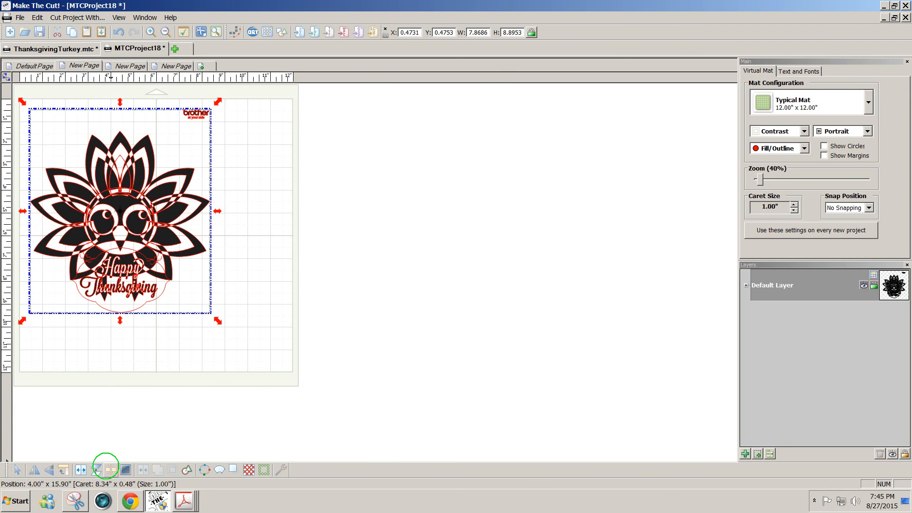
- Break the imported turkey apart and move its lower pieces, including the plaque and lettering, off the mat
{"action": "left_click", "coordinate": [110, 471]}
{"action": "left_click_drag", "start_coordinate": [223, 352], "coordinate": [10, 230]}
{"action": "left_click_drag", "start_coordinate": [118, 304], "coordinate": [410, 330]}
{"action": "left_click", "coordinate": [413, 384]}
- Pull the body oval and the four wing pieces away from the plaque, leaving only the lettering and feet on it
{"action": "left_click_drag", "start_coordinate": [399, 296], "coordinate": [222, 284]}
{"action": "left_click_drag", "start_coordinate": [369, 273], "coordinate": [188, 261]}
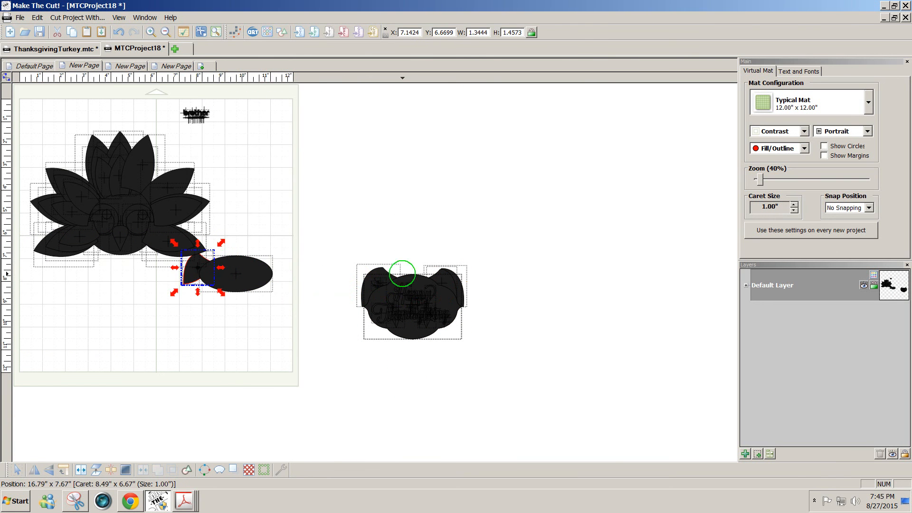
{"action": "left_click_drag", "start_coordinate": [378, 274], "coordinate": [216, 261]}
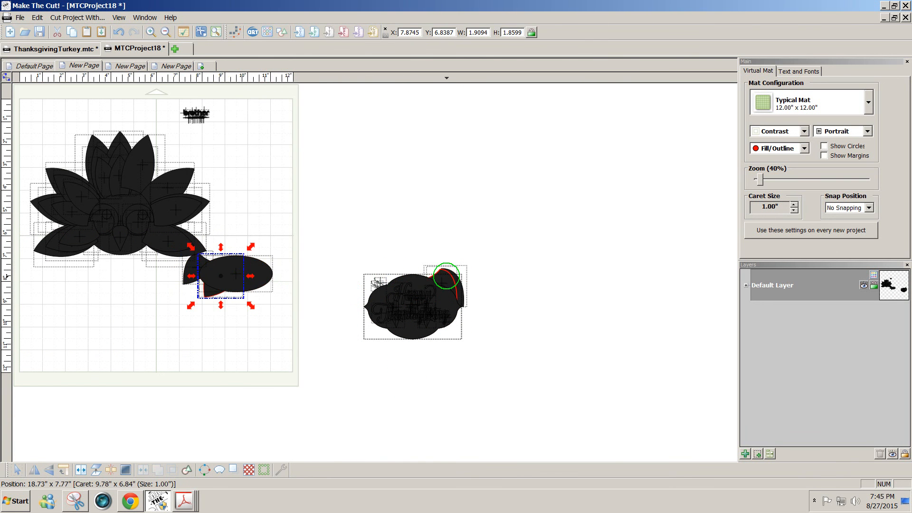
{"action": "left_click_drag", "start_coordinate": [450, 278], "coordinate": [670, 270]}
{"action": "left_click_drag", "start_coordinate": [350, 255], "coordinate": [553, 300]}
{"action": "left_click", "coordinate": [554, 301]}
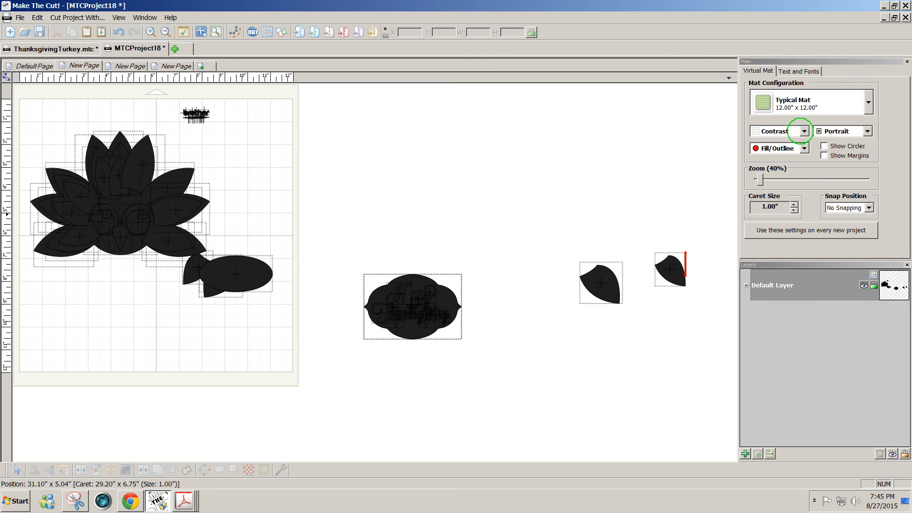
- Switch the mat's colour scheme to Green
{"action": "left_click", "coordinate": [803, 131]}
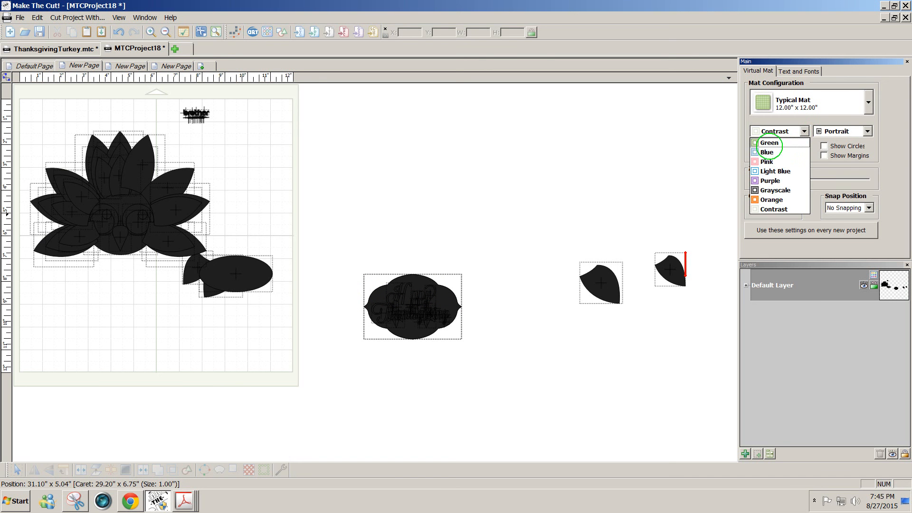
{"action": "left_click", "coordinate": [769, 143]}
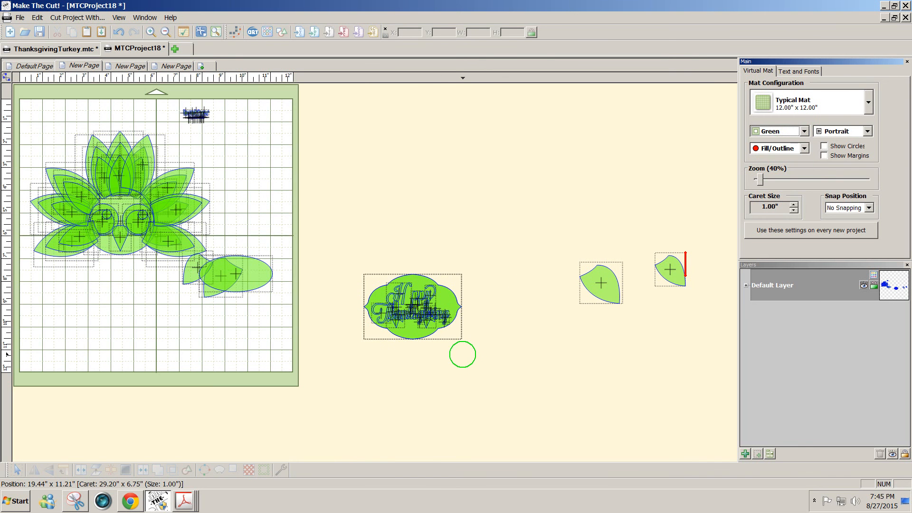
{"action": "left_click_drag", "start_coordinate": [462, 354], "coordinate": [361, 269]}
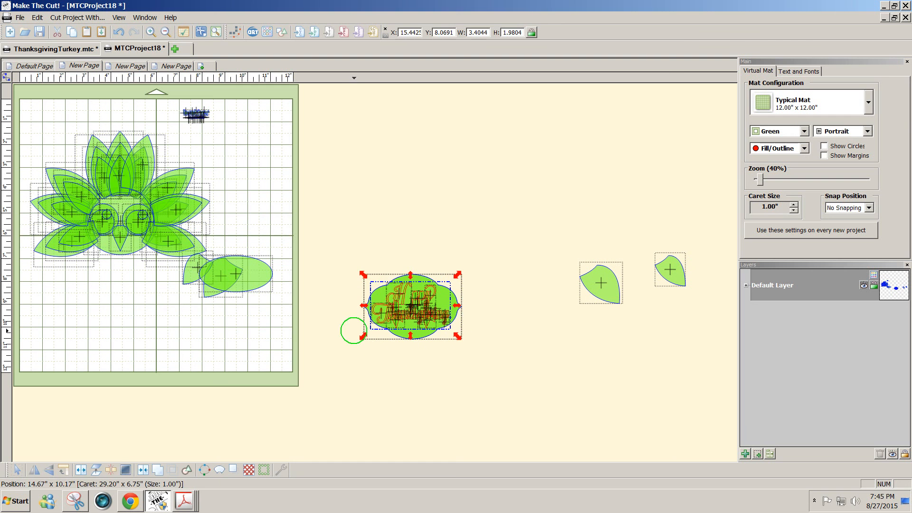
{"action": "left_click", "coordinate": [143, 470]}
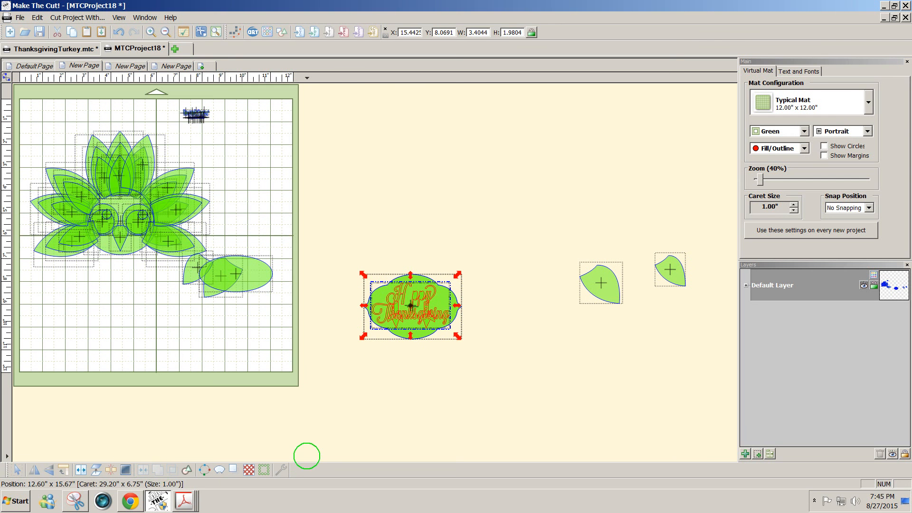
{"action": "left_click", "coordinate": [472, 378]}
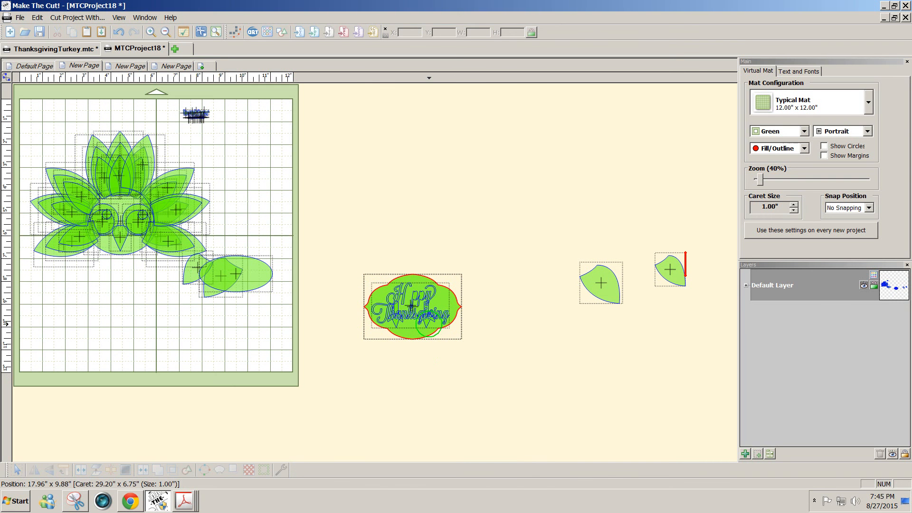
{"action": "left_click", "coordinate": [427, 323]}
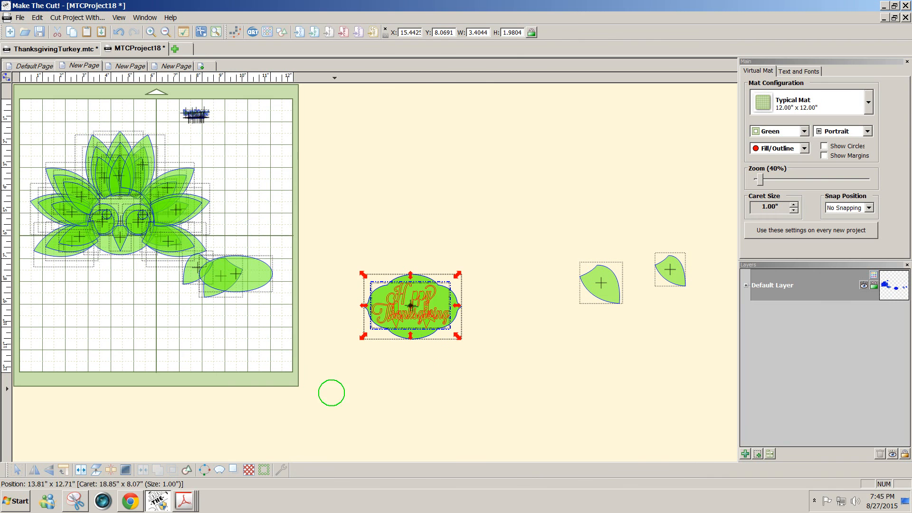
{"action": "left_click", "coordinate": [111, 469]}
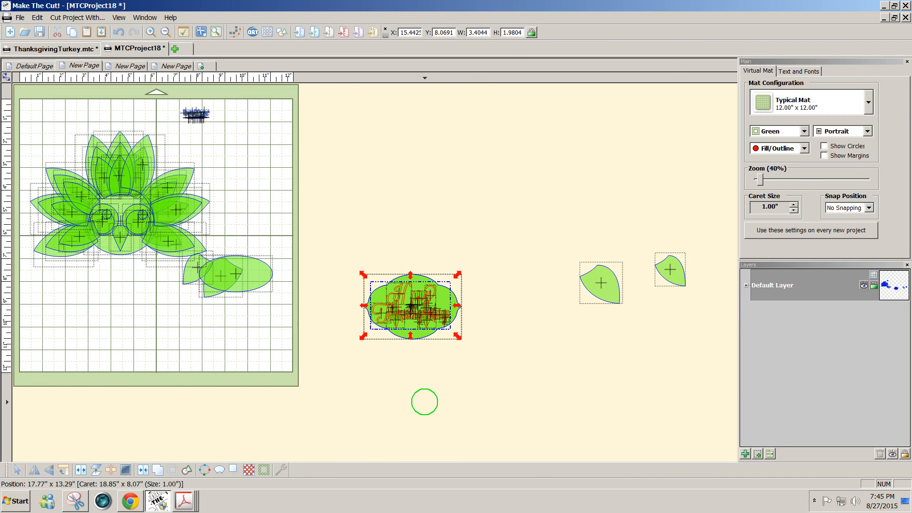
{"action": "left_click", "coordinate": [408, 375]}
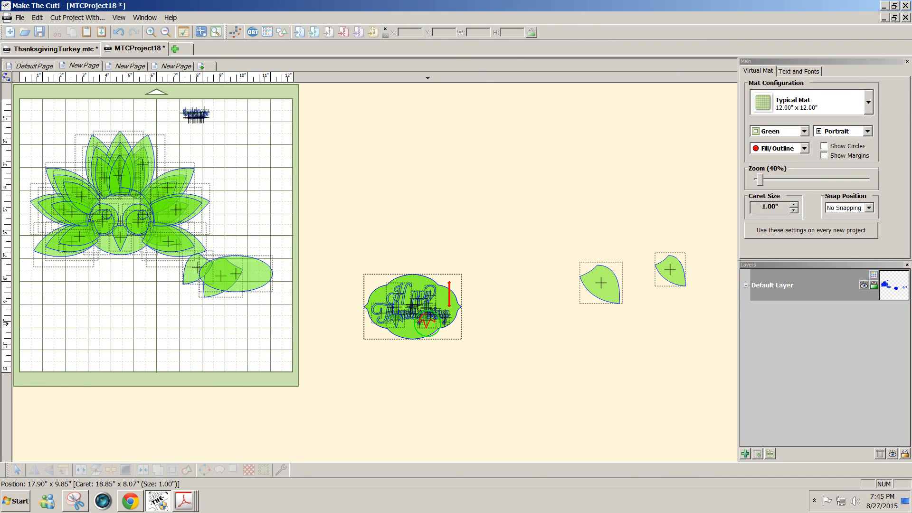
- Delete the two turkey feet overlapping the Thanksgiving lettering on the plaque
{"action": "left_click", "coordinate": [427, 321]}
{"action": "key", "text": "Delete"}
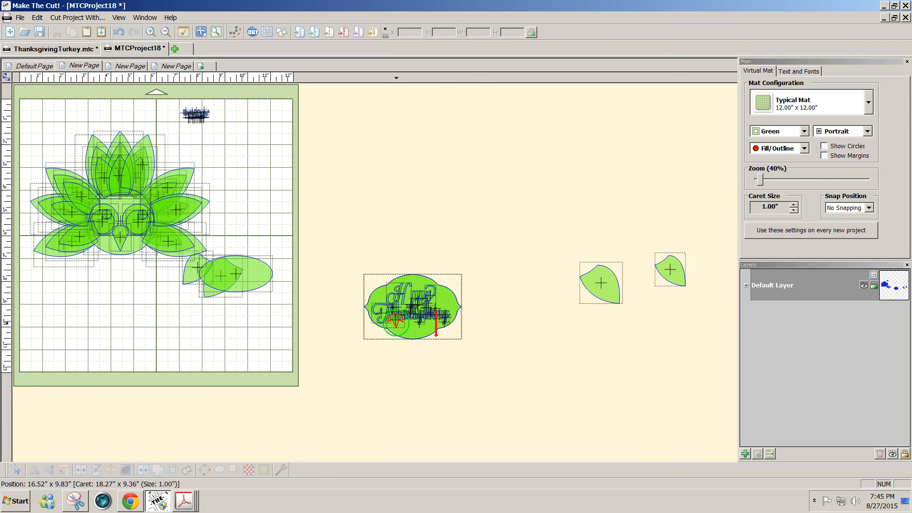
{"action": "left_click", "coordinate": [404, 312]}
{"action": "key", "text": "Delete"}
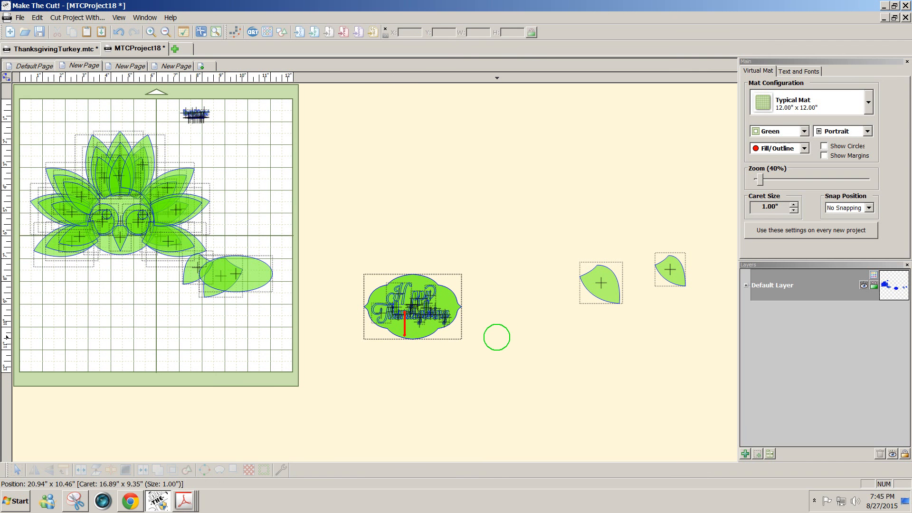
- Delete the two turkey leg pieces overlapping the Happy Thanksgiving lettering on the plaque
{"action": "left_click_drag", "start_coordinate": [495, 336], "coordinate": [295, 200]}
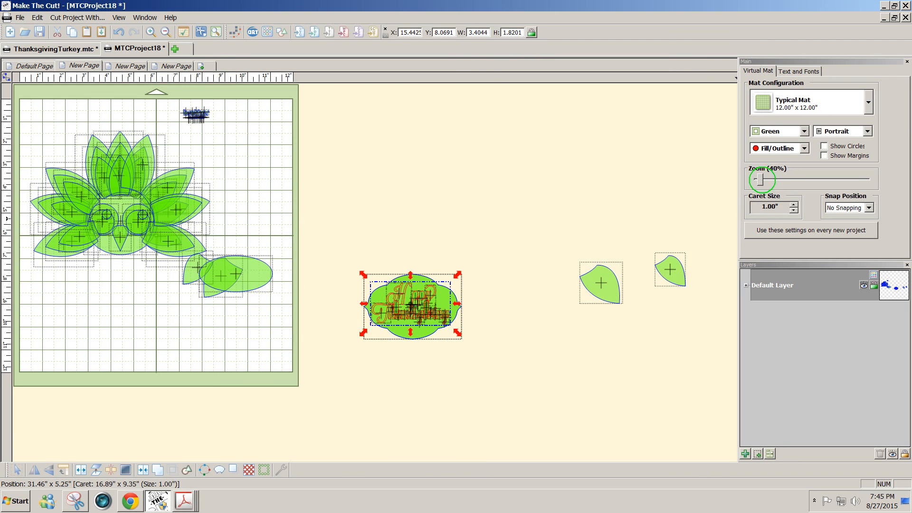
{"action": "left_click_drag", "start_coordinate": [759, 180], "coordinate": [787, 180]}
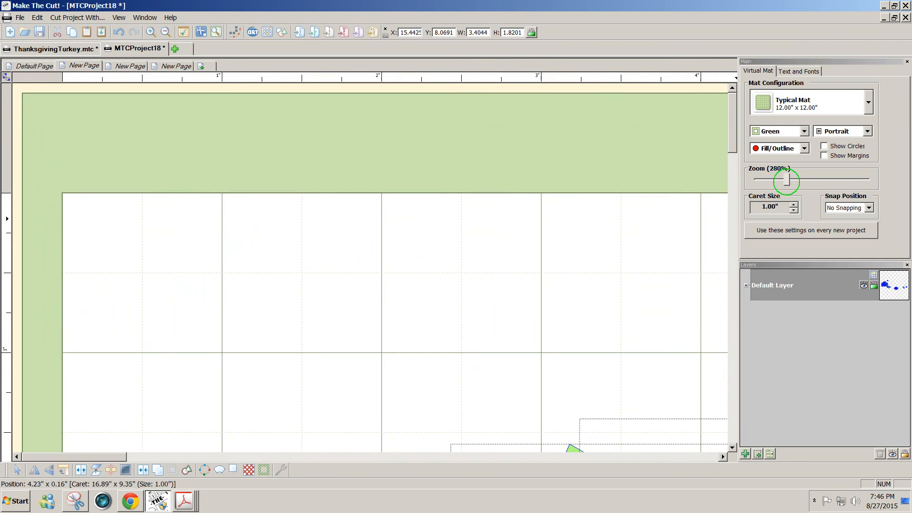
{"action": "left_click_drag", "start_coordinate": [733, 140], "coordinate": [725, 281]}
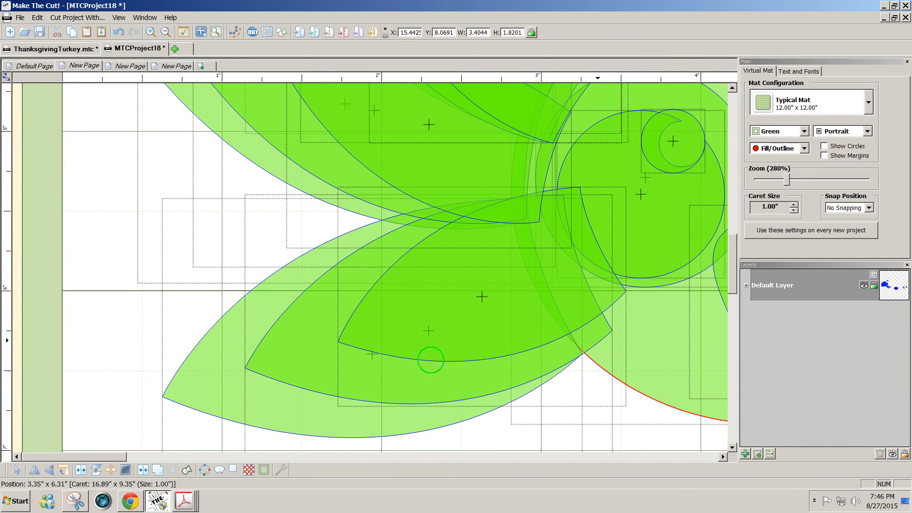
{"action": "left_click_drag", "start_coordinate": [98, 465], "coordinate": [243, 470]}
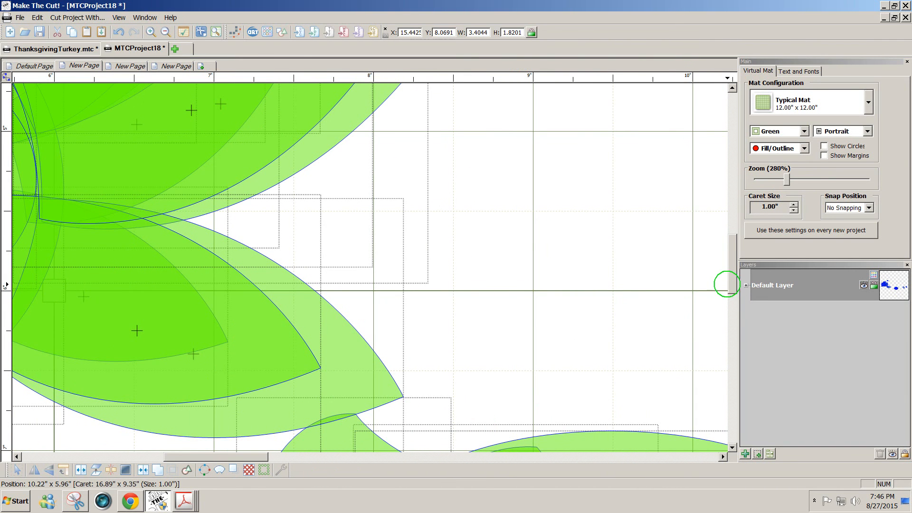
{"action": "left_click_drag", "start_coordinate": [727, 284], "coordinate": [655, 380]}
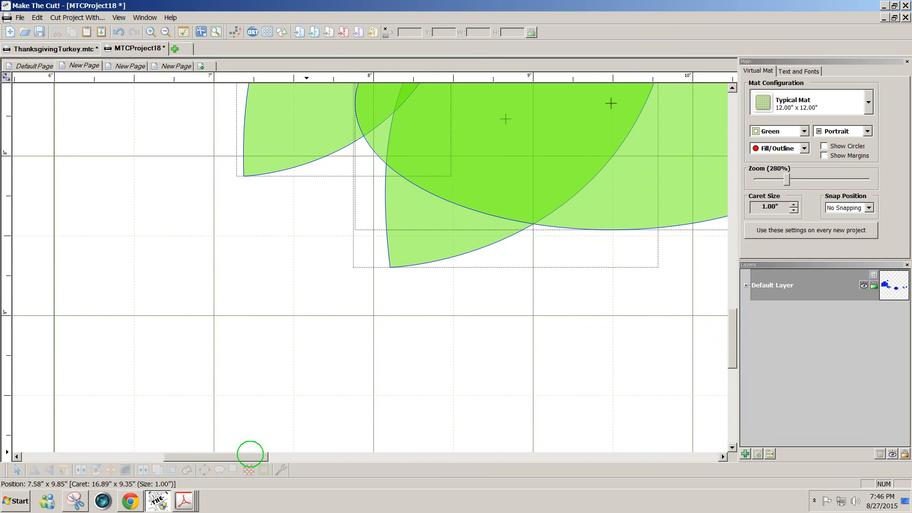
{"action": "left_click_drag", "start_coordinate": [250, 454], "coordinate": [455, 470]}
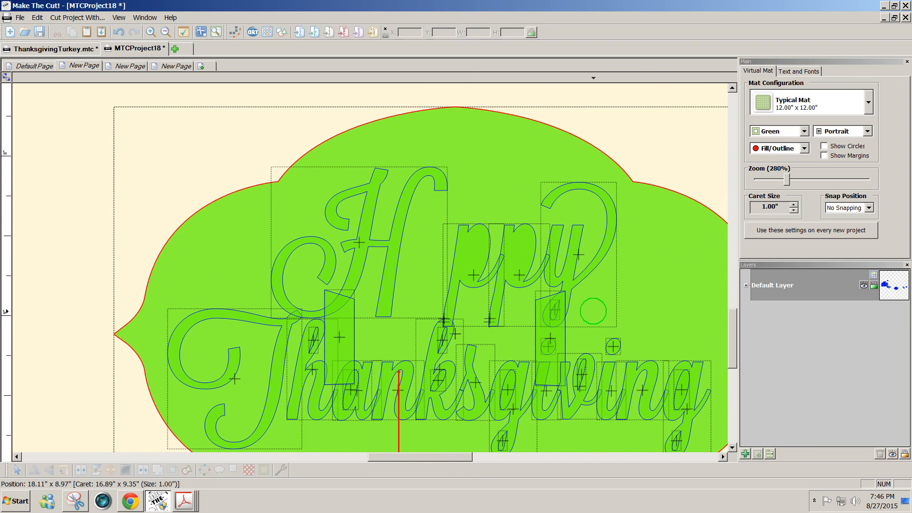
{"action": "left_click", "coordinate": [547, 331]}
{"action": "key", "text": "Delete"}
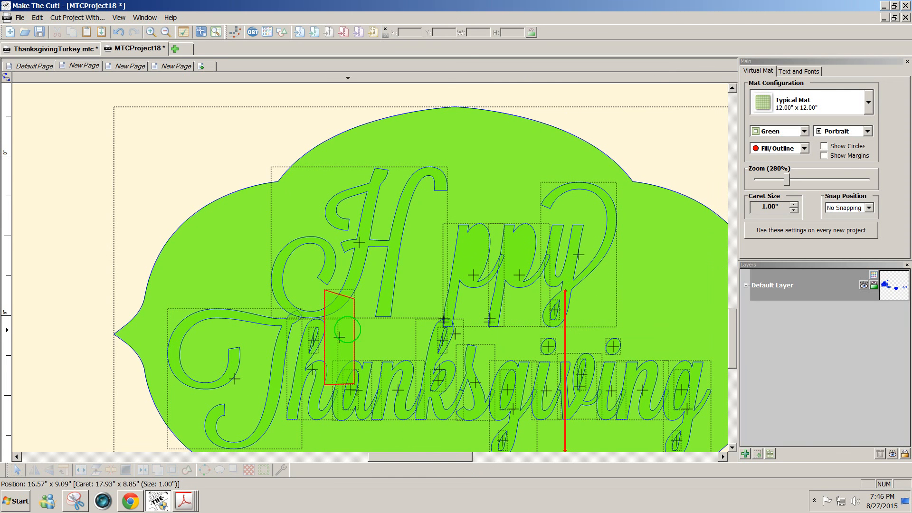
{"action": "left_click", "coordinate": [348, 330]}
{"action": "key", "text": "Delete"}
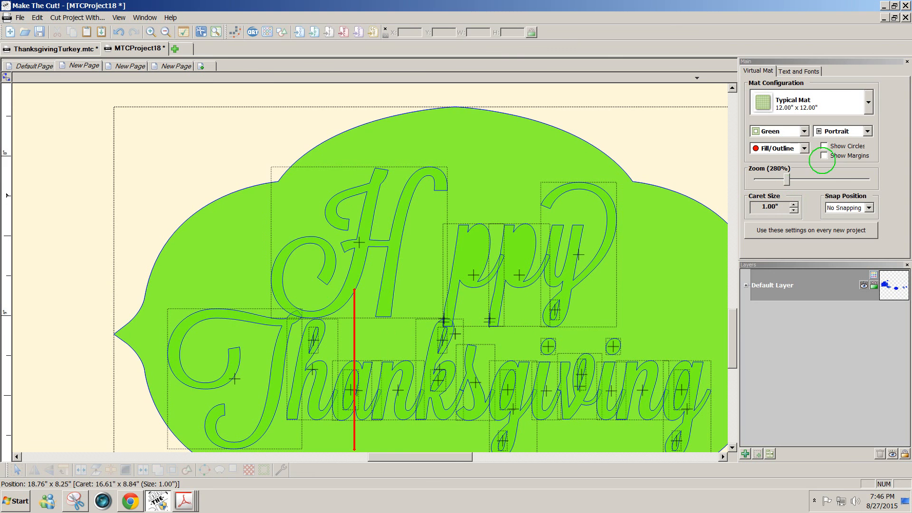
{"action": "left_click_drag", "start_coordinate": [786, 179], "coordinate": [779, 178]}
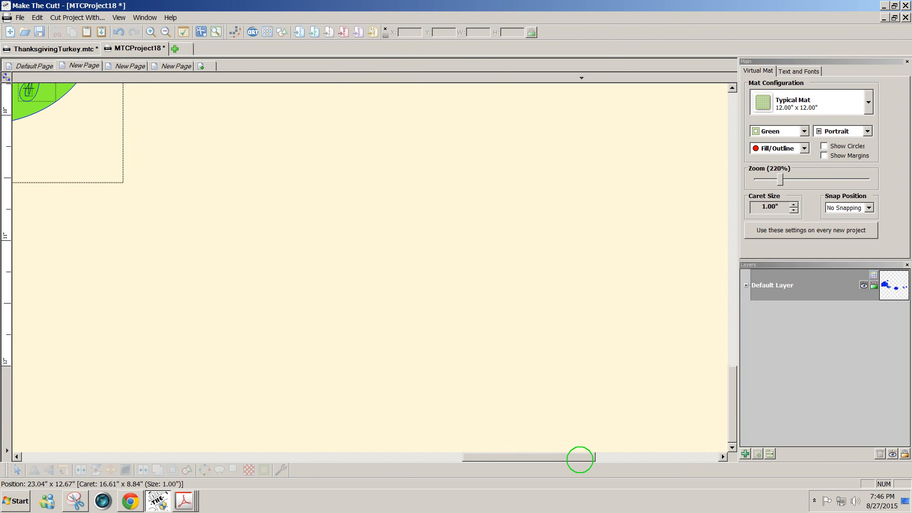
- Undo the recent deletions on the plaque until the missing letter a of Happy is back
{"action": "left_click_drag", "start_coordinate": [580, 458], "coordinate": [469, 458]}
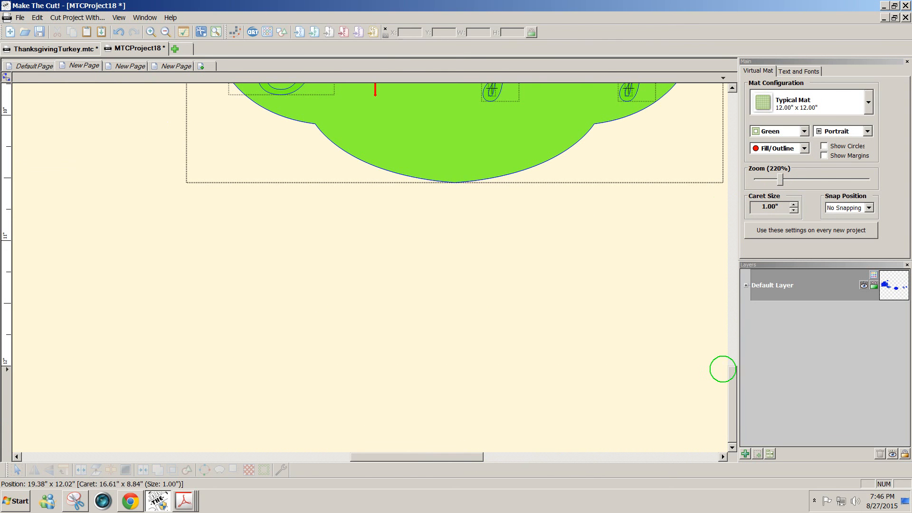
{"action": "scroll", "coordinate": [730, 372], "scroll_direction": "up", "scroll_amount": 6}
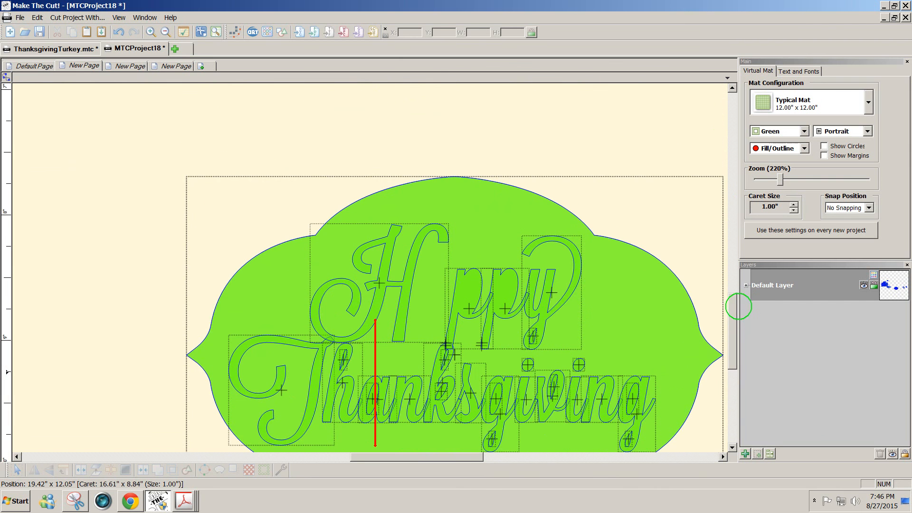
{"action": "left_click_drag", "start_coordinate": [775, 174], "coordinate": [759, 178]}
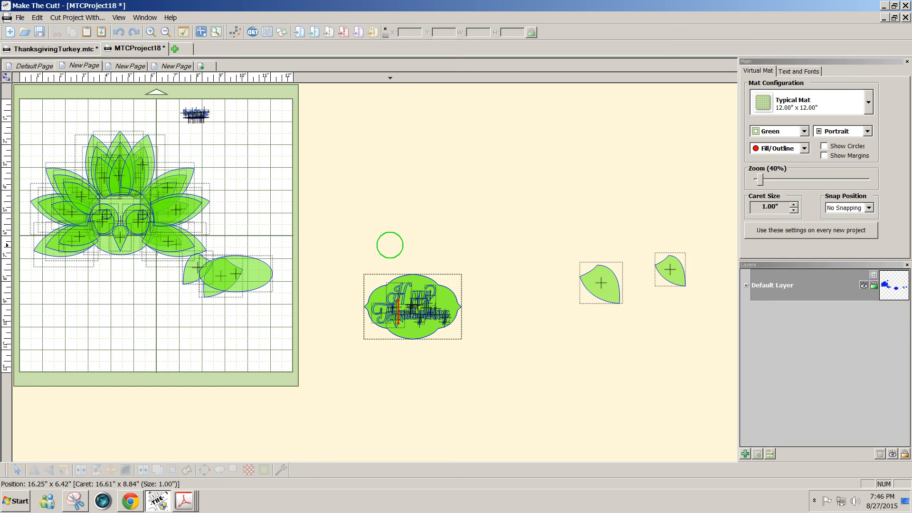
{"action": "key", "text": "ctrl+z"}
{"action": "key", "text": "ctrl+z"}
{"action": "key", "text": "ctrl+z"}
{"action": "key", "text": "ctrl+z"}
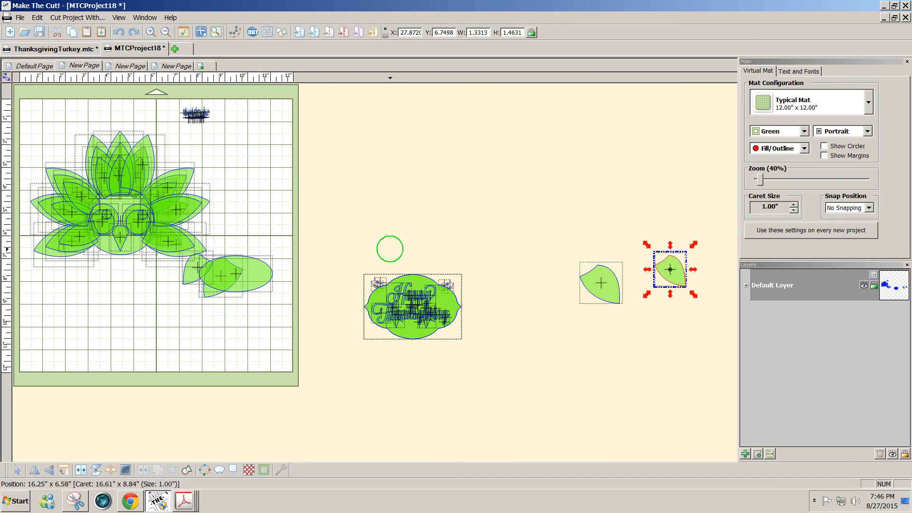
{"action": "left_click_drag", "start_coordinate": [327, 247], "coordinate": [499, 375]}
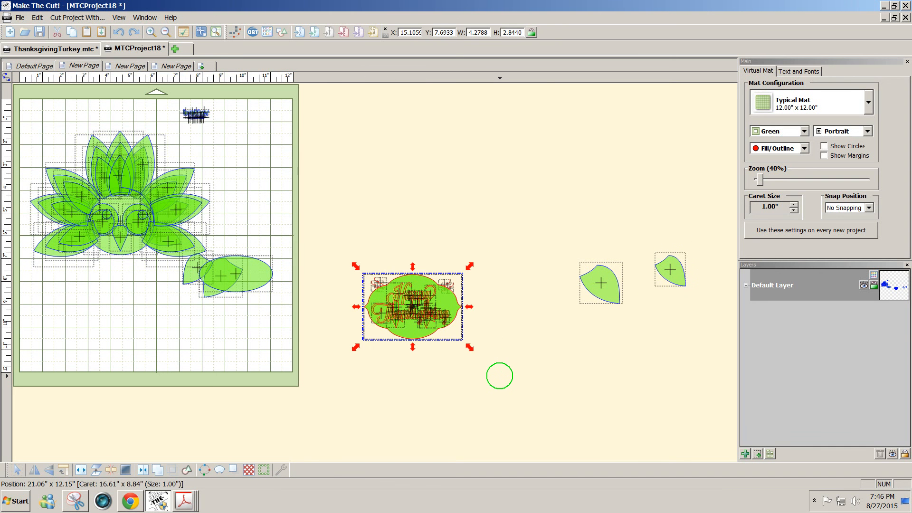
{"action": "key", "text": "F6"}
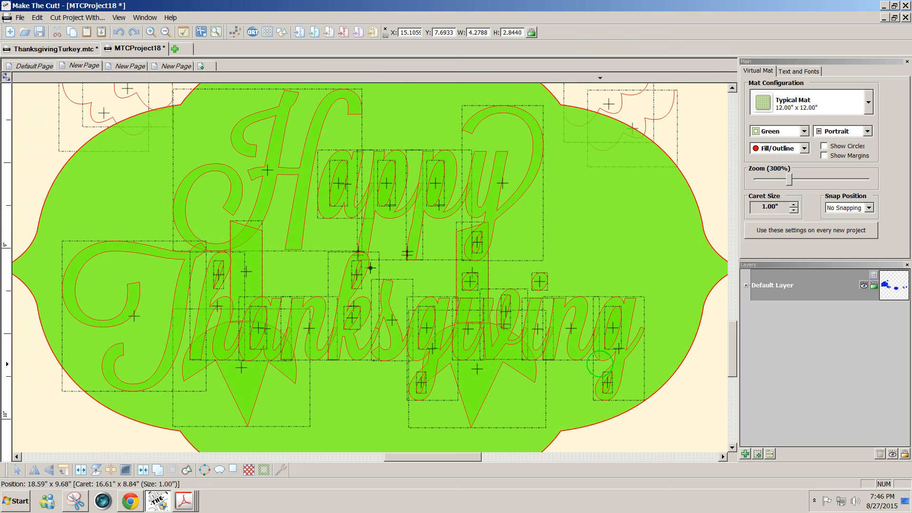
{"action": "left_click", "coordinate": [682, 417]}
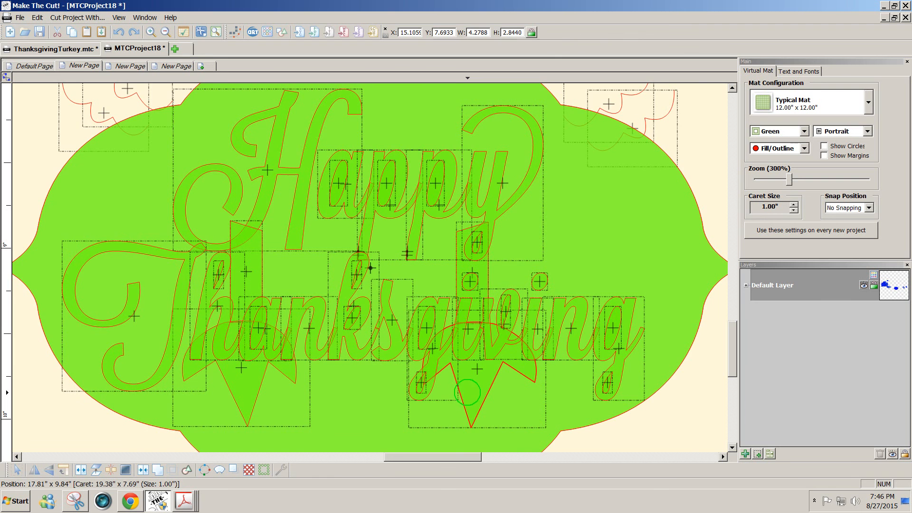
{"action": "key", "text": "Delete"}
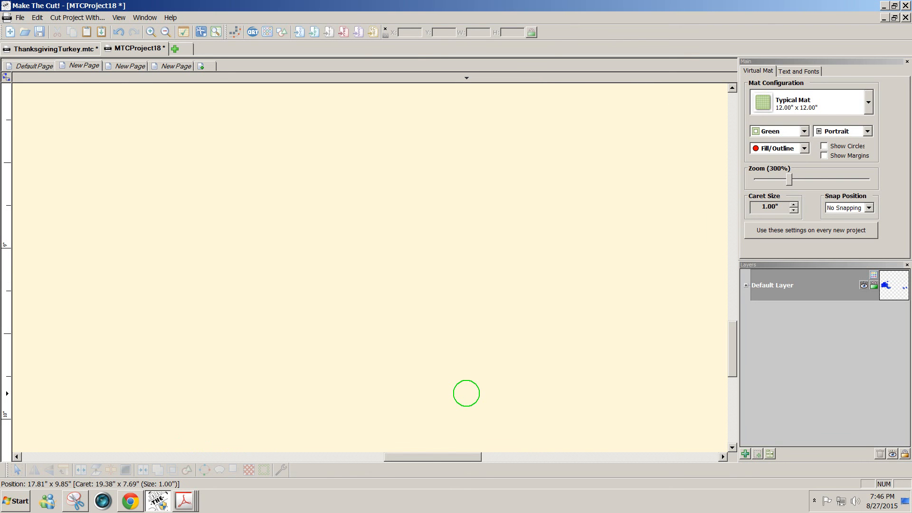
{"action": "key", "text": "ctrl+z"}
- Delete the two turkey feet and the two leg pieces overlapping the Happy Thanksgiving lettering, keeping every letter
{"action": "left_click", "coordinate": [468, 413]}
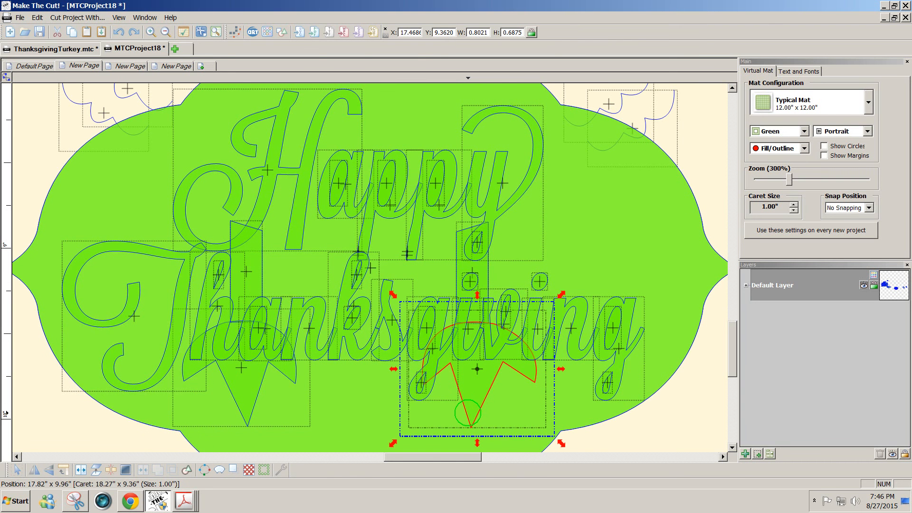
{"action": "key", "text": "Delete"}
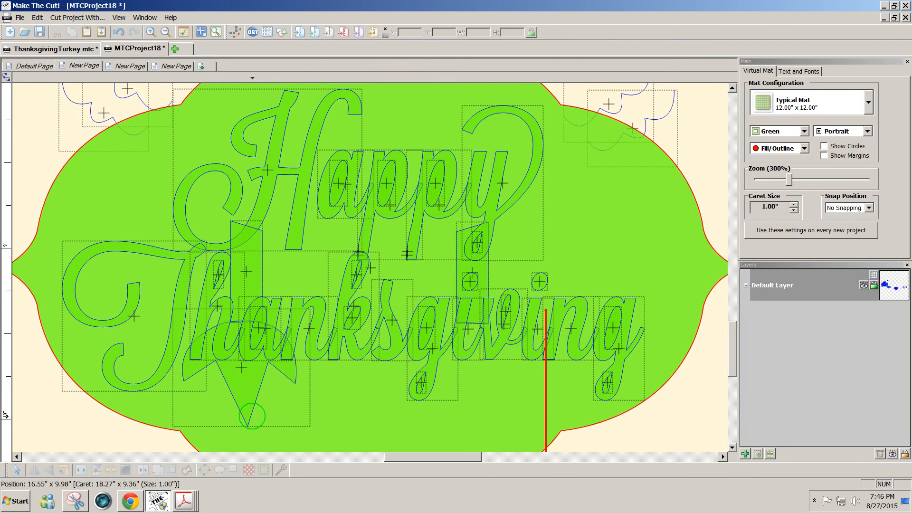
{"action": "left_click", "coordinate": [309, 308]}
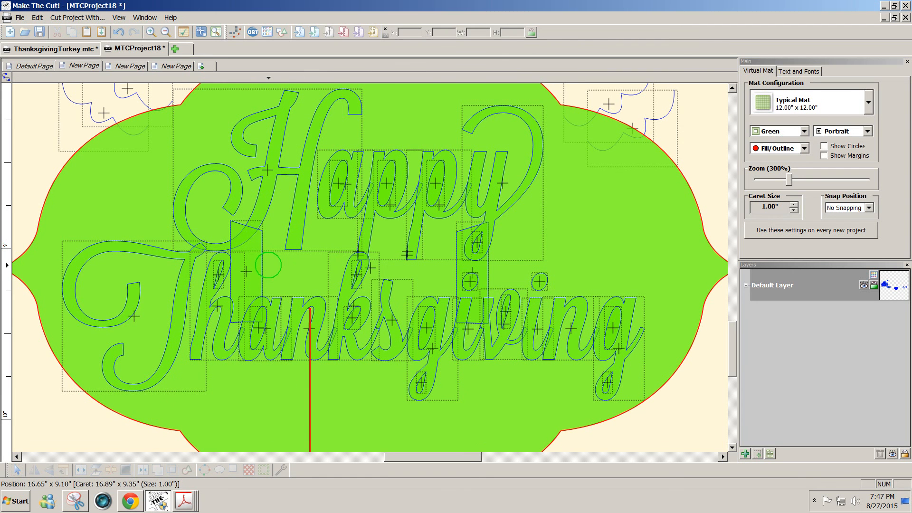
{"action": "left_click", "coordinate": [262, 219]}
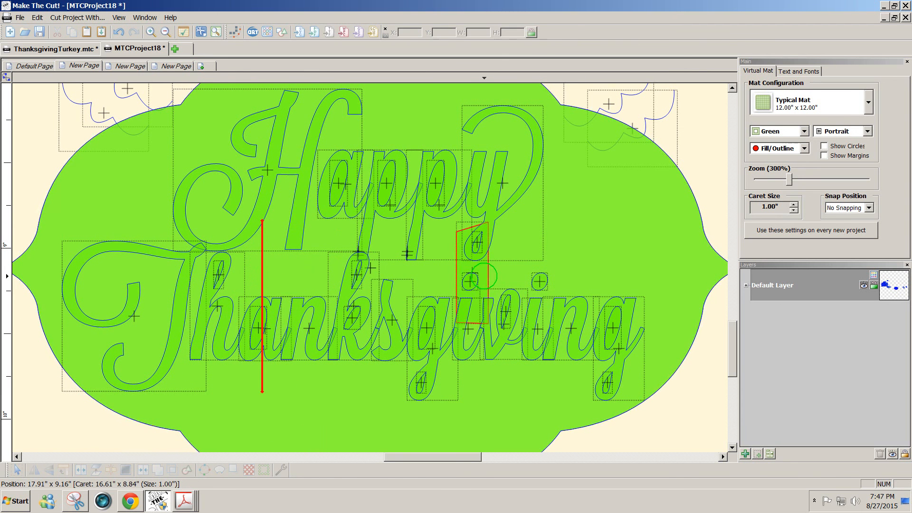
{"action": "left_click", "coordinate": [483, 275]}
{"action": "key", "text": "Delete"}
- Delete the scalloped line pieces at both upper corners of the plaque
{"action": "left_click", "coordinate": [664, 108]}
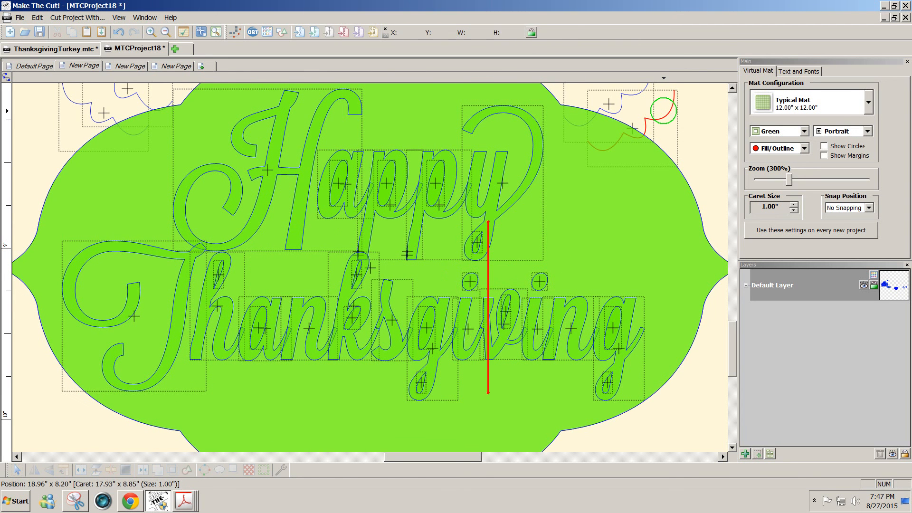
{"action": "key", "text": "Delete"}
{"action": "left_click", "coordinate": [637, 91]}
{"action": "key", "text": "Delete"}
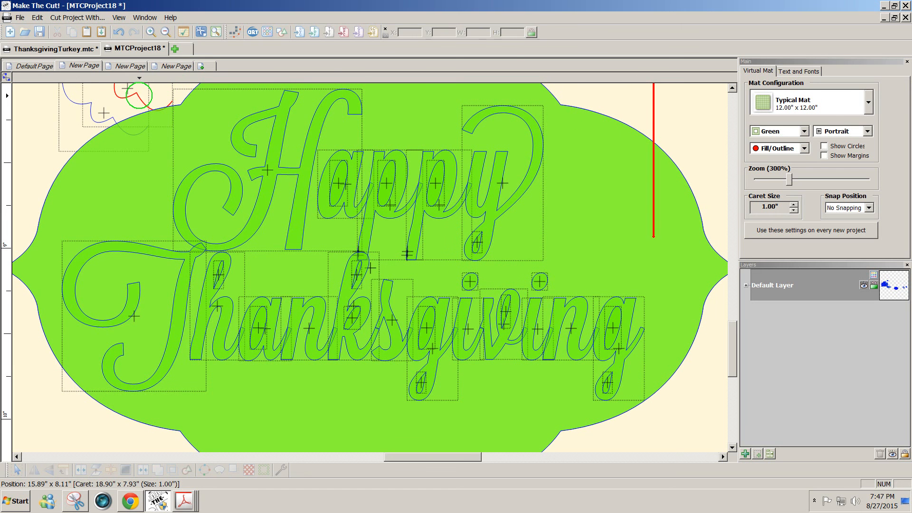
{"action": "left_click", "coordinate": [172, 98]}
{"action": "left_click", "coordinate": [109, 118]}
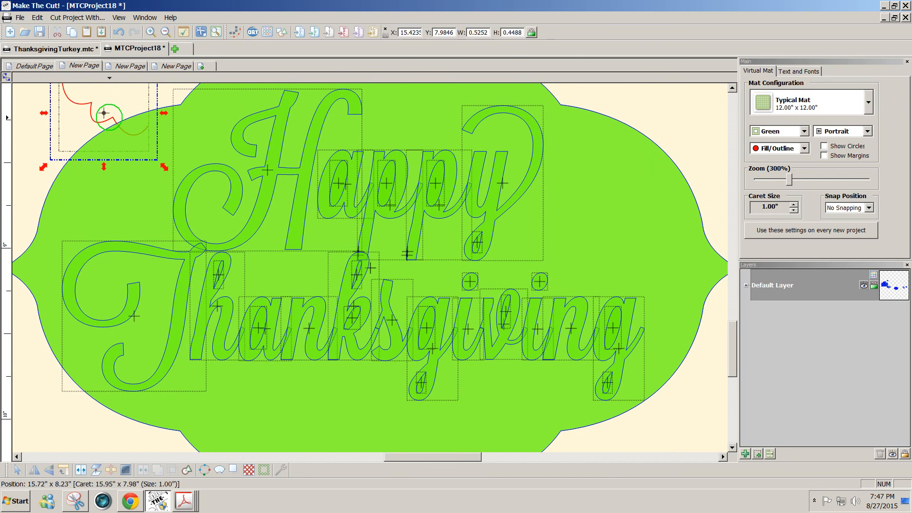
{"action": "key", "text": "Delete"}
- Try joining all the Happy Thanksgiving letters into one shape, and split them apart again
{"action": "left_click_drag", "start_coordinate": [788, 179], "coordinate": [779, 179]}
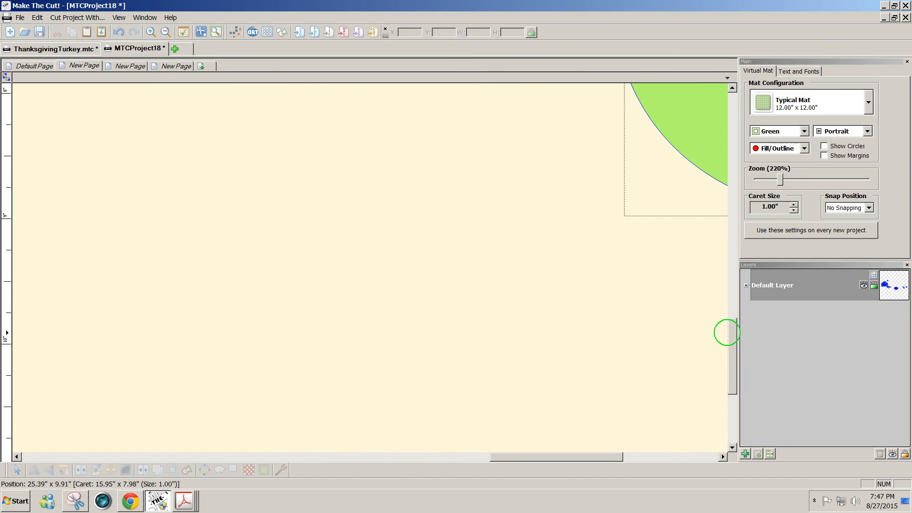
{"action": "left_click_drag", "start_coordinate": [733, 333], "coordinate": [734, 281]}
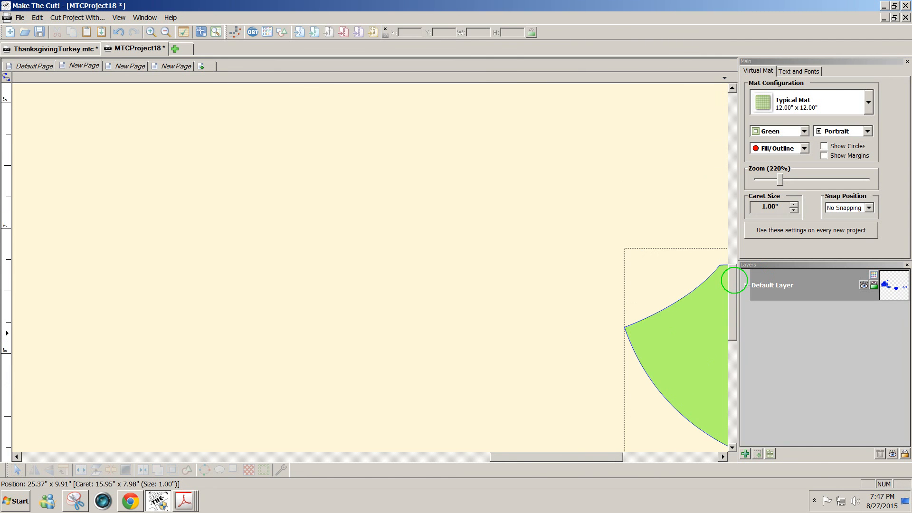
{"action": "scroll", "coordinate": [734, 280], "scroll_direction": "down", "scroll_amount": 5}
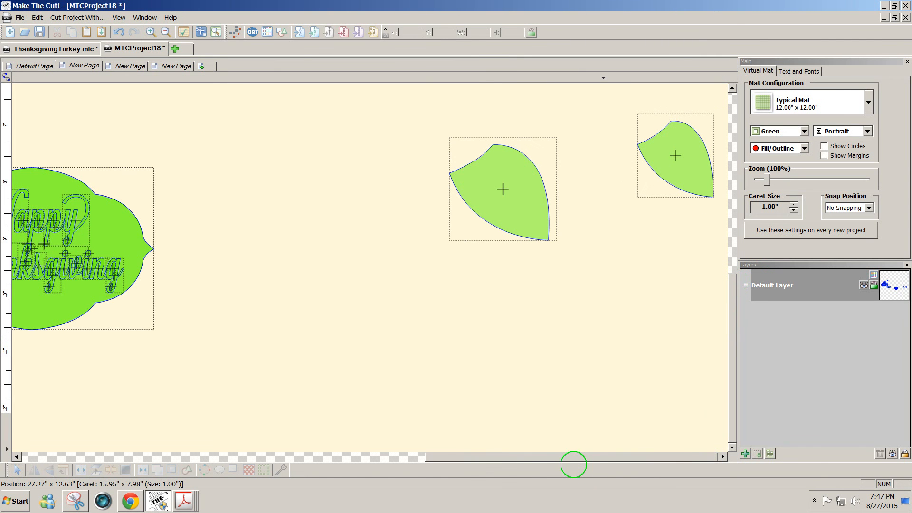
{"action": "left_click_drag", "start_coordinate": [577, 457], "coordinate": [424, 461]}
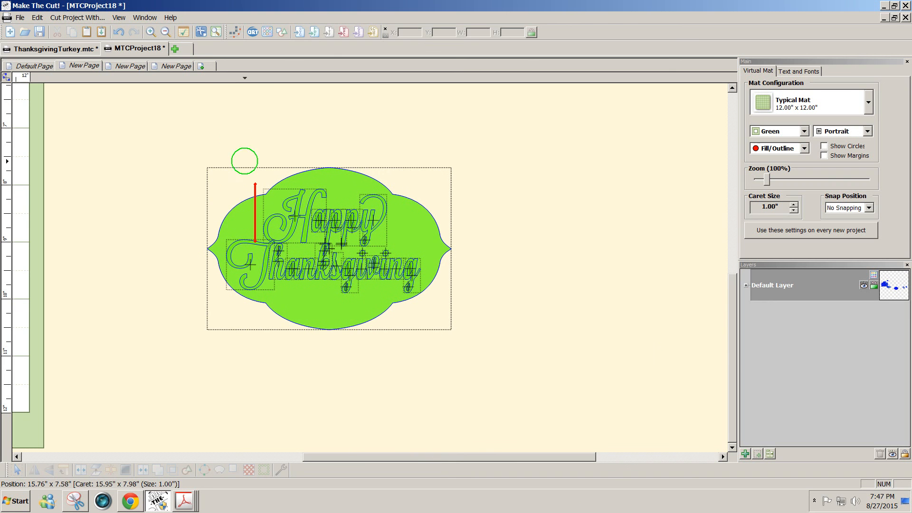
{"action": "left_click_drag", "start_coordinate": [210, 140], "coordinate": [416, 360]}
{"action": "left_click", "coordinate": [143, 469]}
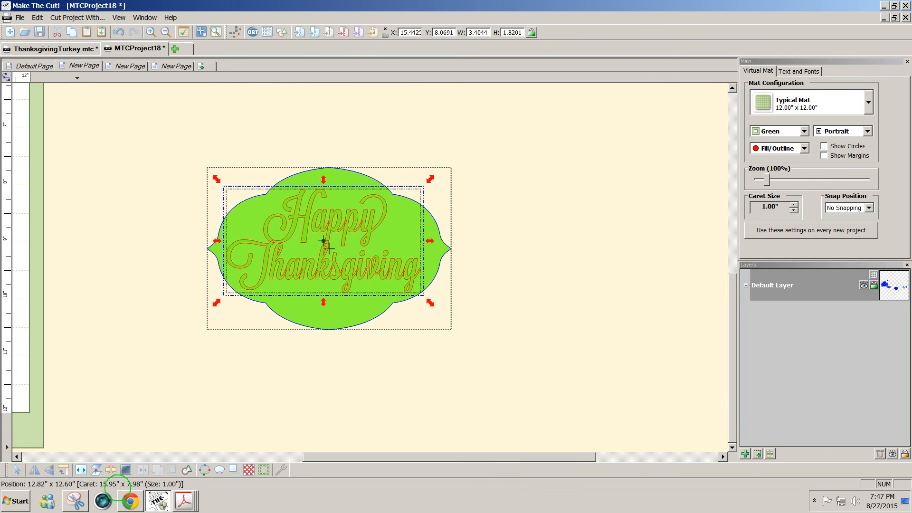
{"action": "left_click", "coordinate": [110, 469]}
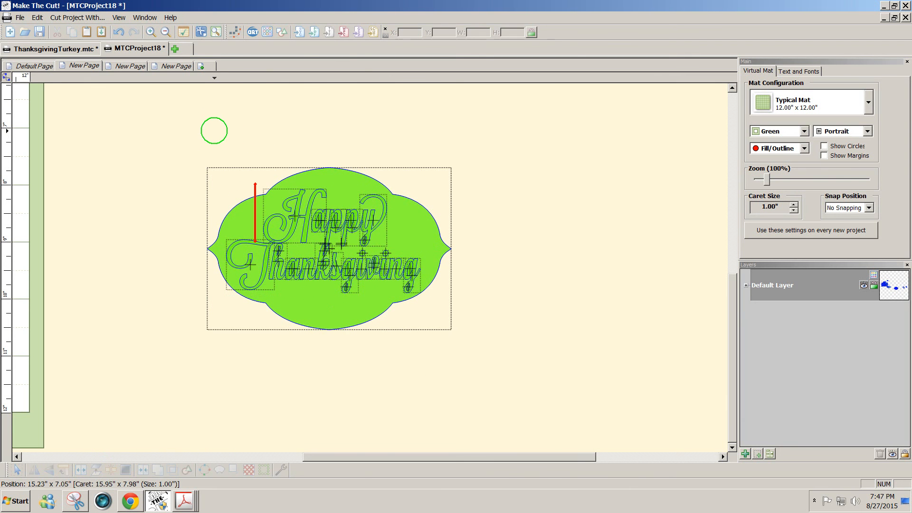
- Try to weld the whole Happy Thanksgiving lettering into one shape, and undo the weld
{"action": "left_click_drag", "start_coordinate": [213, 126], "coordinate": [423, 354]}
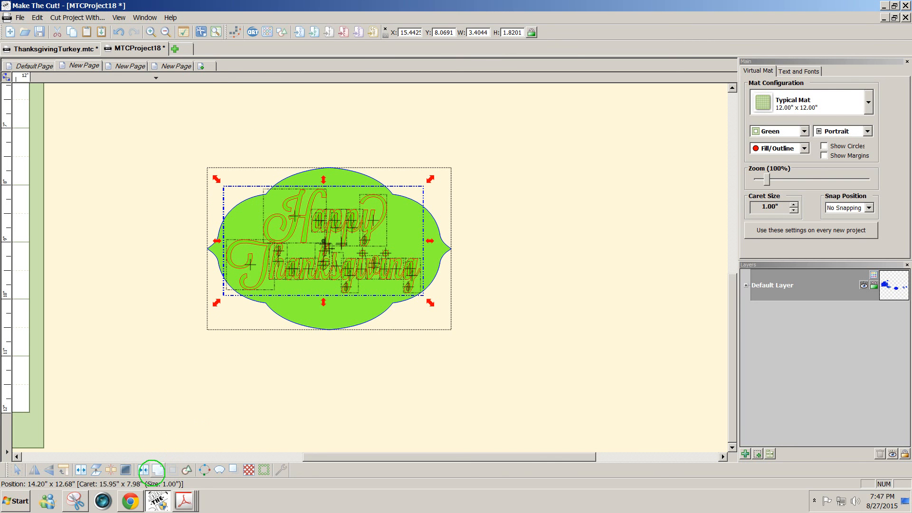
{"action": "left_click", "coordinate": [154, 470]}
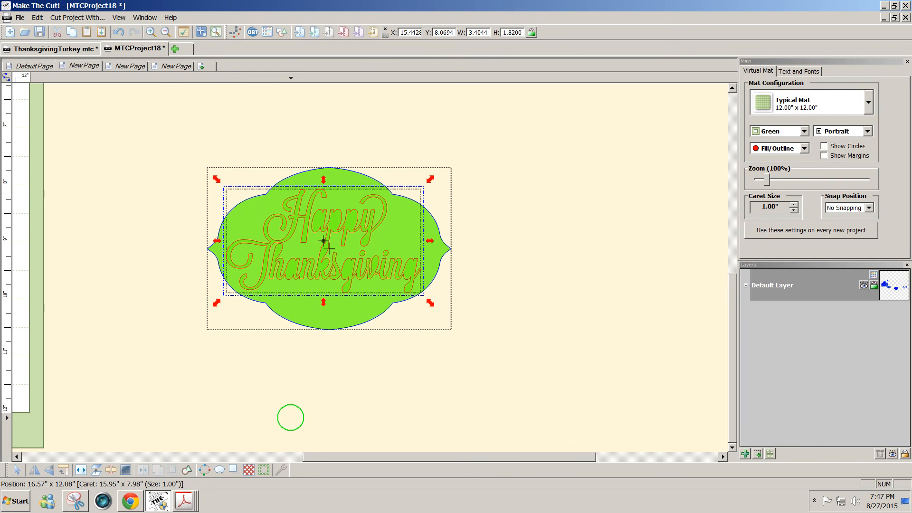
{"action": "key", "text": "ctrl+z"}
- Move both stacked plaque outlines off the lettering, to the empty area on its right
{"action": "left_click", "coordinate": [332, 393]}
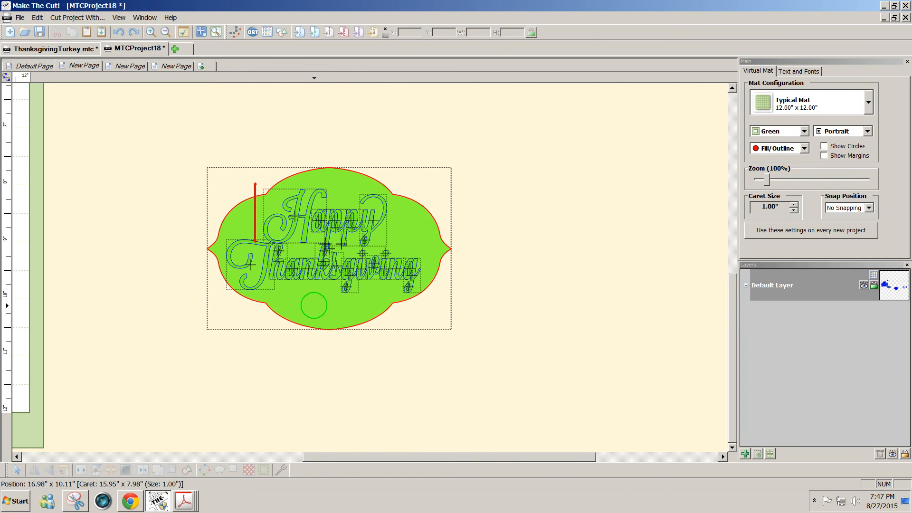
{"action": "left_click_drag", "start_coordinate": [314, 305], "coordinate": [614, 289]}
{"action": "left_click_drag", "start_coordinate": [345, 317], "coordinate": [597, 408]}
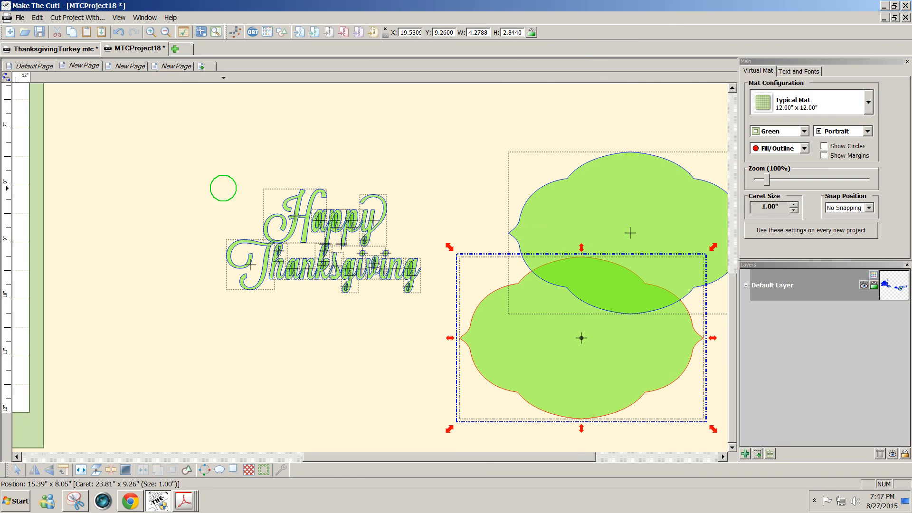
- Try joining the letters of Happy as a separate word, and undo the join
{"action": "left_click_drag", "start_coordinate": [232, 134], "coordinate": [429, 249]}
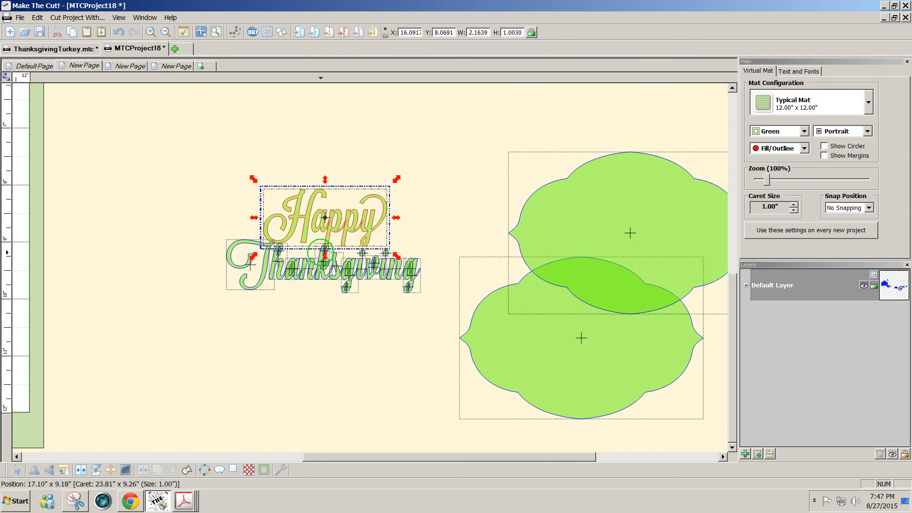
{"action": "key", "text": "ctrl+z"}
{"action": "left_click", "coordinate": [329, 335]}
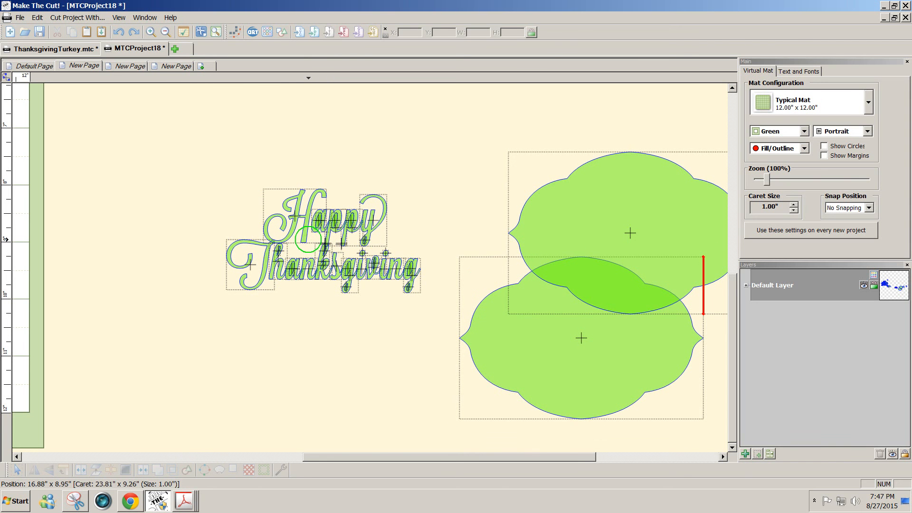
- Select all the letters of the word Happy with their inner cutouts and join them into one shape
{"action": "left_click", "coordinate": [315, 233]}
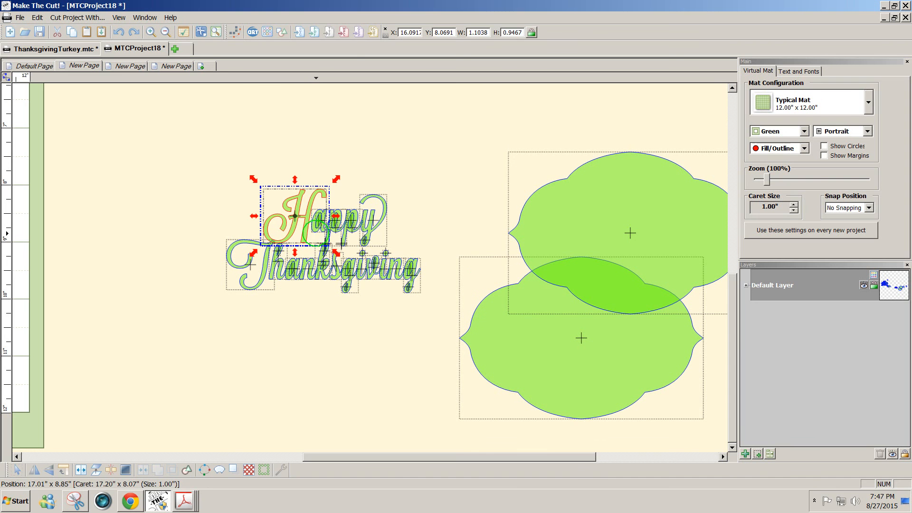
{"action": "left_click", "coordinate": [316, 230], "text": "shift"}
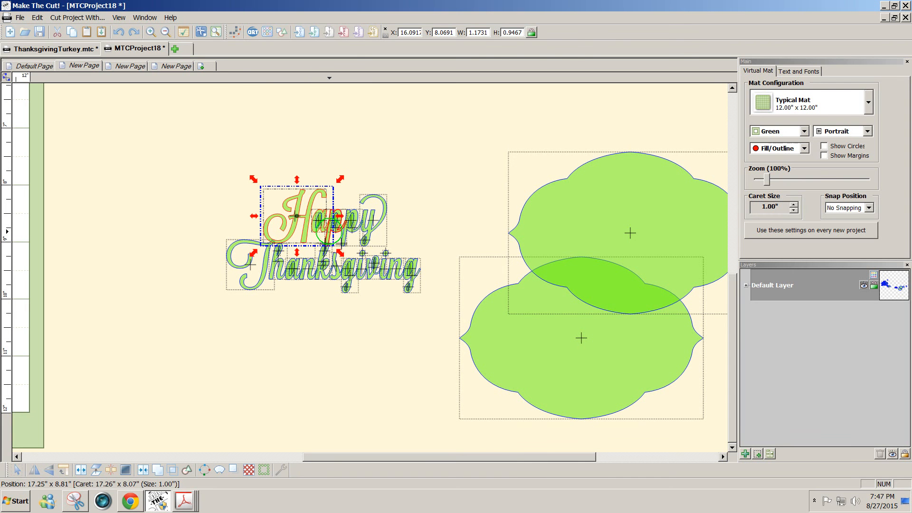
{"action": "left_click", "coordinate": [349, 227], "text": "shift"}
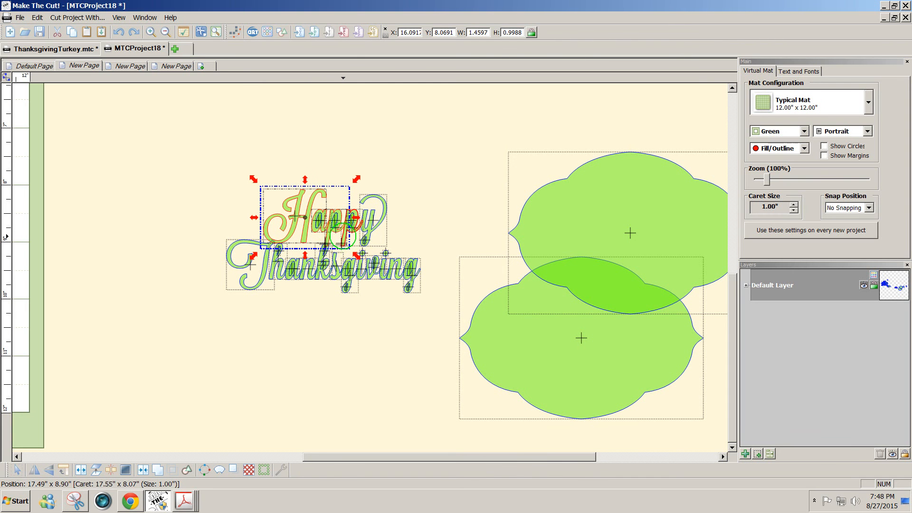
{"action": "left_click", "coordinate": [367, 230], "text": "shift"}
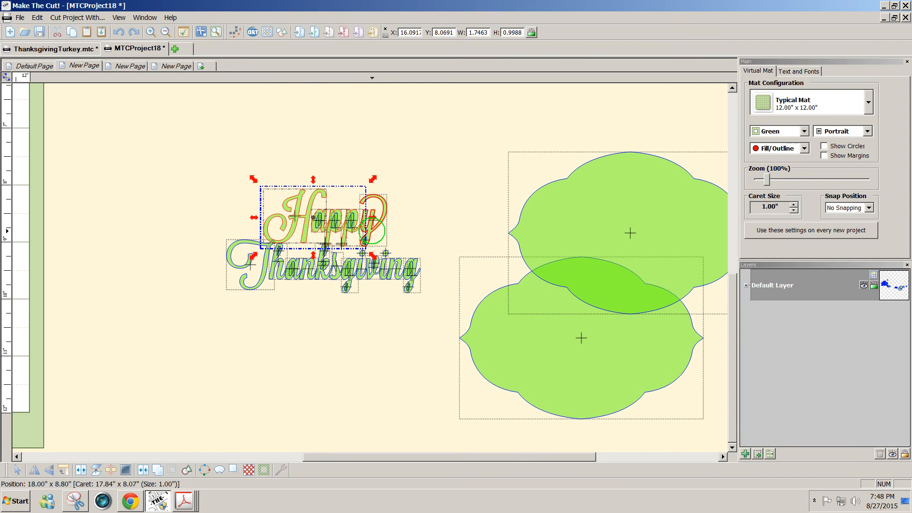
{"action": "left_click", "coordinate": [367, 230], "text": "shift"}
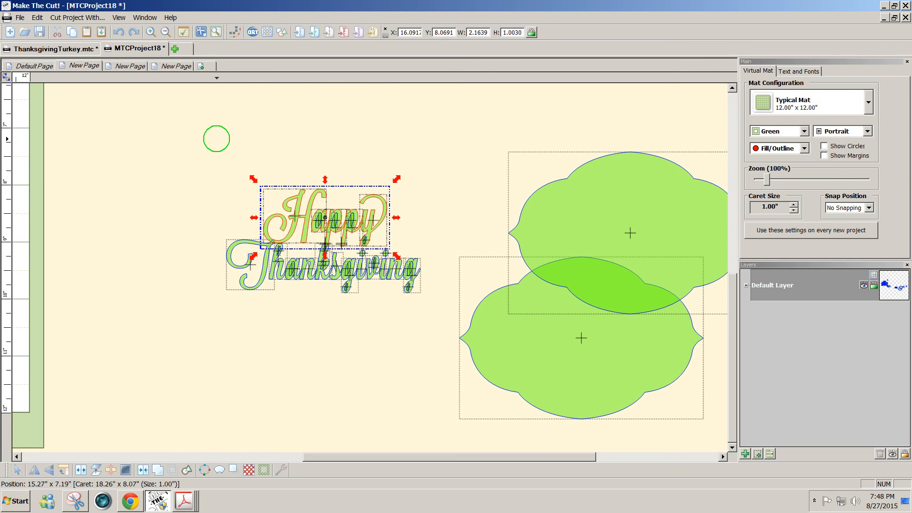
{"action": "left_click_drag", "start_coordinate": [216, 138], "coordinate": [426, 250]}
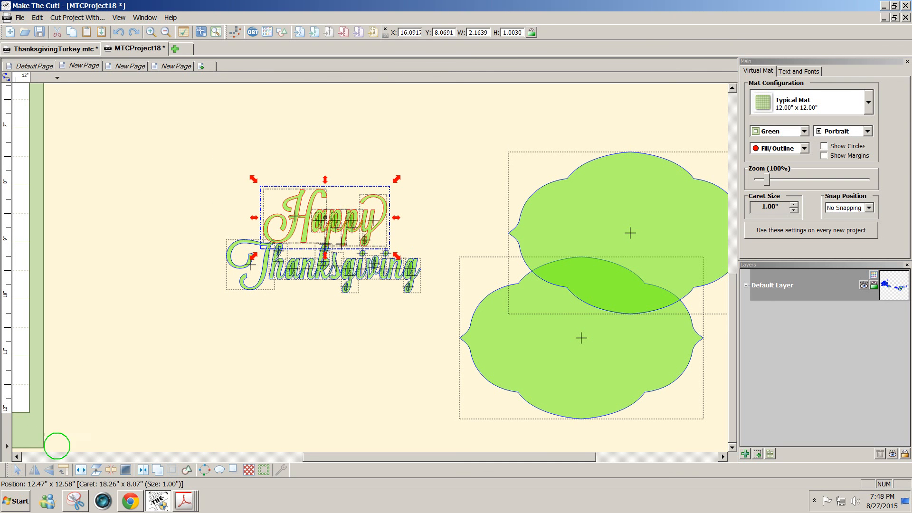
{"action": "left_click", "coordinate": [143, 469]}
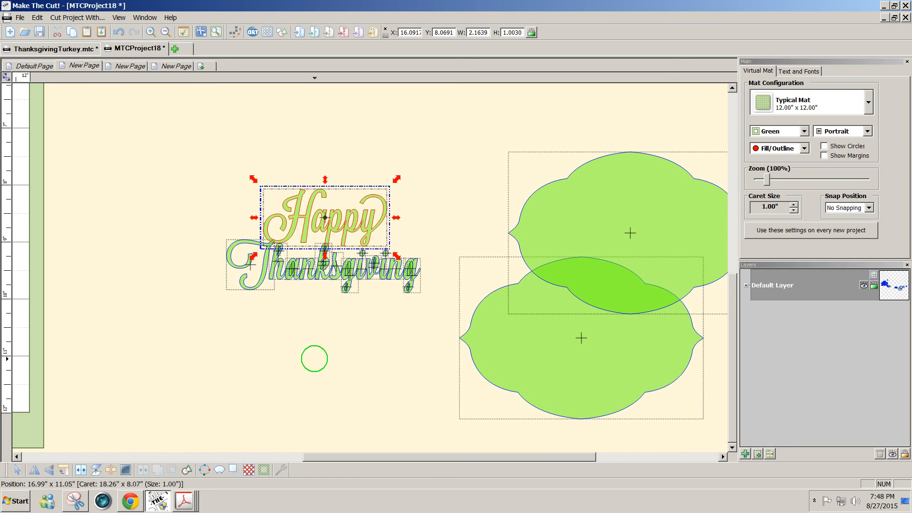
{"action": "left_click", "coordinate": [317, 354]}
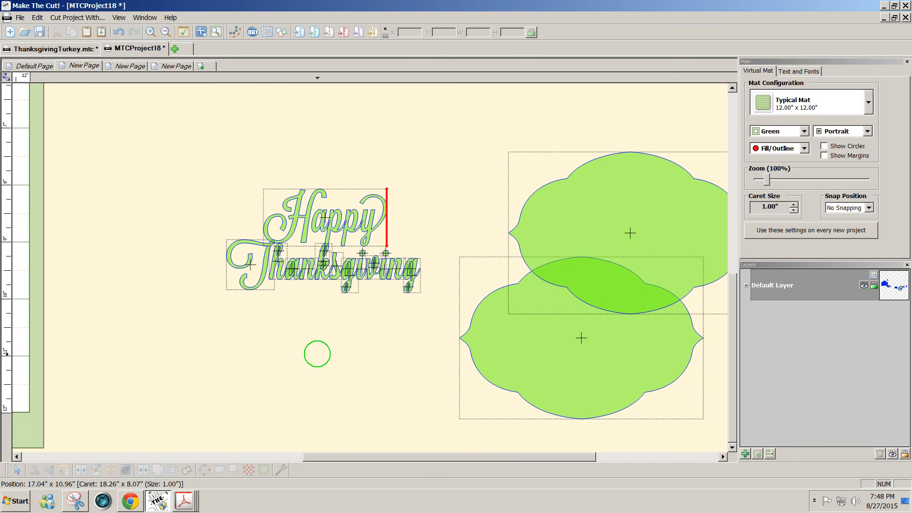
- Undo the join of Happy, and weld its outer letter shapes together, leaving the inner cutouts out
{"action": "key", "text": "ctrl+z"}
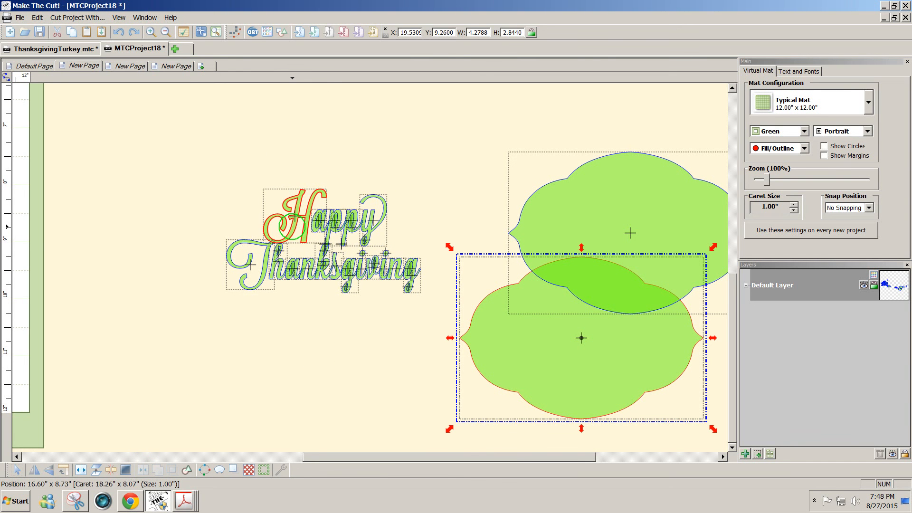
{"action": "left_click", "coordinate": [293, 227]}
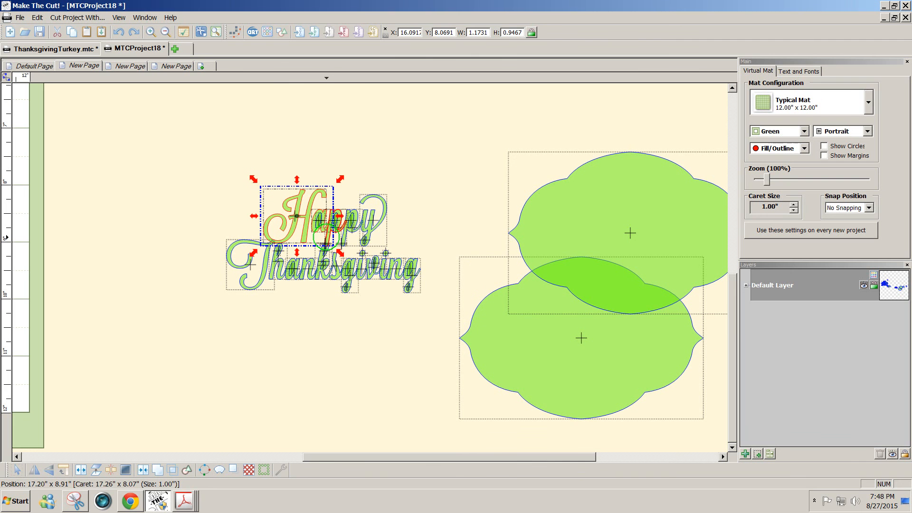
{"action": "left_click", "coordinate": [346, 236], "text": "shift"}
{"action": "left_click", "coordinate": [369, 231], "text": "shift"}
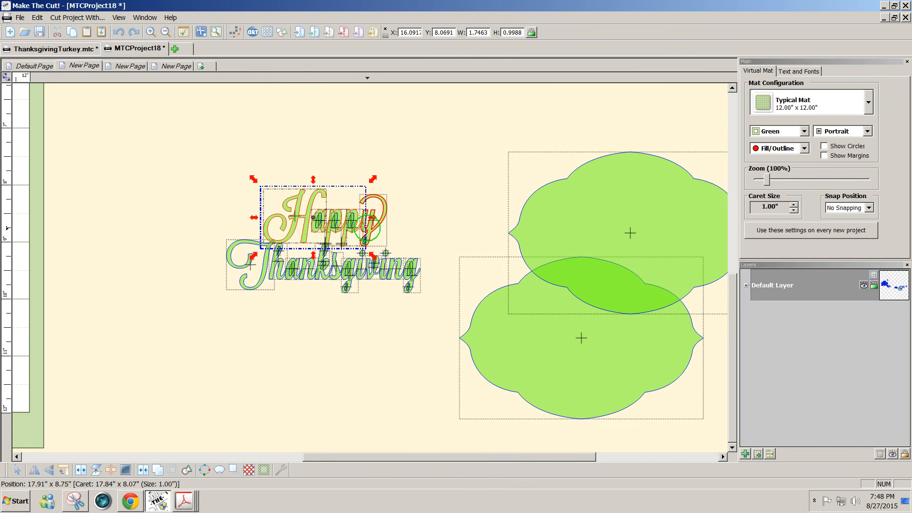
{"action": "left_click", "coordinate": [369, 231], "text": "shift"}
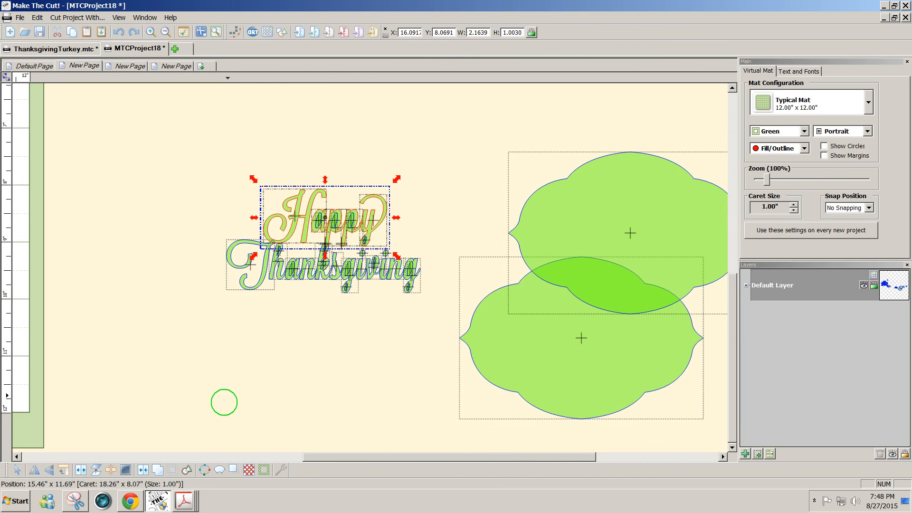
{"action": "left_click", "coordinate": [158, 470]}
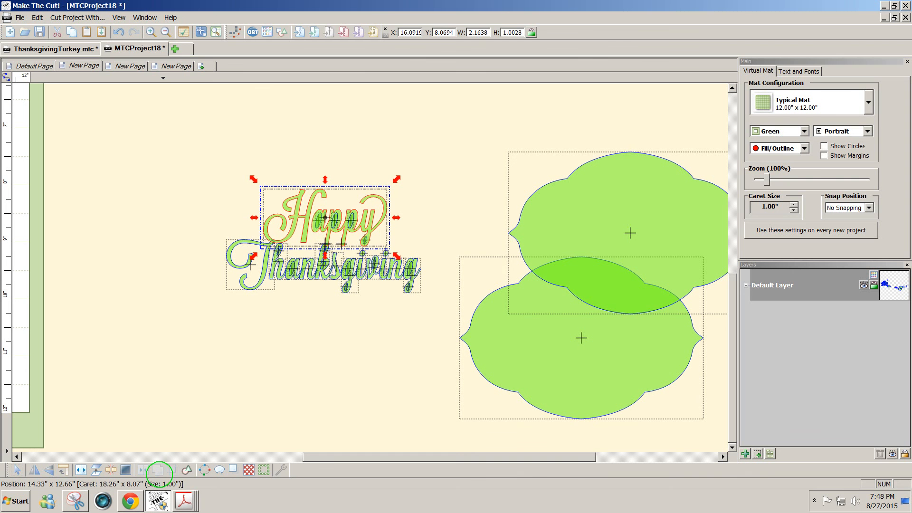
- Join the welded word Happy with its inner cutouts into one shape
{"action": "left_click_drag", "start_coordinate": [240, 141], "coordinate": [484, 248]}
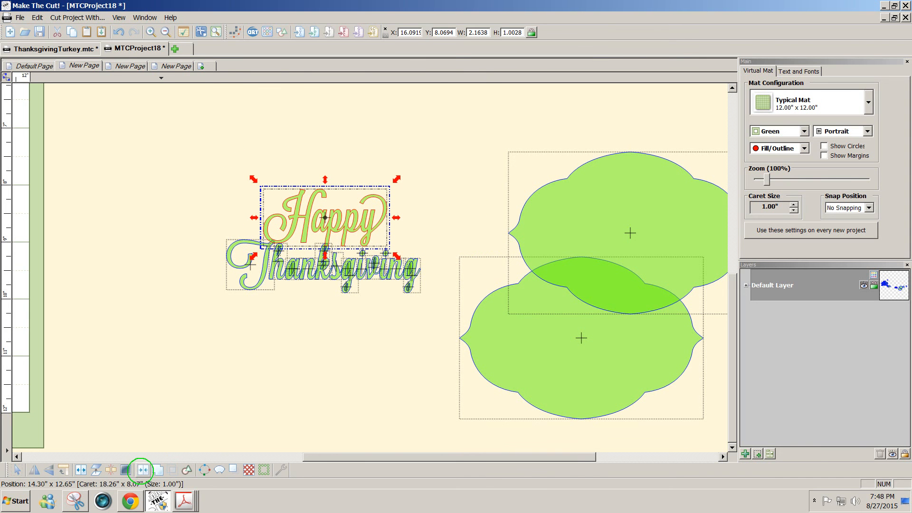
{"action": "left_click", "coordinate": [300, 352]}
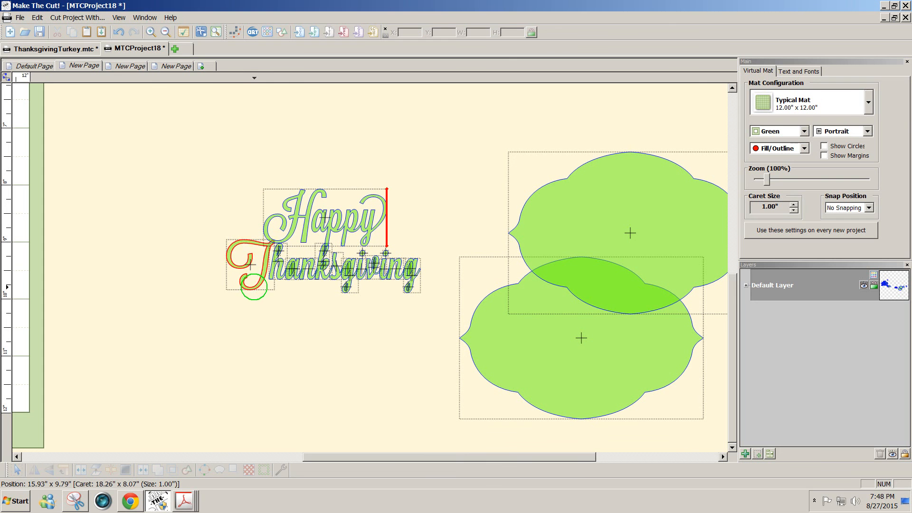
- Weld all the outer letter shapes of Thanksgiving together without the inner cutouts and dots
{"action": "left_click", "coordinate": [260, 284]}
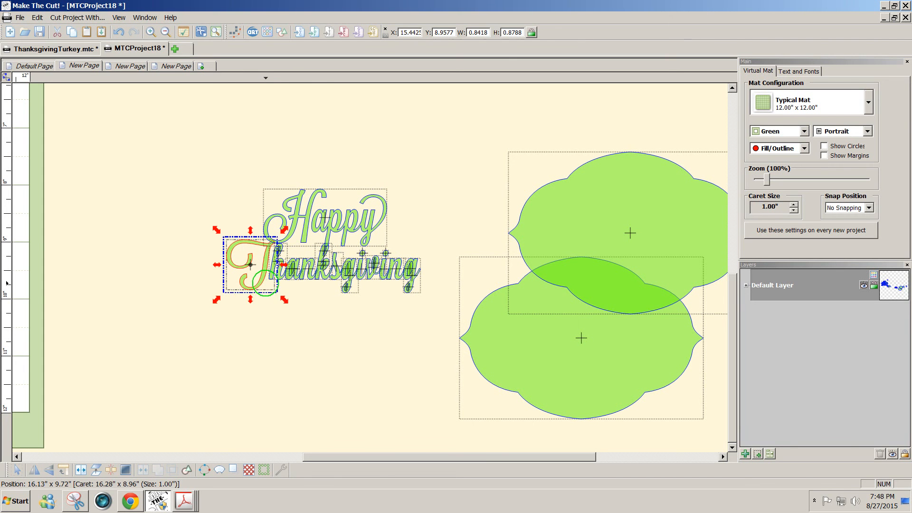
{"action": "left_click", "coordinate": [275, 277], "text": "shift"}
{"action": "left_click", "coordinate": [295, 276], "text": "shift"}
{"action": "left_click", "coordinate": [300, 274], "text": "shift"}
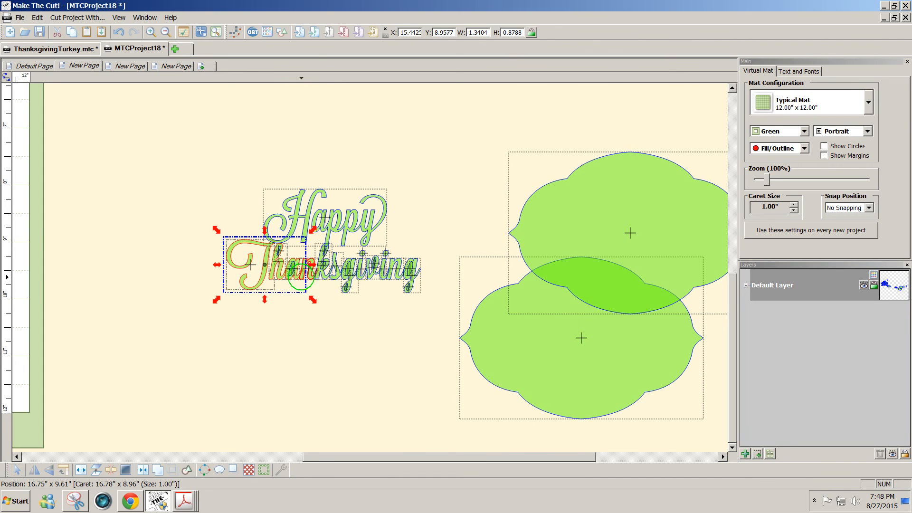
{"action": "left_click", "coordinate": [329, 275], "text": "shift"}
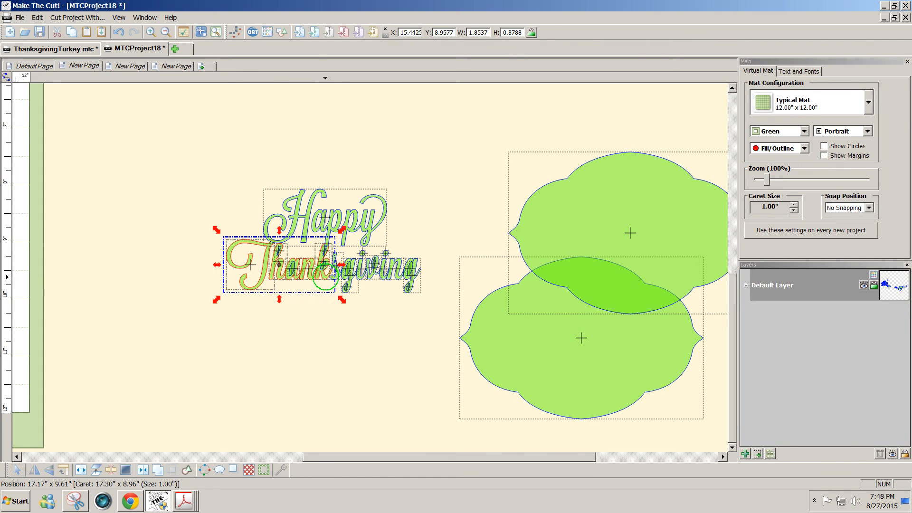
{"action": "left_click", "coordinate": [338, 274], "text": "shift"}
{"action": "left_click", "coordinate": [357, 280], "text": "shift"}
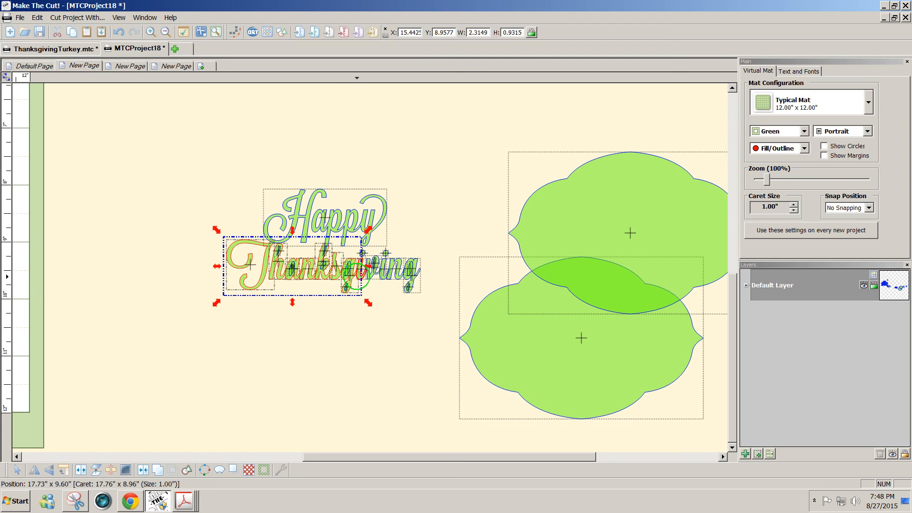
{"action": "left_click", "coordinate": [386, 277], "text": "shift"}
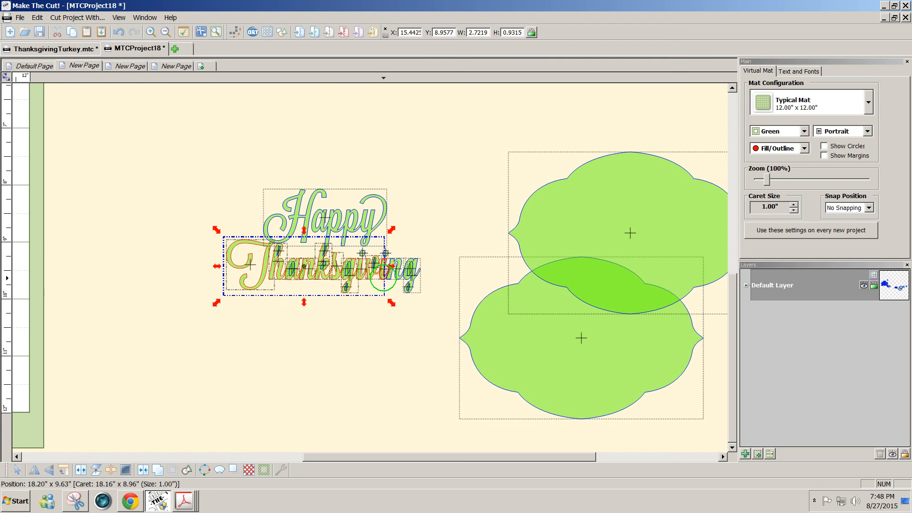
{"action": "left_click", "coordinate": [394, 274], "text": "shift"}
{"action": "left_click", "coordinate": [403, 274], "text": "shift"}
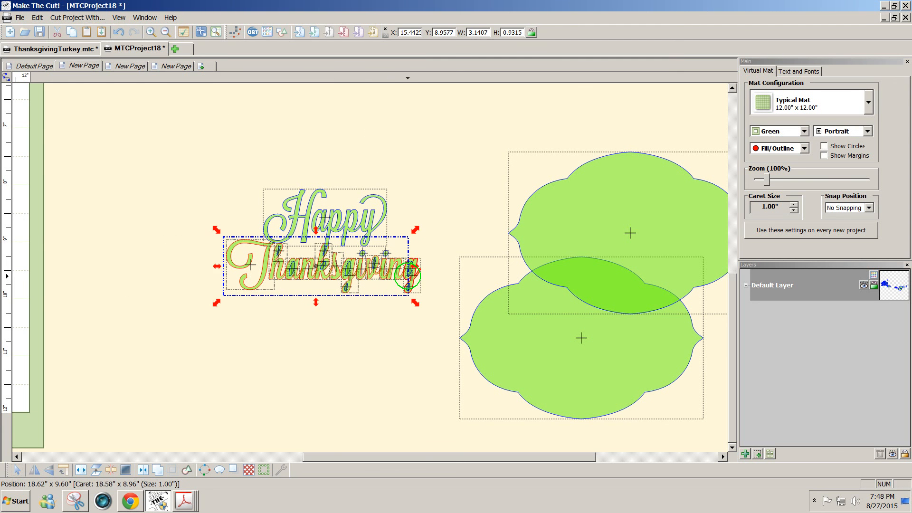
{"action": "left_click", "coordinate": [411, 280], "text": "shift"}
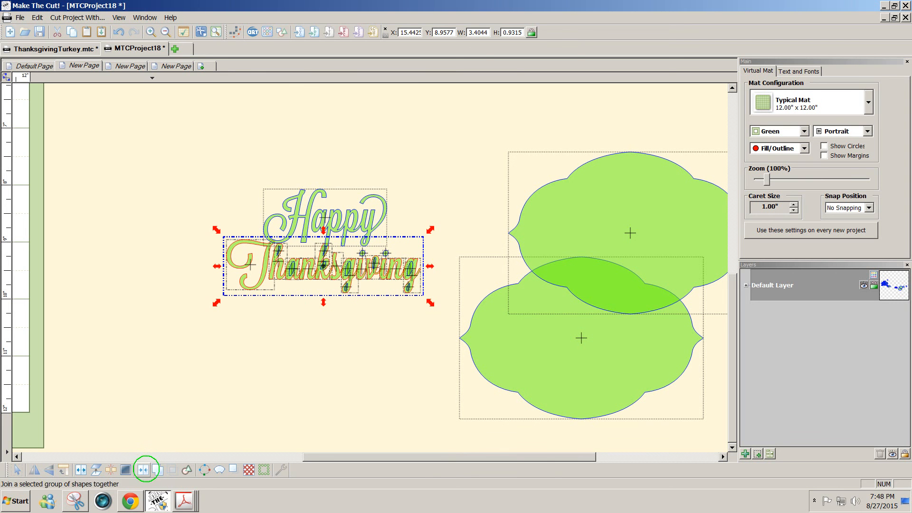
{"action": "left_click", "coordinate": [142, 470]}
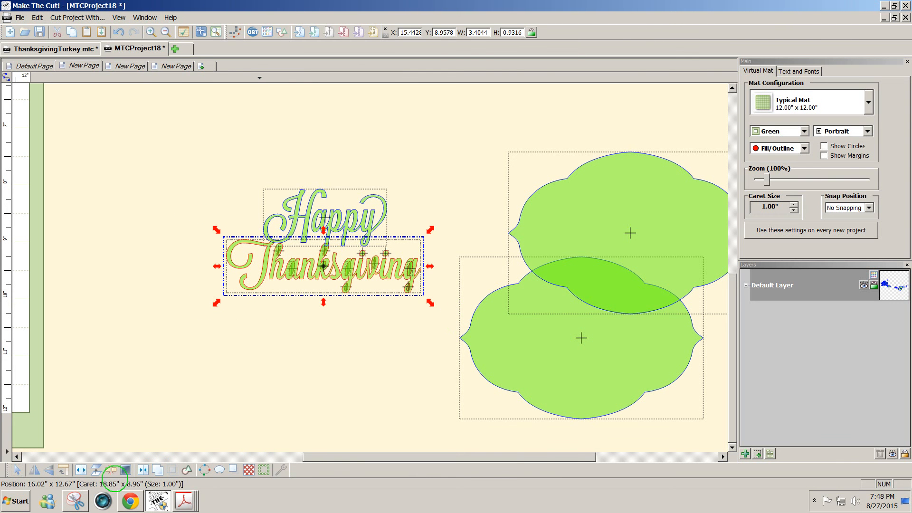
- Join Thanksgiving with its inner cutouts, and weld both words into a single lettering shape
{"action": "left_click", "coordinate": [291, 229]}
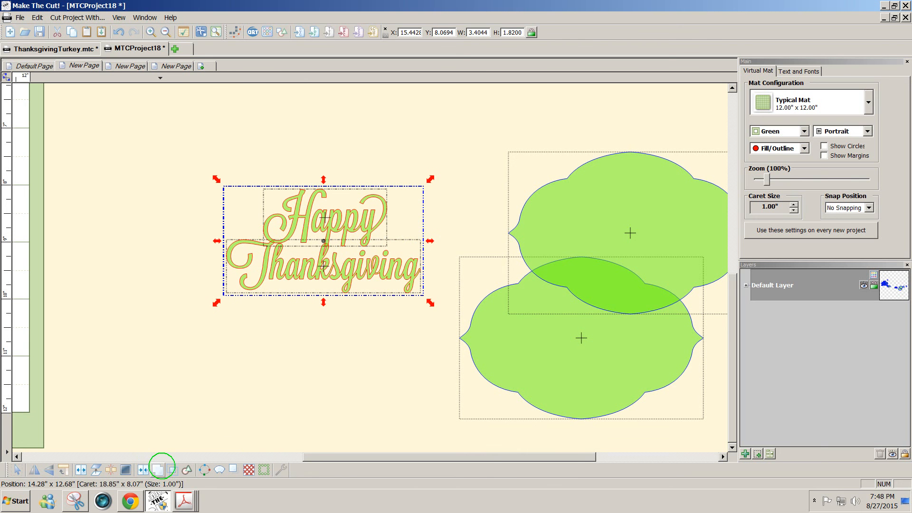
{"action": "left_click", "coordinate": [157, 469]}
{"action": "left_click", "coordinate": [293, 380]}
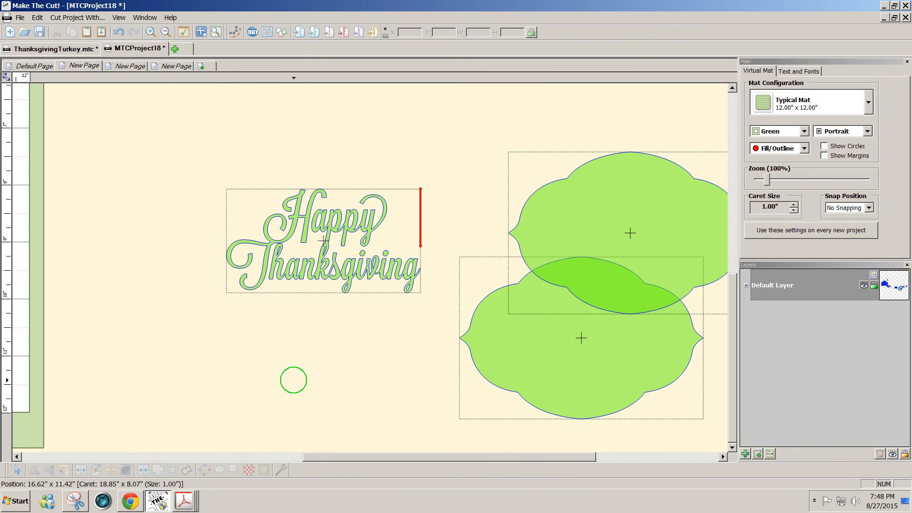
- Move the lower green plaque over the Happy Thanksgiving lettering and centre the two on each other
{"action": "left_click_drag", "start_coordinate": [554, 375], "coordinate": [306, 286]}
{"action": "left_click_drag", "start_coordinate": [472, 378], "coordinate": [155, 115]}
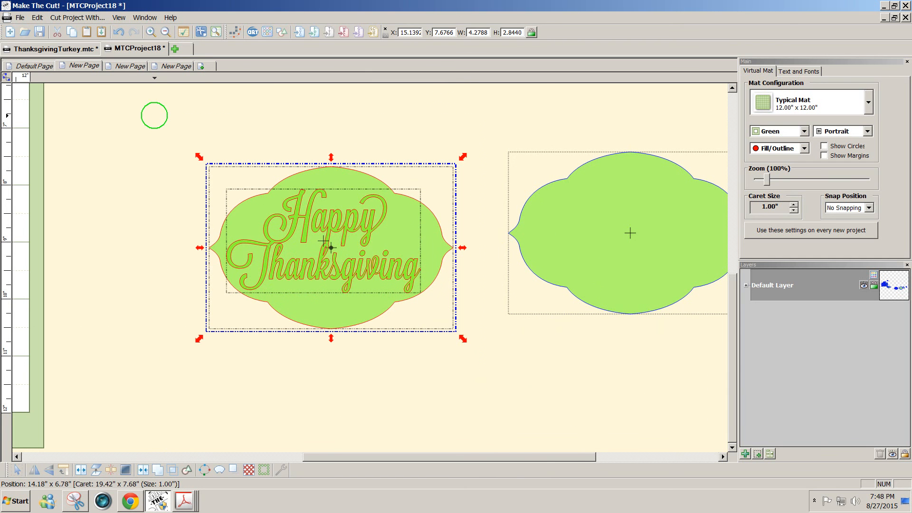
{"action": "key", "text": "alt+c"}
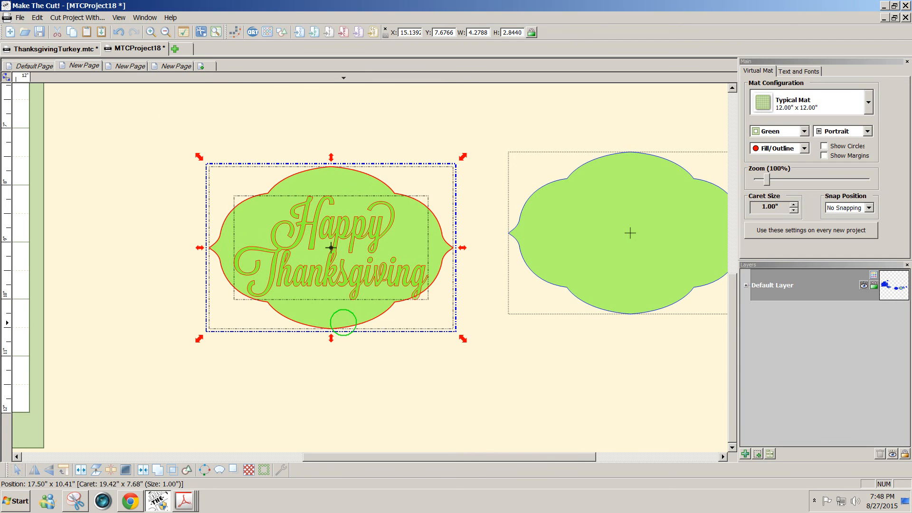
- Nudge the lettering slightly upward inside the plaque and shift the plaque slightly left
{"action": "left_click", "coordinate": [429, 374]}
{"action": "left_click", "coordinate": [331, 247]}
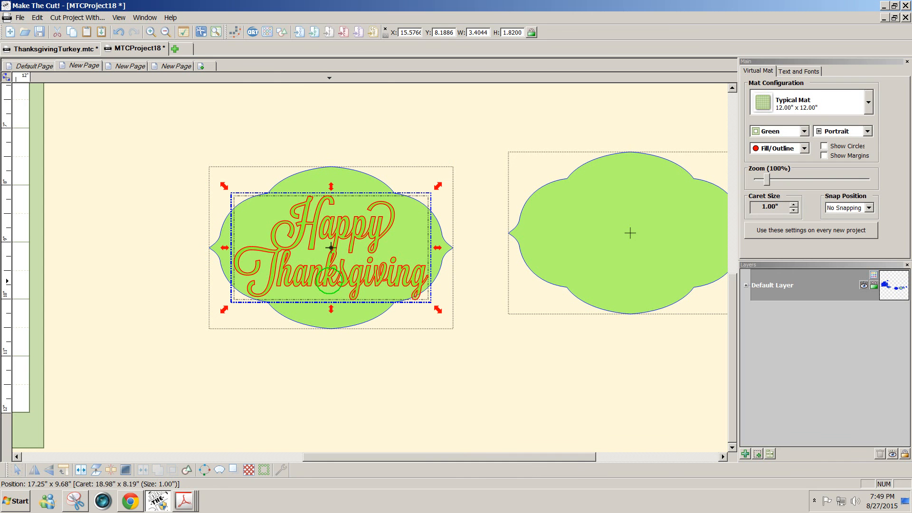
{"action": "left_click_drag", "start_coordinate": [332, 247], "coordinate": [331, 243]}
{"action": "left_click", "coordinate": [500, 398]}
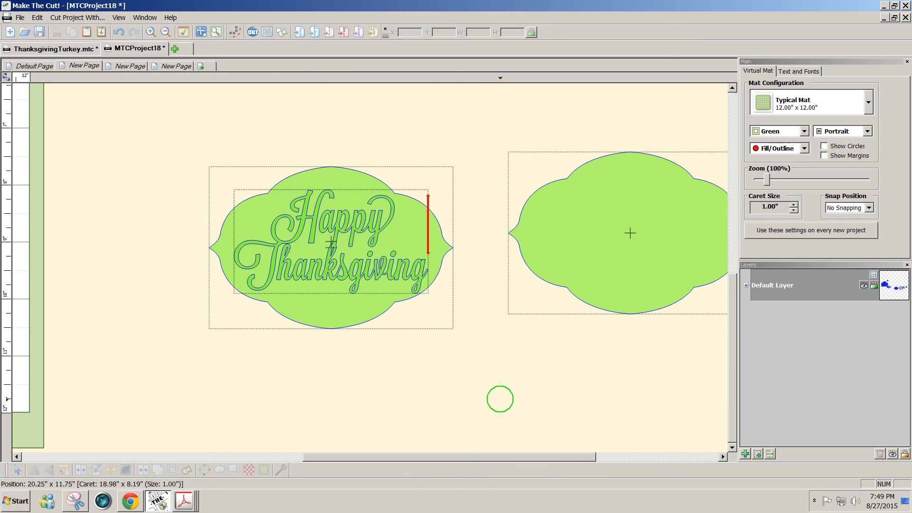
{"action": "left_click", "coordinate": [331, 323]}
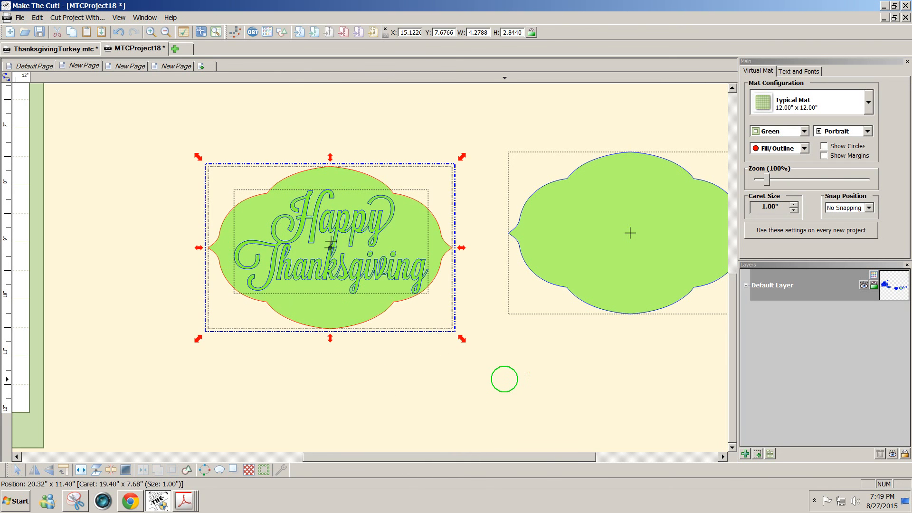
- Copy the plaque together with its lettering, and open the third page, which holds the earlier plaque versions
{"action": "left_click_drag", "start_coordinate": [503, 378], "coordinate": [133, 115]}
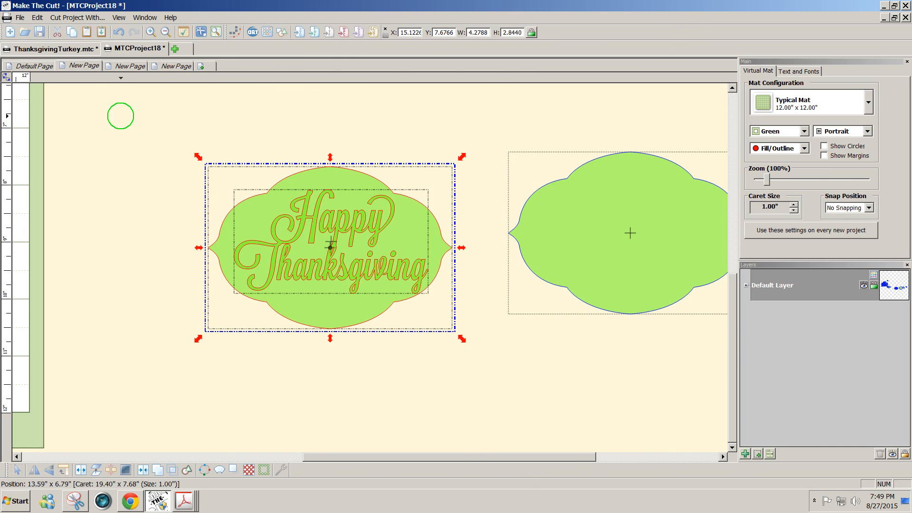
{"action": "left_click", "coordinate": [125, 66]}
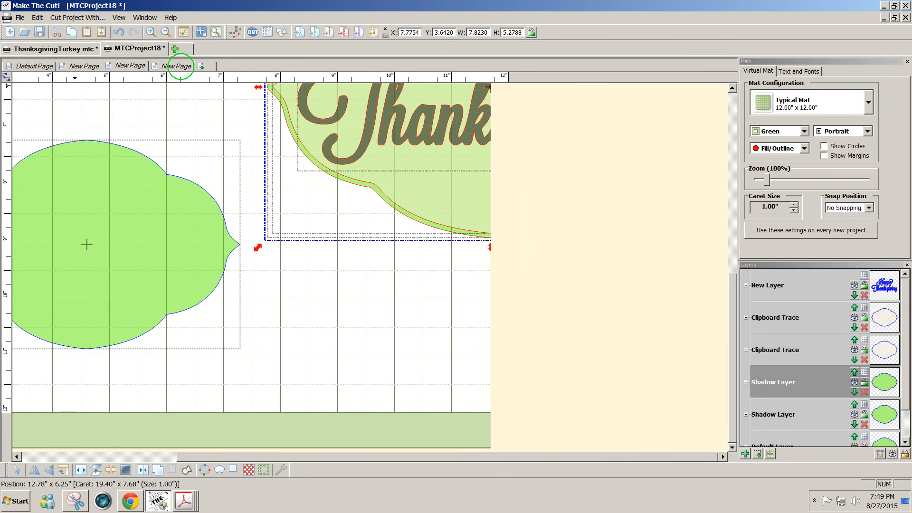
{"action": "left_click", "coordinate": [179, 66]}
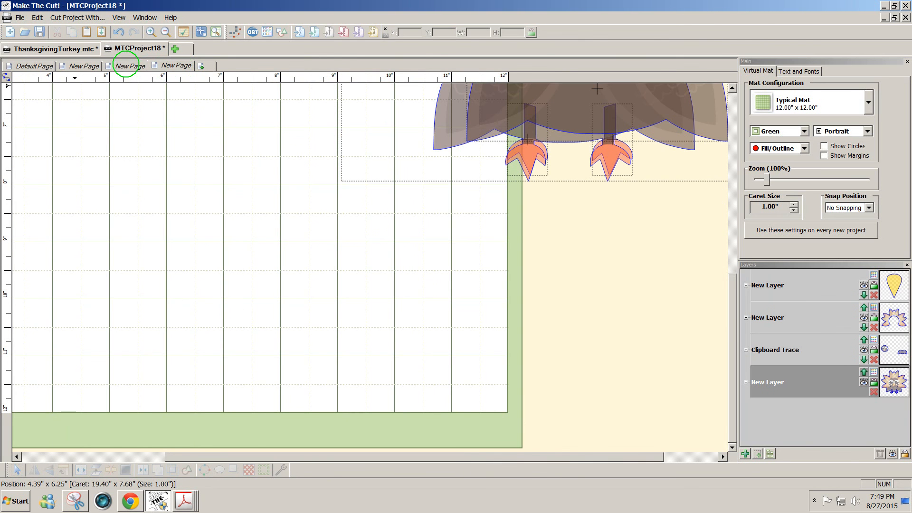
{"action": "left_click", "coordinate": [126, 65]}
- Shrink the older Happy Thanksgiving plaque with its lettering to roughly half size, toward its lower-right corner
{"action": "scroll", "coordinate": [737, 293], "scroll_direction": "up", "scroll_amount": 5}
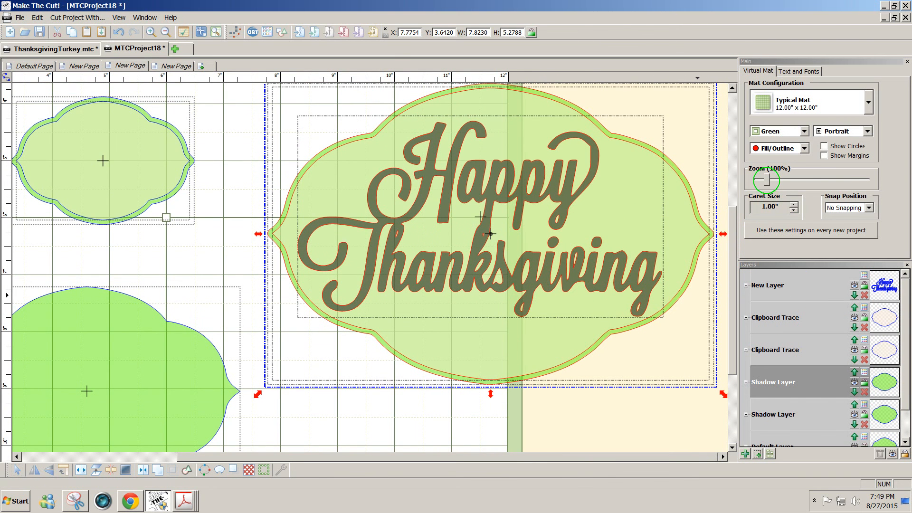
{"action": "left_click_drag", "start_coordinate": [766, 180], "coordinate": [764, 180]}
{"action": "left_click_drag", "start_coordinate": [733, 256], "coordinate": [739, 184]}
{"action": "left_click", "coordinate": [542, 131]}
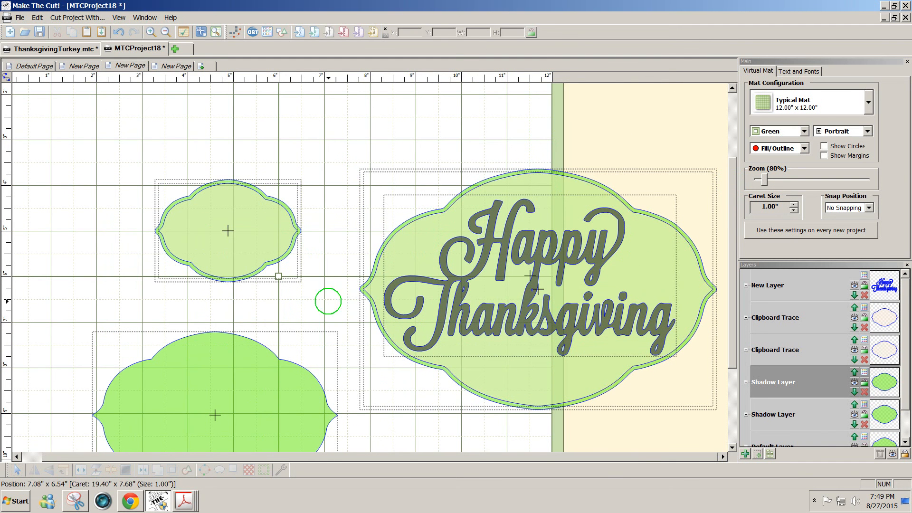
{"action": "left_click", "coordinate": [391, 215]}
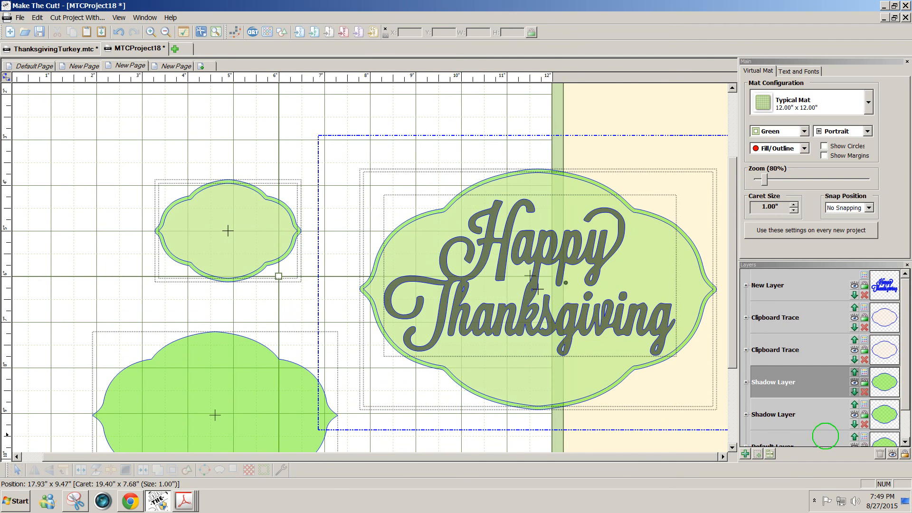
{"action": "left_click_drag", "start_coordinate": [350, 160], "coordinate": [509, 249]}
{"action": "left_click", "coordinate": [390, 144]}
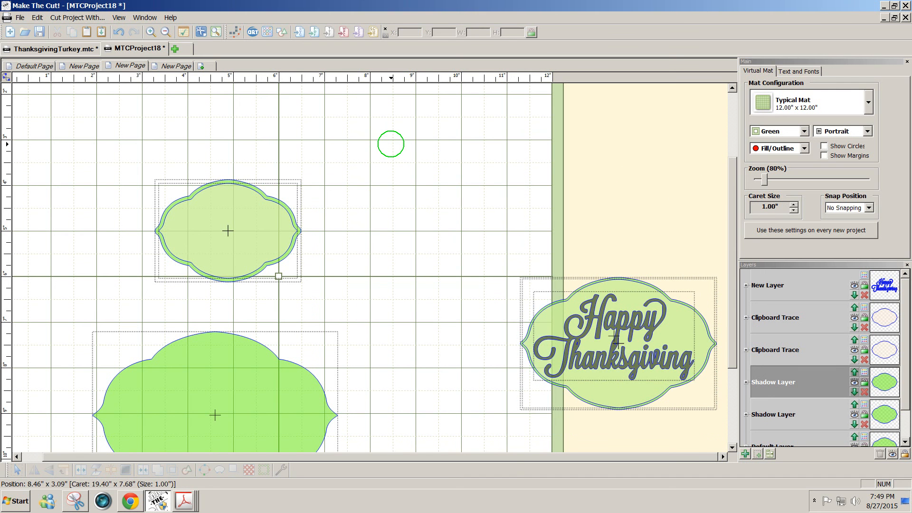
- Paste the new plaque with its lettering and move it onto the mat, beside the small blank plaque
{"action": "key", "text": "ctrl+v"}
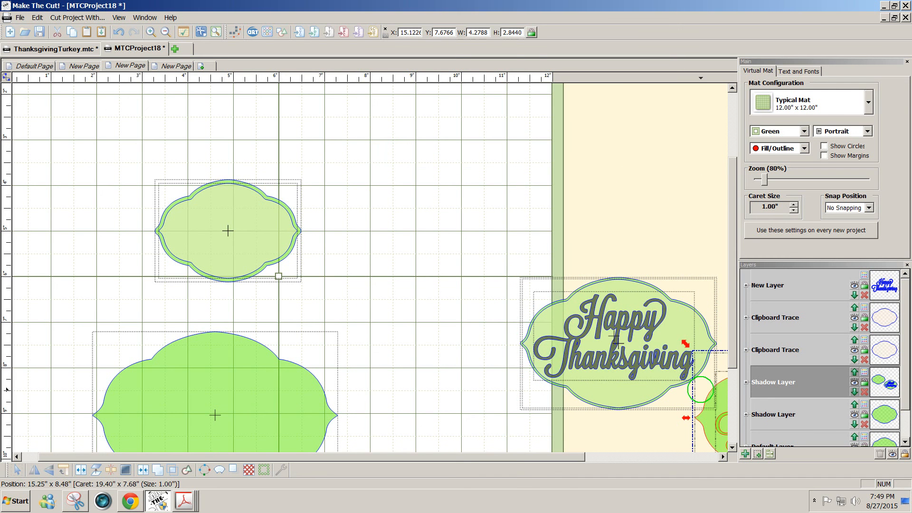
{"action": "left_click_drag", "start_coordinate": [708, 405], "coordinate": [352, 180]}
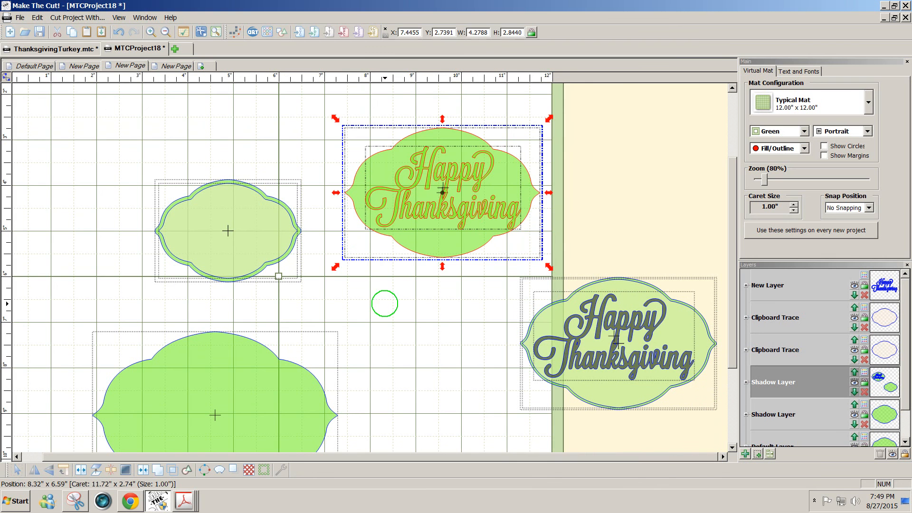
- Generate a 0.08 in. shadow layer with rounded corners around the pasted plaque outline
{"action": "left_click", "coordinate": [385, 304]}
{"action": "left_click", "coordinate": [404, 243]}
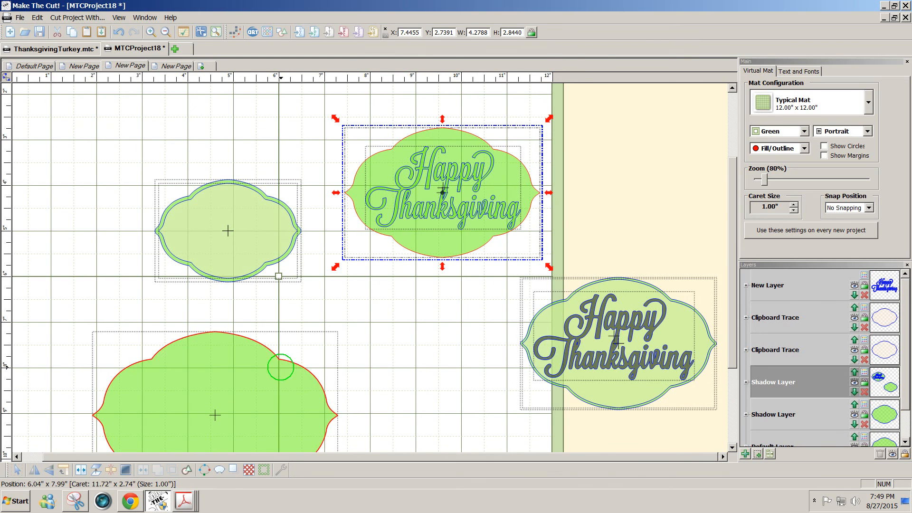
{"action": "left_click", "coordinate": [233, 469]}
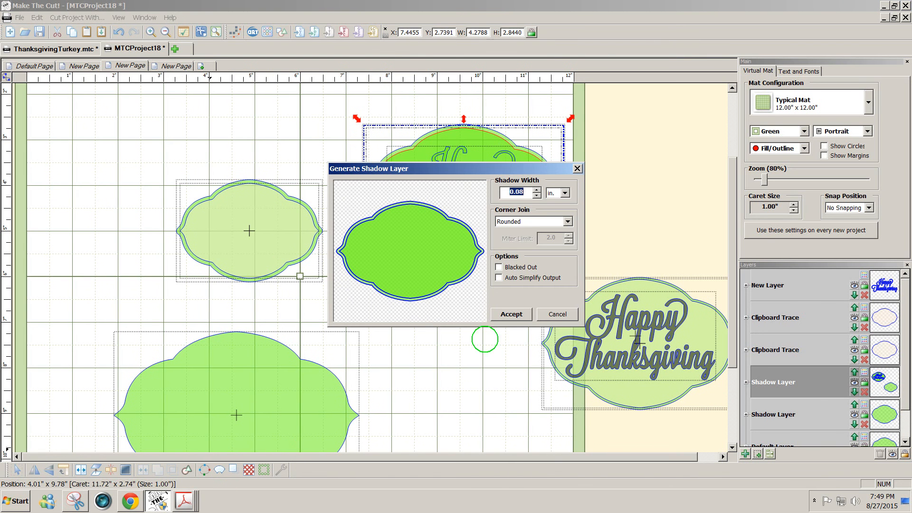
{"action": "left_click", "coordinate": [501, 314]}
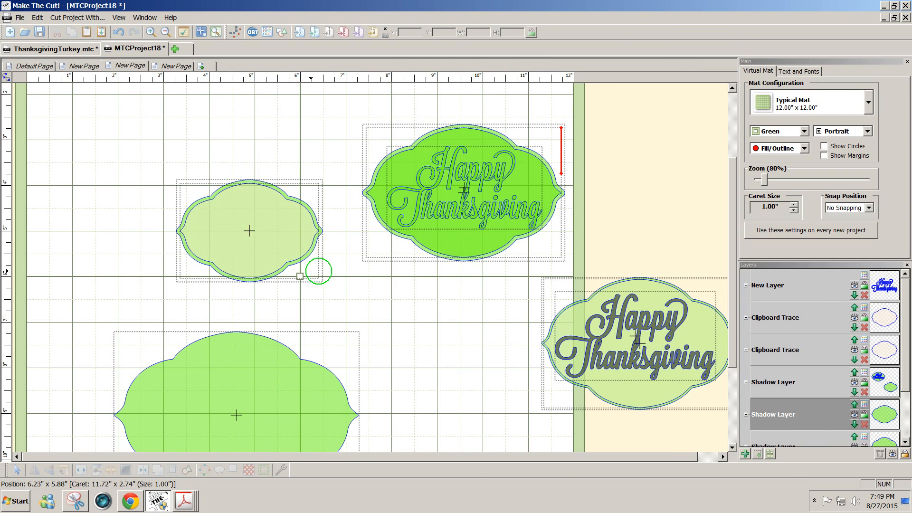
- Enlarge the small blank plaque with its shadow to about 4.49 by 3.15 in. and move it toward the mat's upper-left area
{"action": "left_click_drag", "start_coordinate": [141, 141], "coordinate": [373, 326]}
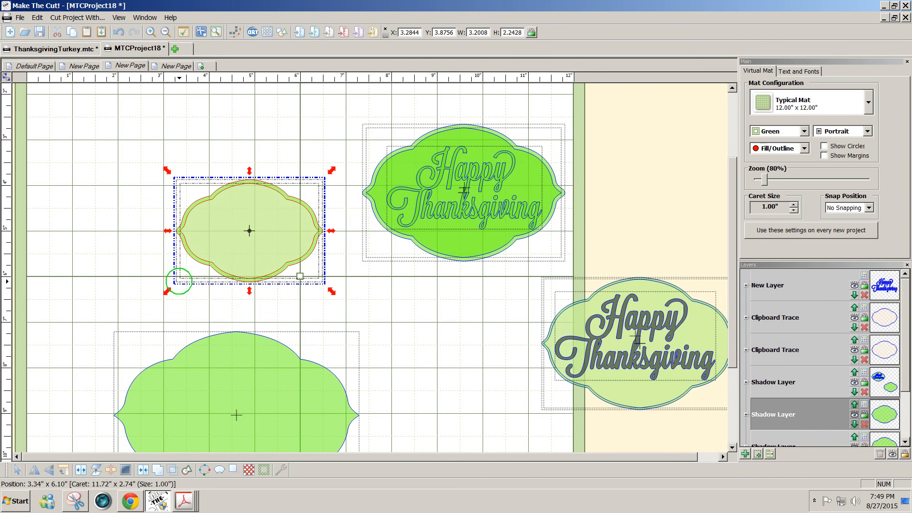
{"action": "left_click_drag", "start_coordinate": [167, 288], "coordinate": [108, 310]}
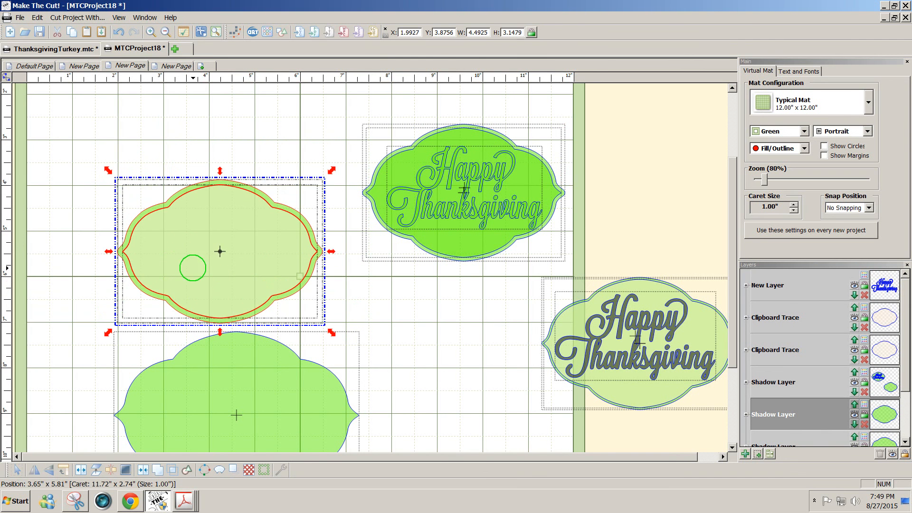
{"action": "left_click_drag", "start_coordinate": [195, 267], "coordinate": [162, 218]}
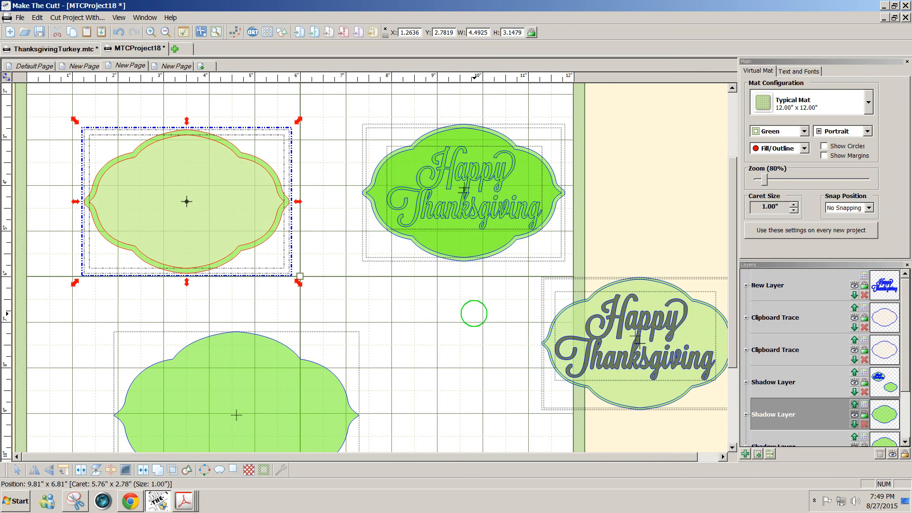
{"action": "left_click", "coordinate": [472, 311]}
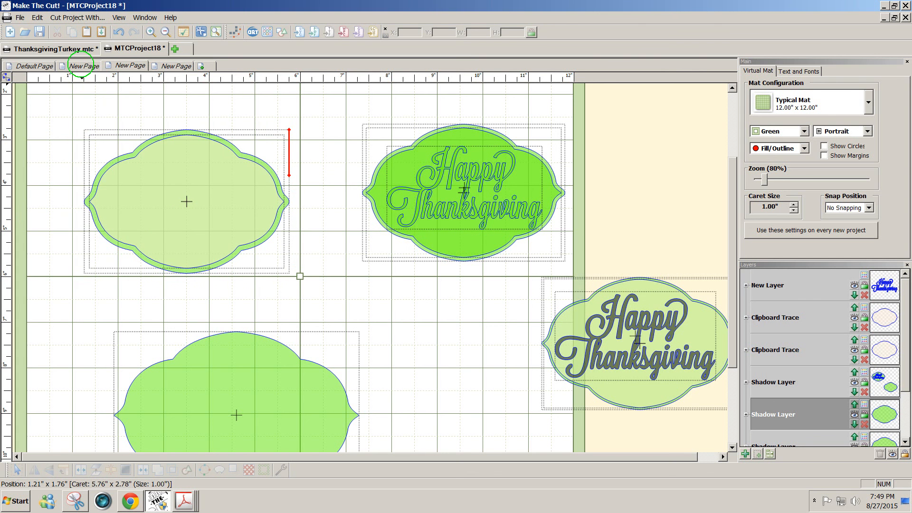
- Open the default page with the coloured turkey parts and set the mat colour scheme to Contrast
{"action": "left_click", "coordinate": [81, 65]}
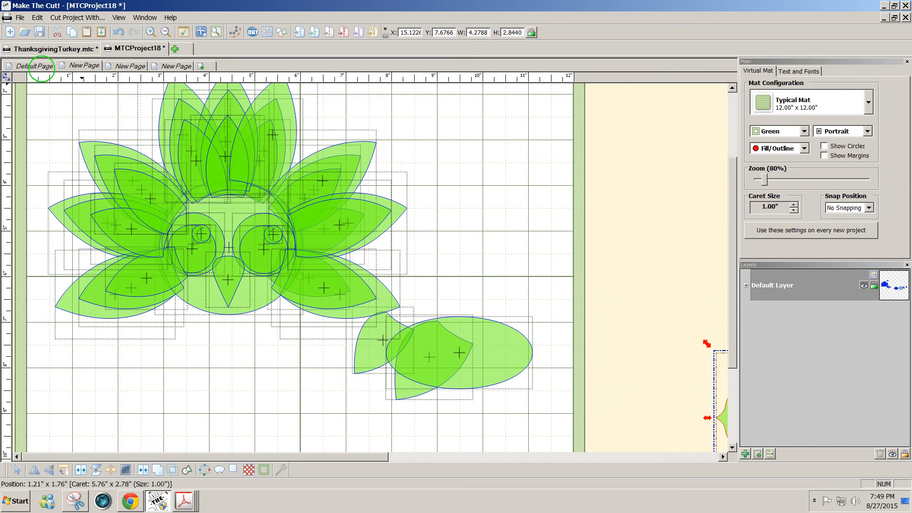
{"action": "left_click", "coordinate": [42, 67]}
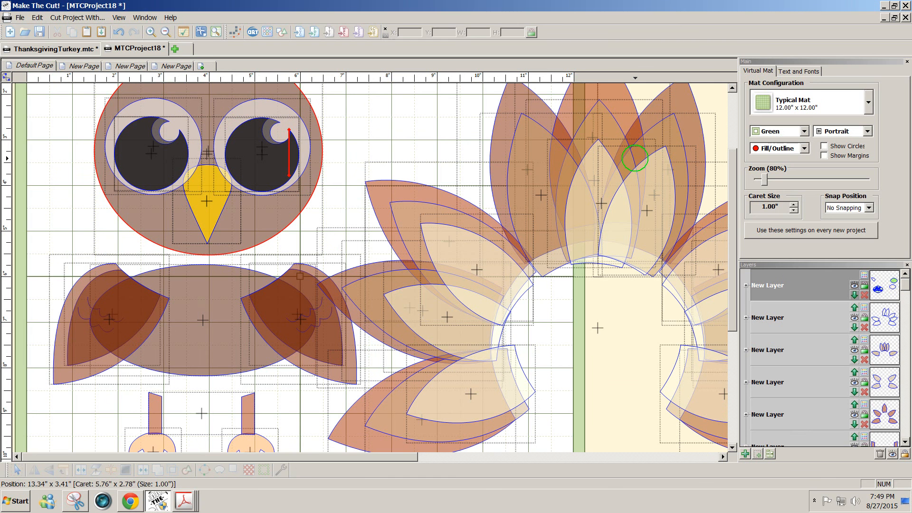
{"action": "left_click", "coordinate": [804, 132]}
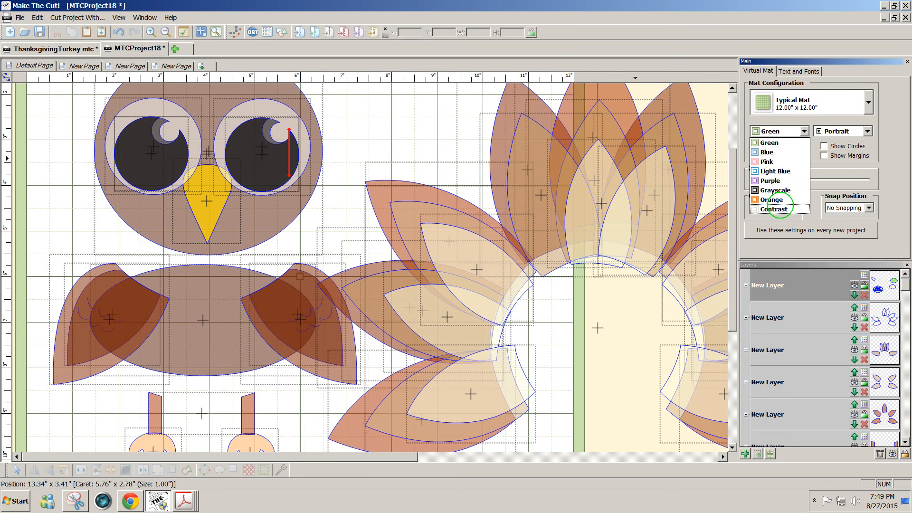
{"action": "left_click", "coordinate": [774, 209]}
{"action": "left_click_drag", "start_coordinate": [731, 226], "coordinate": [732, 166]}
- Return to the third page and move the overhanging cream Happy Thanksgiving plaque with its lettering inward, beneath the dark lettered plaque
{"action": "left_click", "coordinate": [83, 66]}
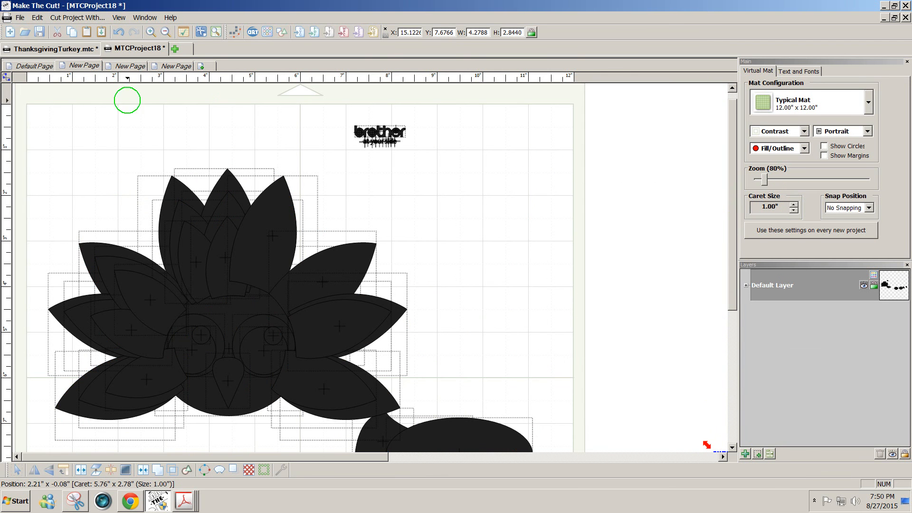
{"action": "left_click", "coordinate": [130, 65]}
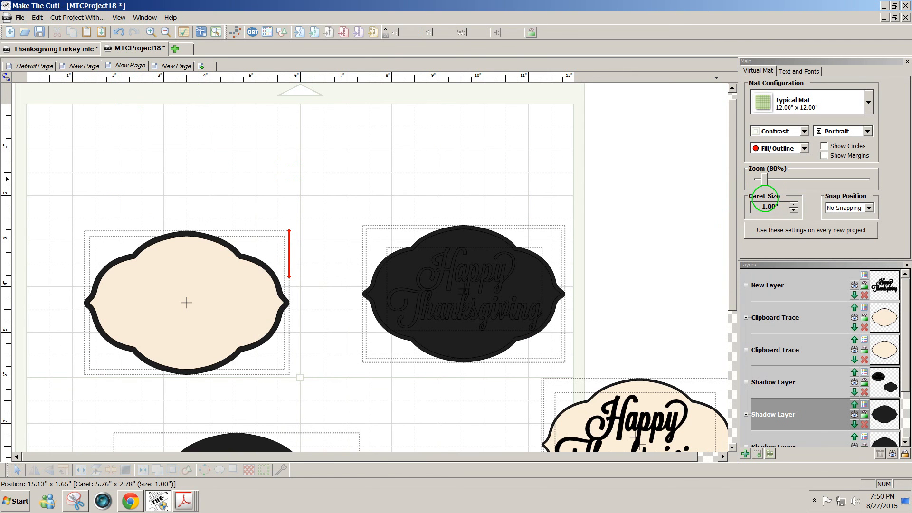
{"action": "left_click_drag", "start_coordinate": [727, 214], "coordinate": [717, 300]}
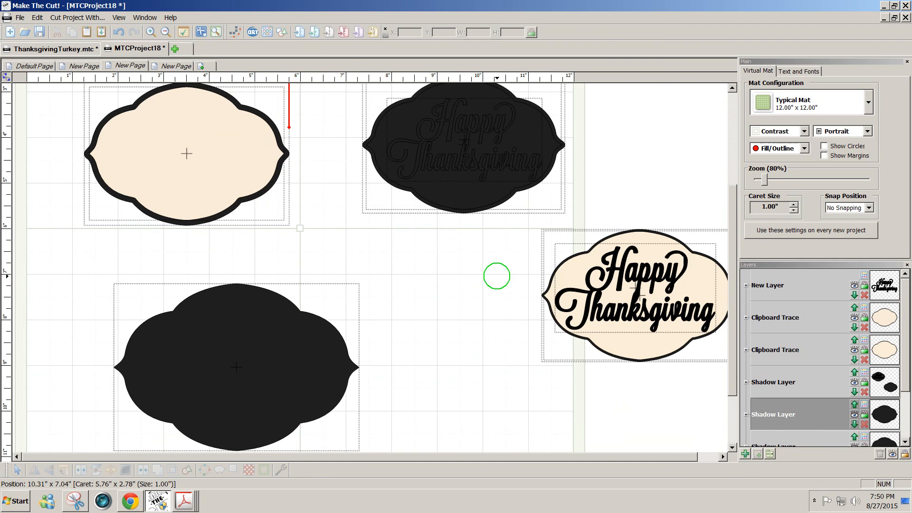
{"action": "left_click_drag", "start_coordinate": [511, 213], "coordinate": [499, 351]}
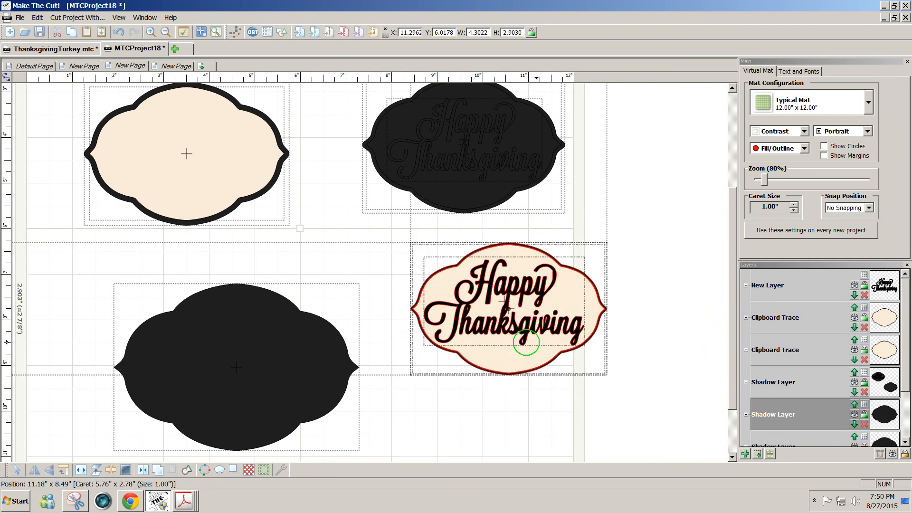
- Open the fourth page and view the whole assembled turkey at 40% zoom
{"action": "left_click", "coordinate": [174, 66]}
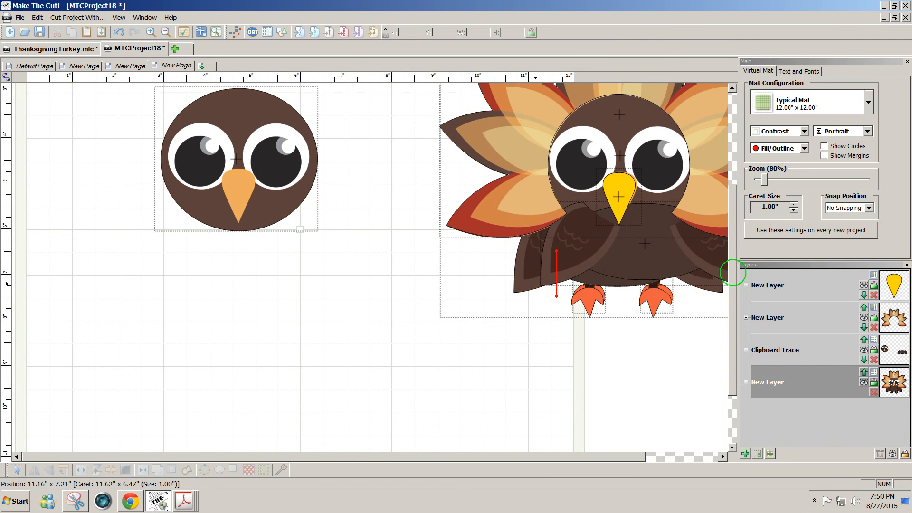
{"action": "scroll", "coordinate": [734, 280], "scroll_direction": "up", "scroll_amount": 5}
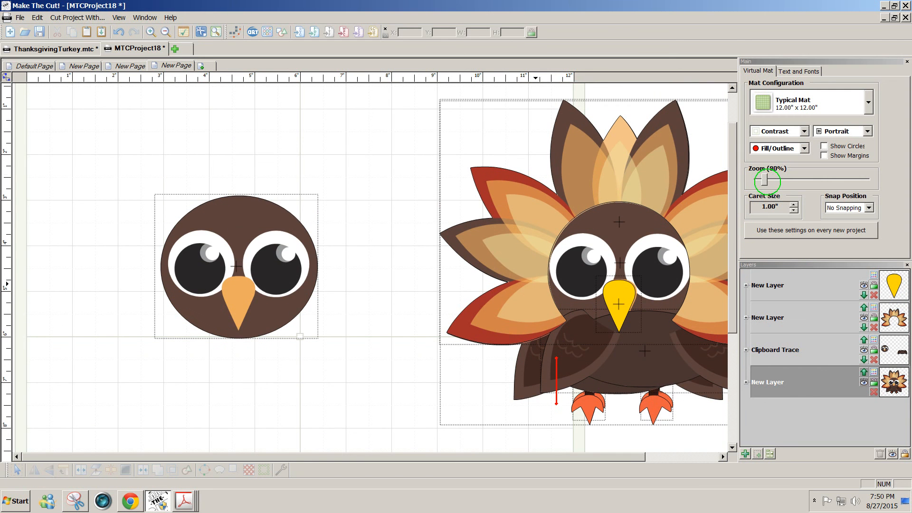
{"action": "left_click_drag", "start_coordinate": [763, 181], "coordinate": [759, 181]}
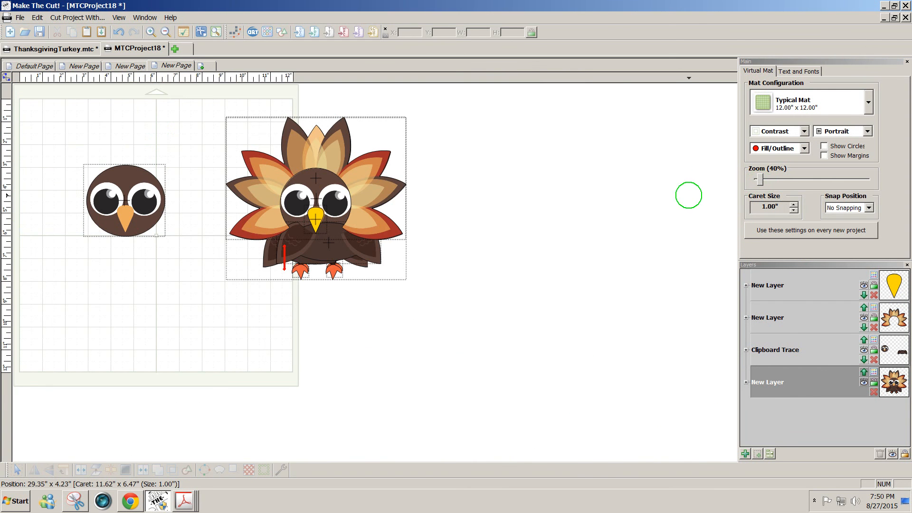